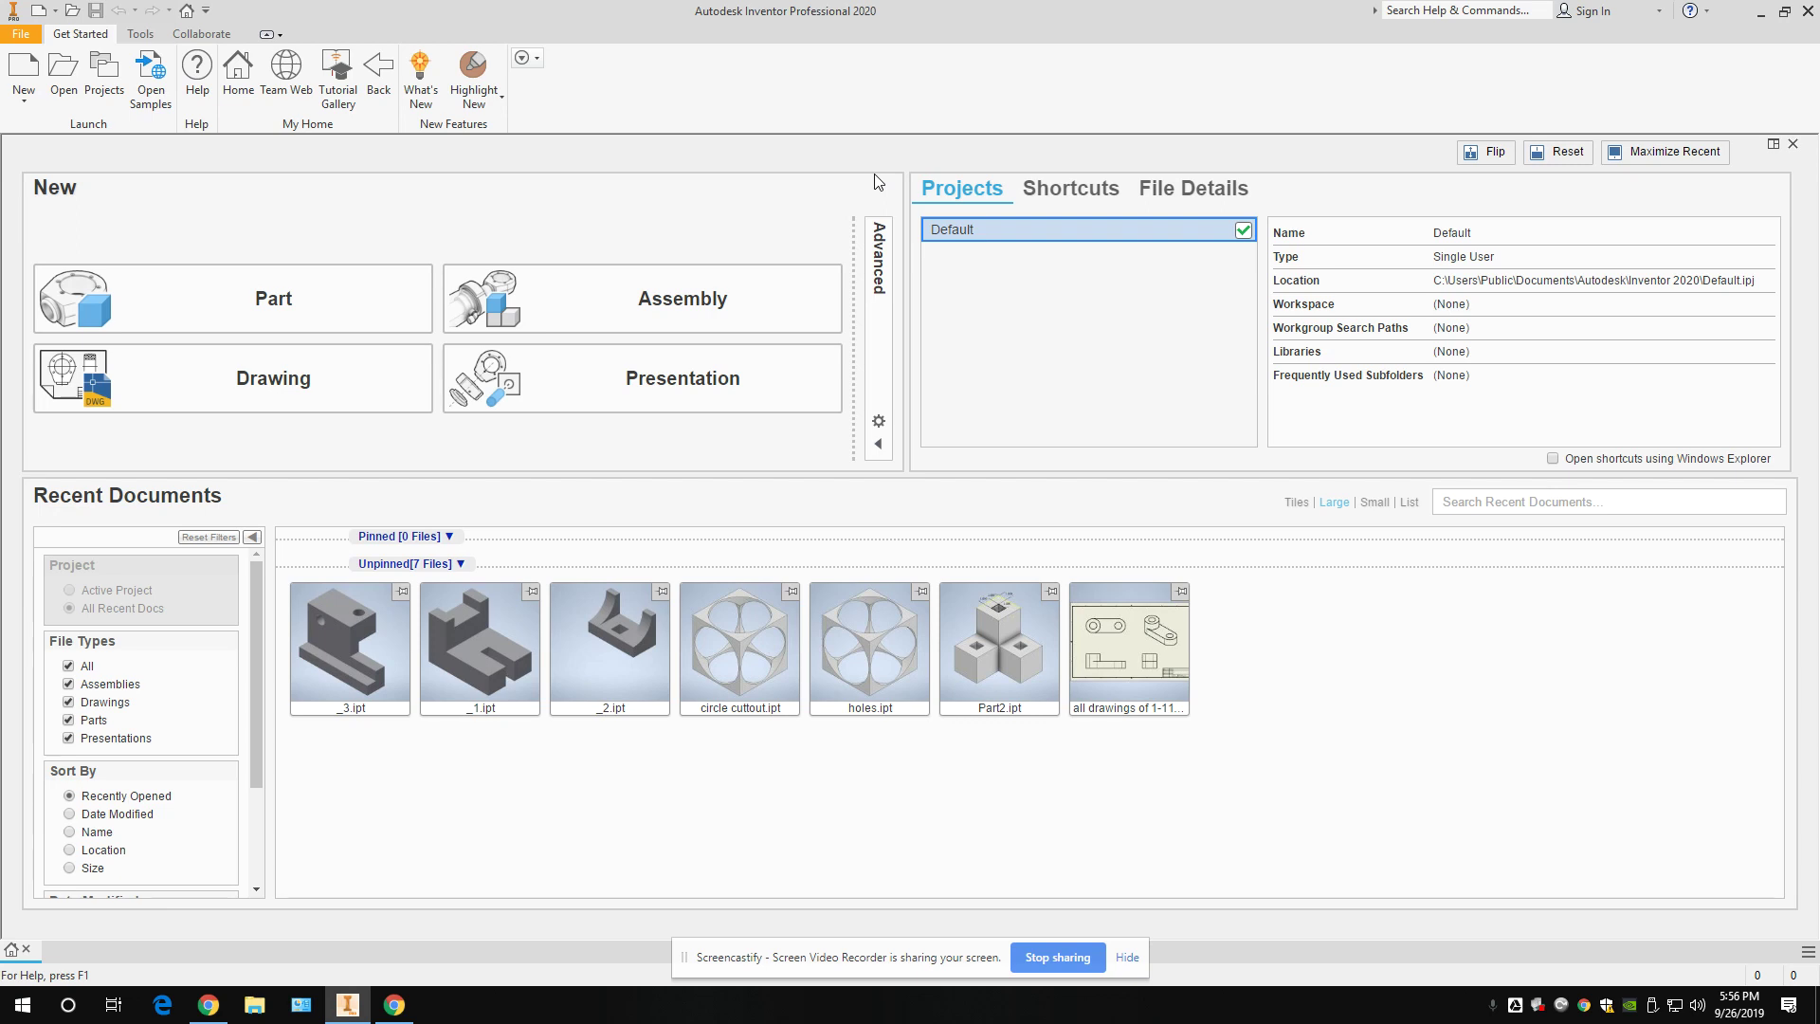
# Create a new part, switch to the home view, and start a sketch on the origin's XY plane.
pyautogui.click(272, 303)
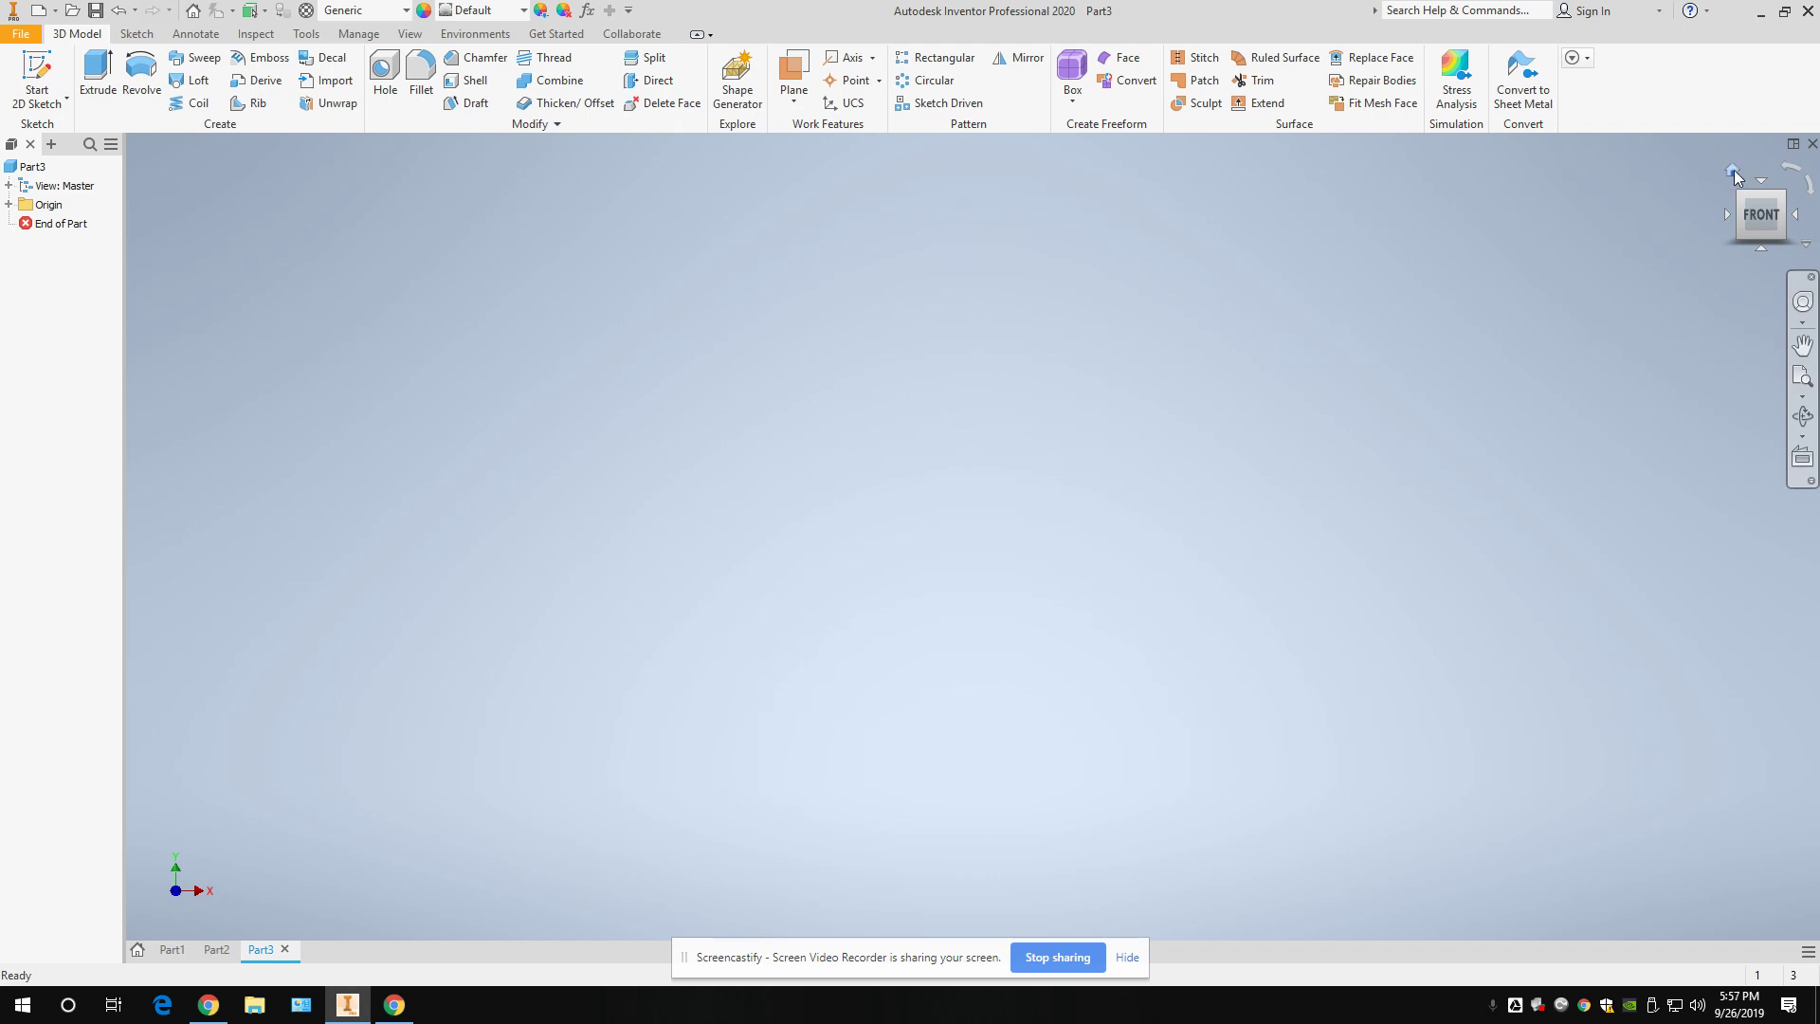
pyautogui.click(1733, 171)
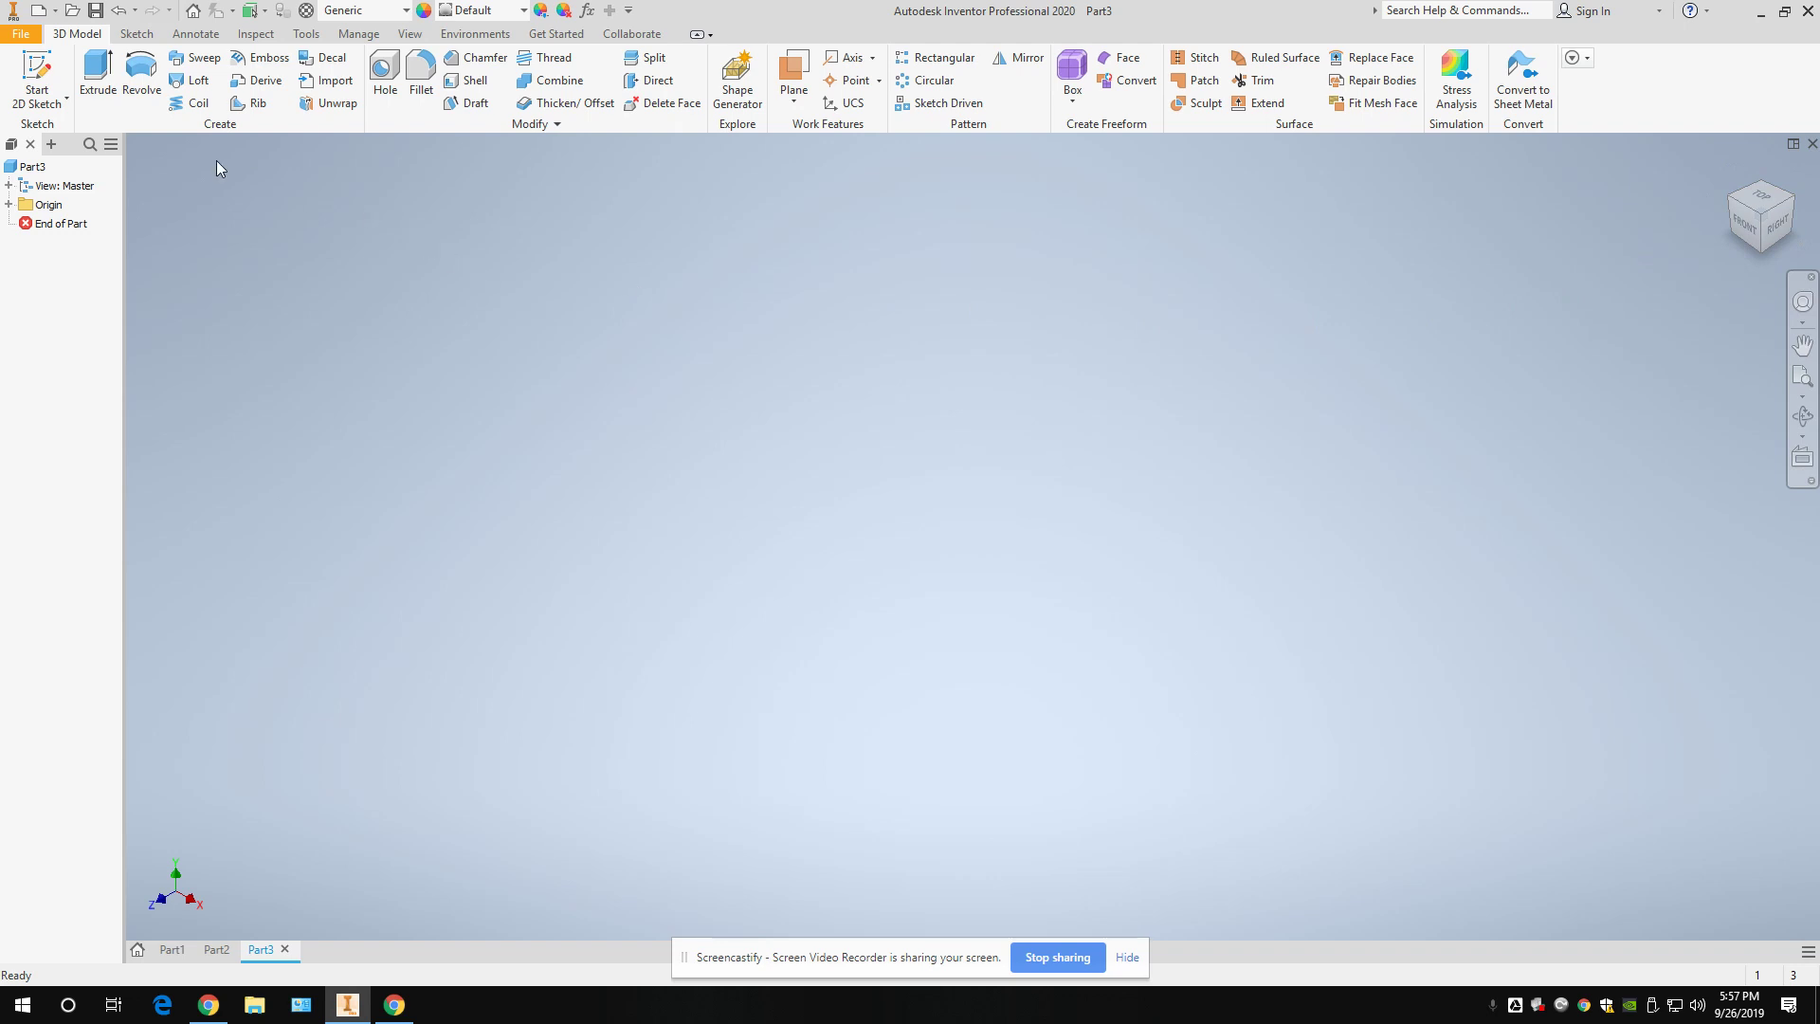
pyautogui.click(9, 205)
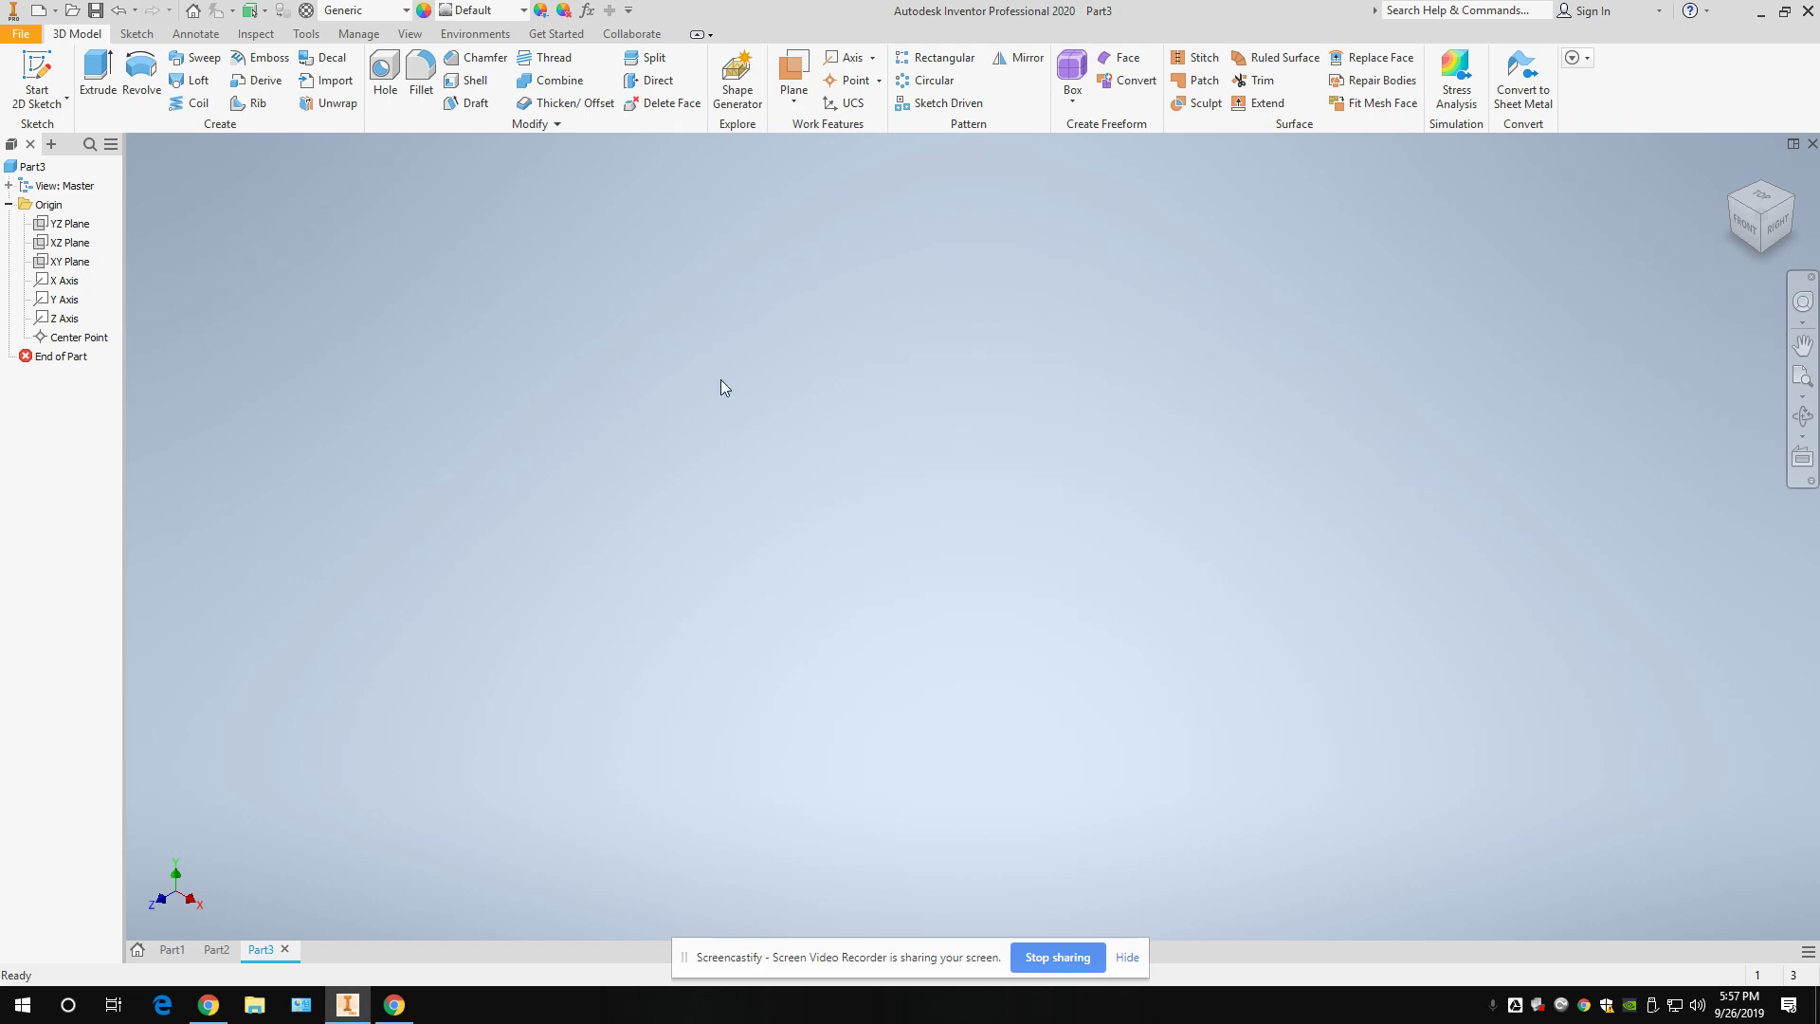
pyautogui.click(74, 269)
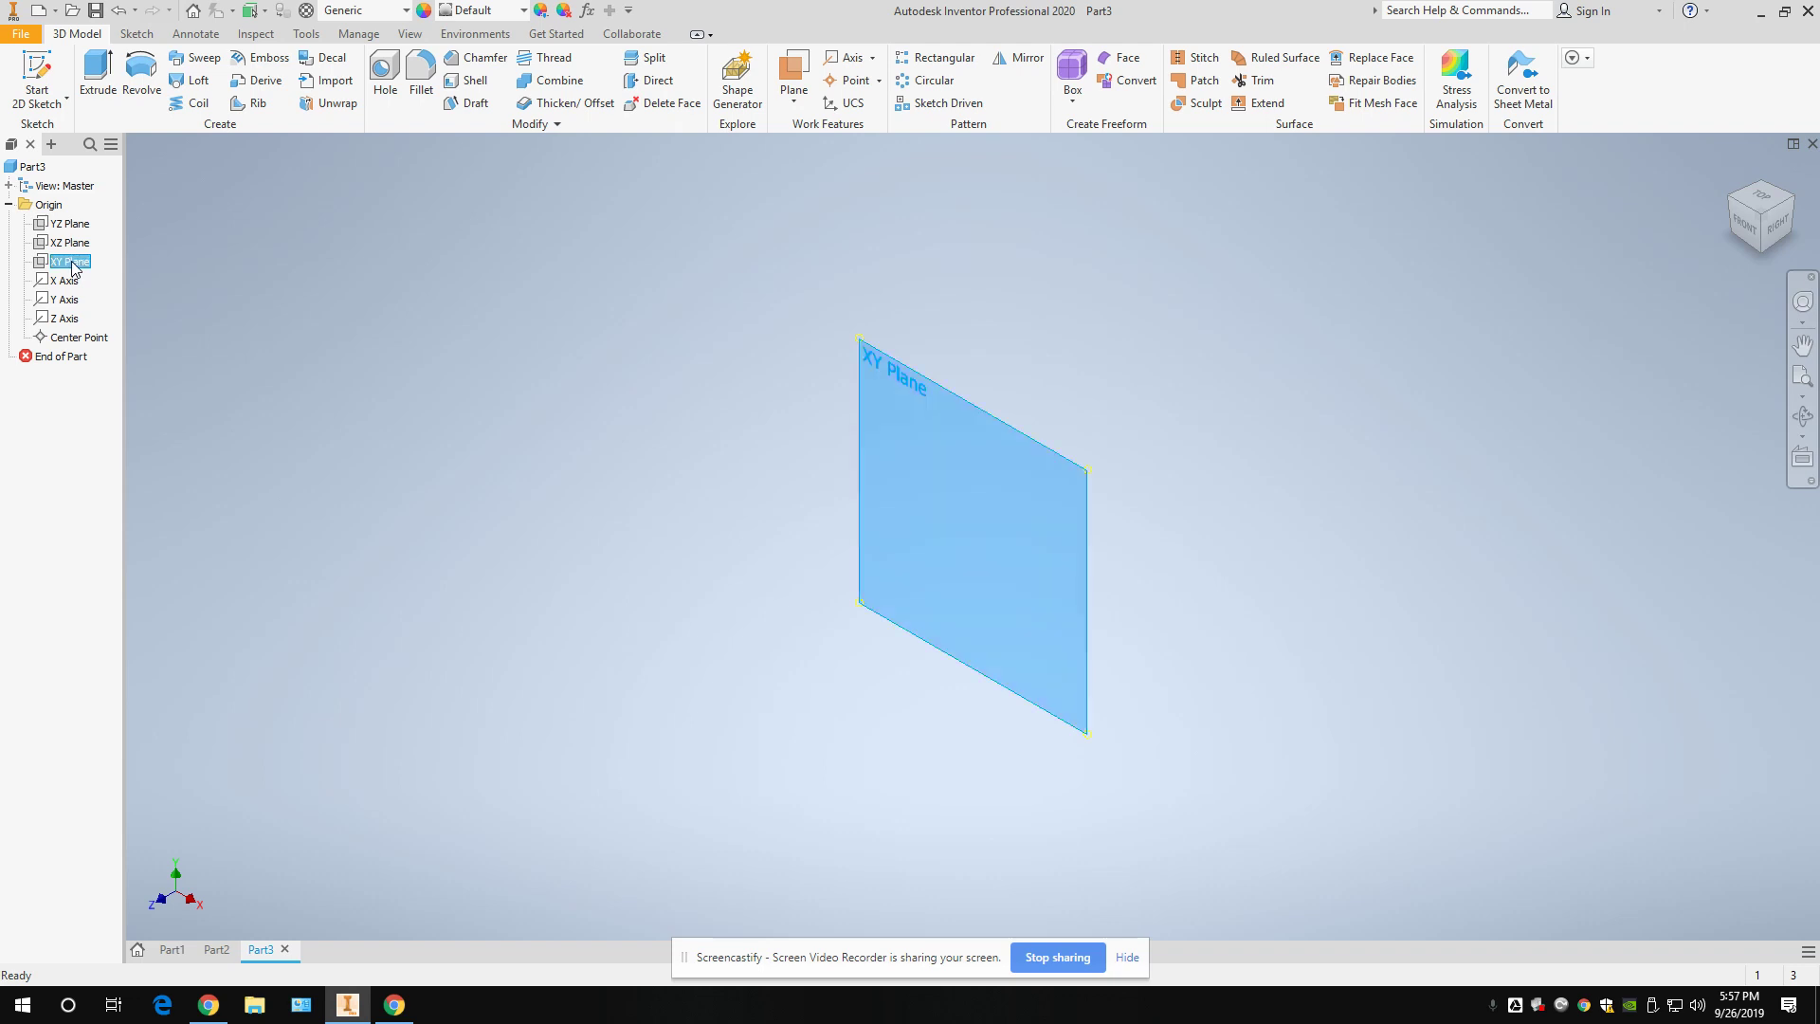
pyautogui.rightClick(75, 269)
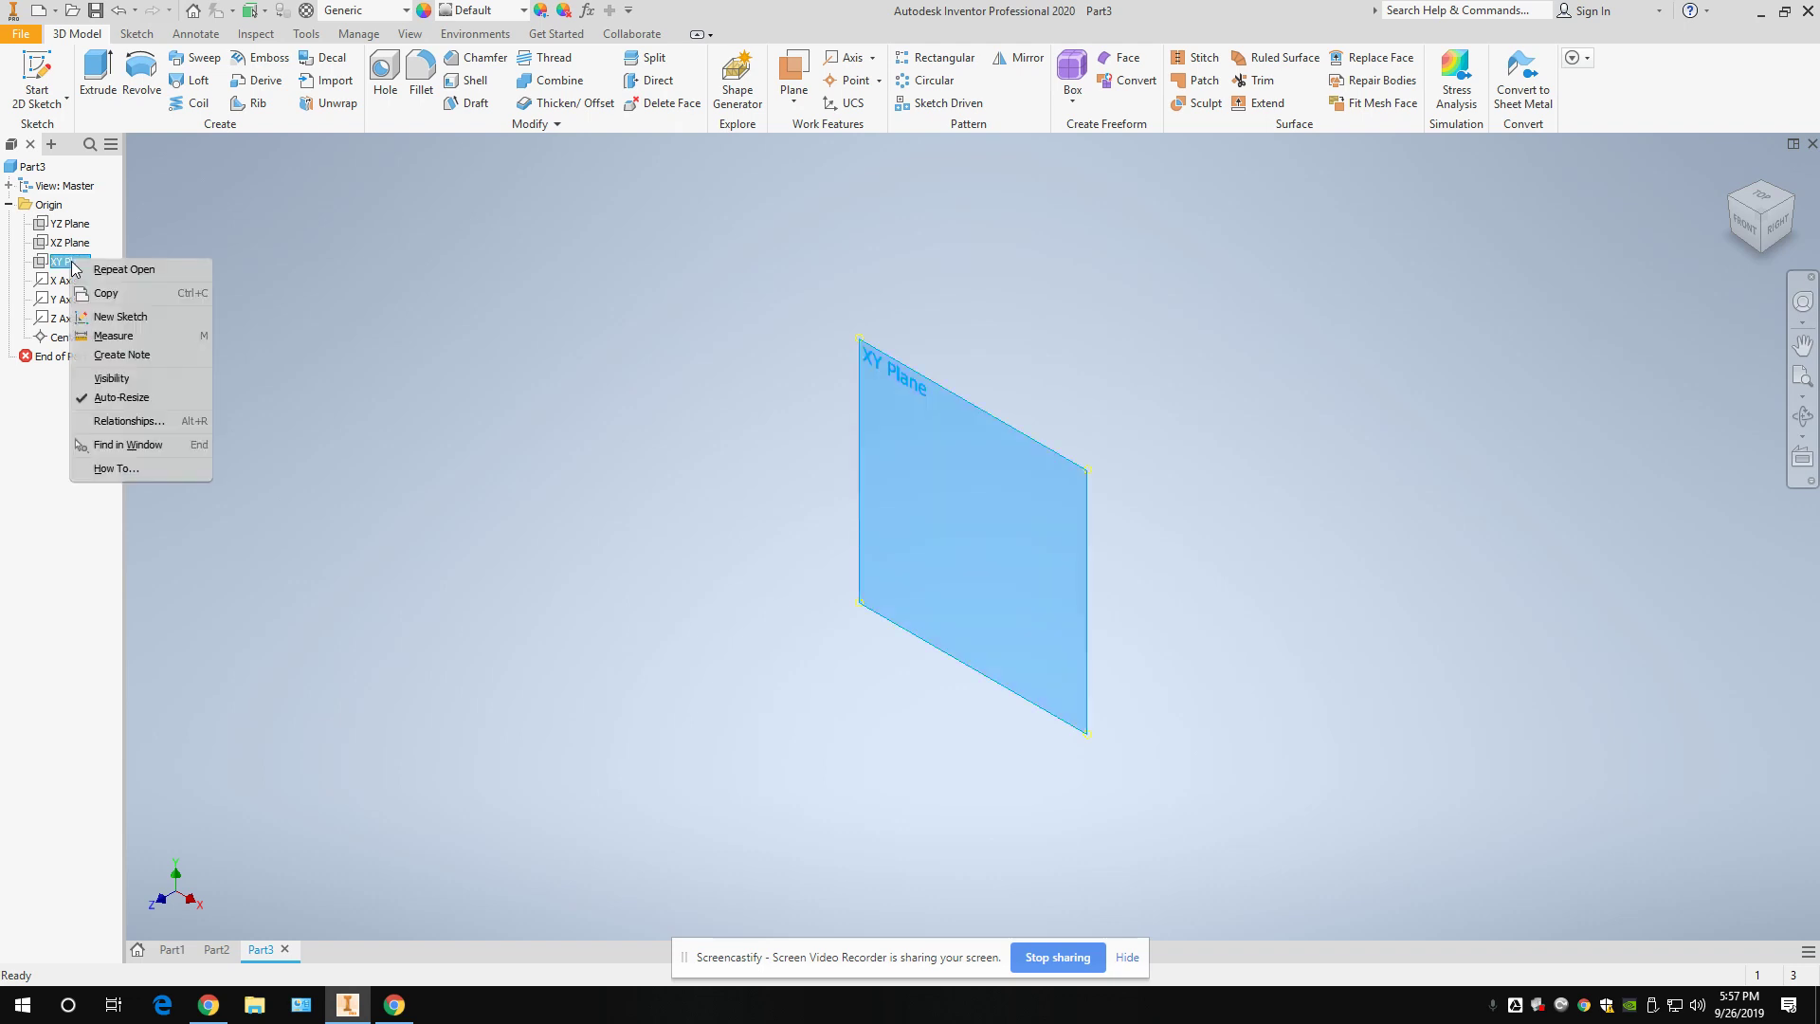
pyautogui.click(154, 320)
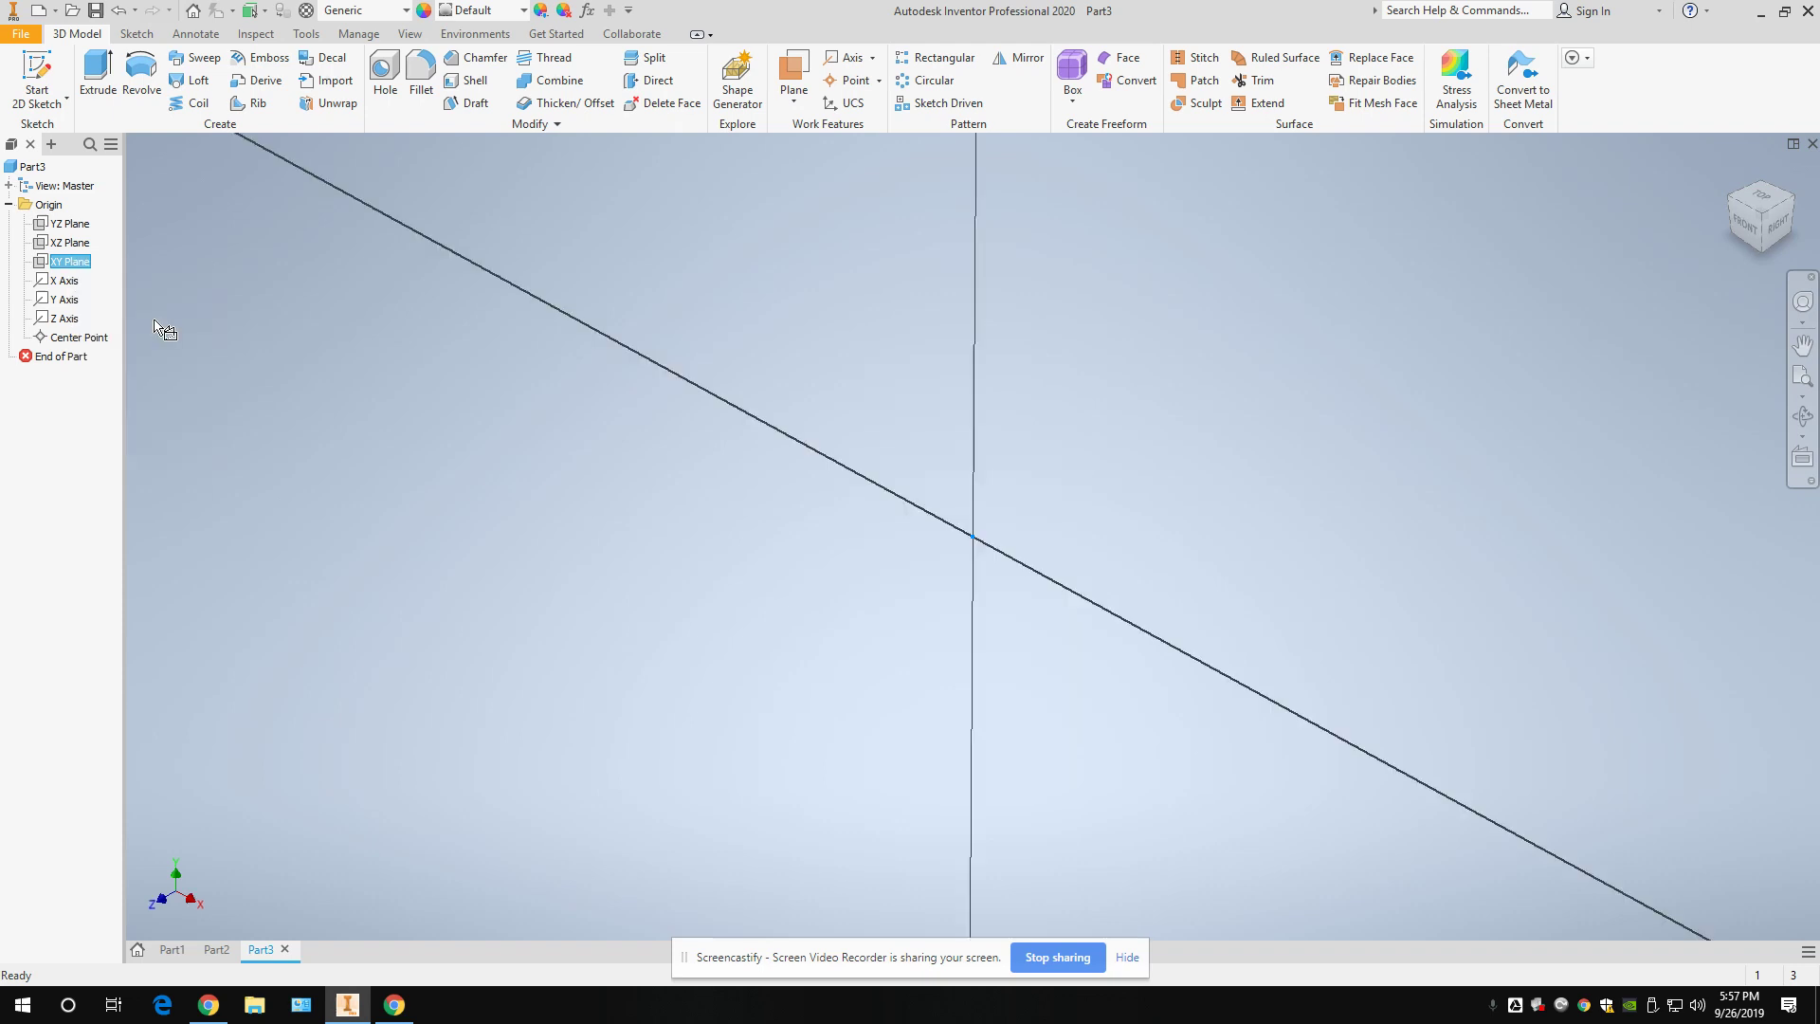
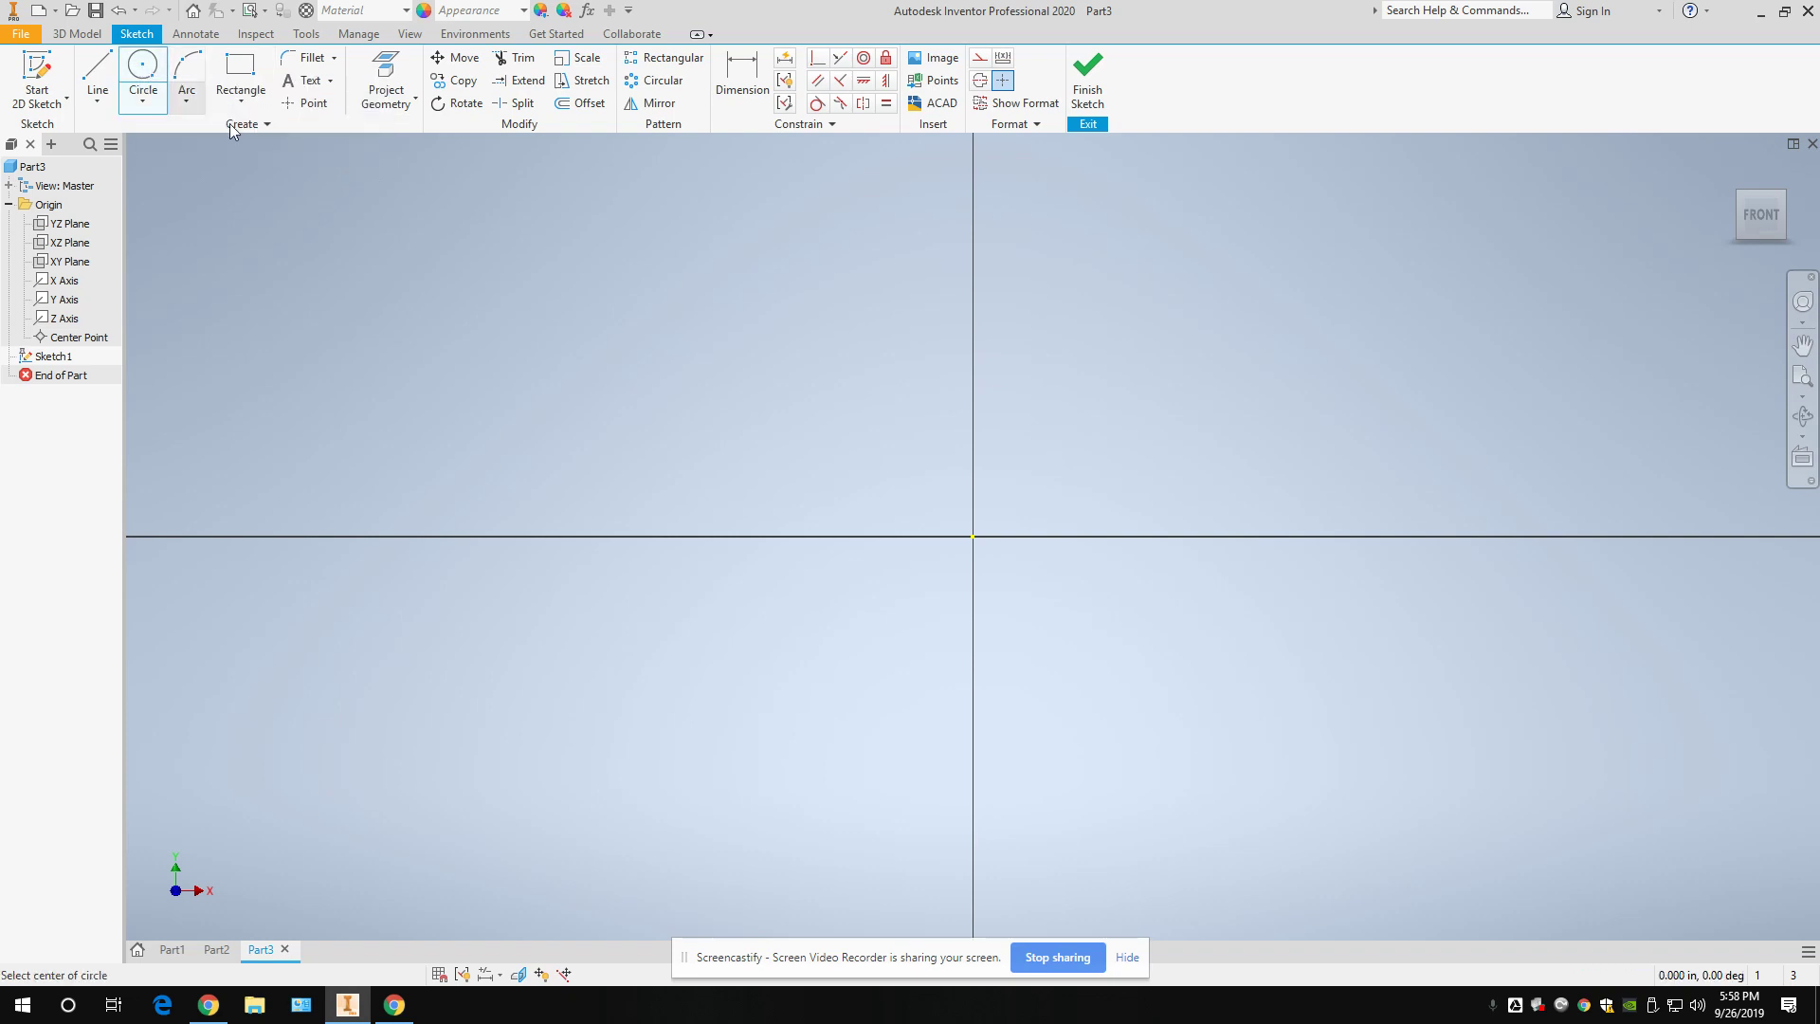
# Draw a 1 in diameter circle left of the origin and a second 1 in circle up and to the right of it.
pyautogui.click(654, 491)
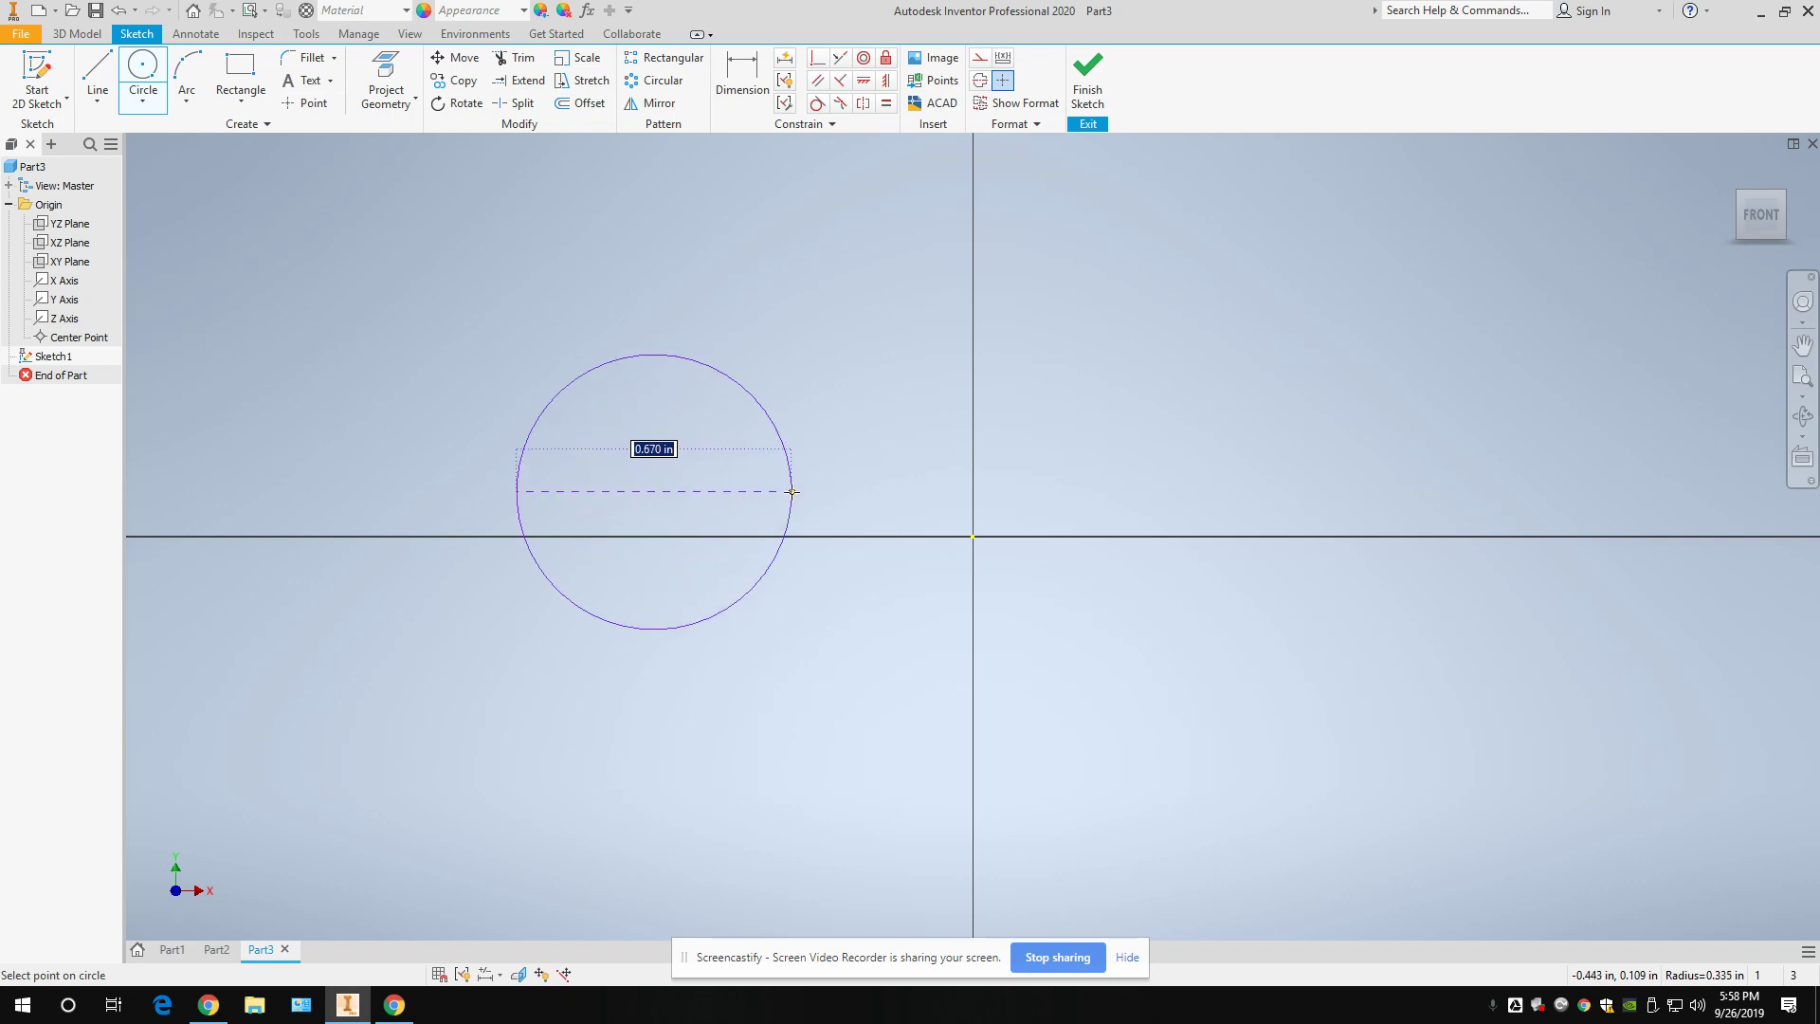
pyautogui.write('1')
pyautogui.press('Return')
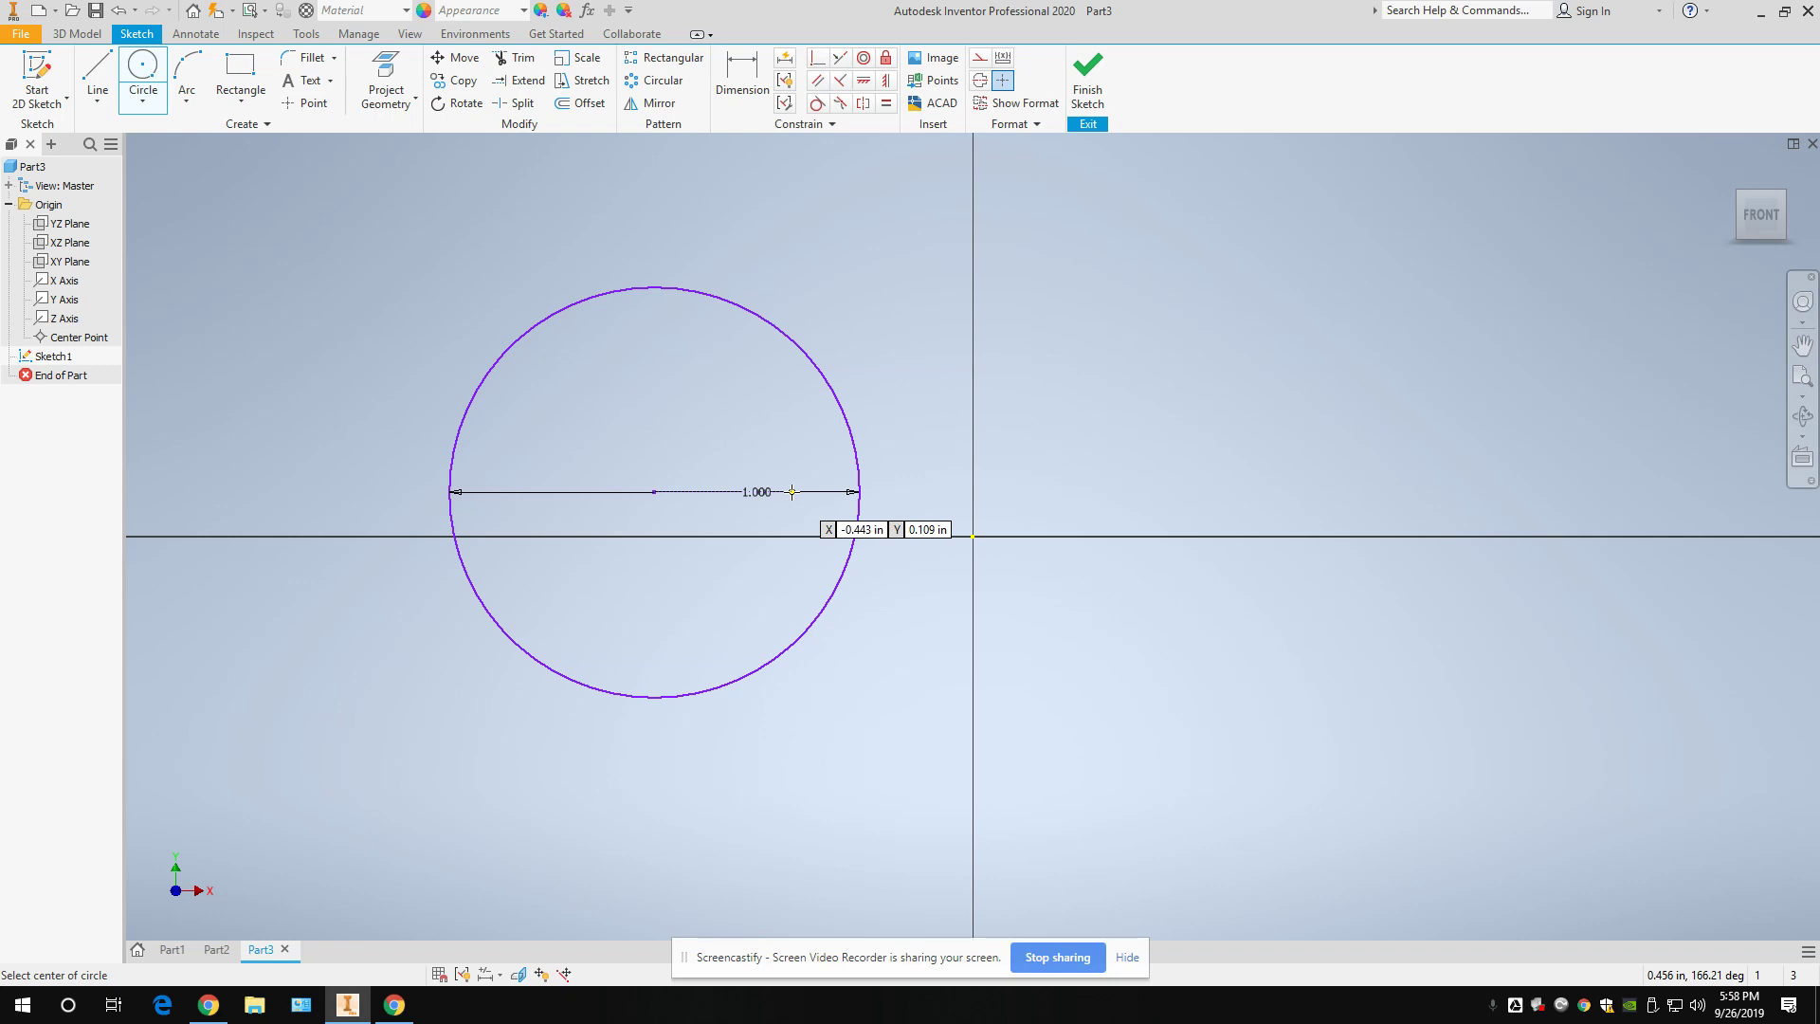
pyautogui.scroll(-3, 1244, 500)
pyautogui.moveTo(1248, 474); pyautogui.dragTo(710, 529, button='middle')
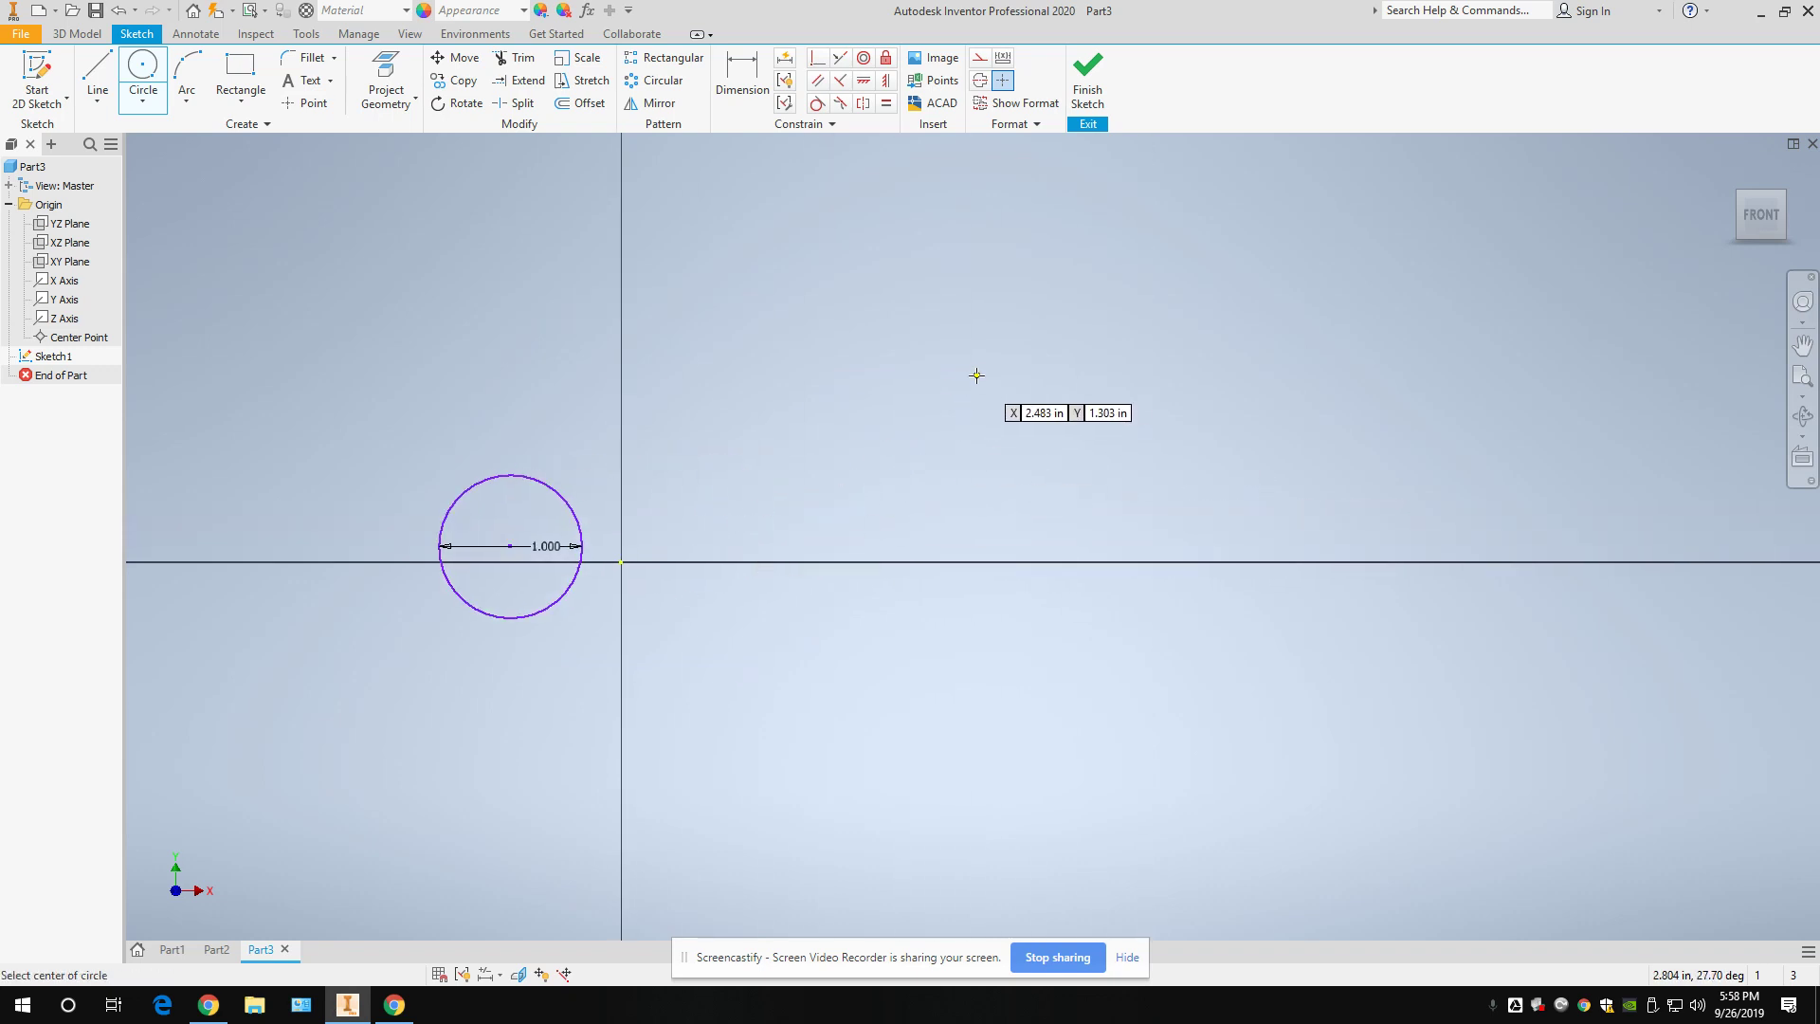
pyautogui.click(948, 389)
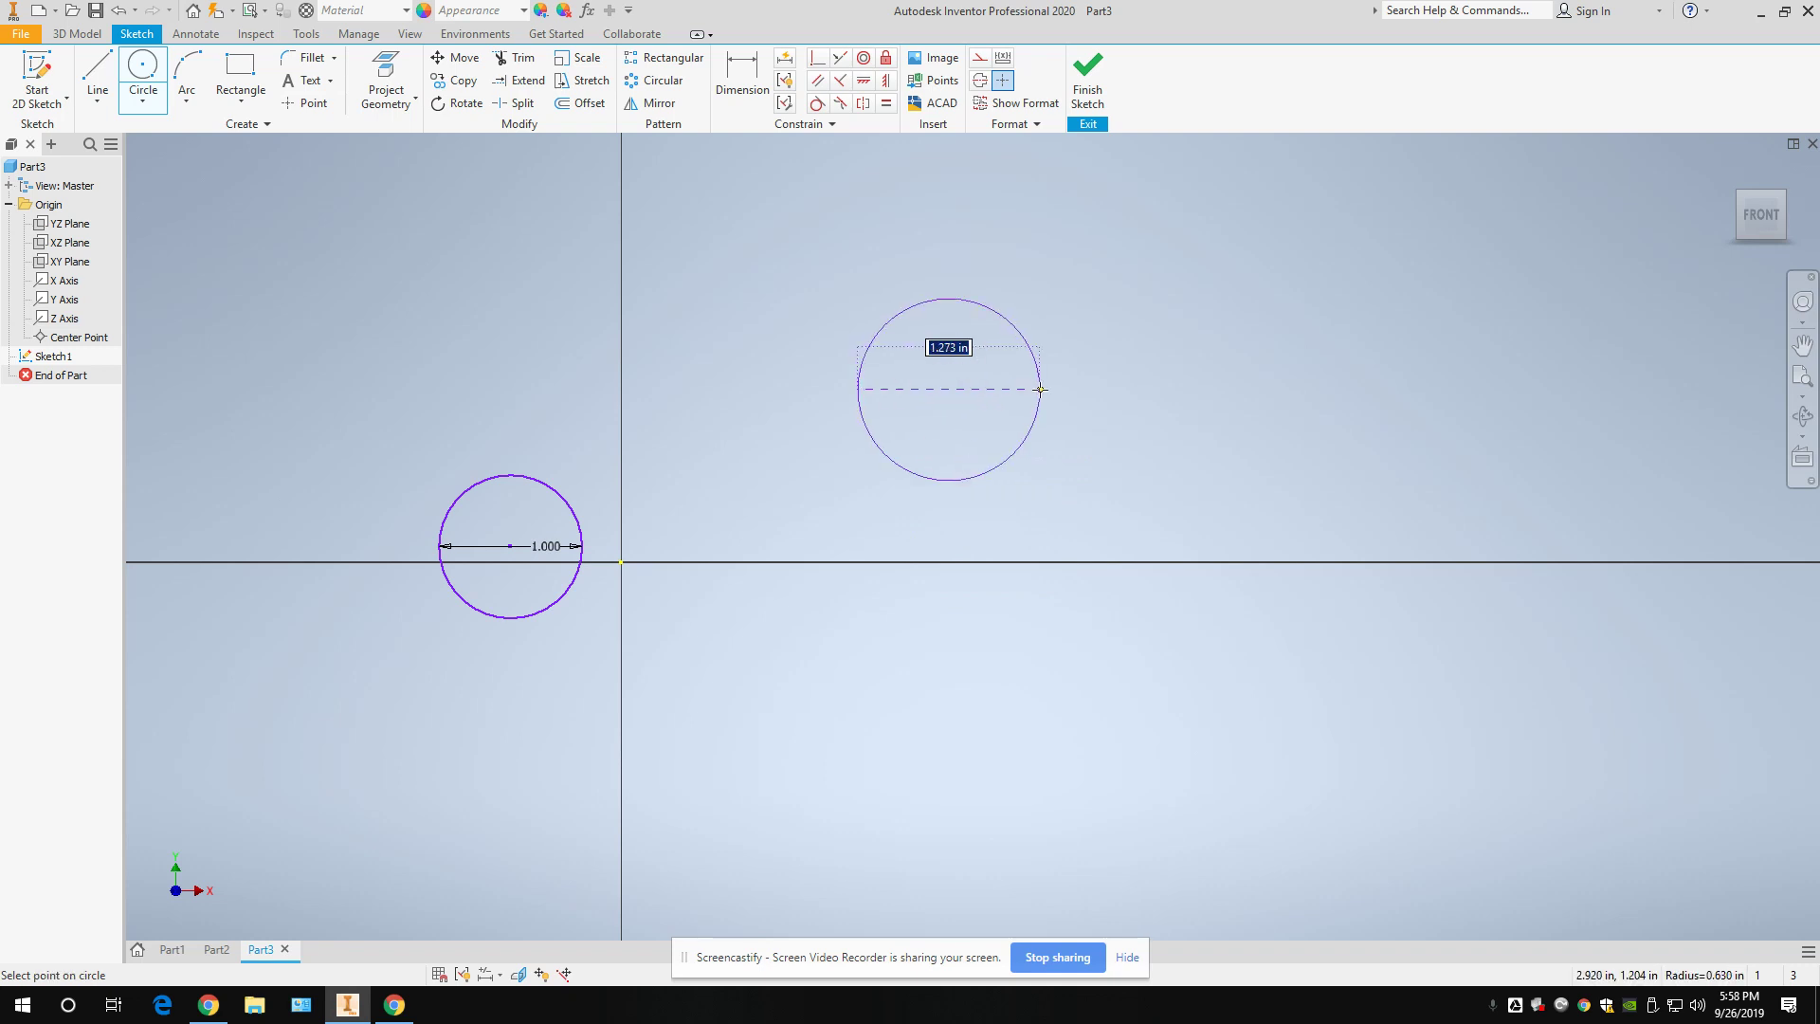
pyautogui.write('1')
pyautogui.press('Return')
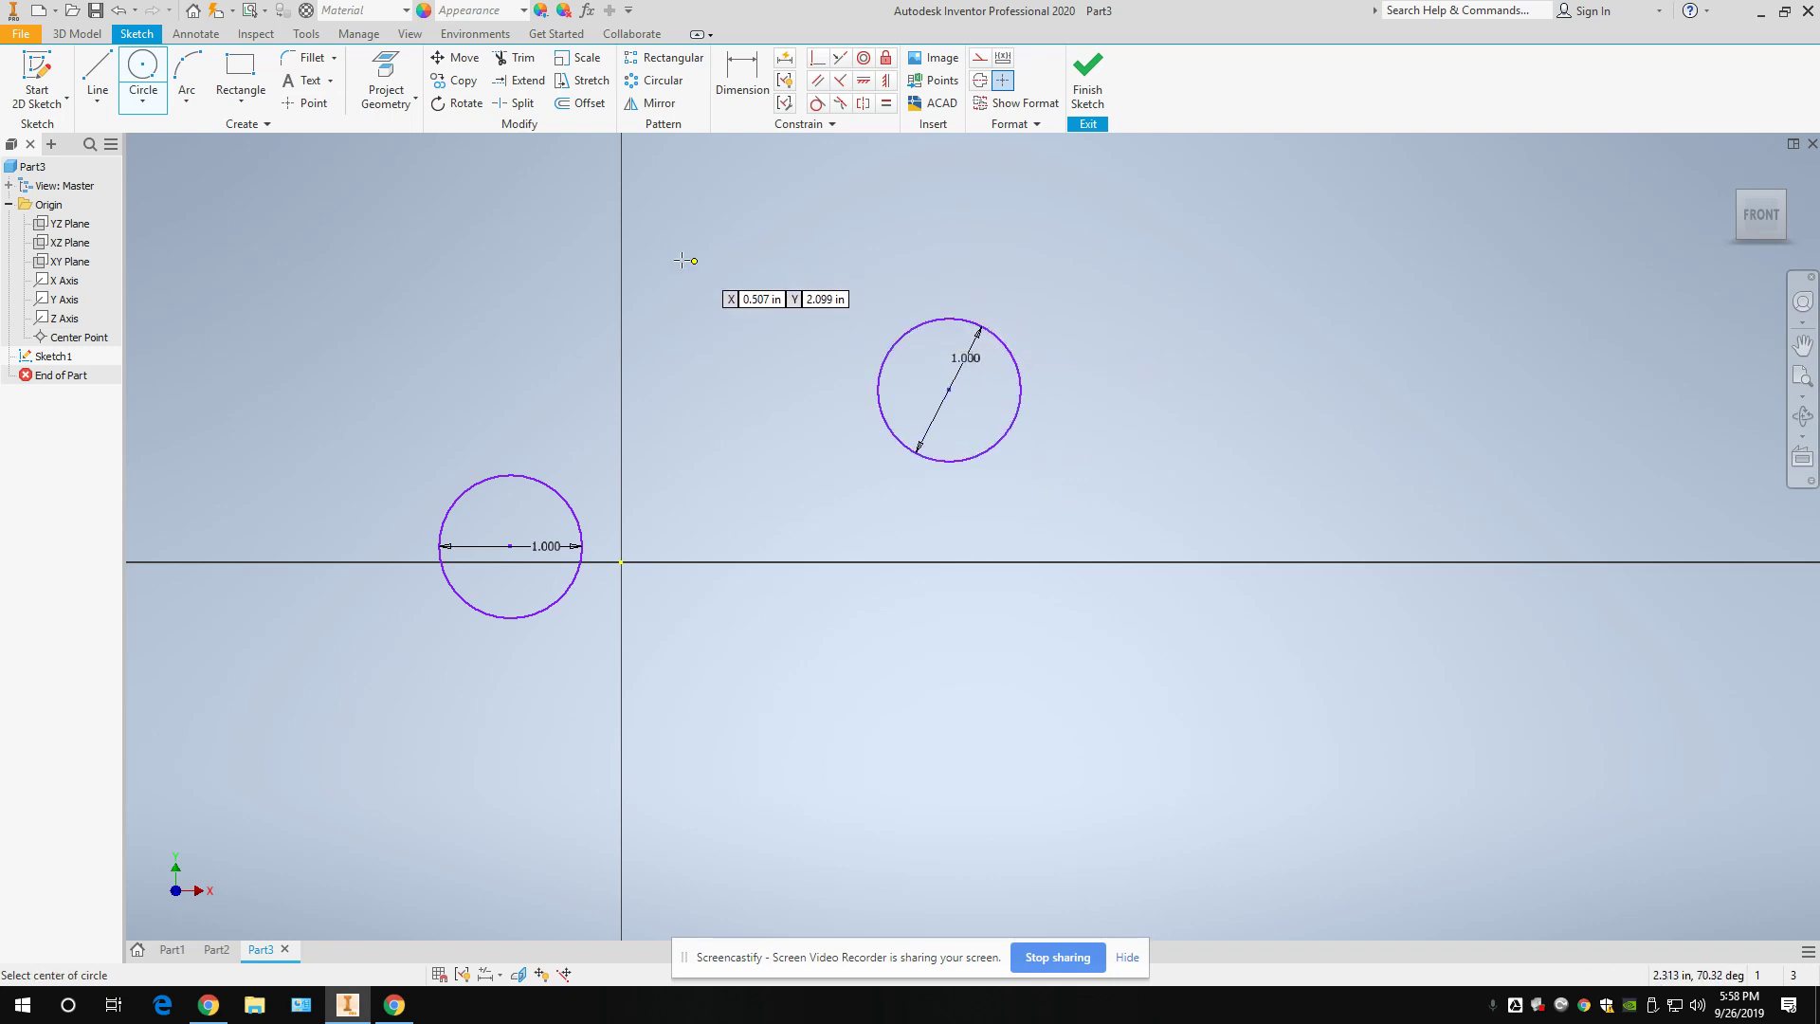
# Draw a free slanted line above the gap between the two circles, rising to the right.
pyautogui.click(94, 71)
pyautogui.click(485, 375)
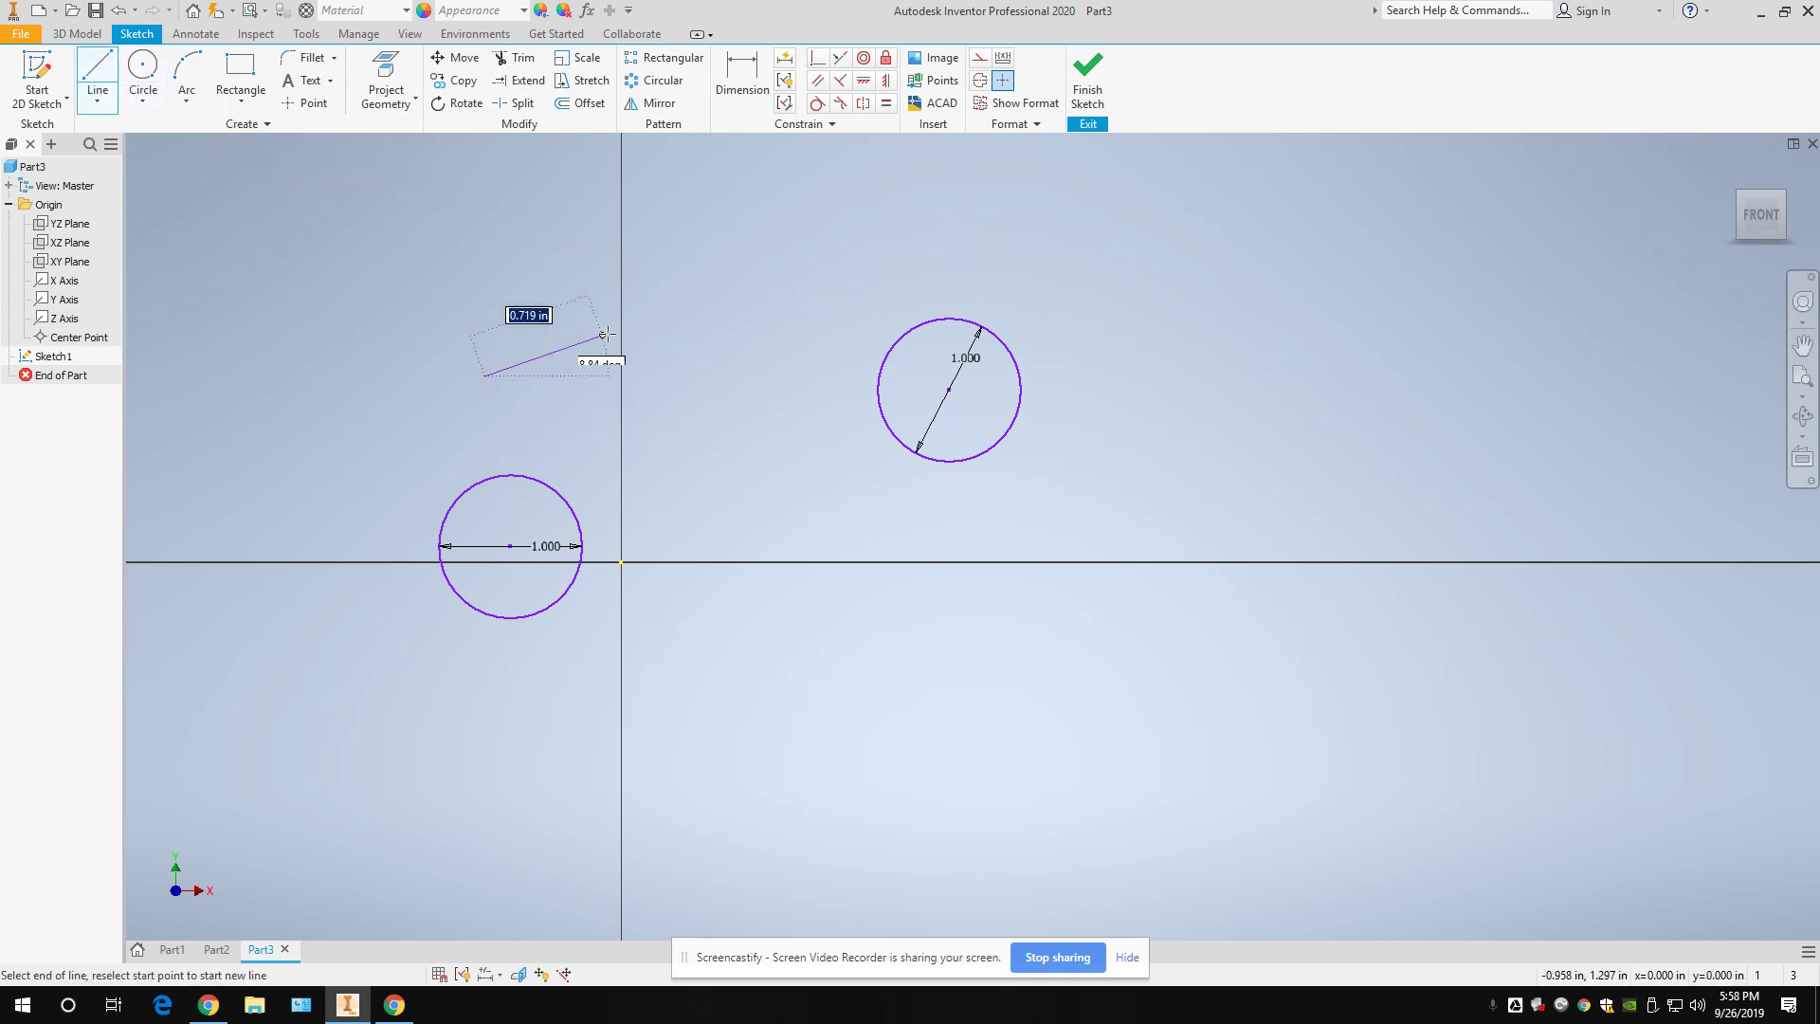
pyautogui.click(798, 255)
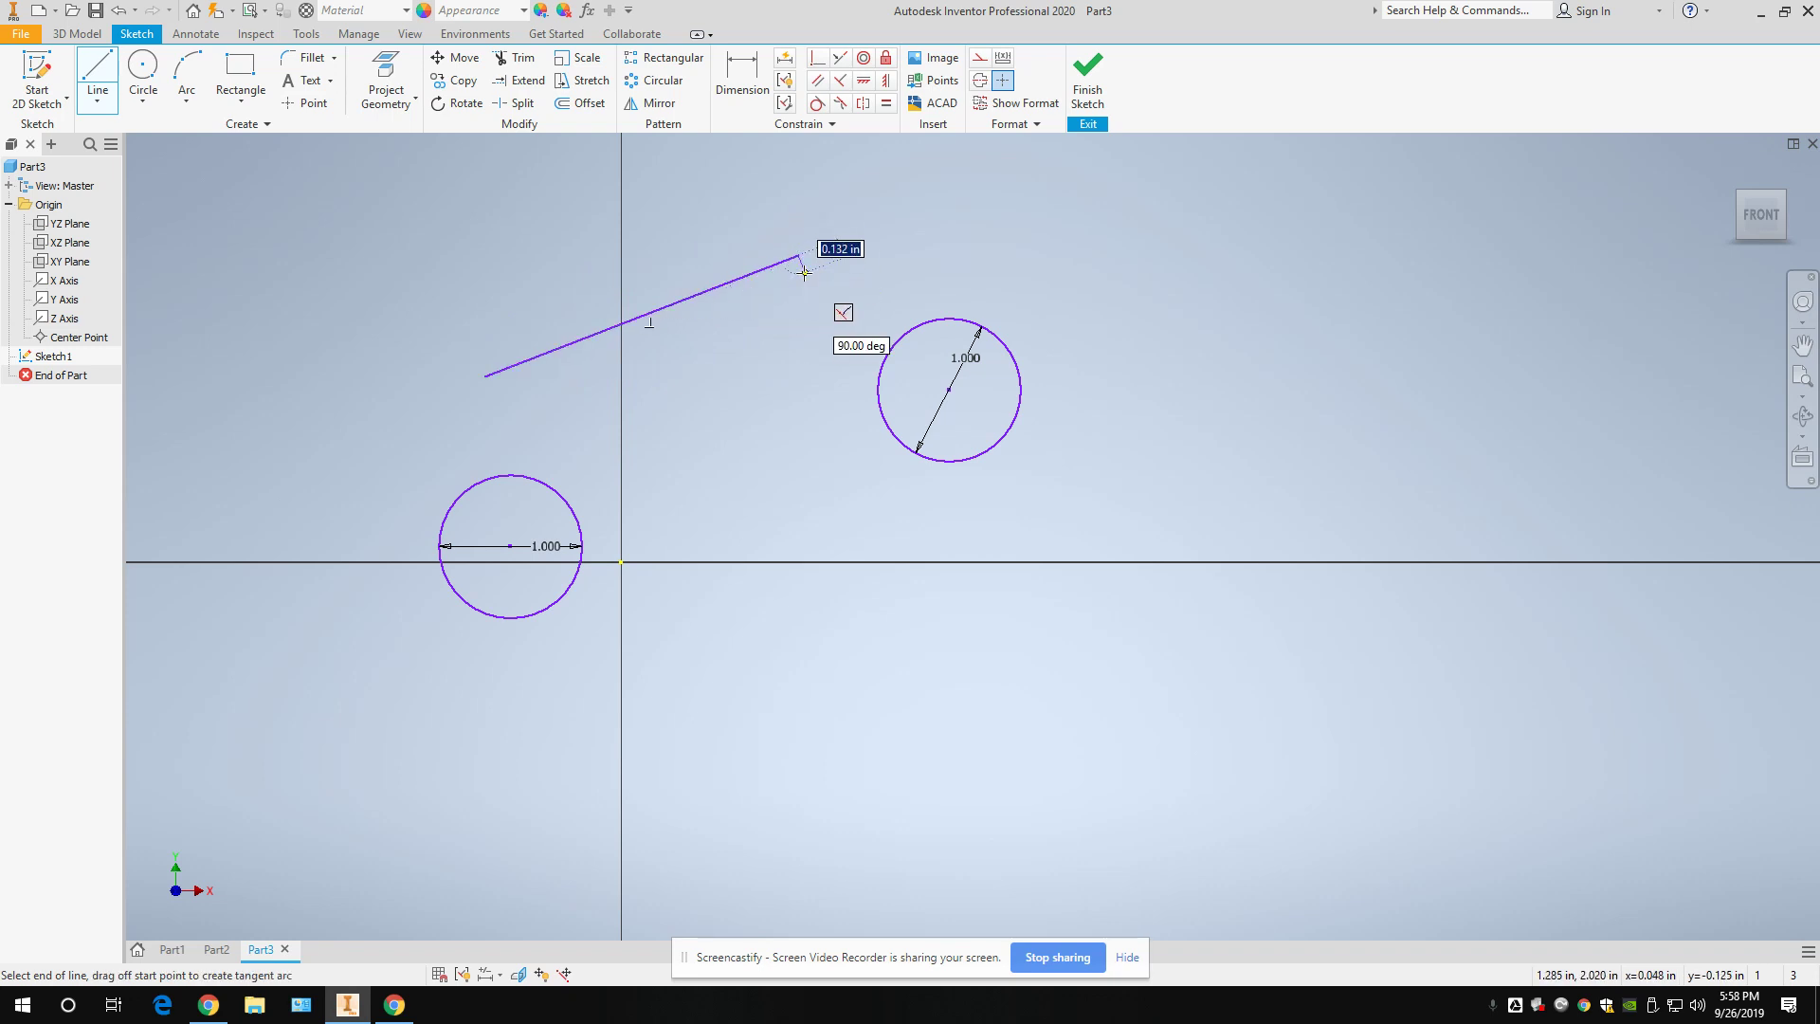
pyautogui.rightClick(810, 285)
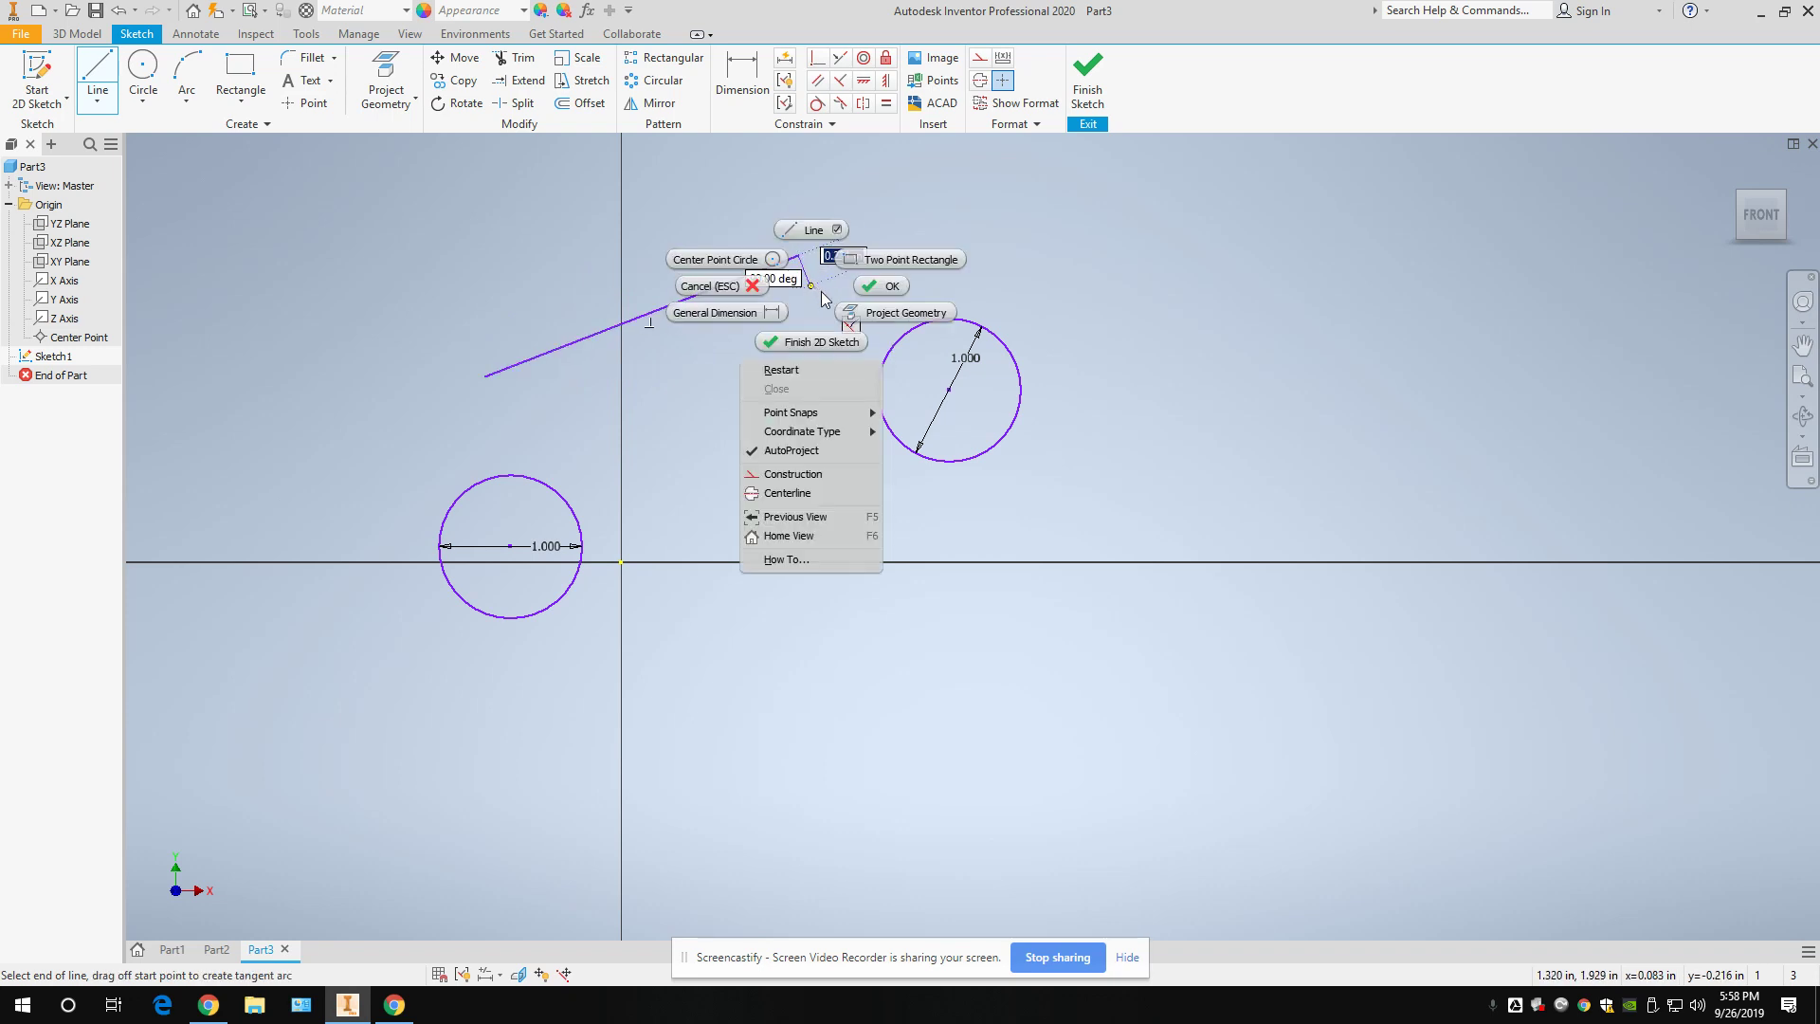
pyautogui.click(894, 285)
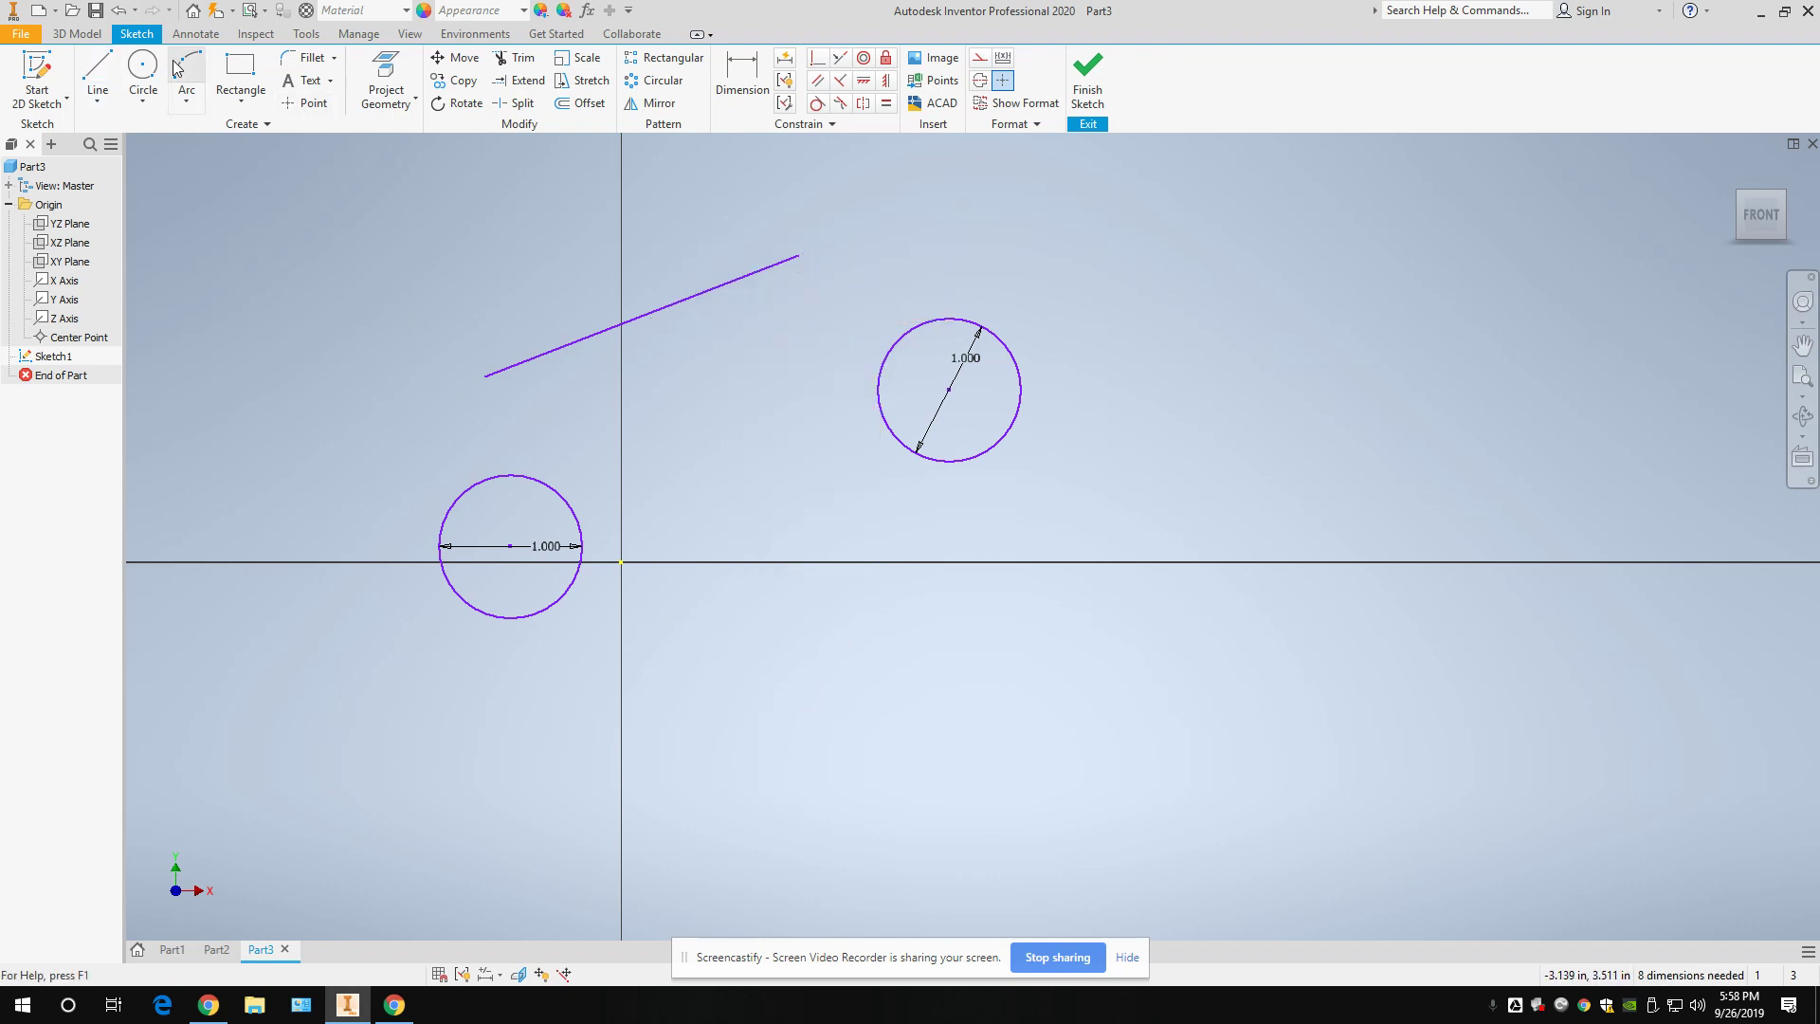
# Draw a second free slanted line below both circles, also rising to the right.
pyautogui.click(98, 71)
pyautogui.click(683, 763)
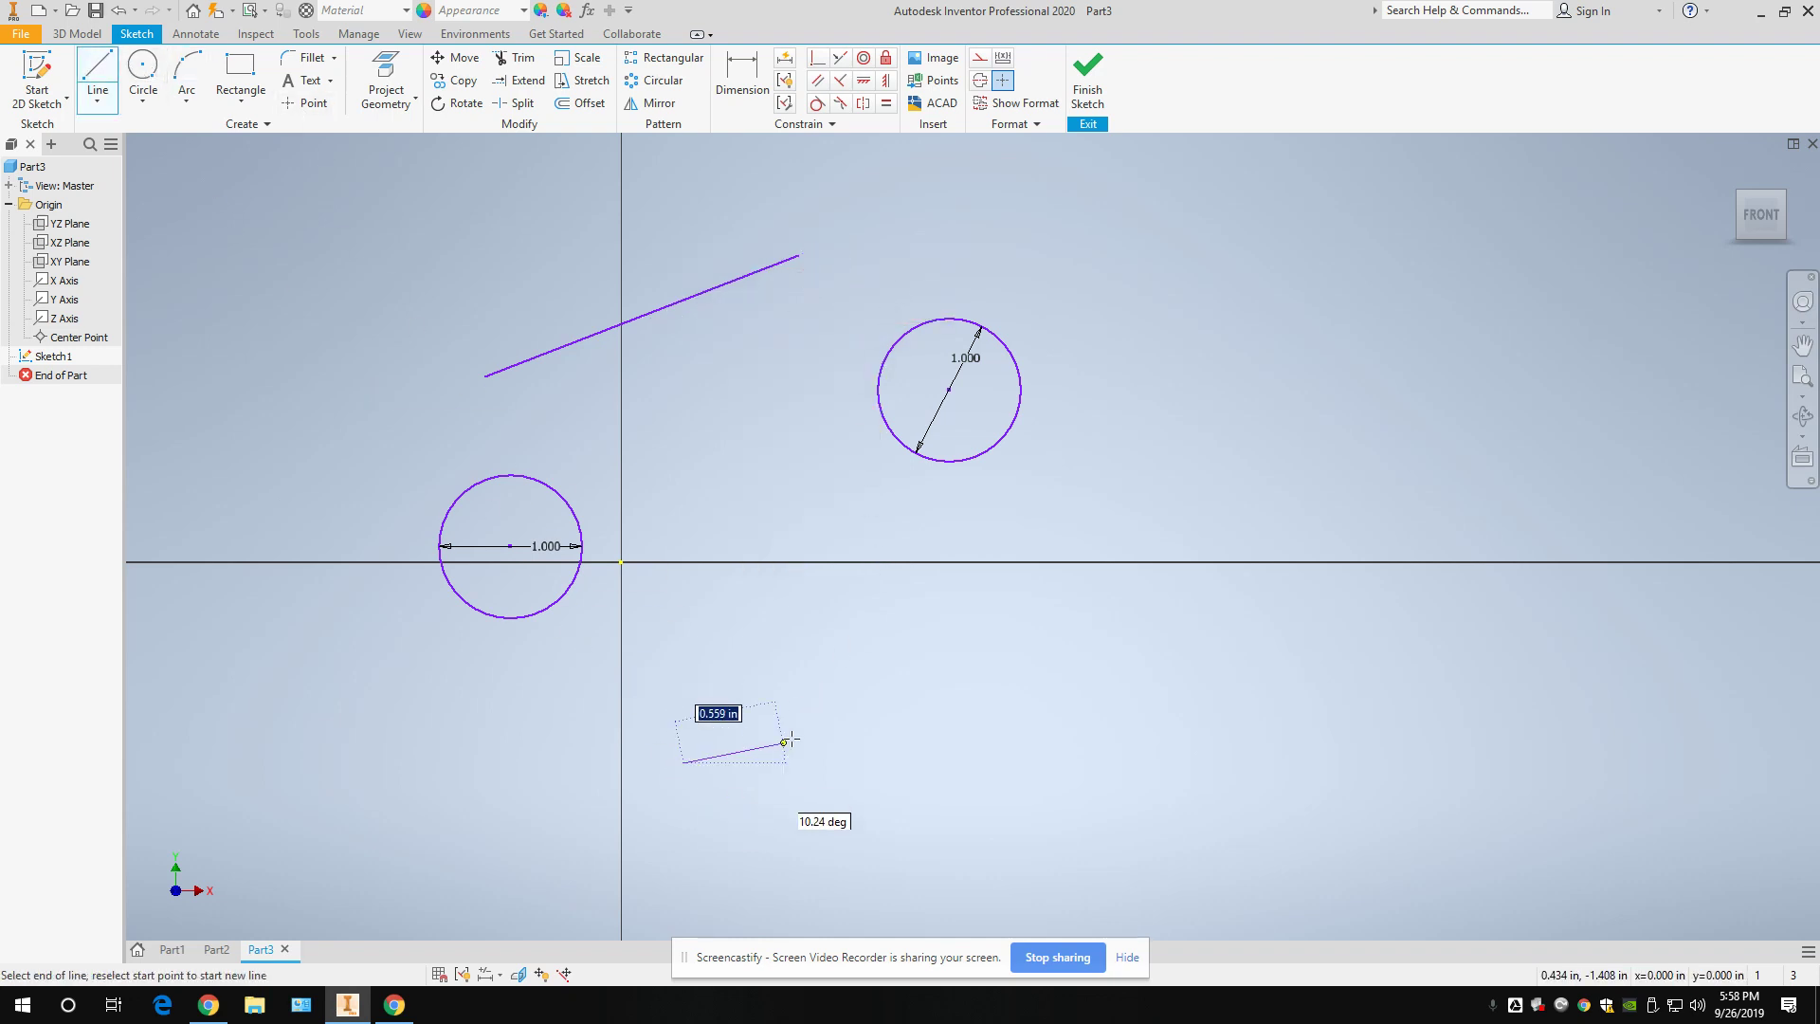
pyautogui.click(1010, 617)
pyautogui.rightClick(1010, 618)
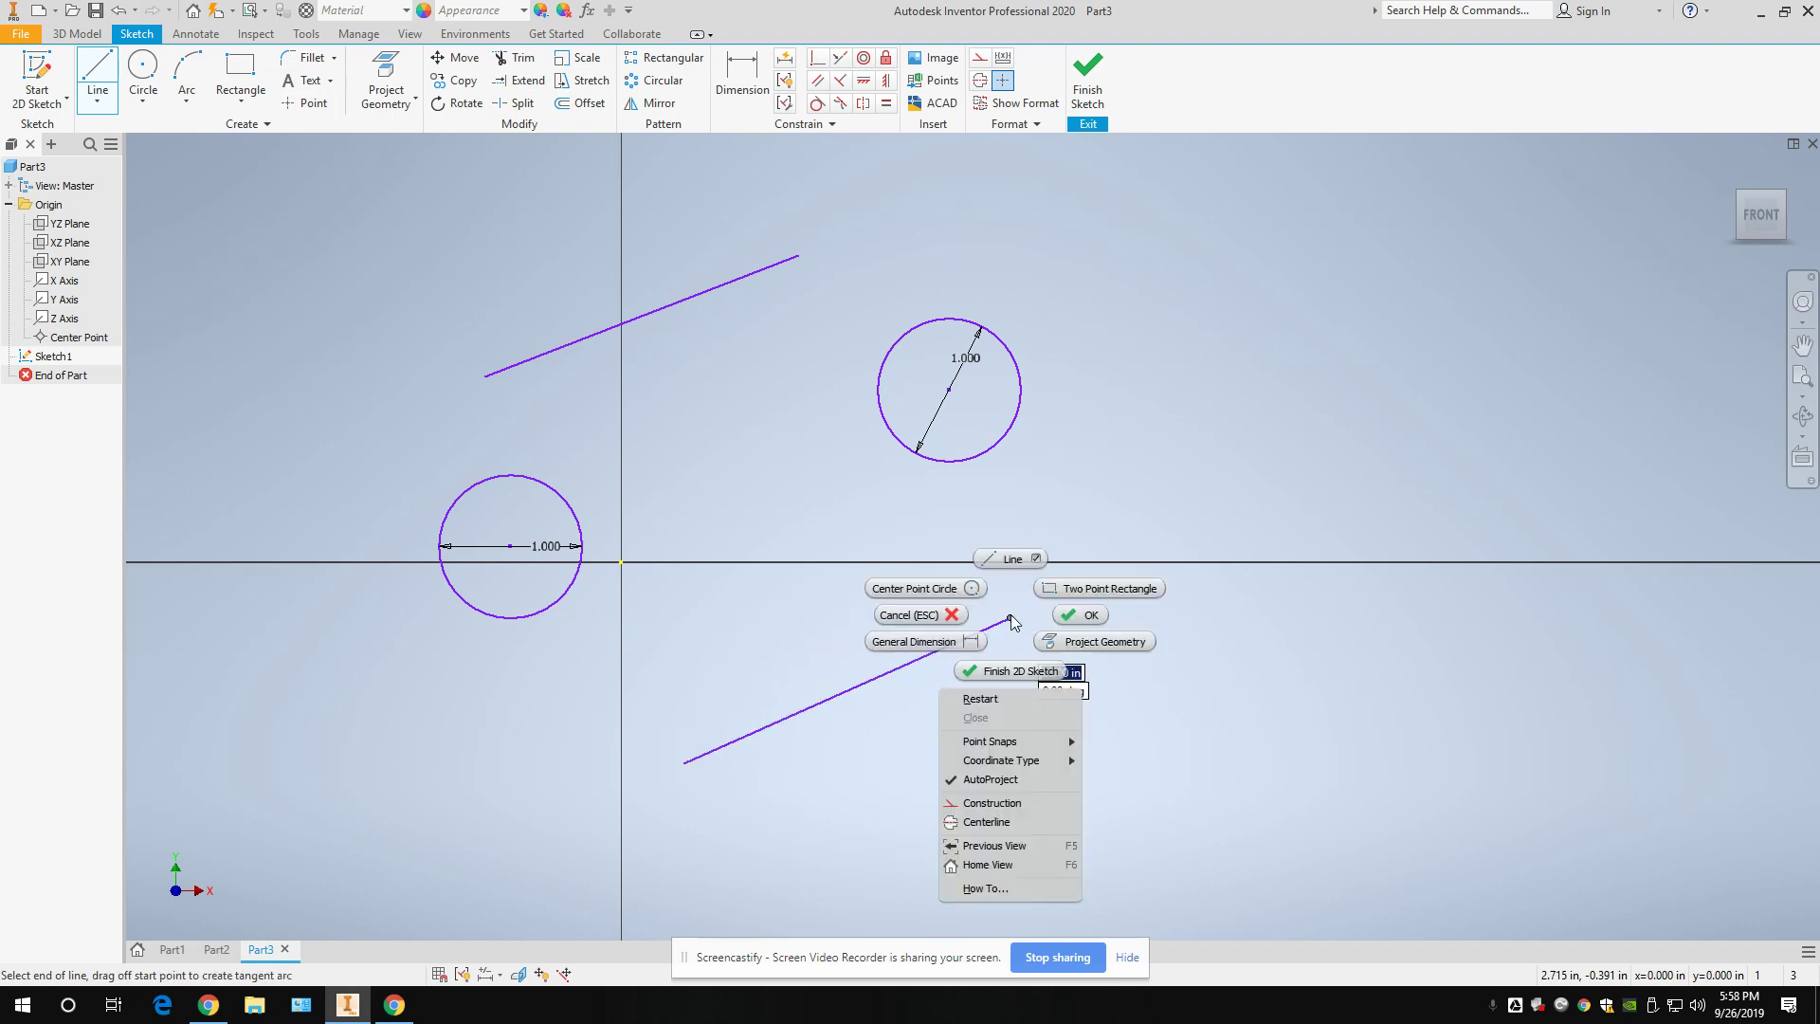
pyautogui.click(1081, 614)
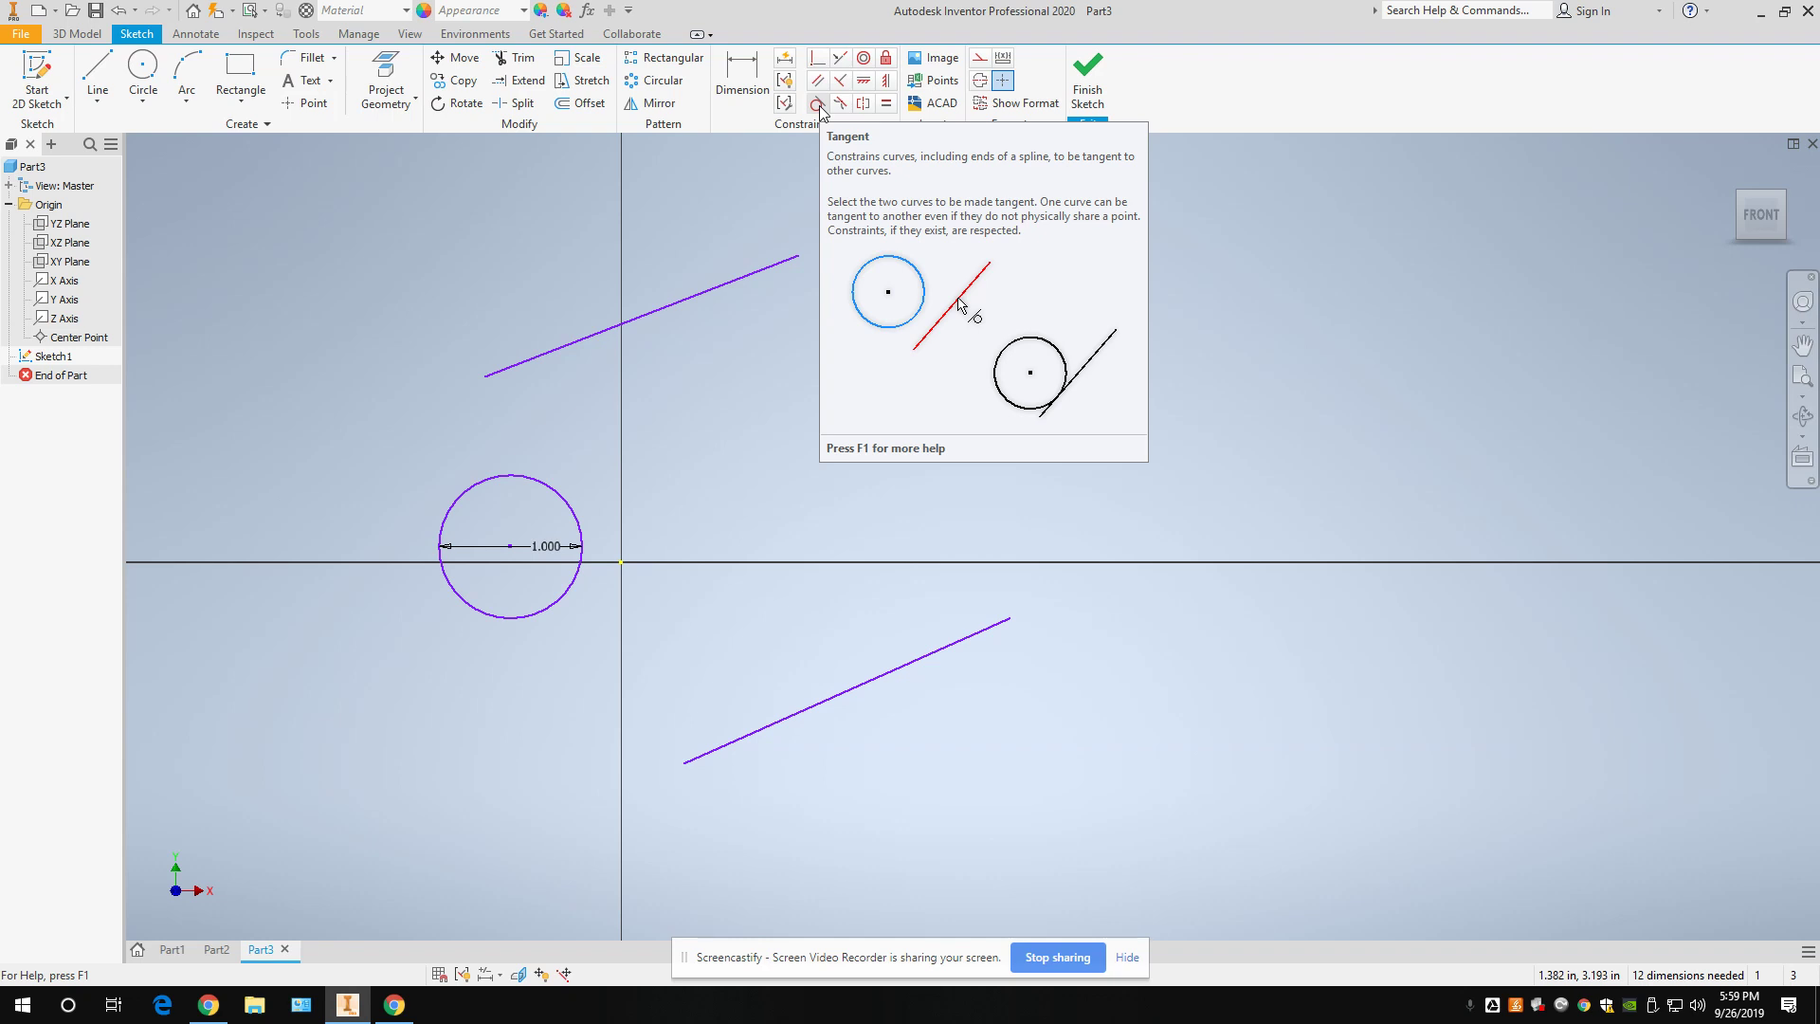
# Apply tangent constraints between the upper slanted line and both circles.
pyautogui.hotkey('ctrl', 'z')
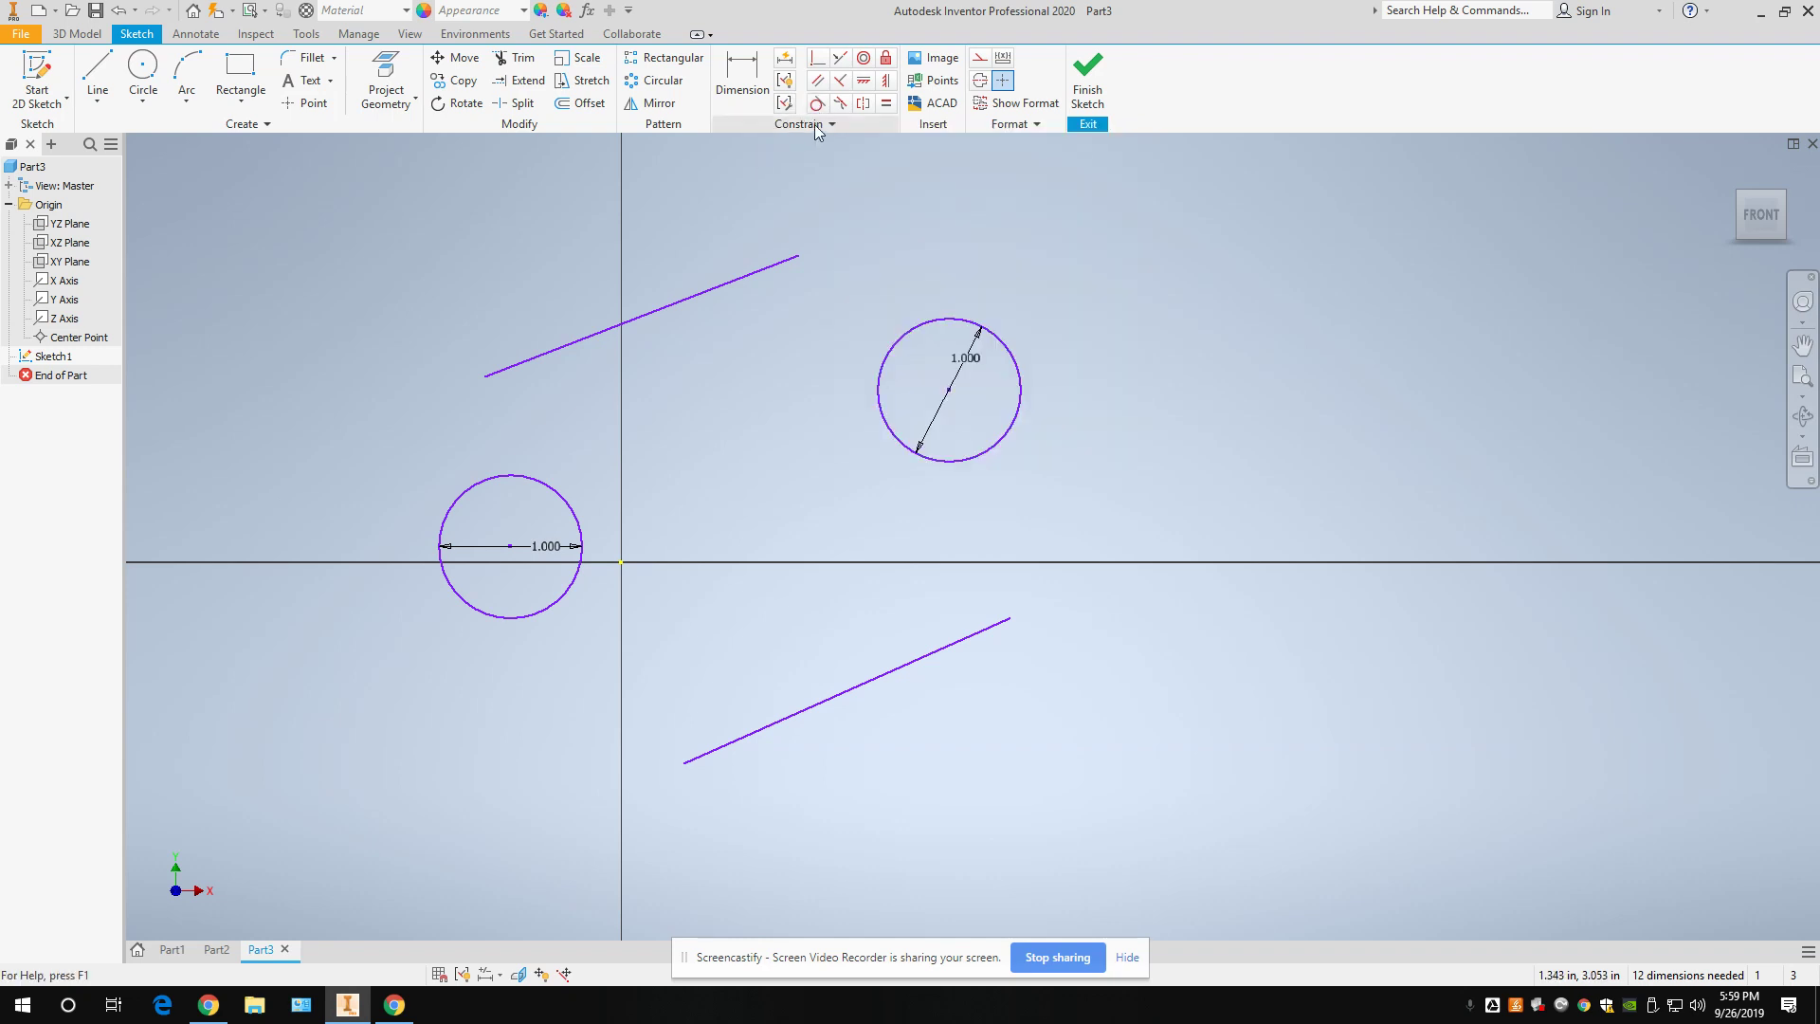
pyautogui.click(816, 106)
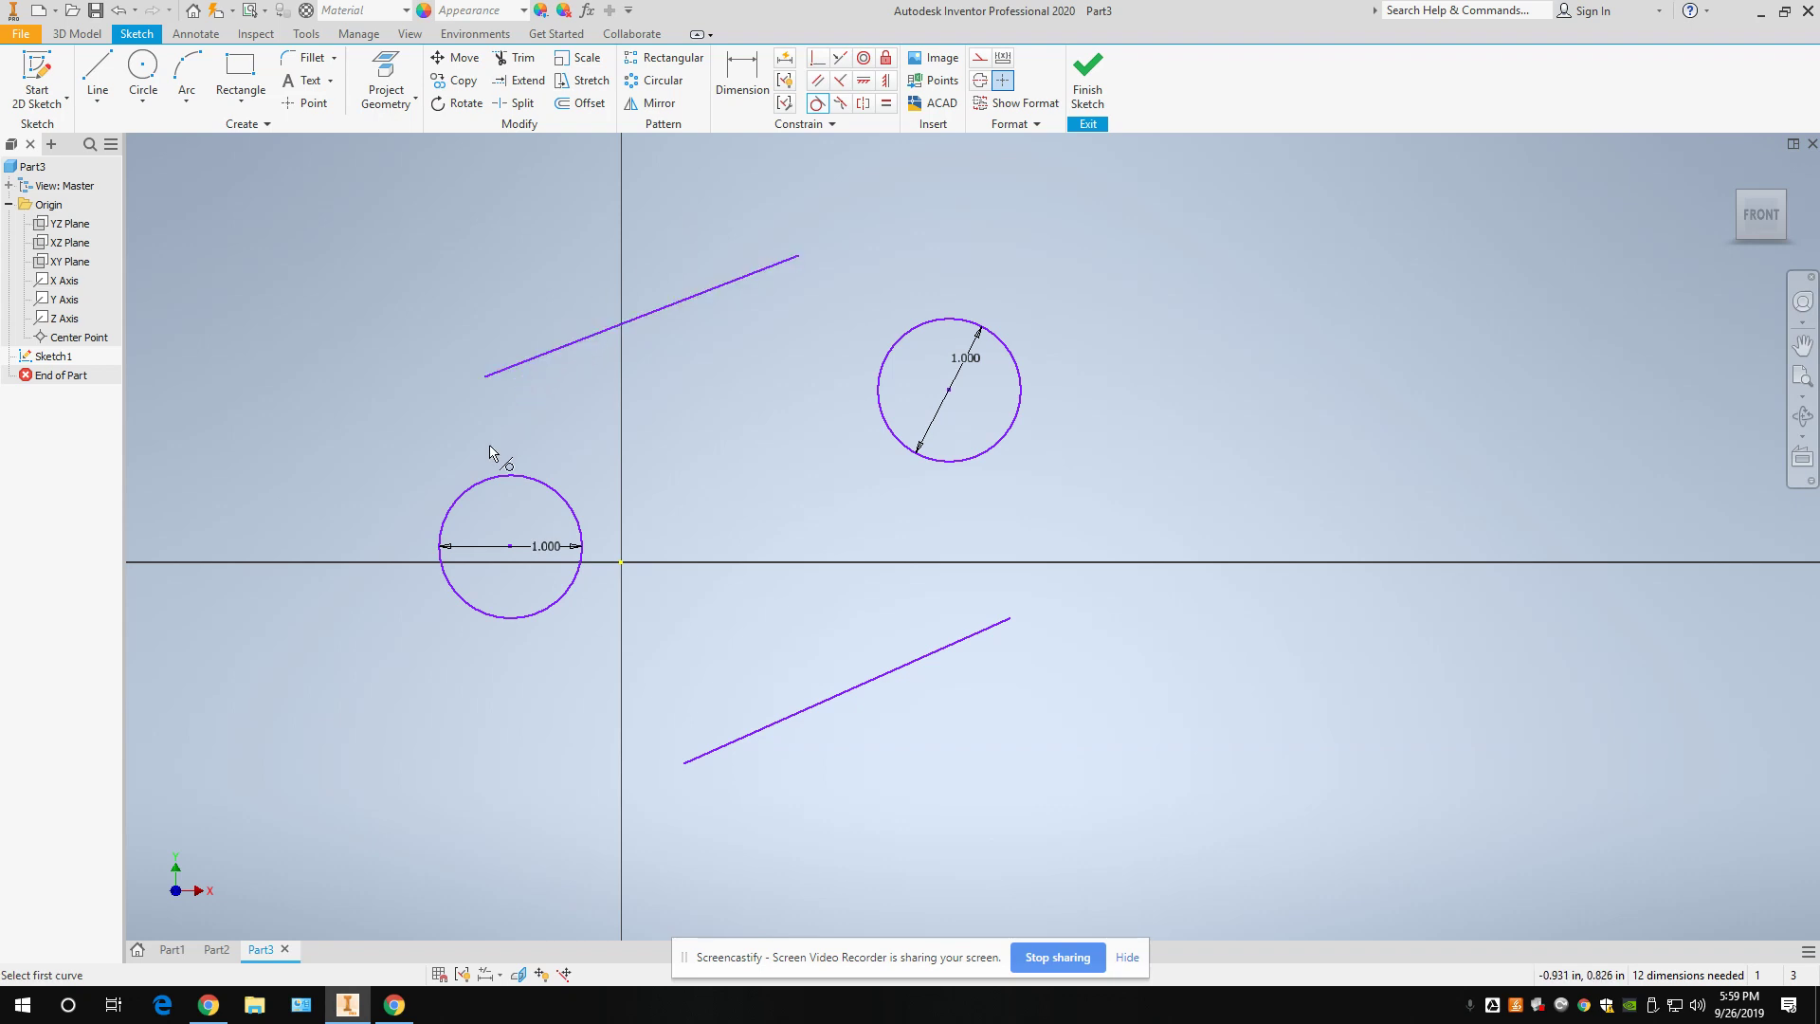
pyautogui.click(540, 364)
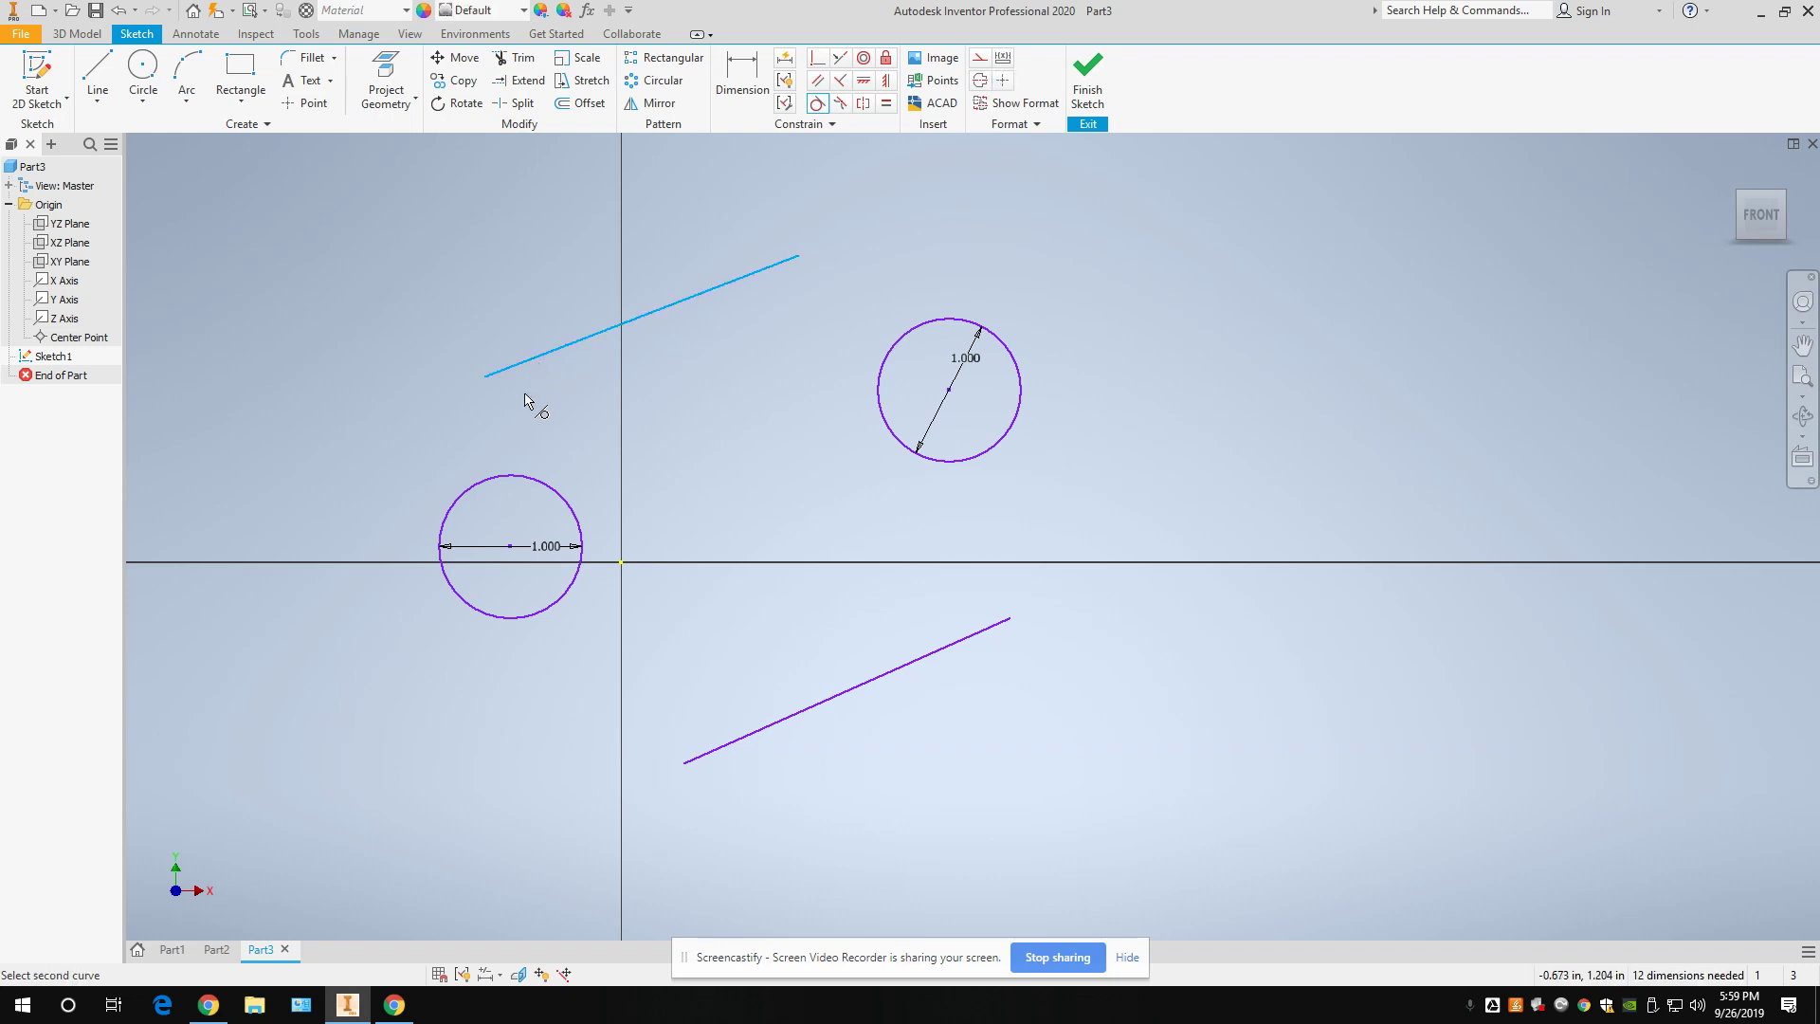
pyautogui.click(504, 480)
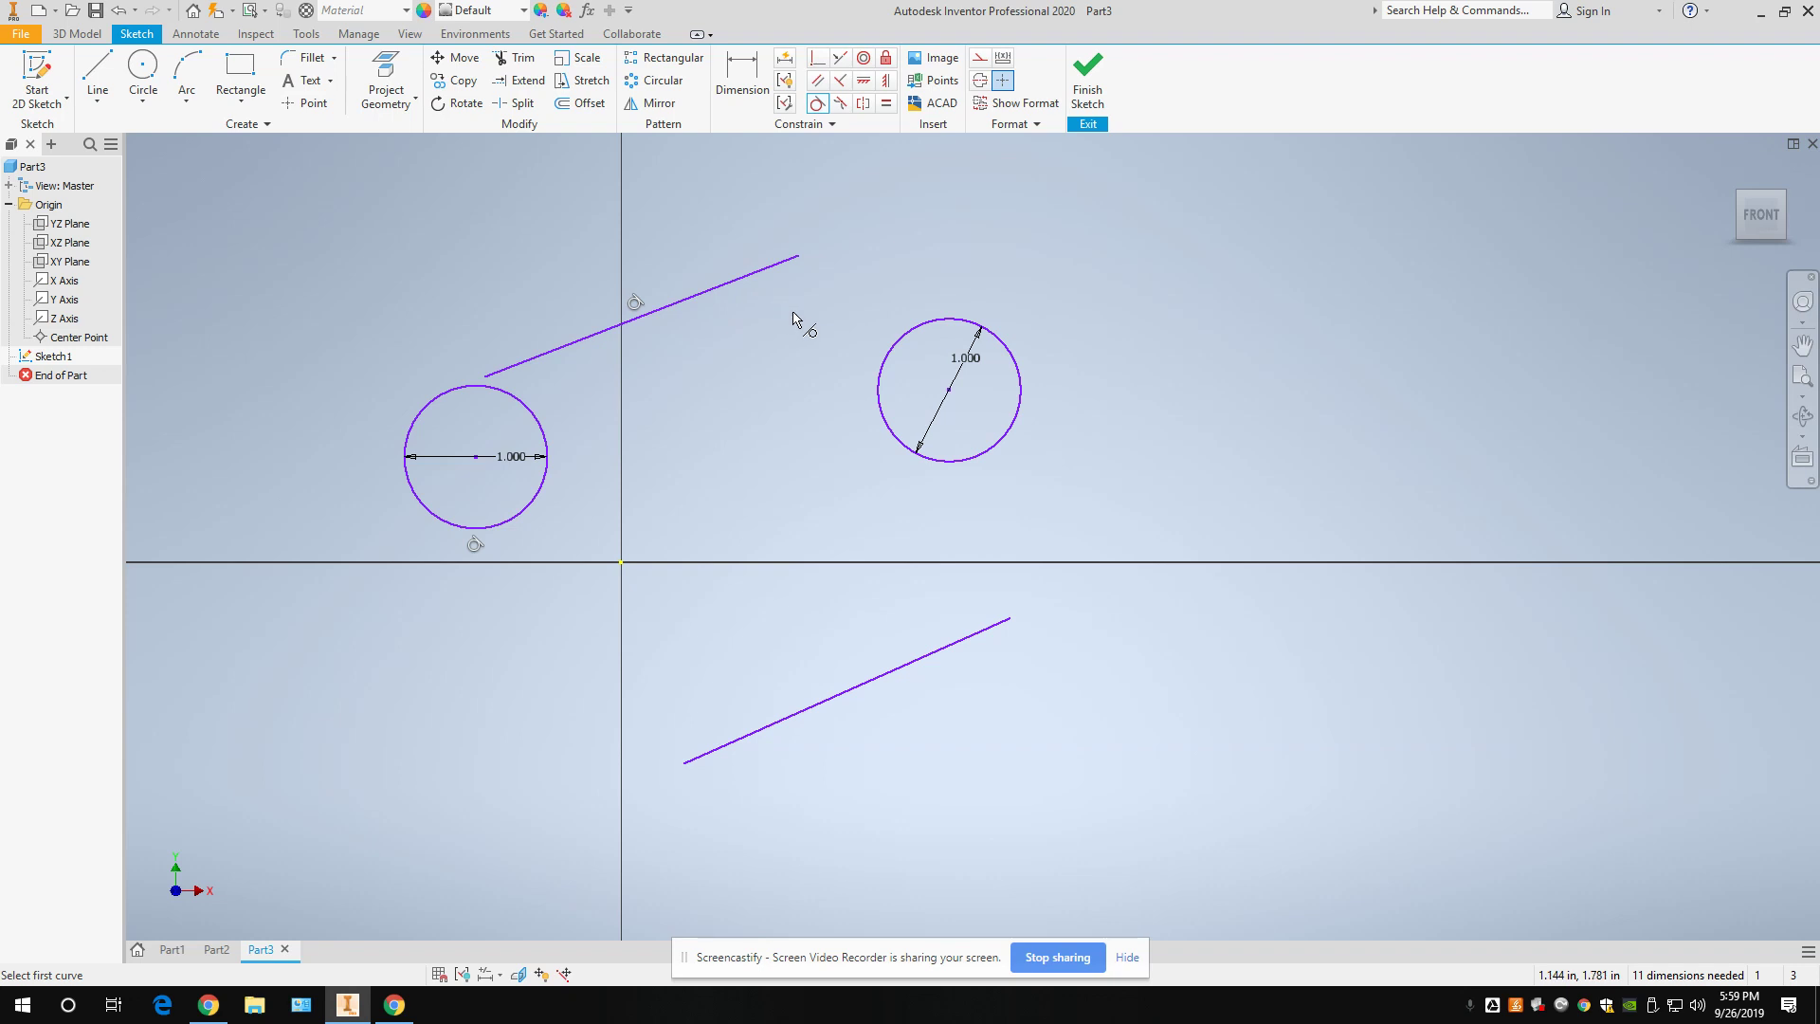
pyautogui.click(779, 267)
pyautogui.click(897, 348)
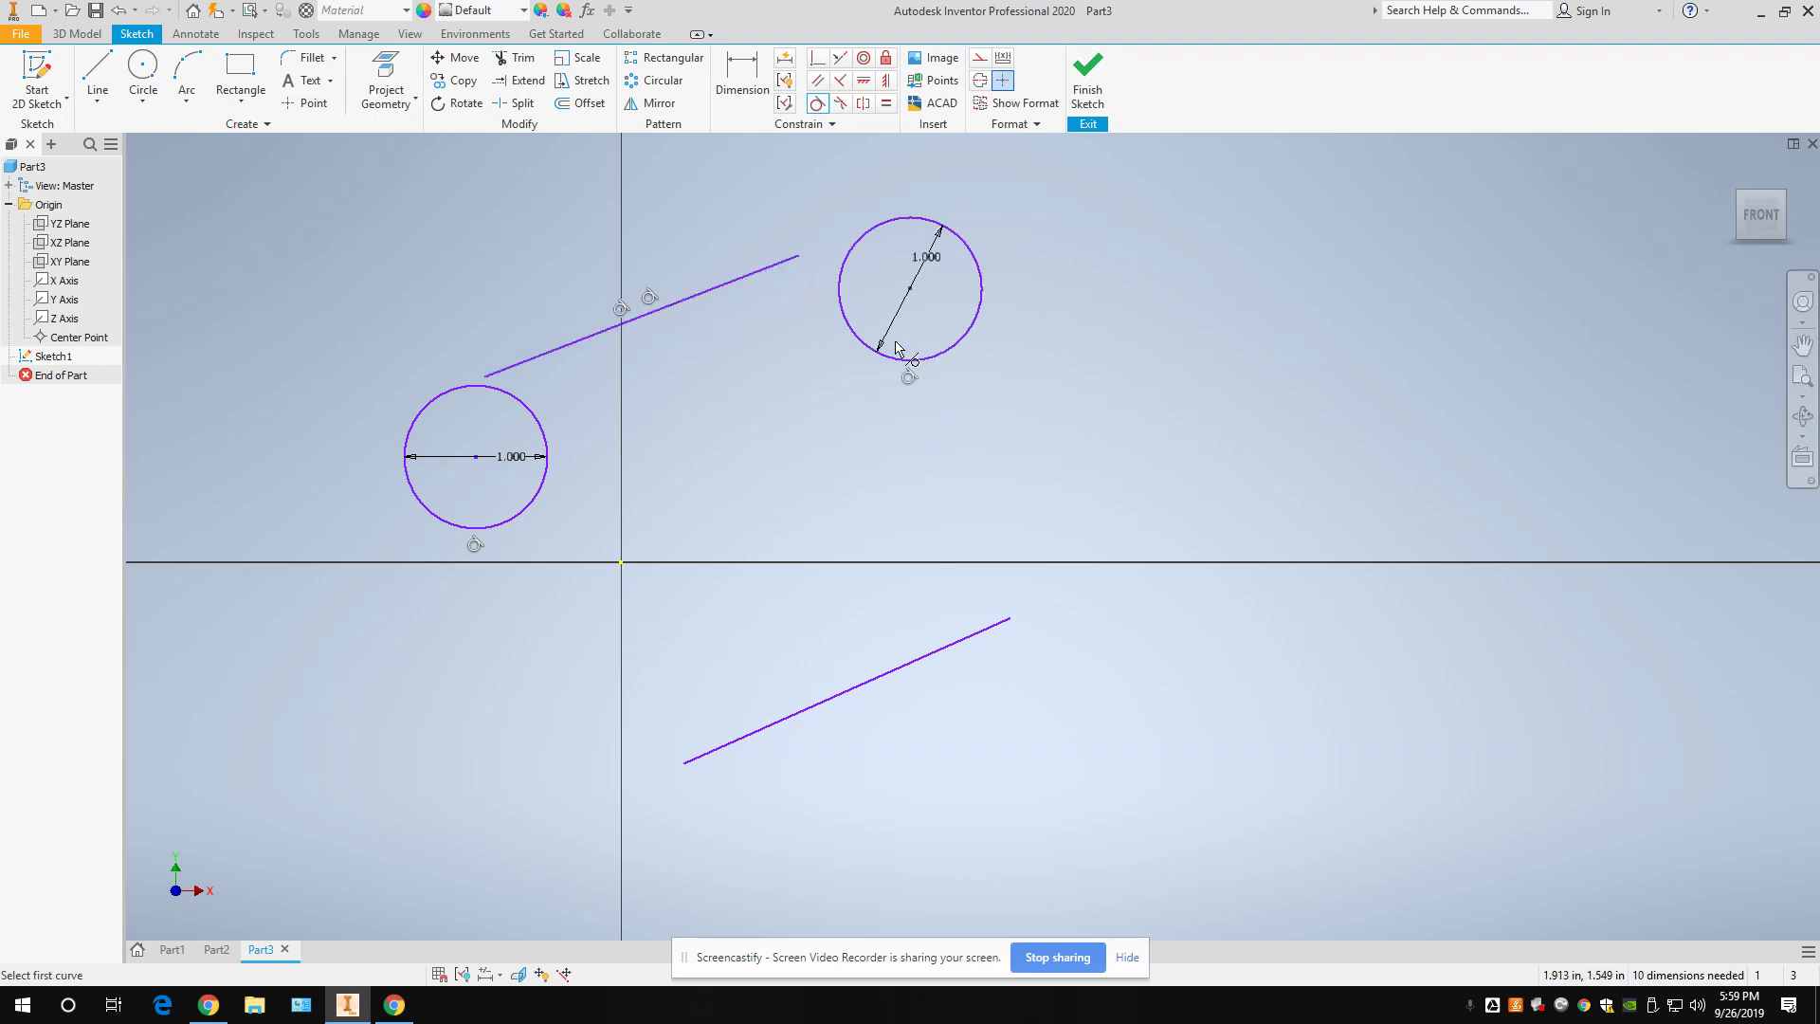
# Make the lower slanted line tangent to the undersides of both circles.
pyautogui.click(970, 647)
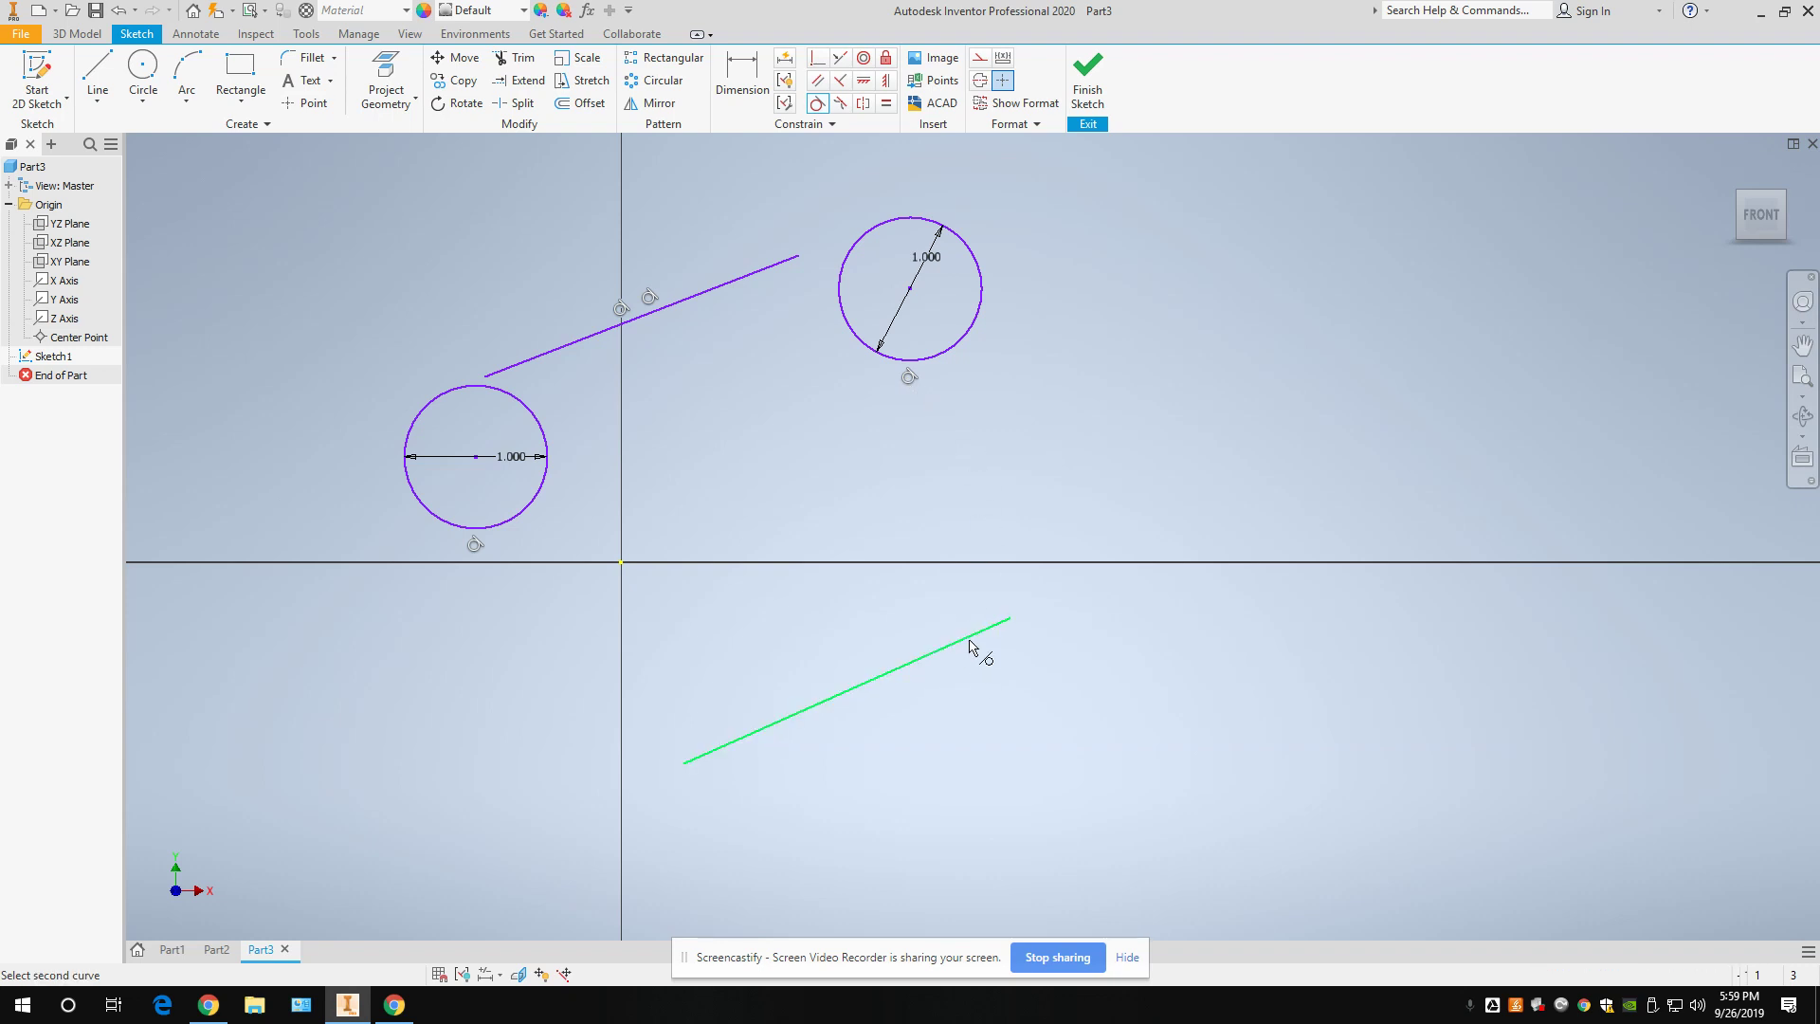
pyautogui.click(944, 356)
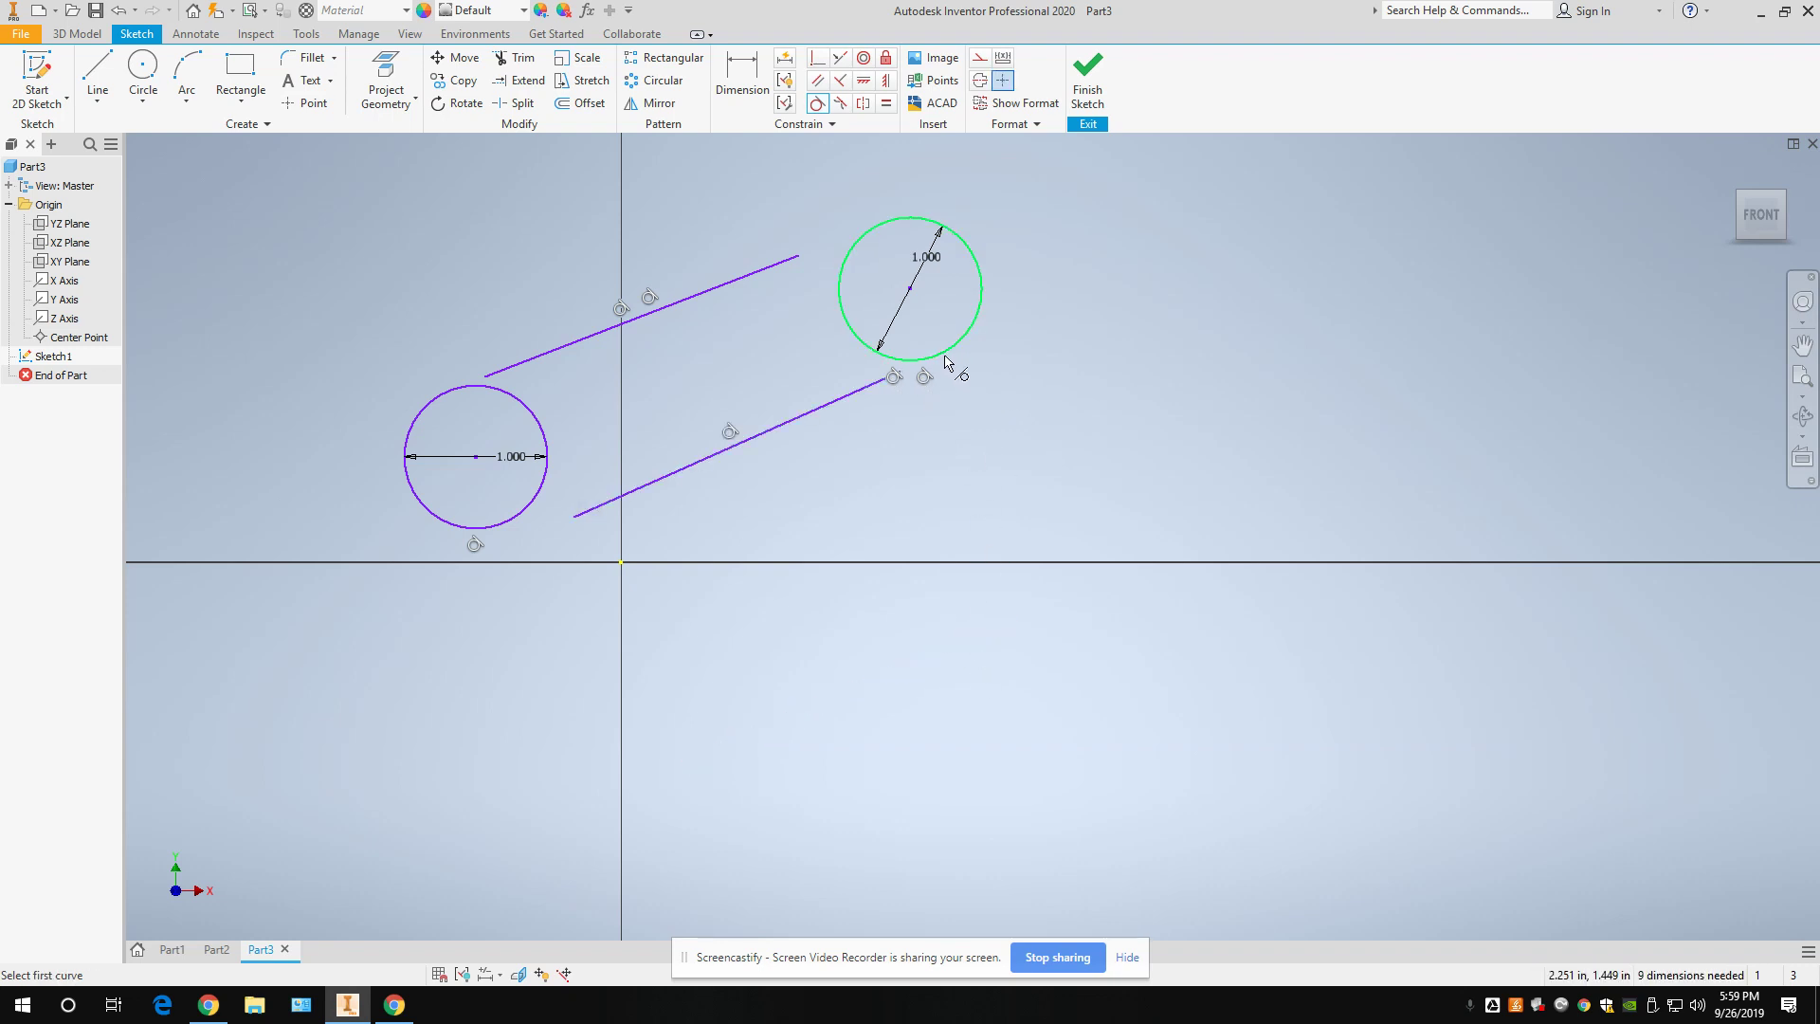
pyautogui.click(679, 476)
pyautogui.click(536, 500)
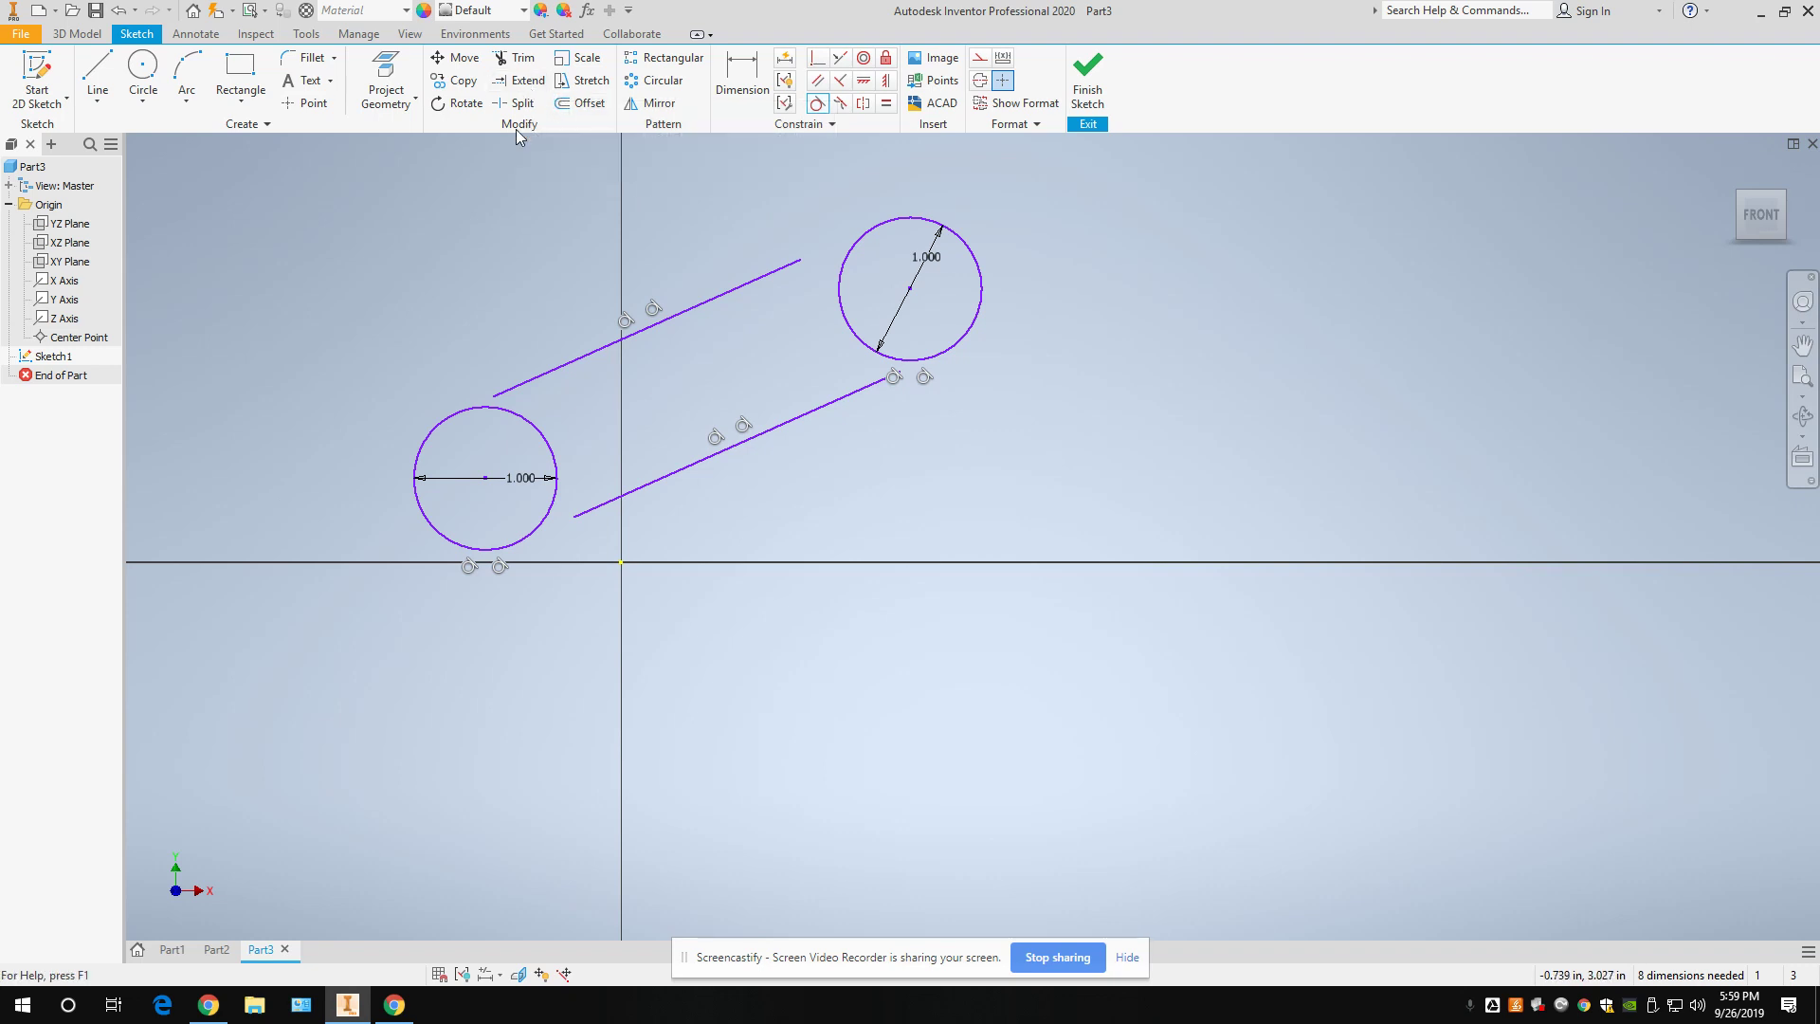
# Extend both ends of the upper and lower tangent lines until they meet the circles.
pyautogui.click(528, 80)
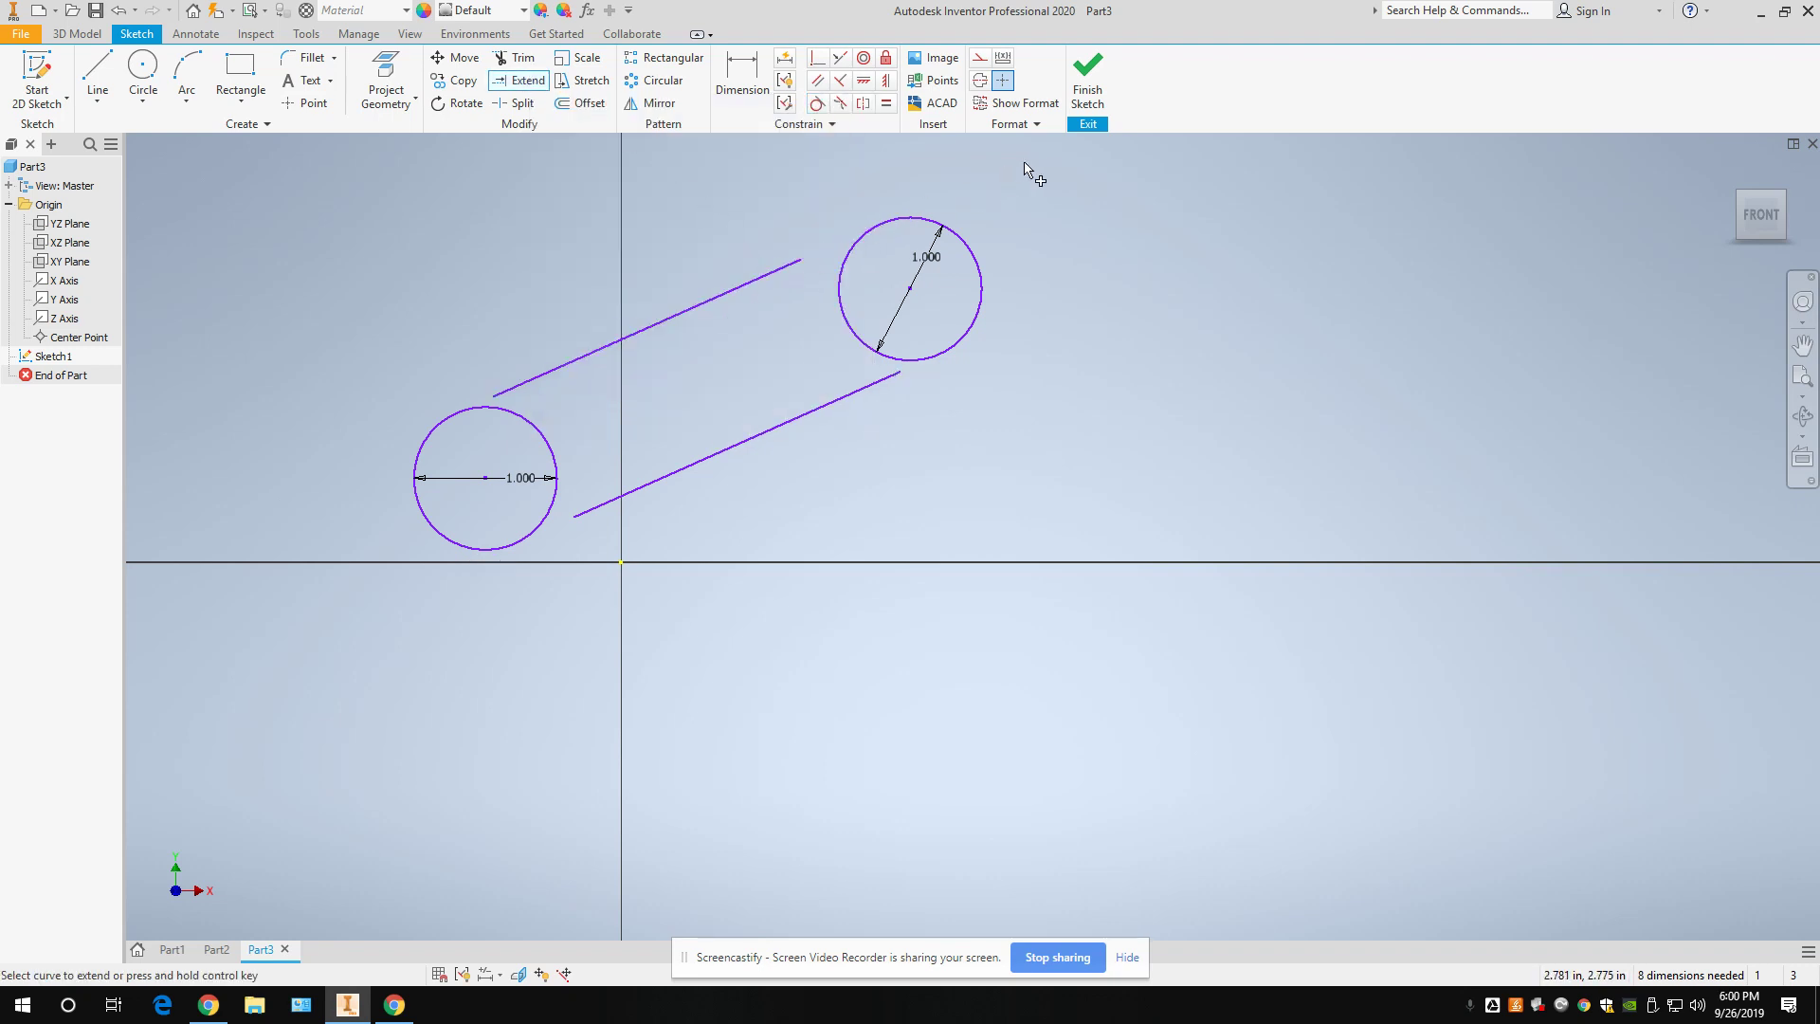
pyautogui.click(801, 265)
pyautogui.click(503, 396)
pyautogui.click(590, 517)
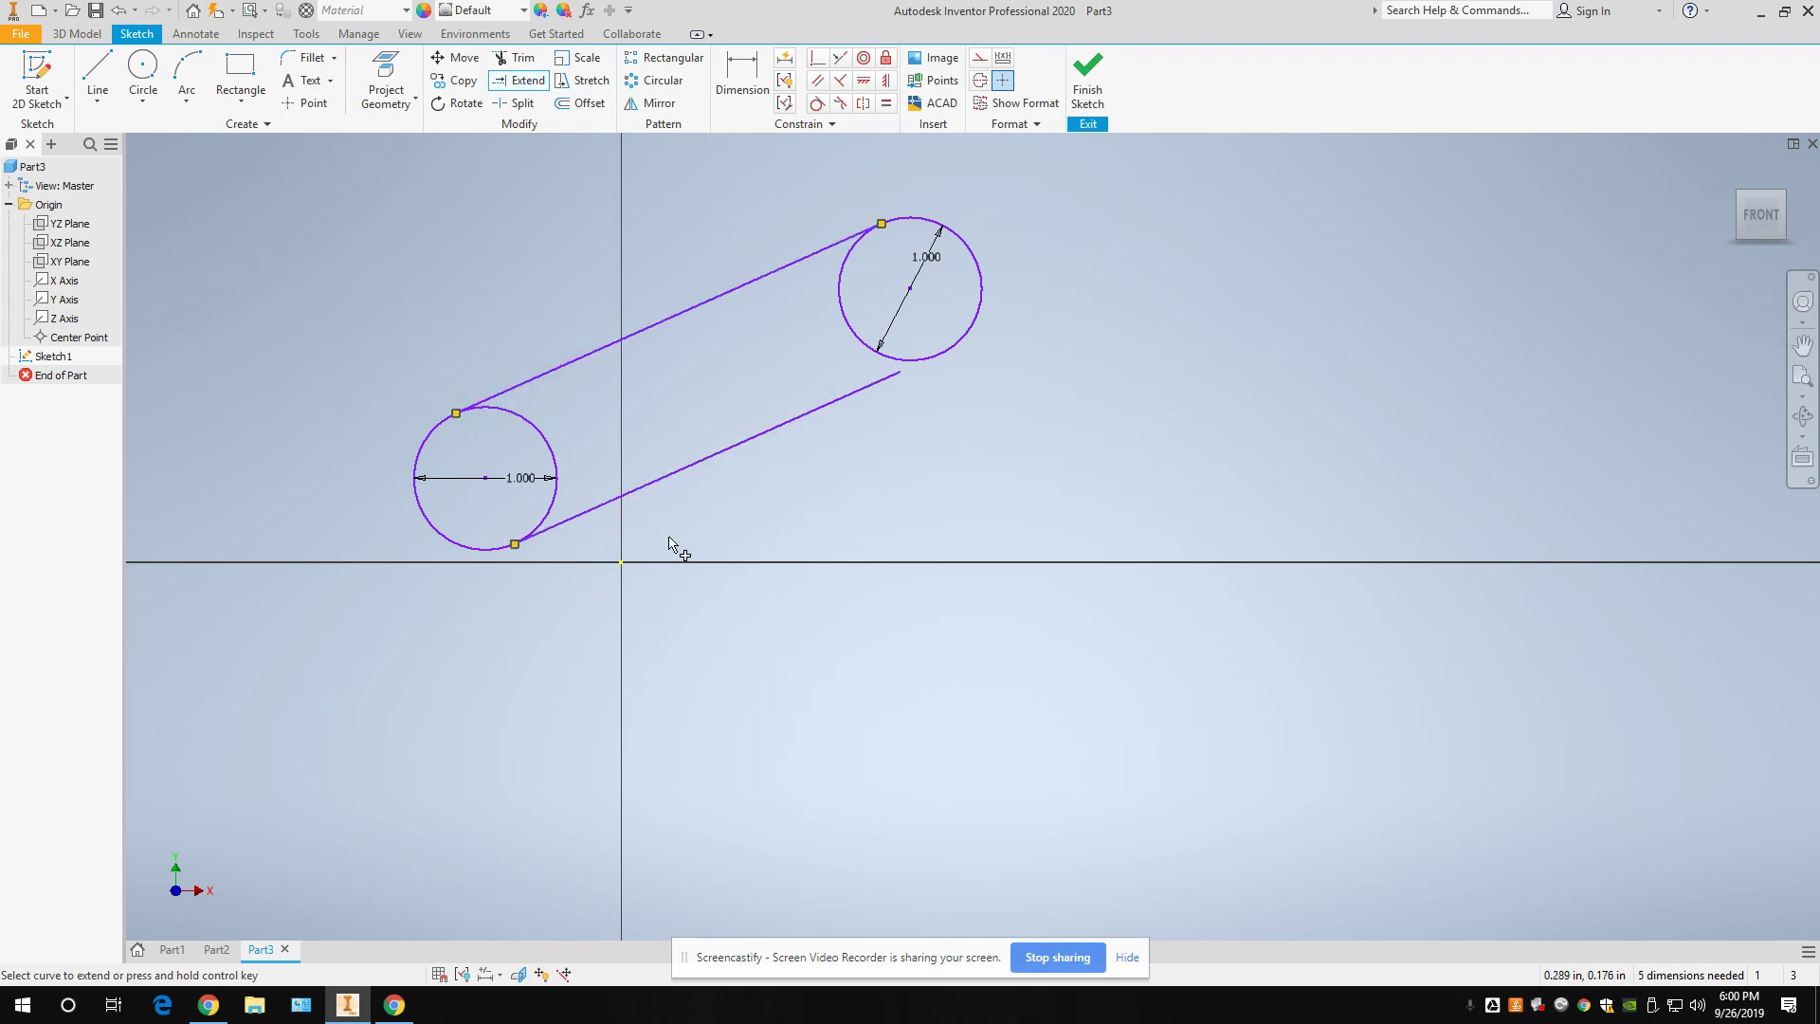
pyautogui.click(865, 402)
# Dimension the vertical distance between the two circle centres and set it to 0 so the slot lies horizontal.
pyautogui.click(743, 80)
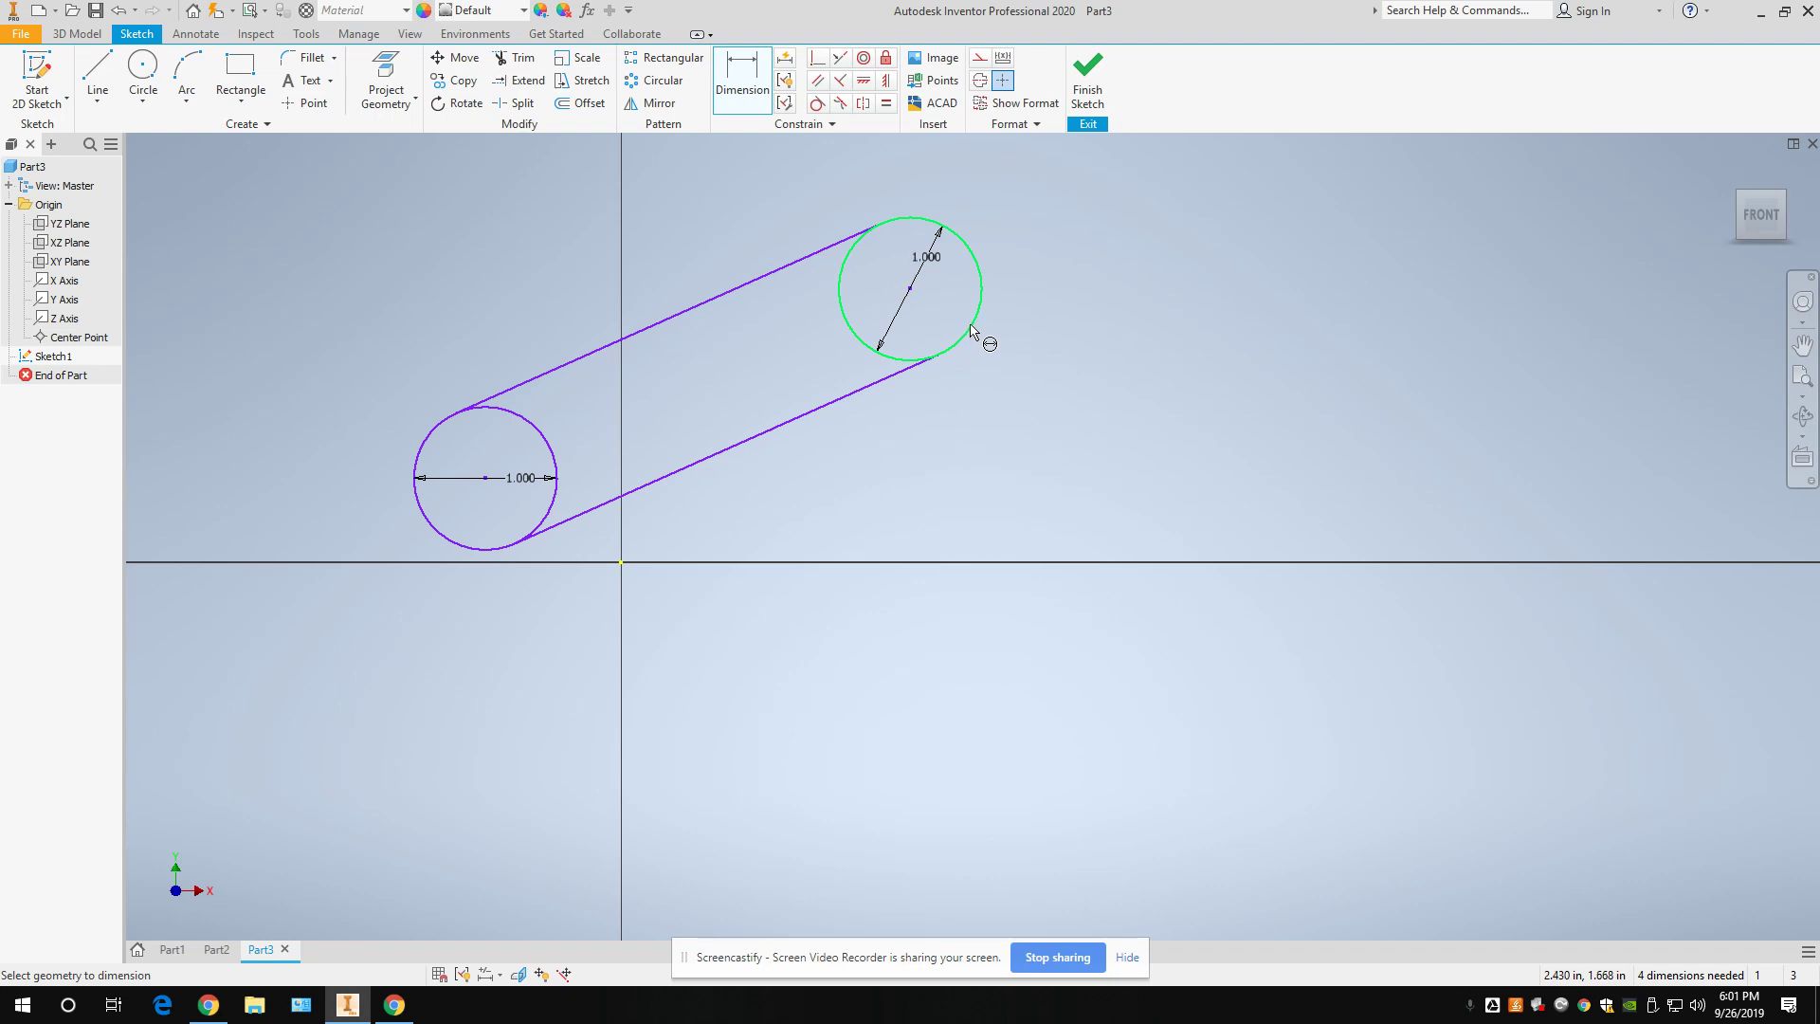
pyautogui.click(979, 272)
pyautogui.click(547, 522)
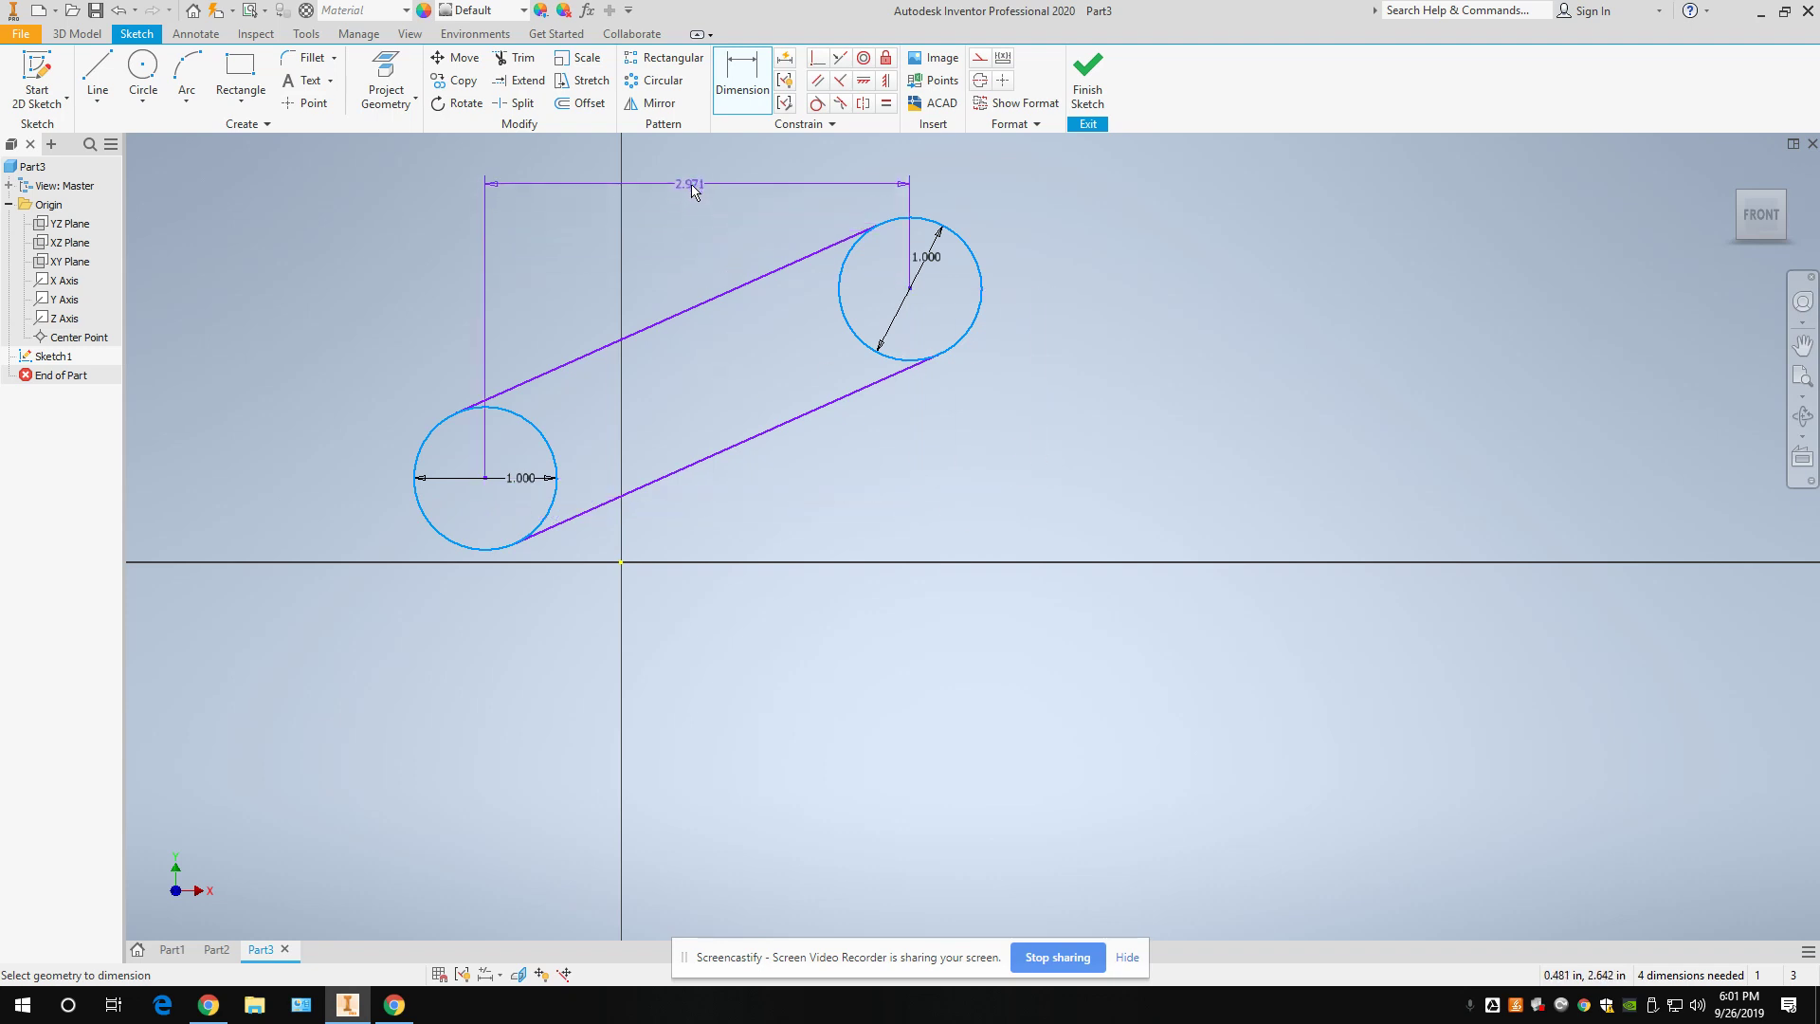
pyautogui.press('Escape')
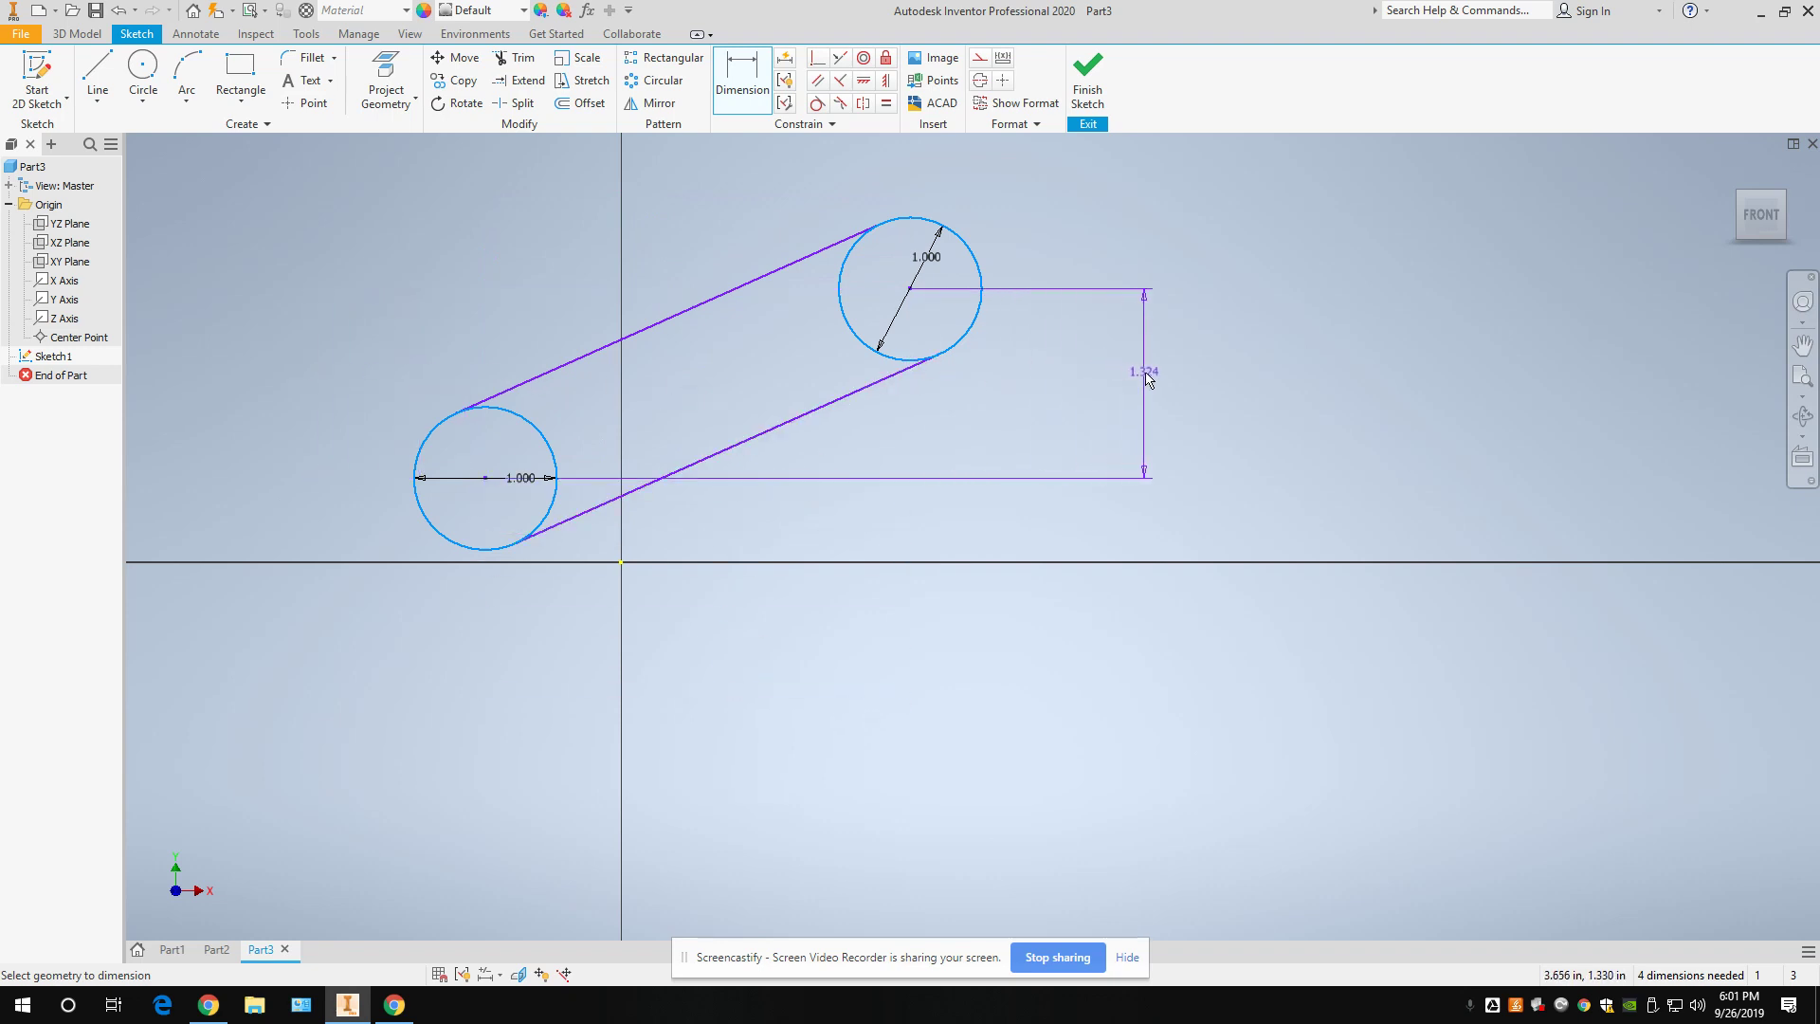
pyautogui.click(1149, 382)
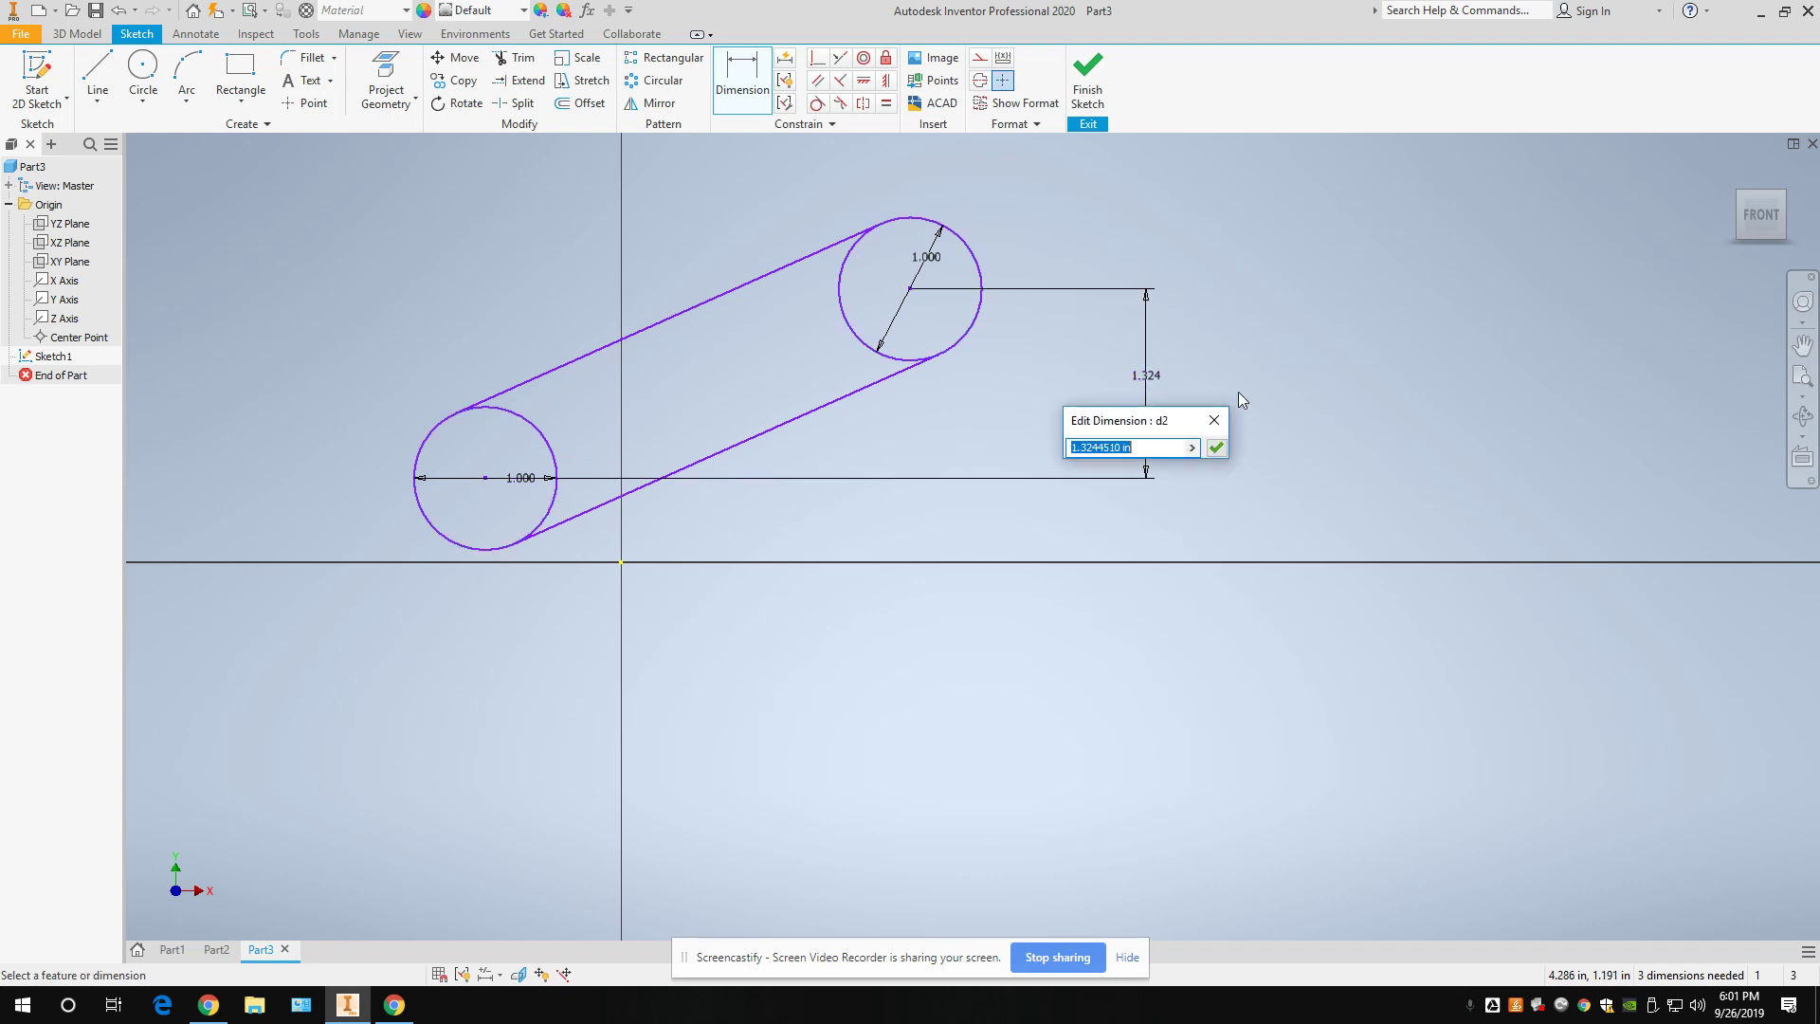
pyautogui.write('0')
pyautogui.press('Return')
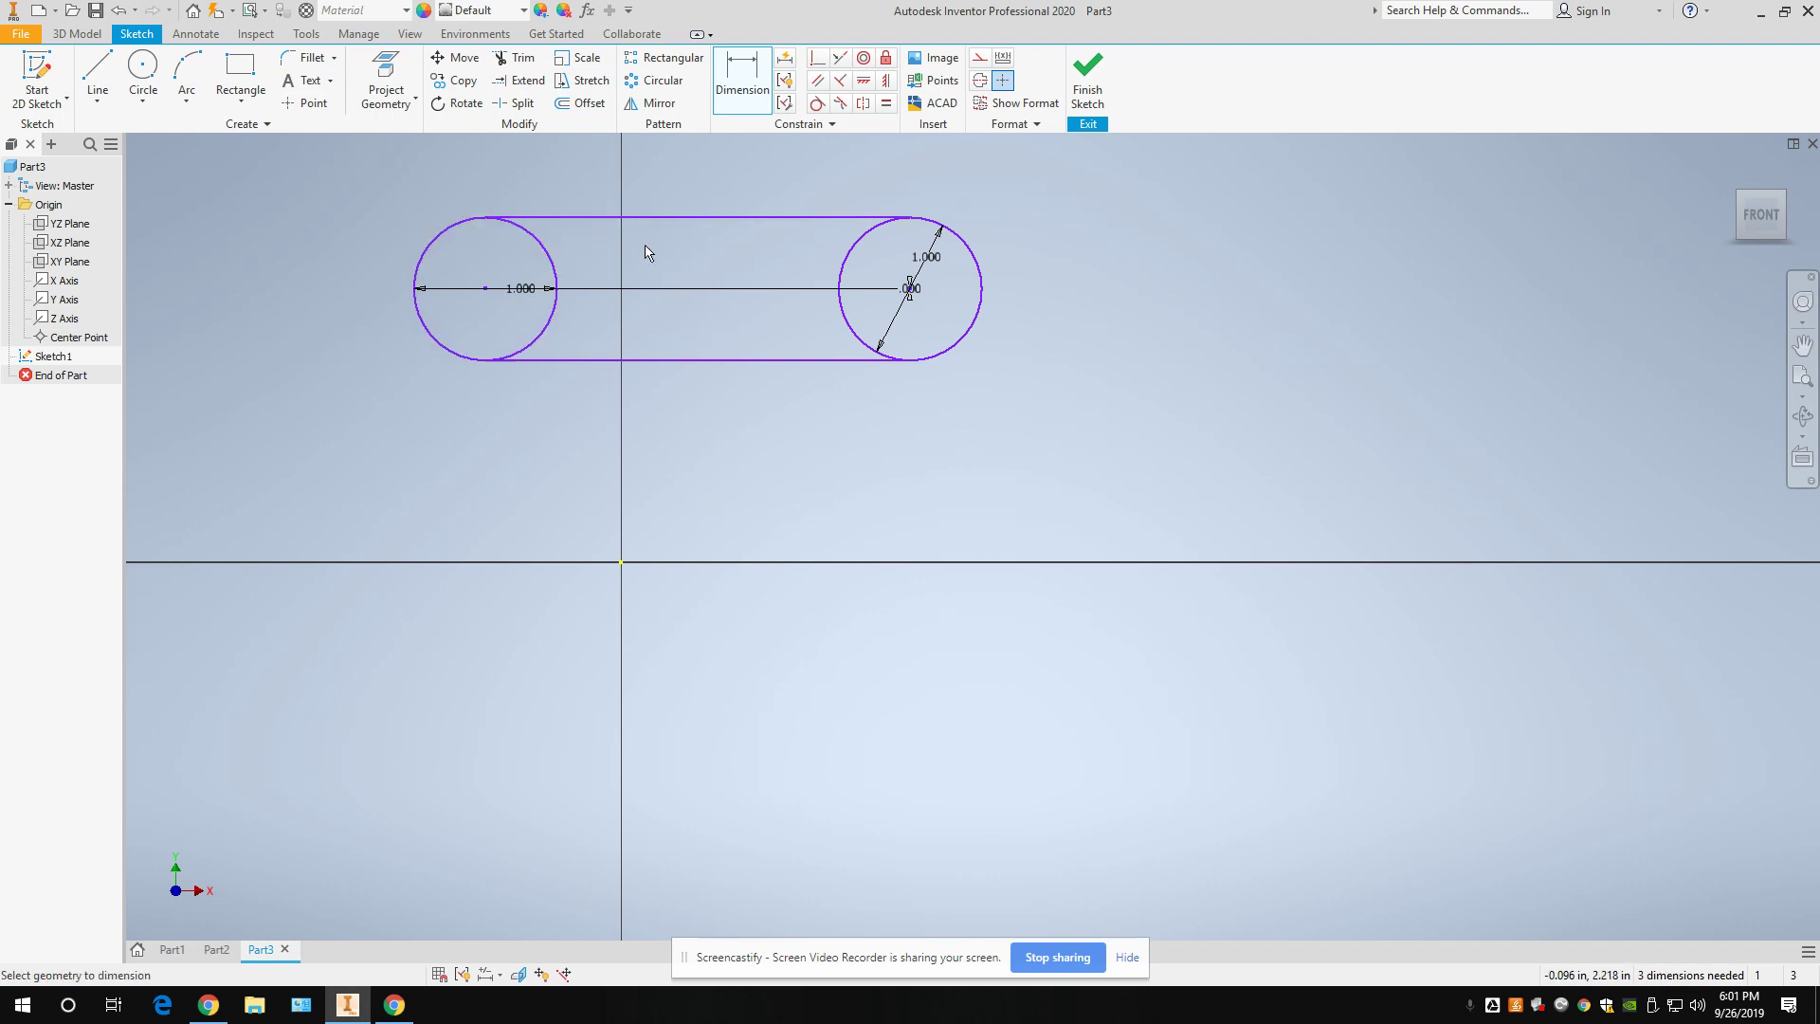
# Dimension the horizontal distance between the two circle centres and set it to 3 in.
pyautogui.click(536, 248)
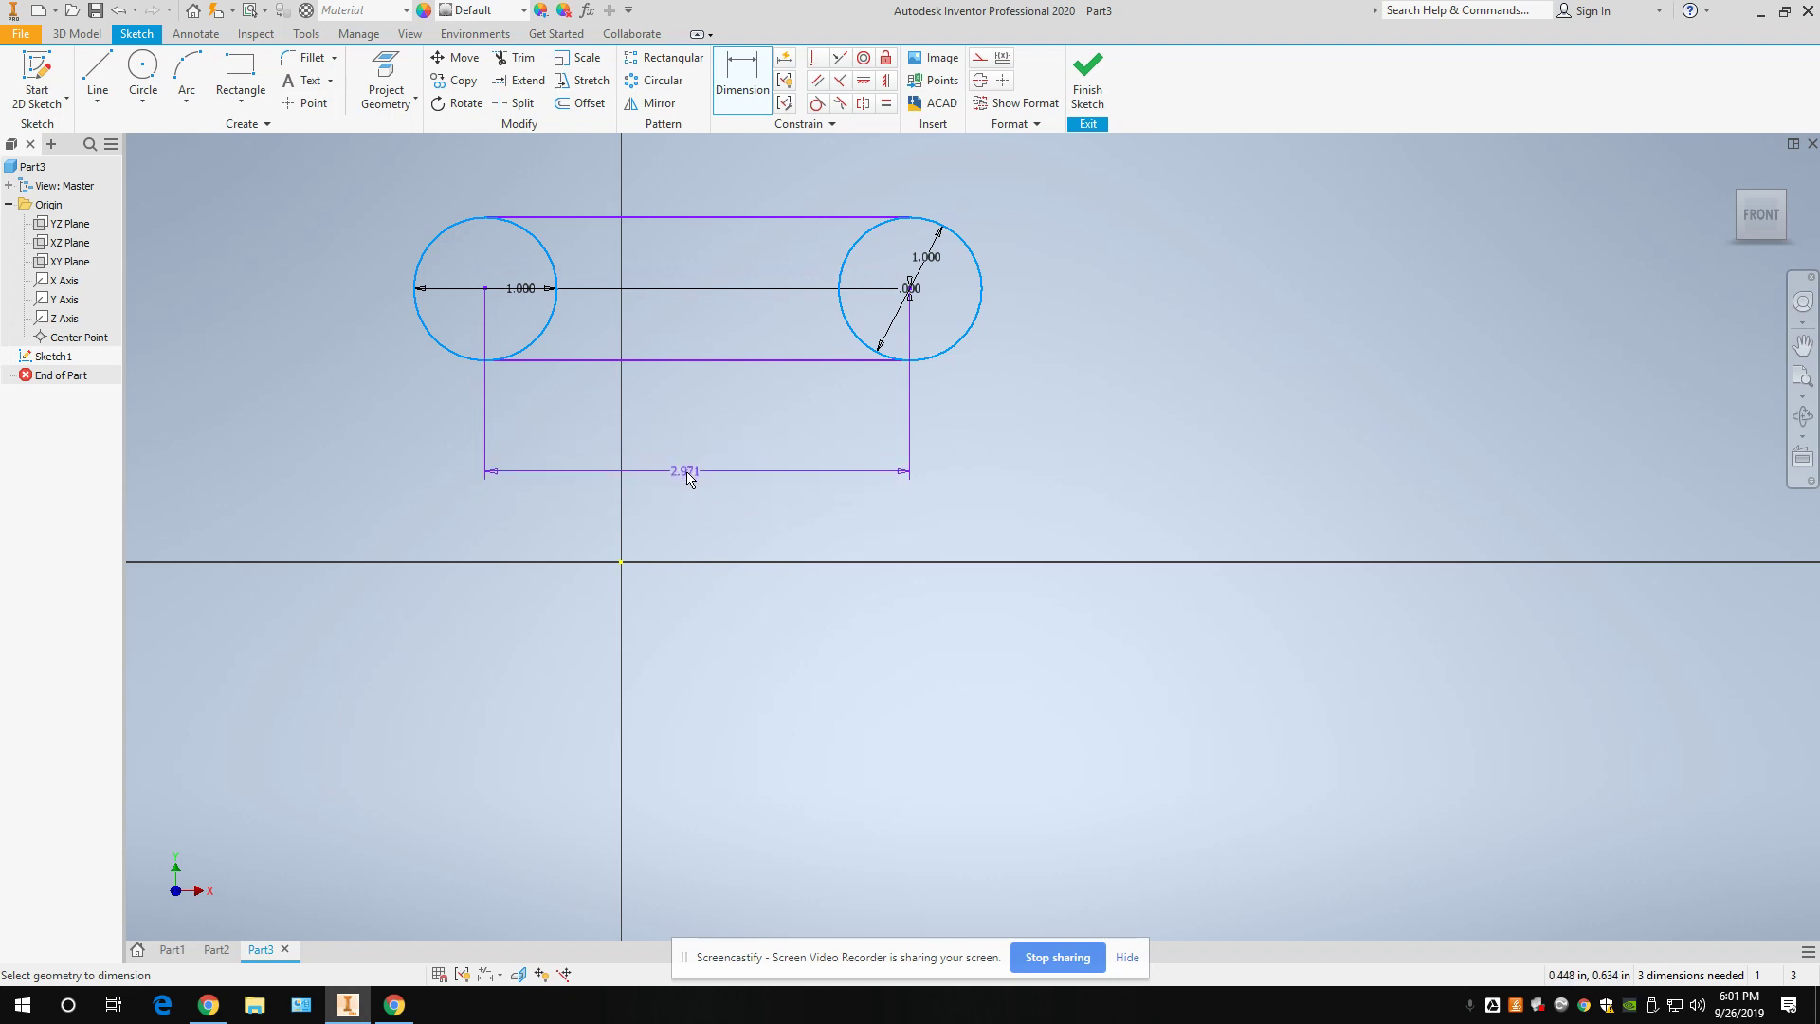
pyautogui.click(688, 476)
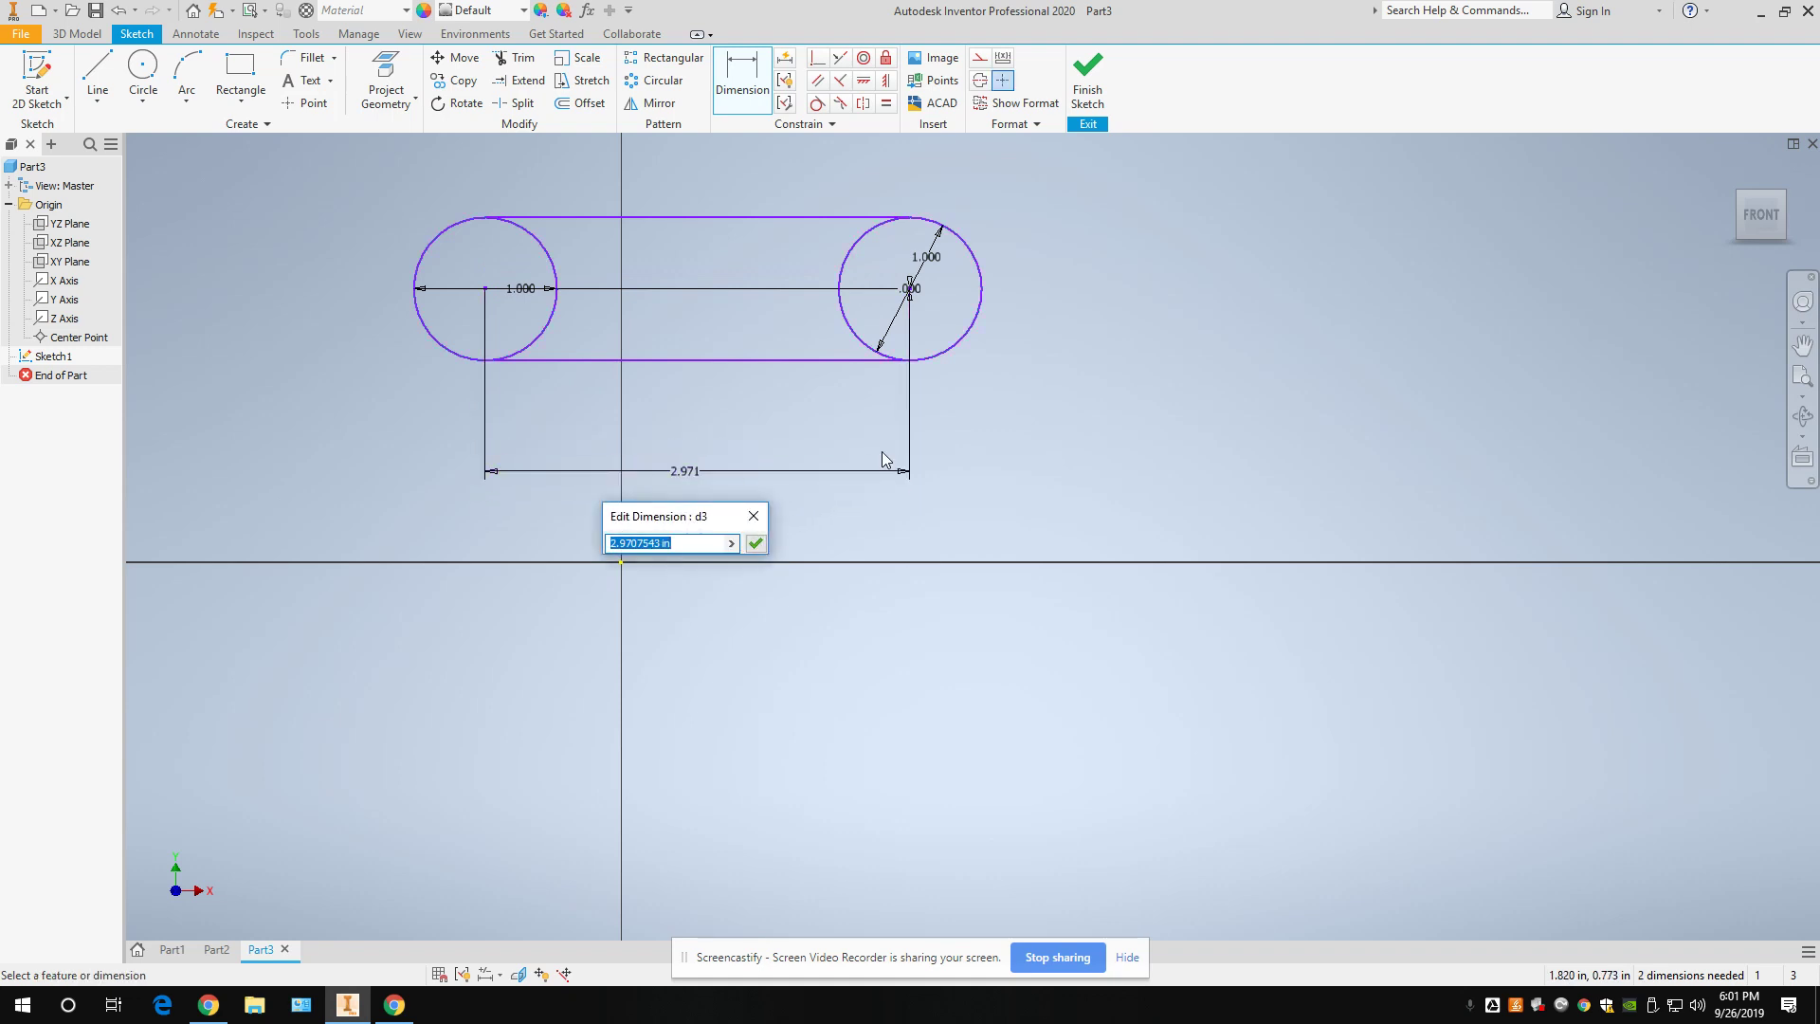
pyautogui.write('3')
pyautogui.press('Return')
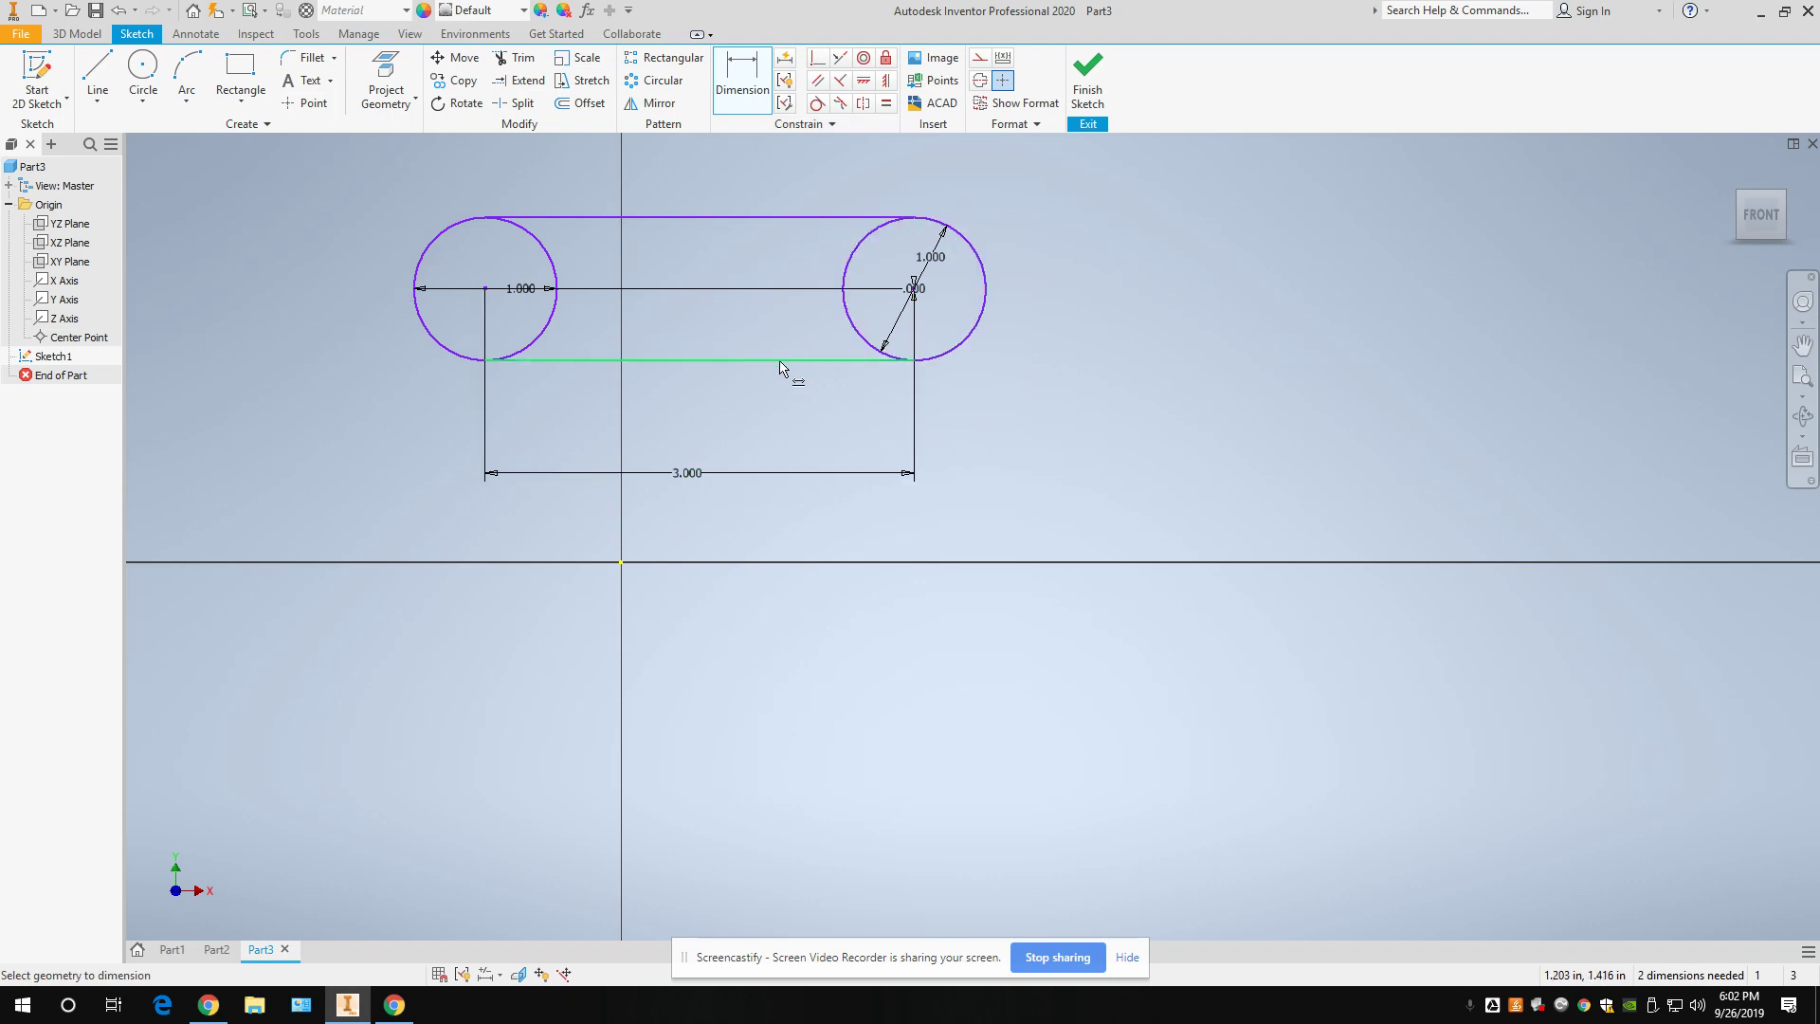
pyautogui.press('Escape')
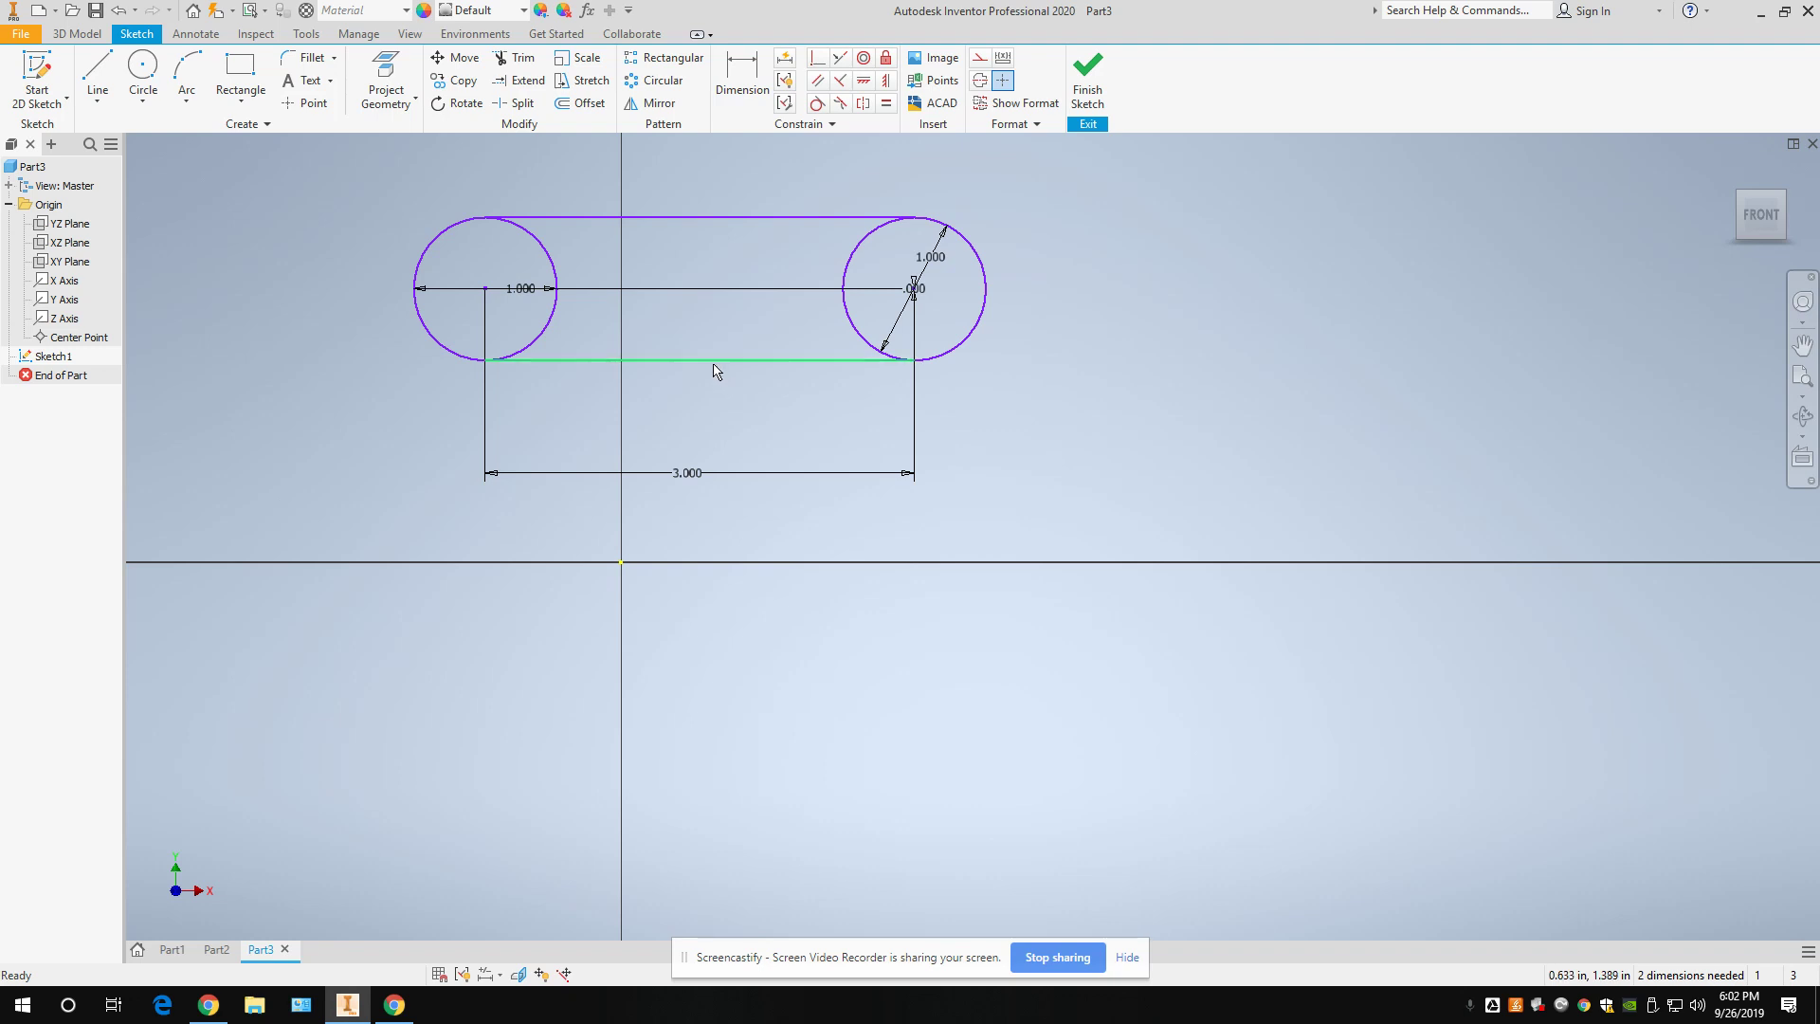
# Examine the tangent and coincident constraints where the upper and lower lines meet the two circles.
pyautogui.click(696, 370)
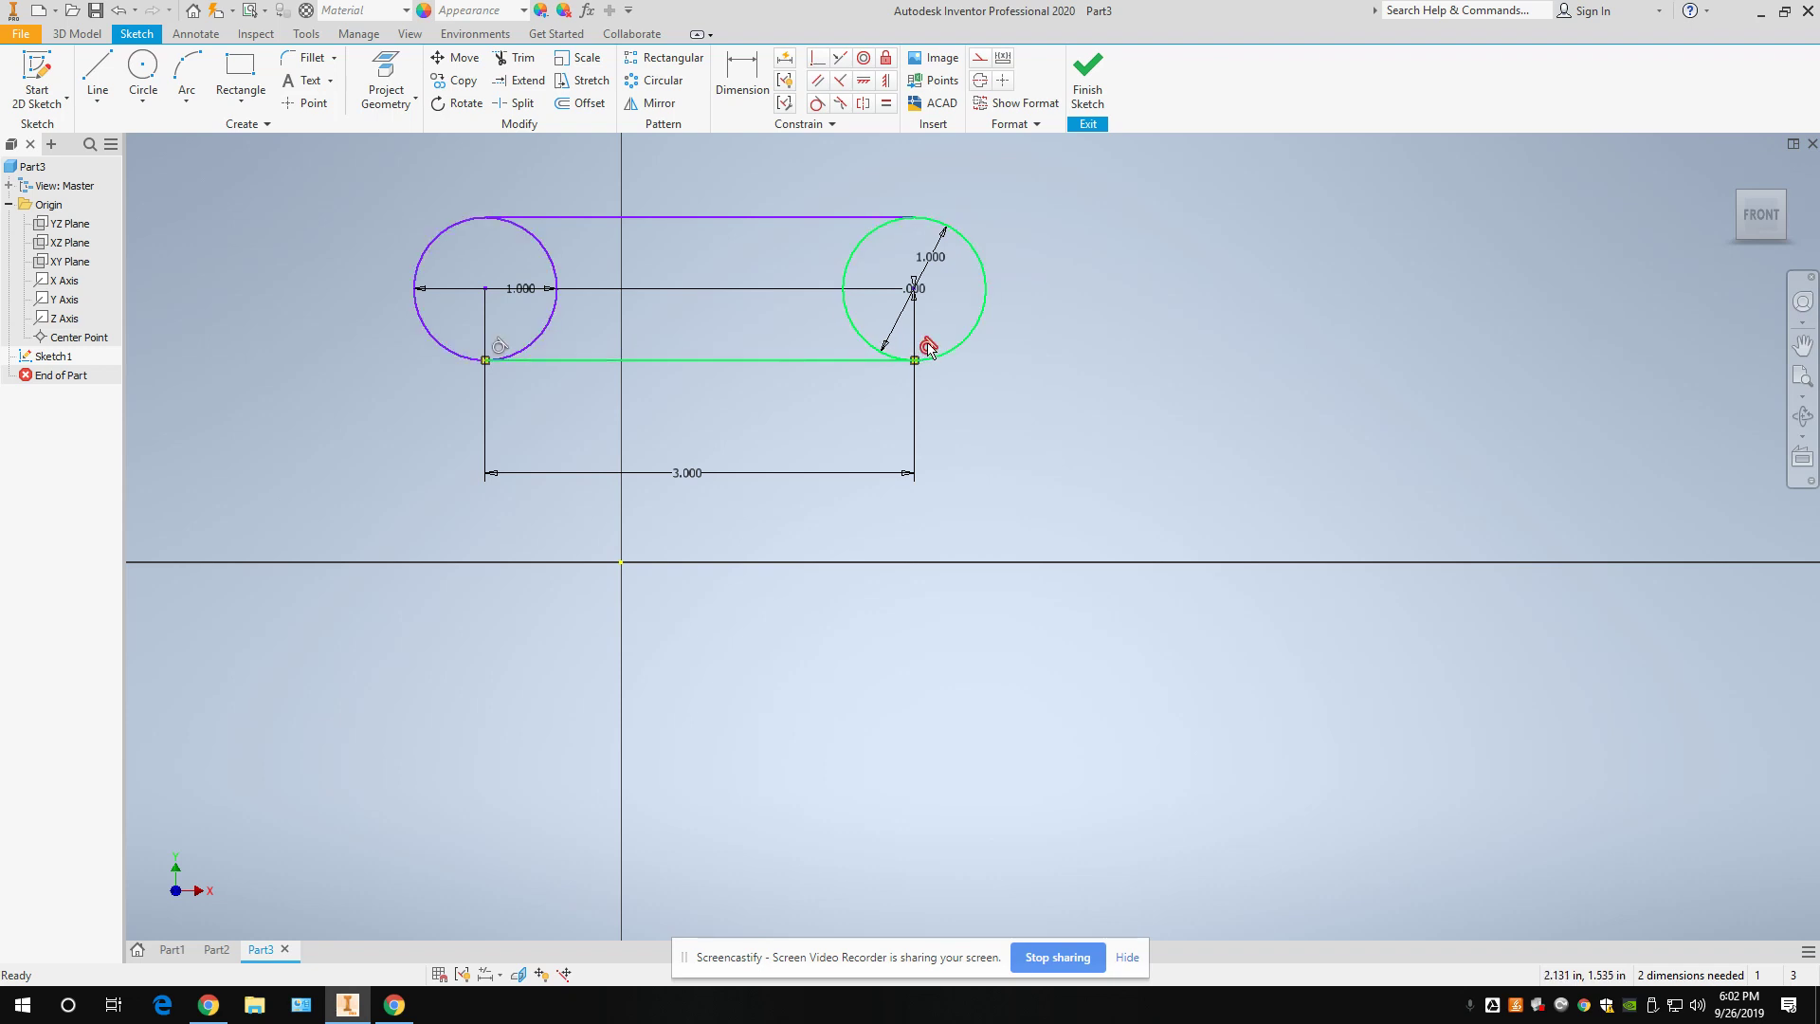
pyautogui.click(827, 219)
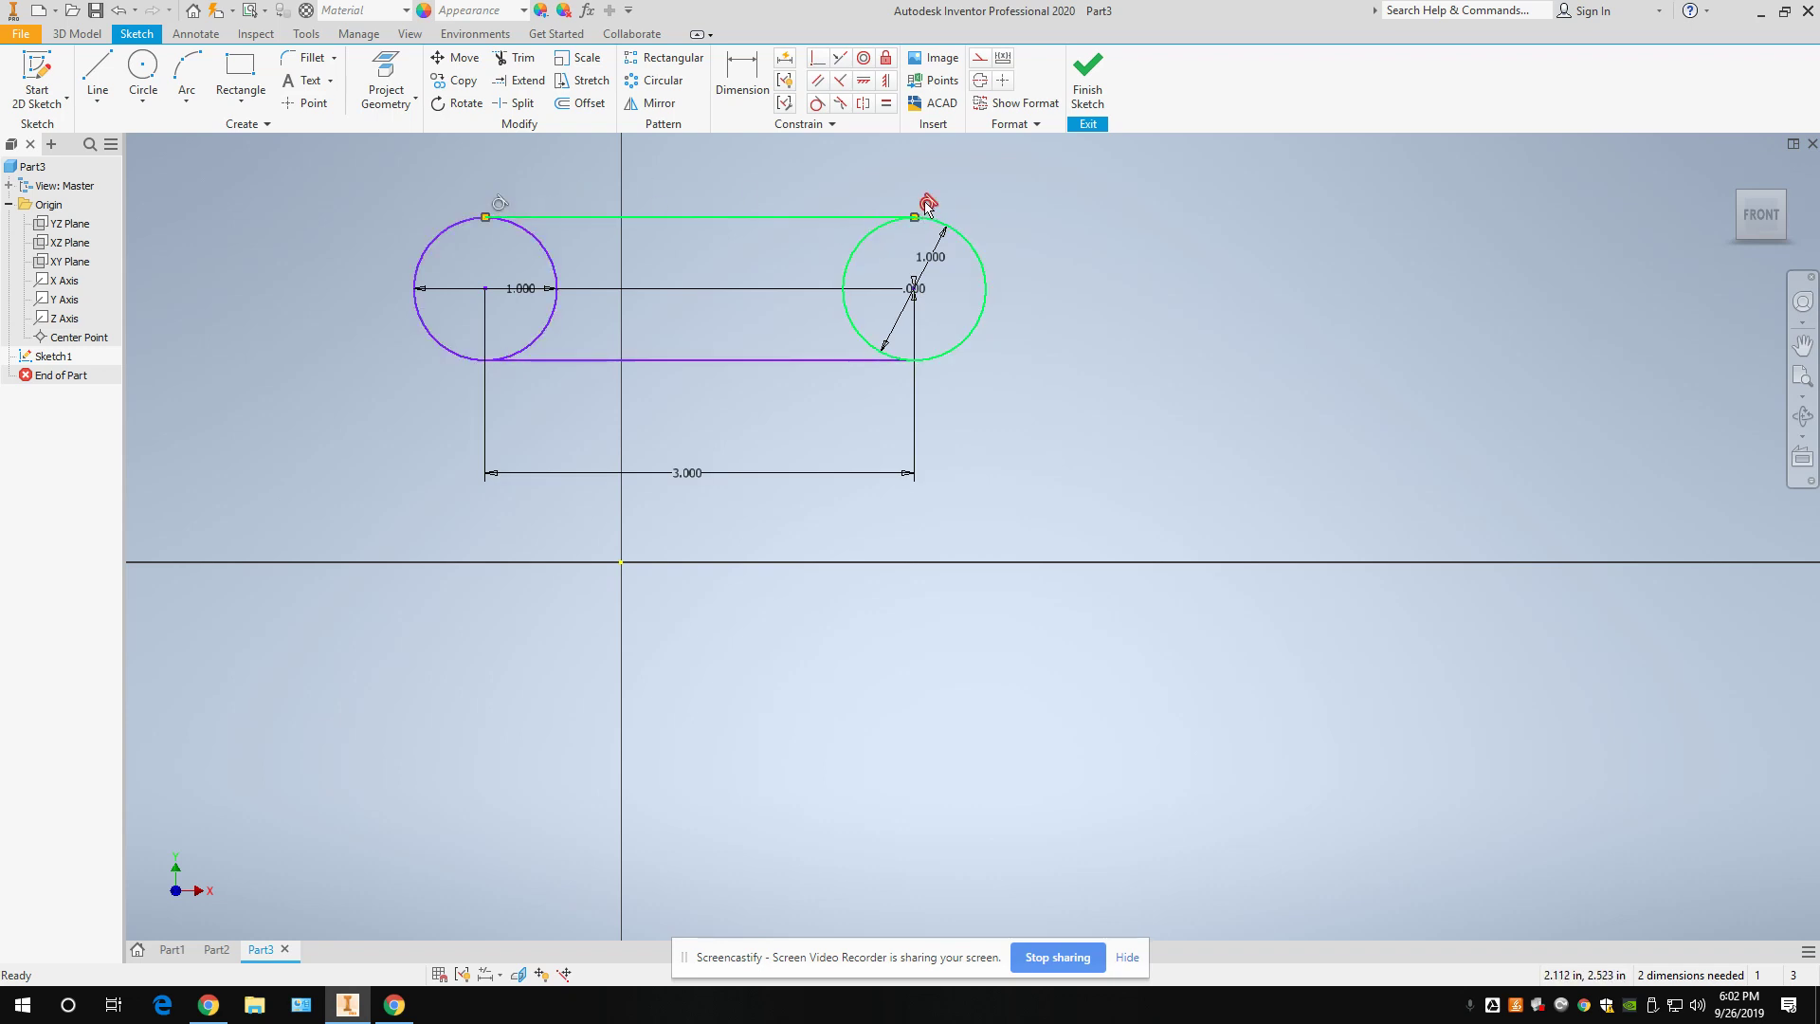
pyautogui.click(1082, 240)
pyautogui.click(982, 275)
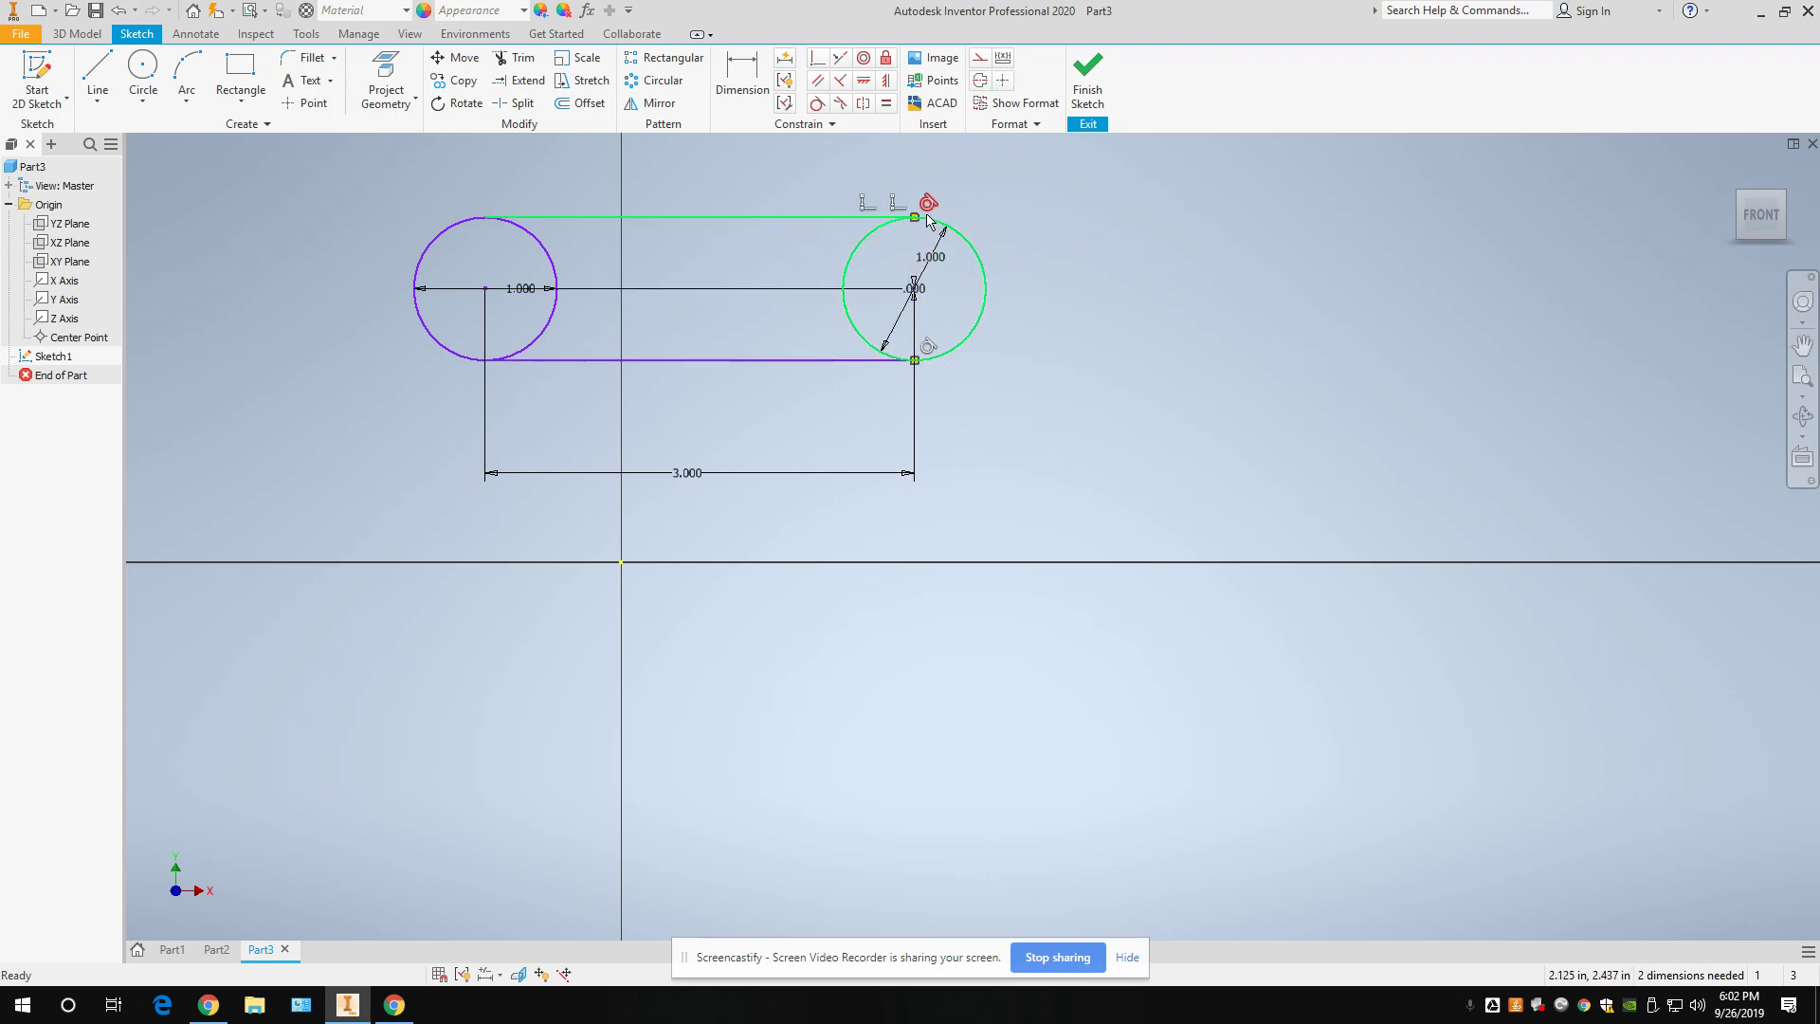
pyautogui.click(583, 324)
pyautogui.click(543, 342)
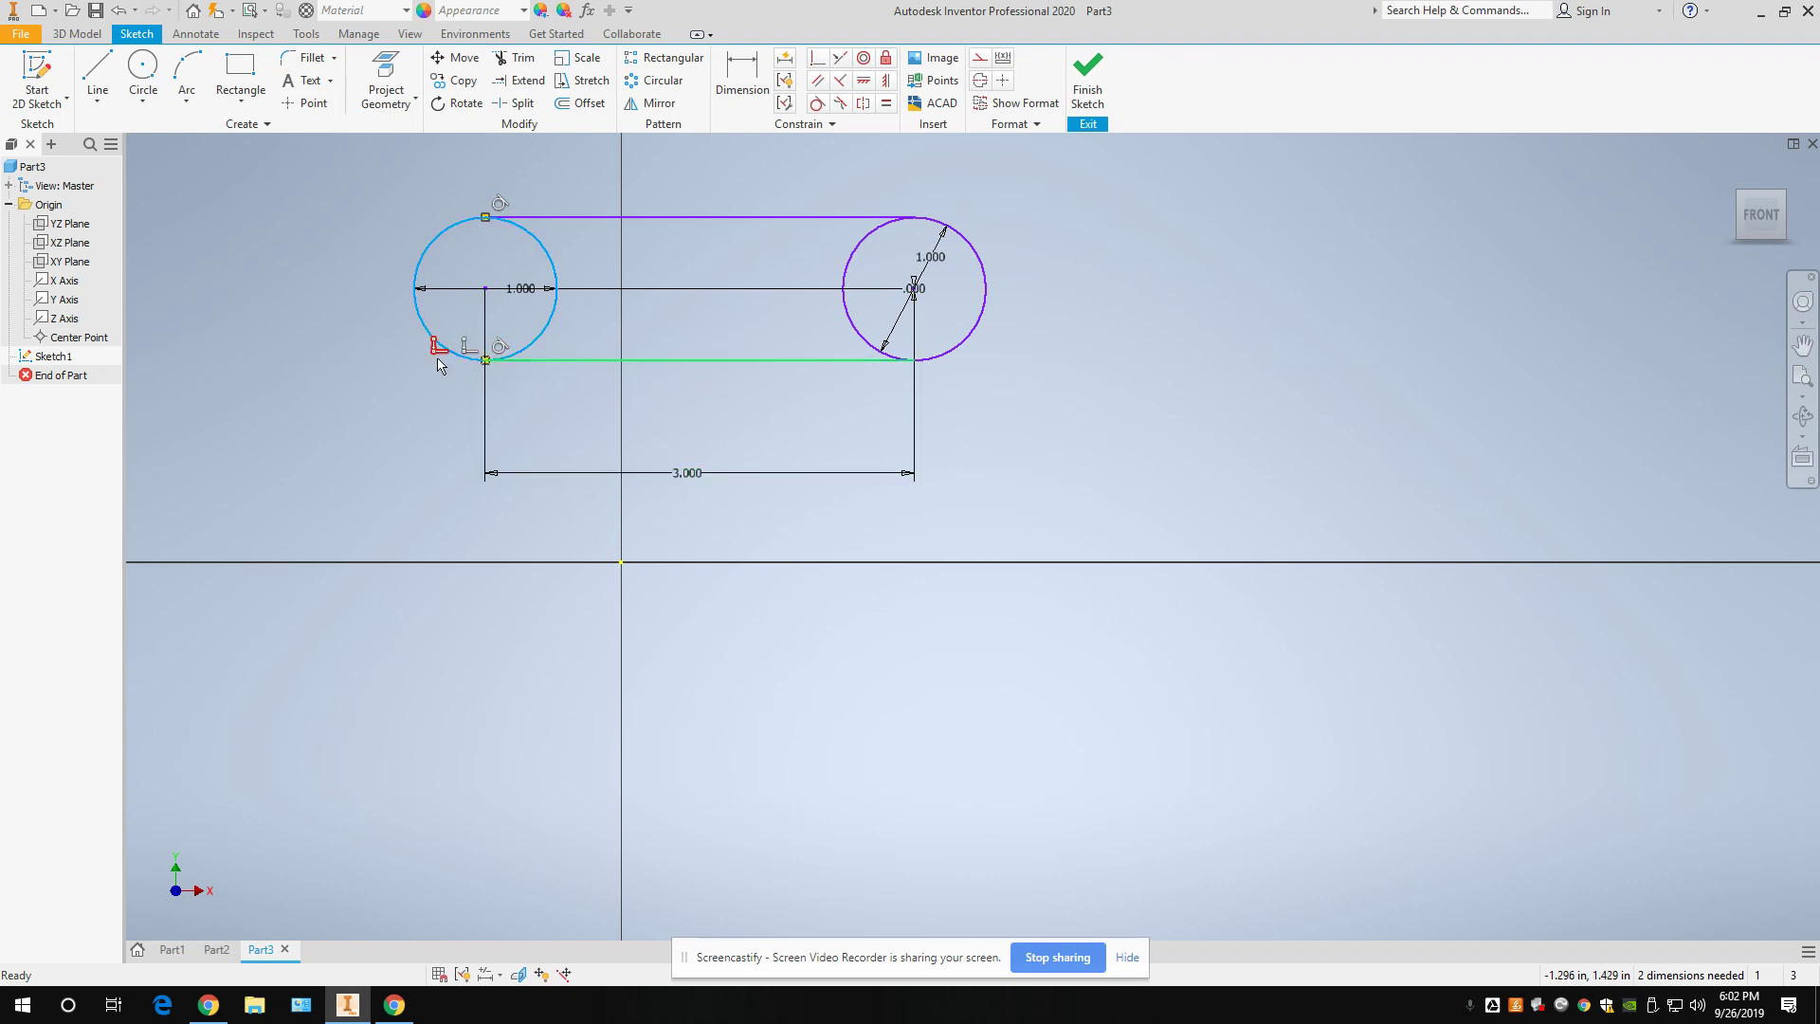
pyautogui.click(469, 226)
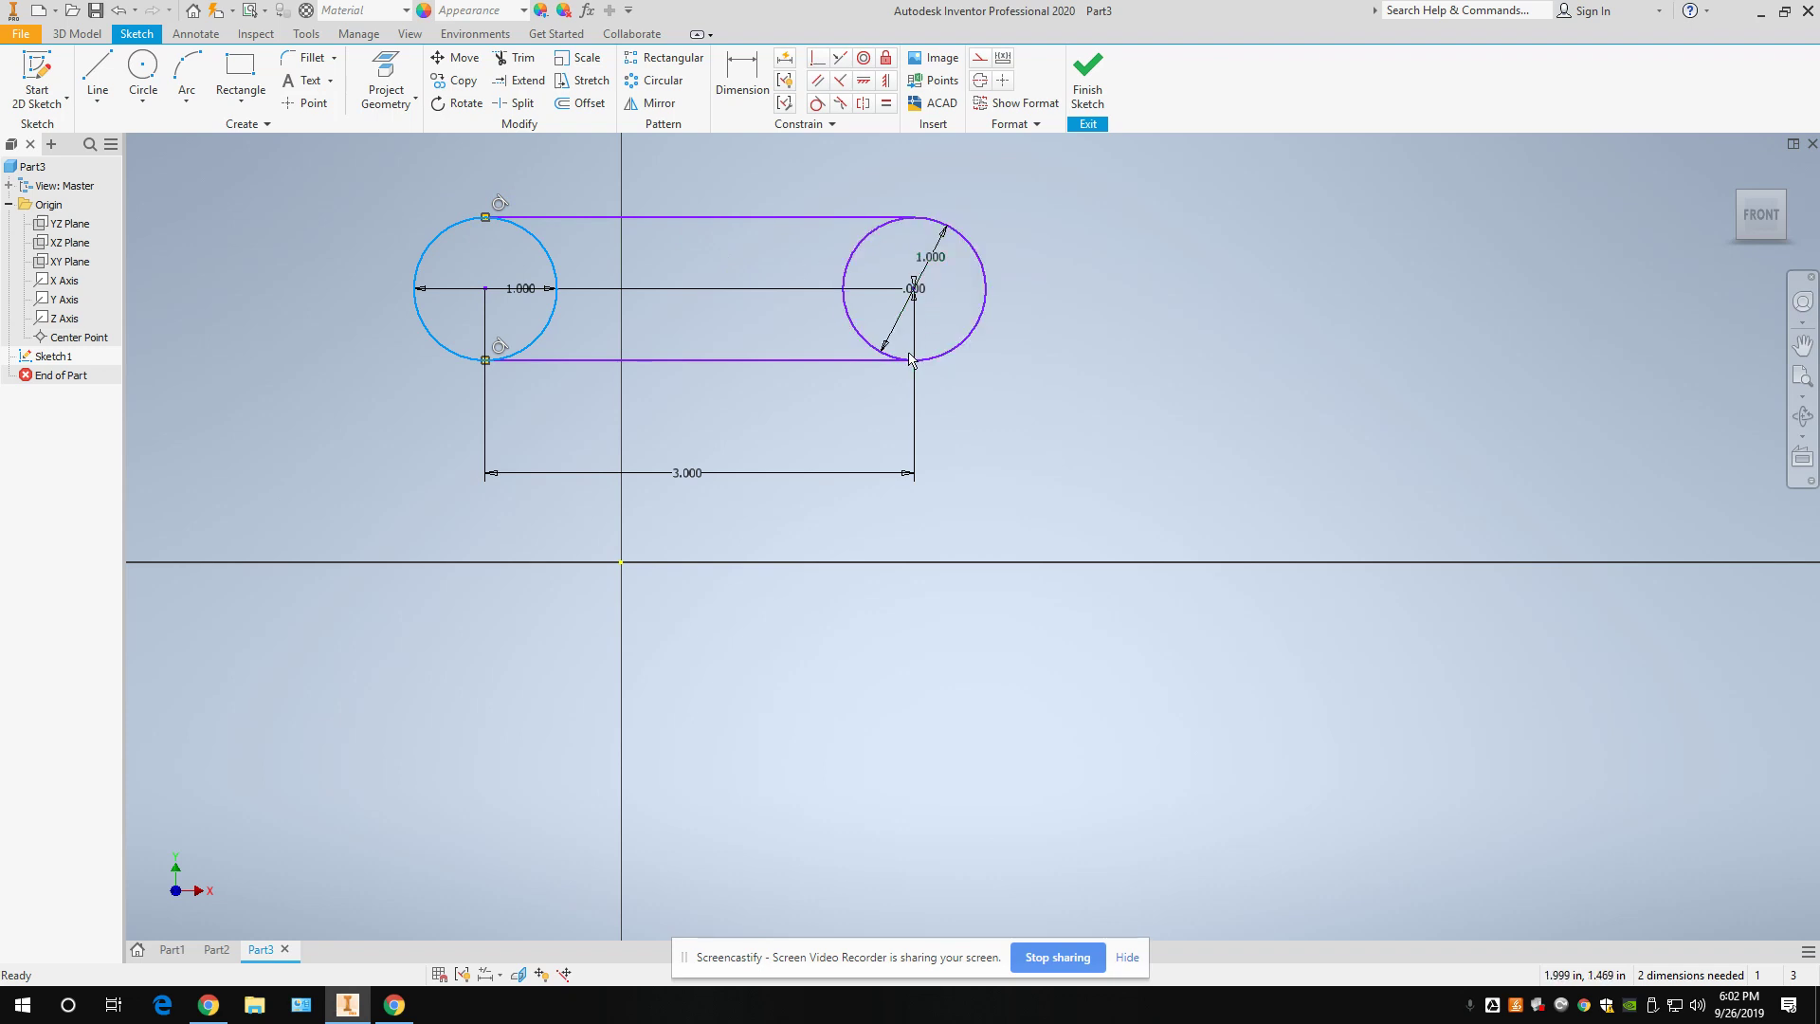
pyautogui.click(855, 387)
pyautogui.click(832, 361)
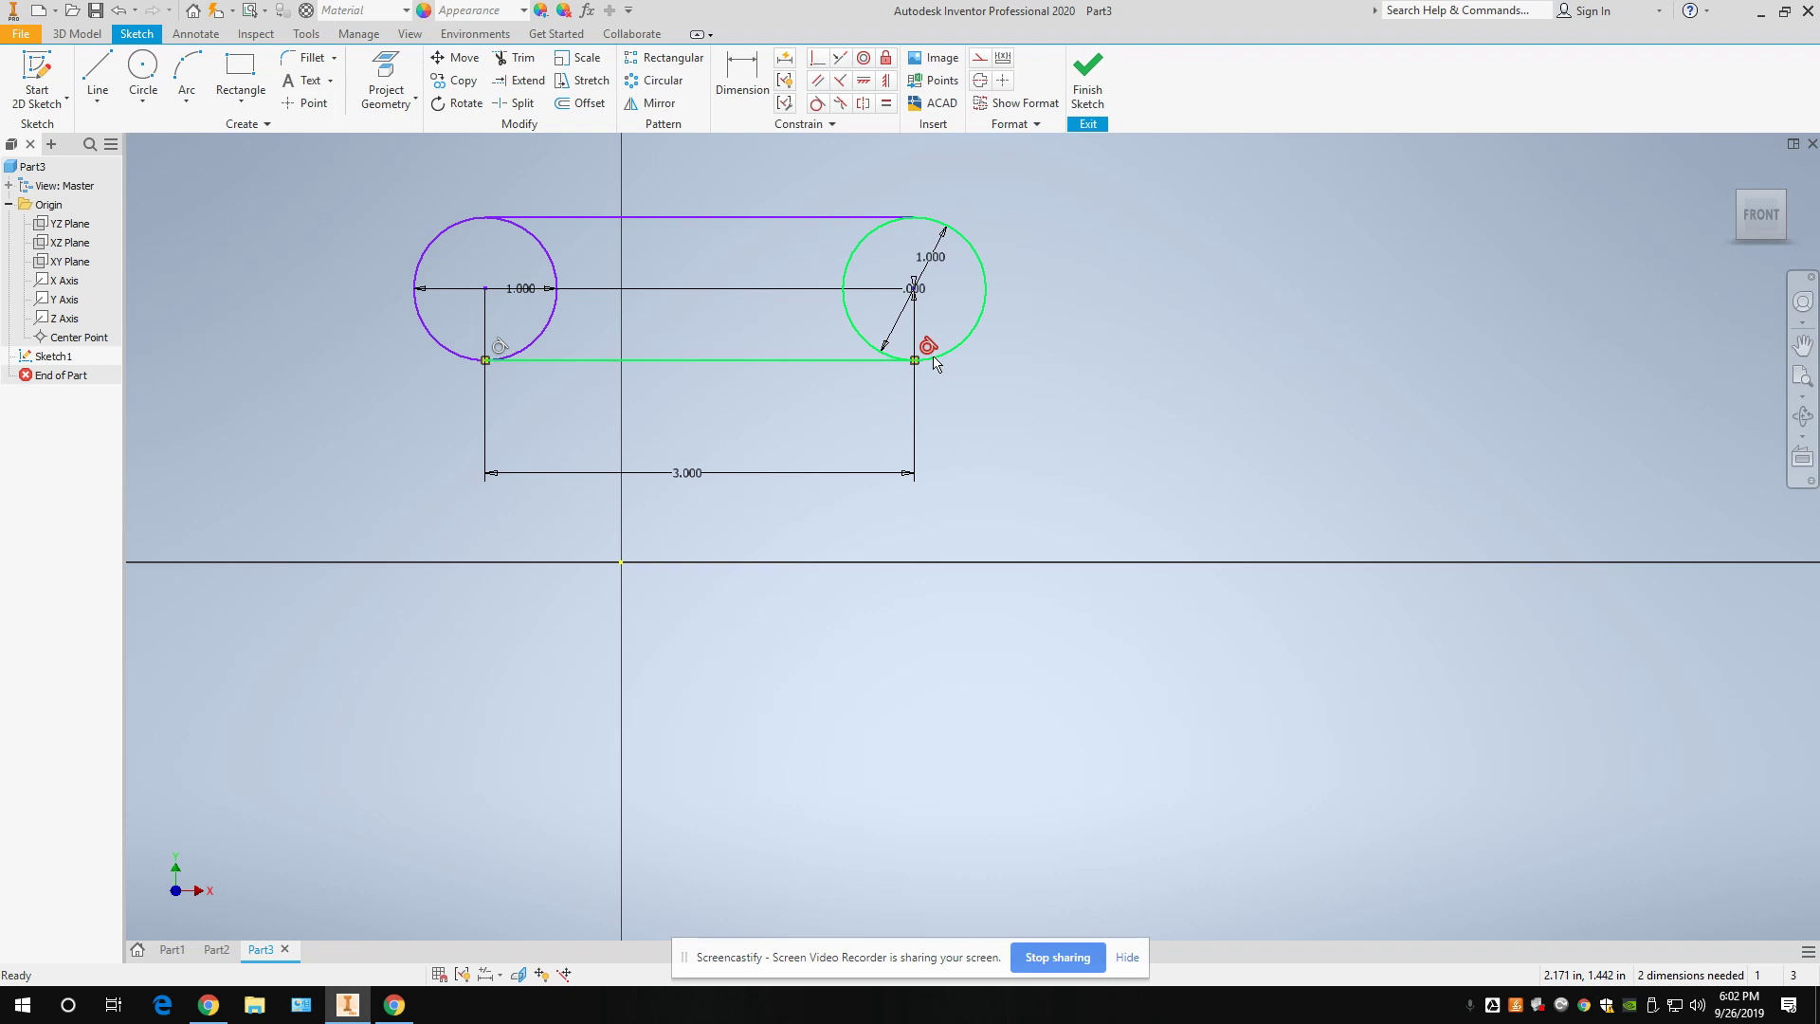
pyautogui.moveTo(934, 363)
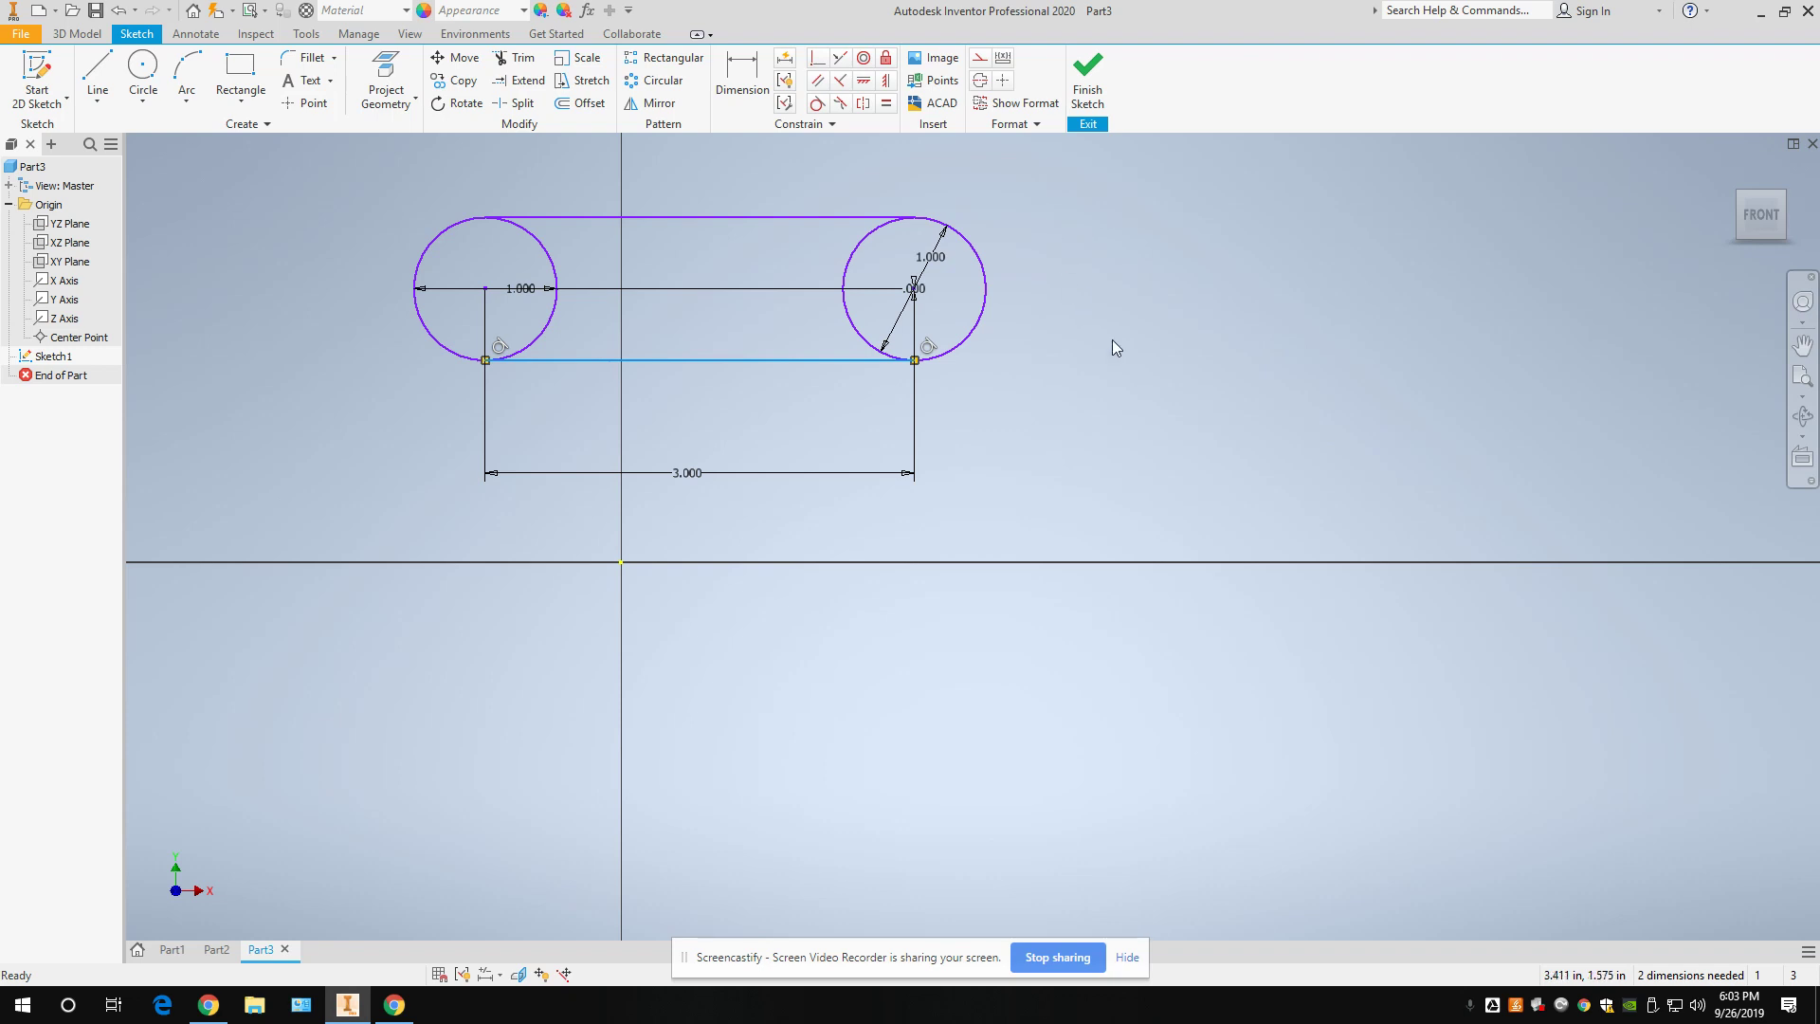
# Finish the slot sketch and bring the whole profile into view.
pyautogui.click(1090, 91)
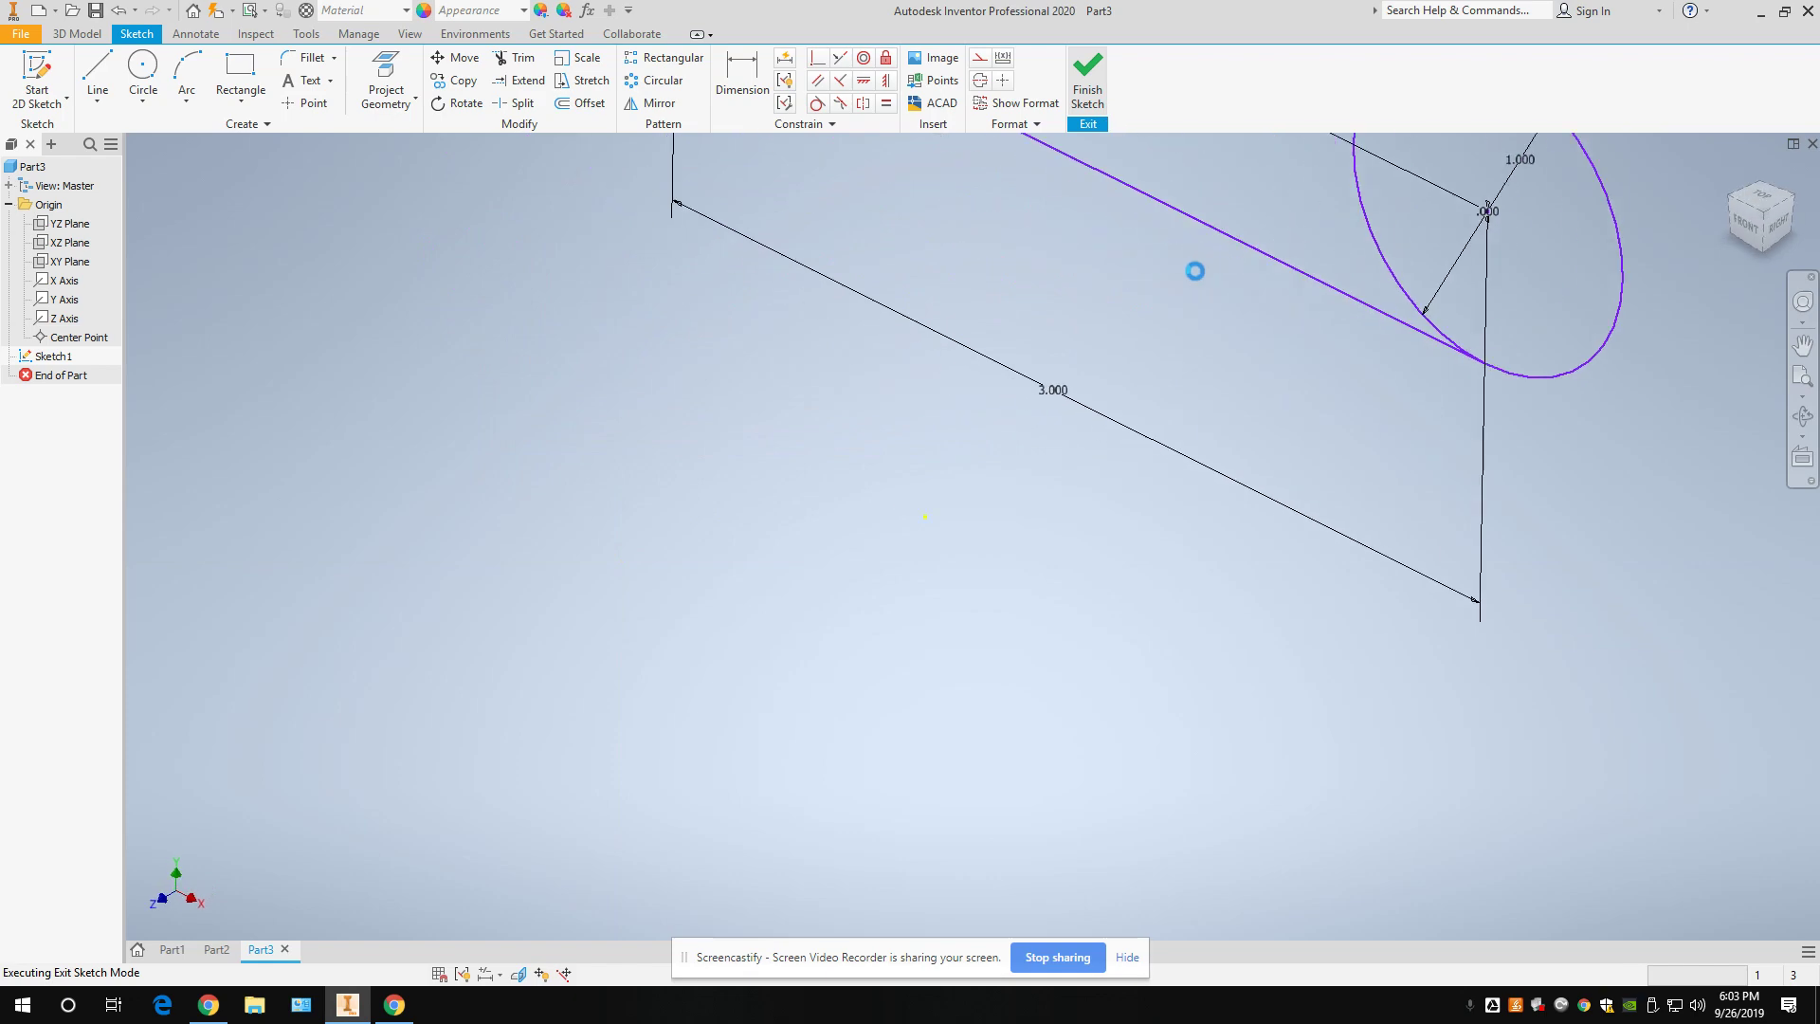
pyautogui.moveTo(1421, 337)
pyautogui.mouseDown(button='middle')
pyautogui.moveTo(1119, 759)
pyautogui.moveTo(1032, 623)
pyautogui.mouseUp(button='middle')
pyautogui.scroll(1, 1118, 758)
pyautogui.scroll(-3, 1150, 711)
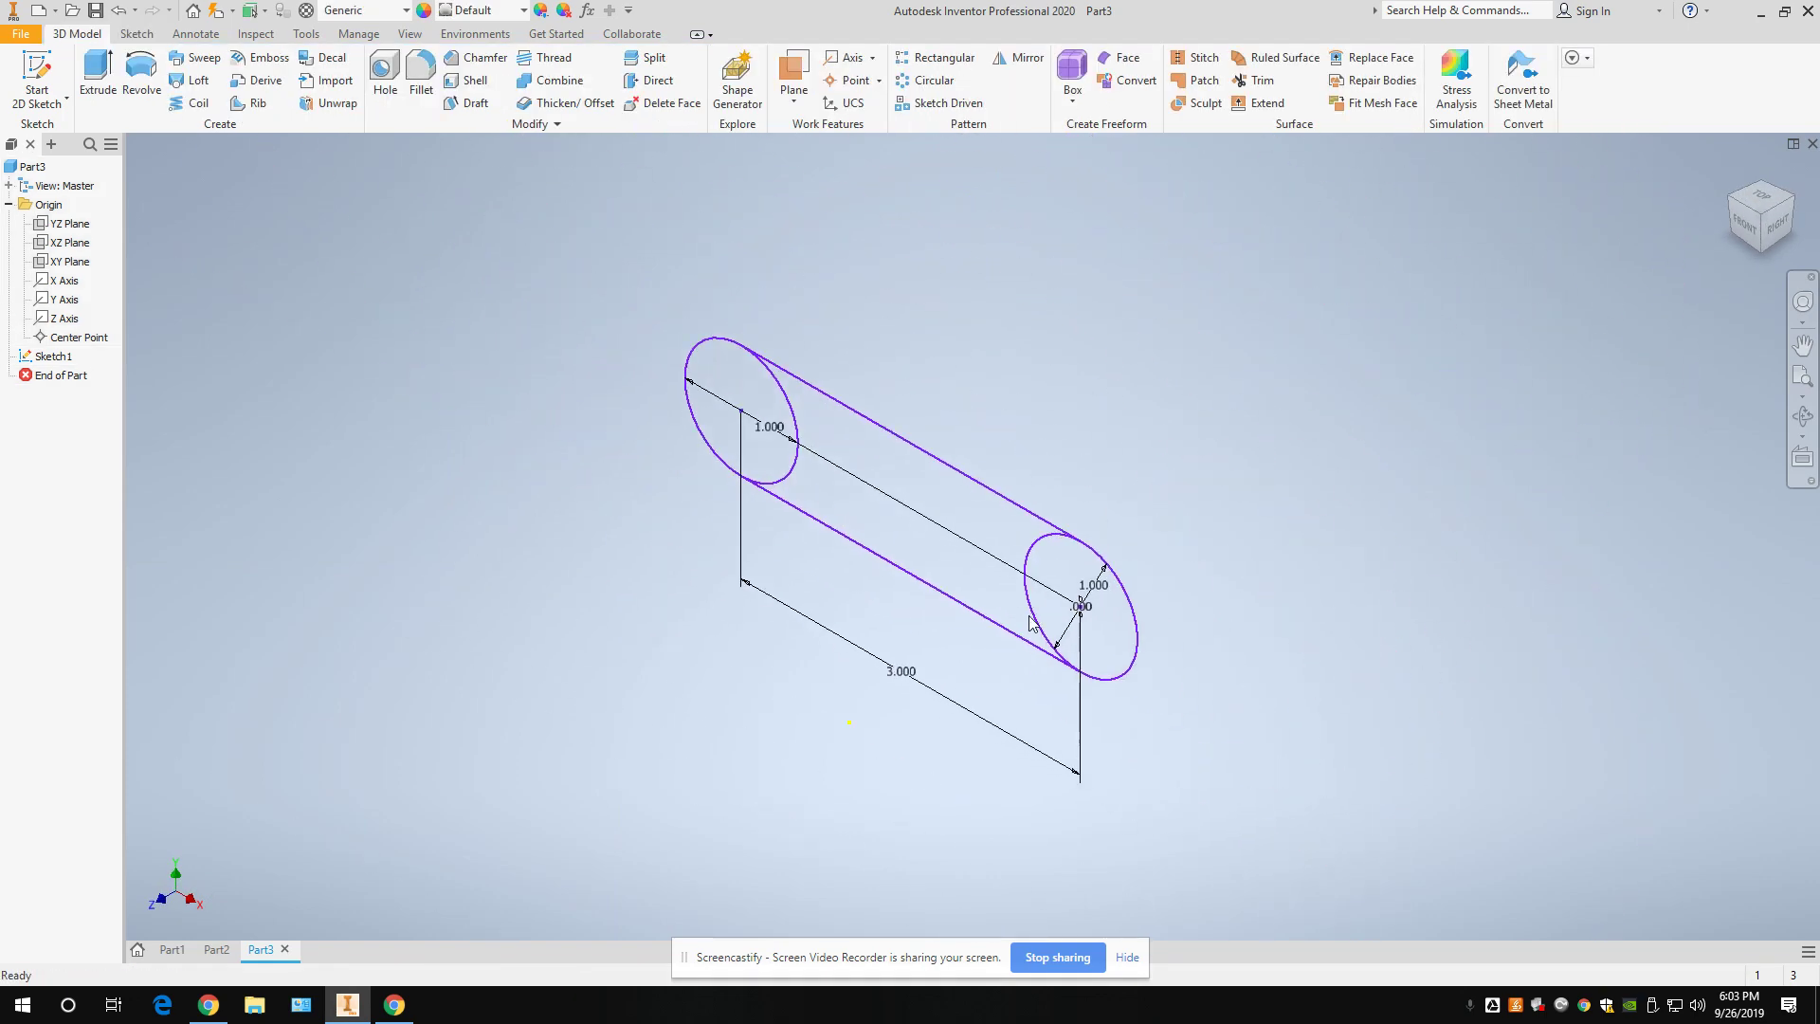
pyautogui.click(108, 81)
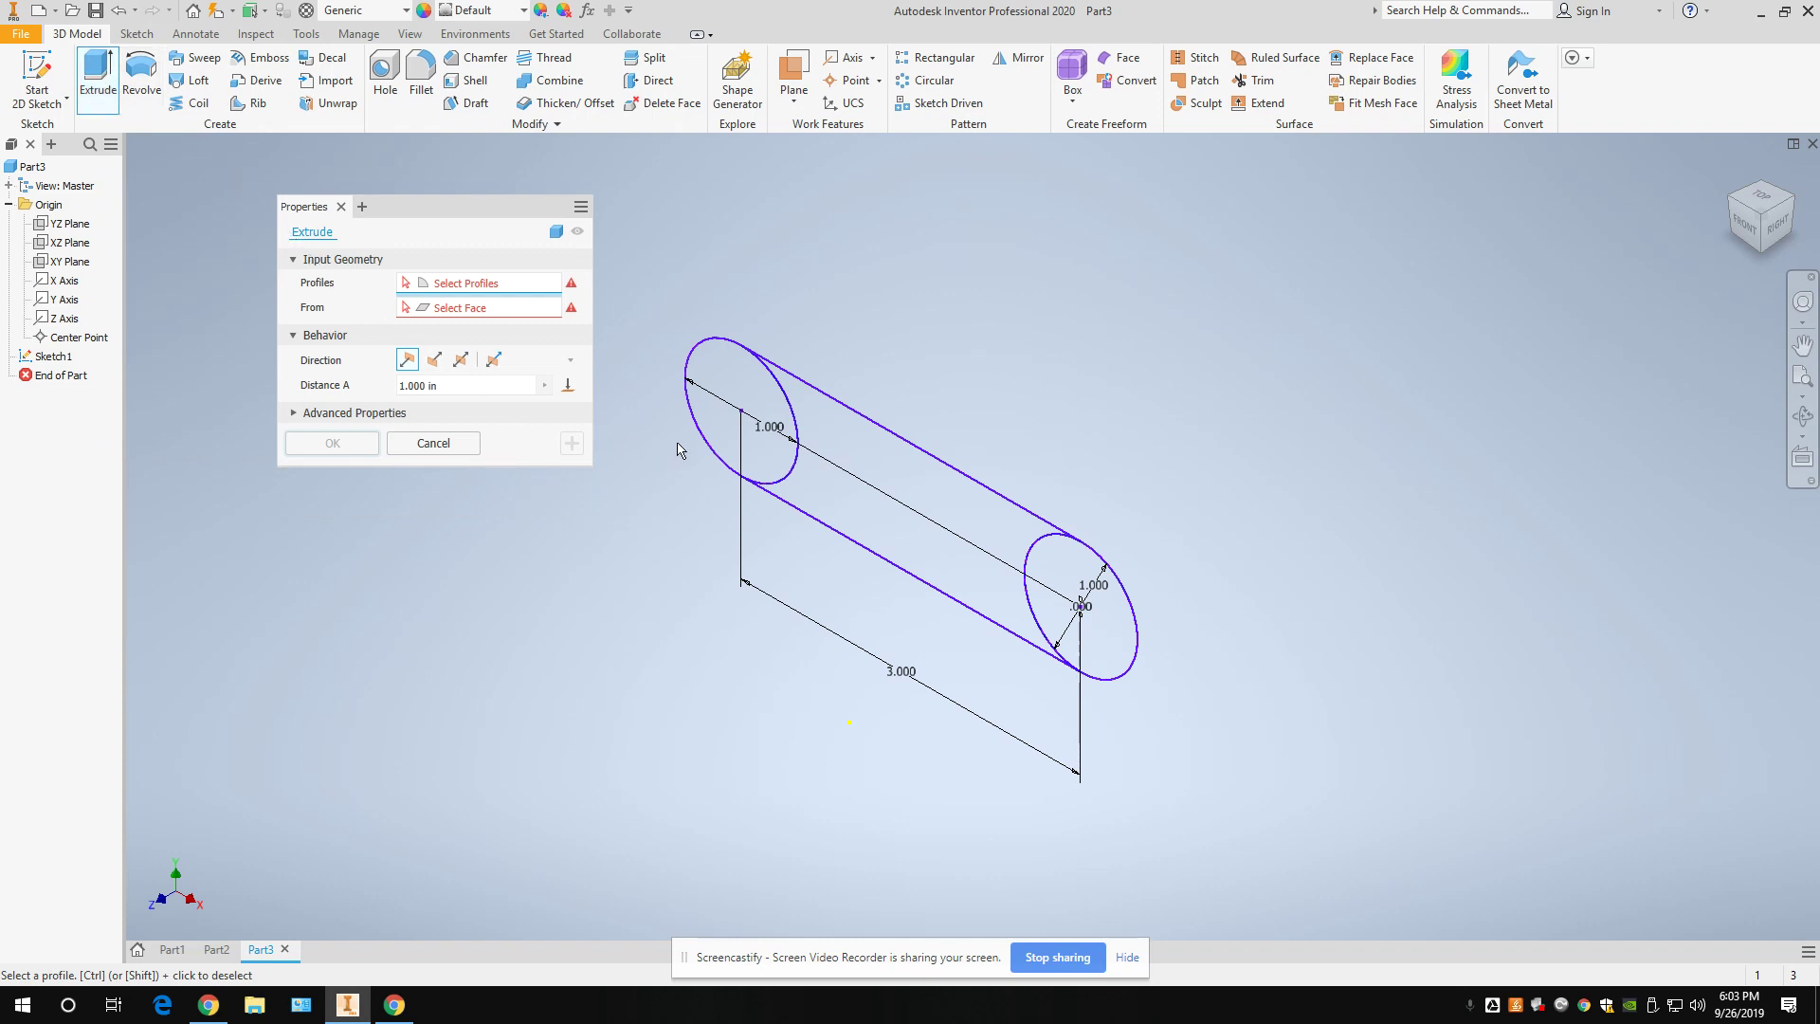
pyautogui.click(731, 429)
pyautogui.click(835, 449)
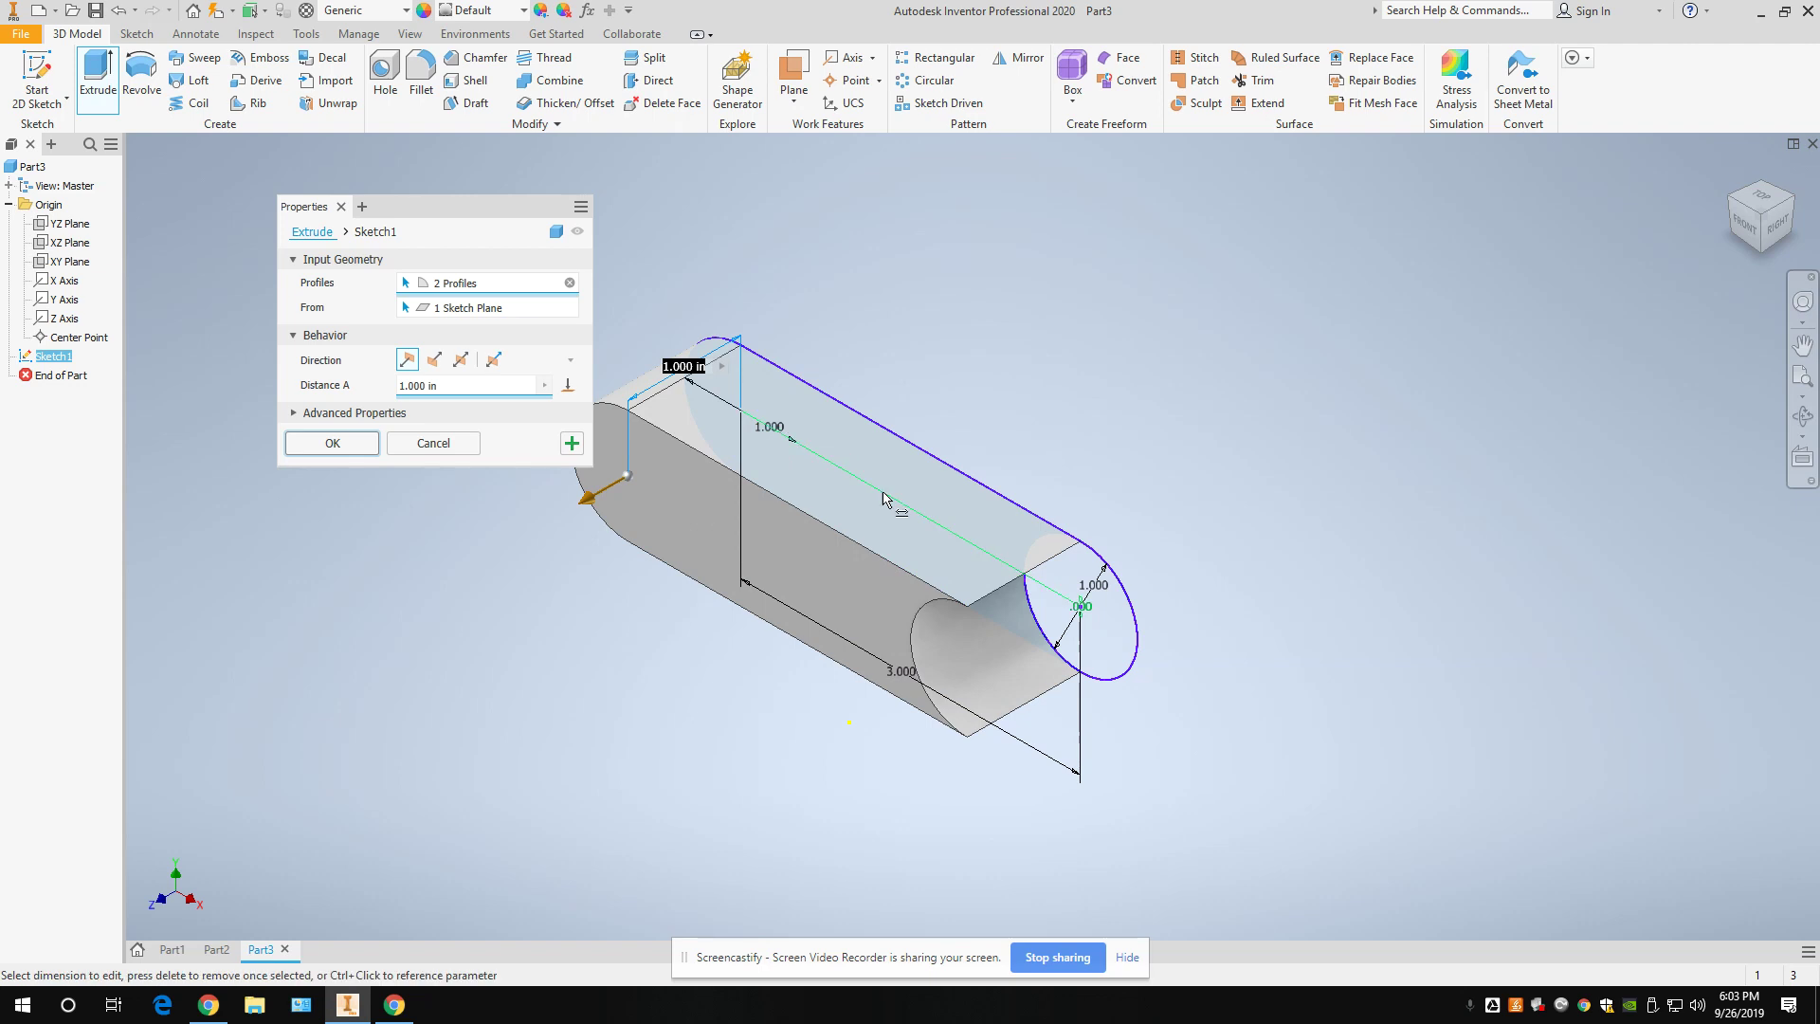
pyautogui.click(1090, 621)
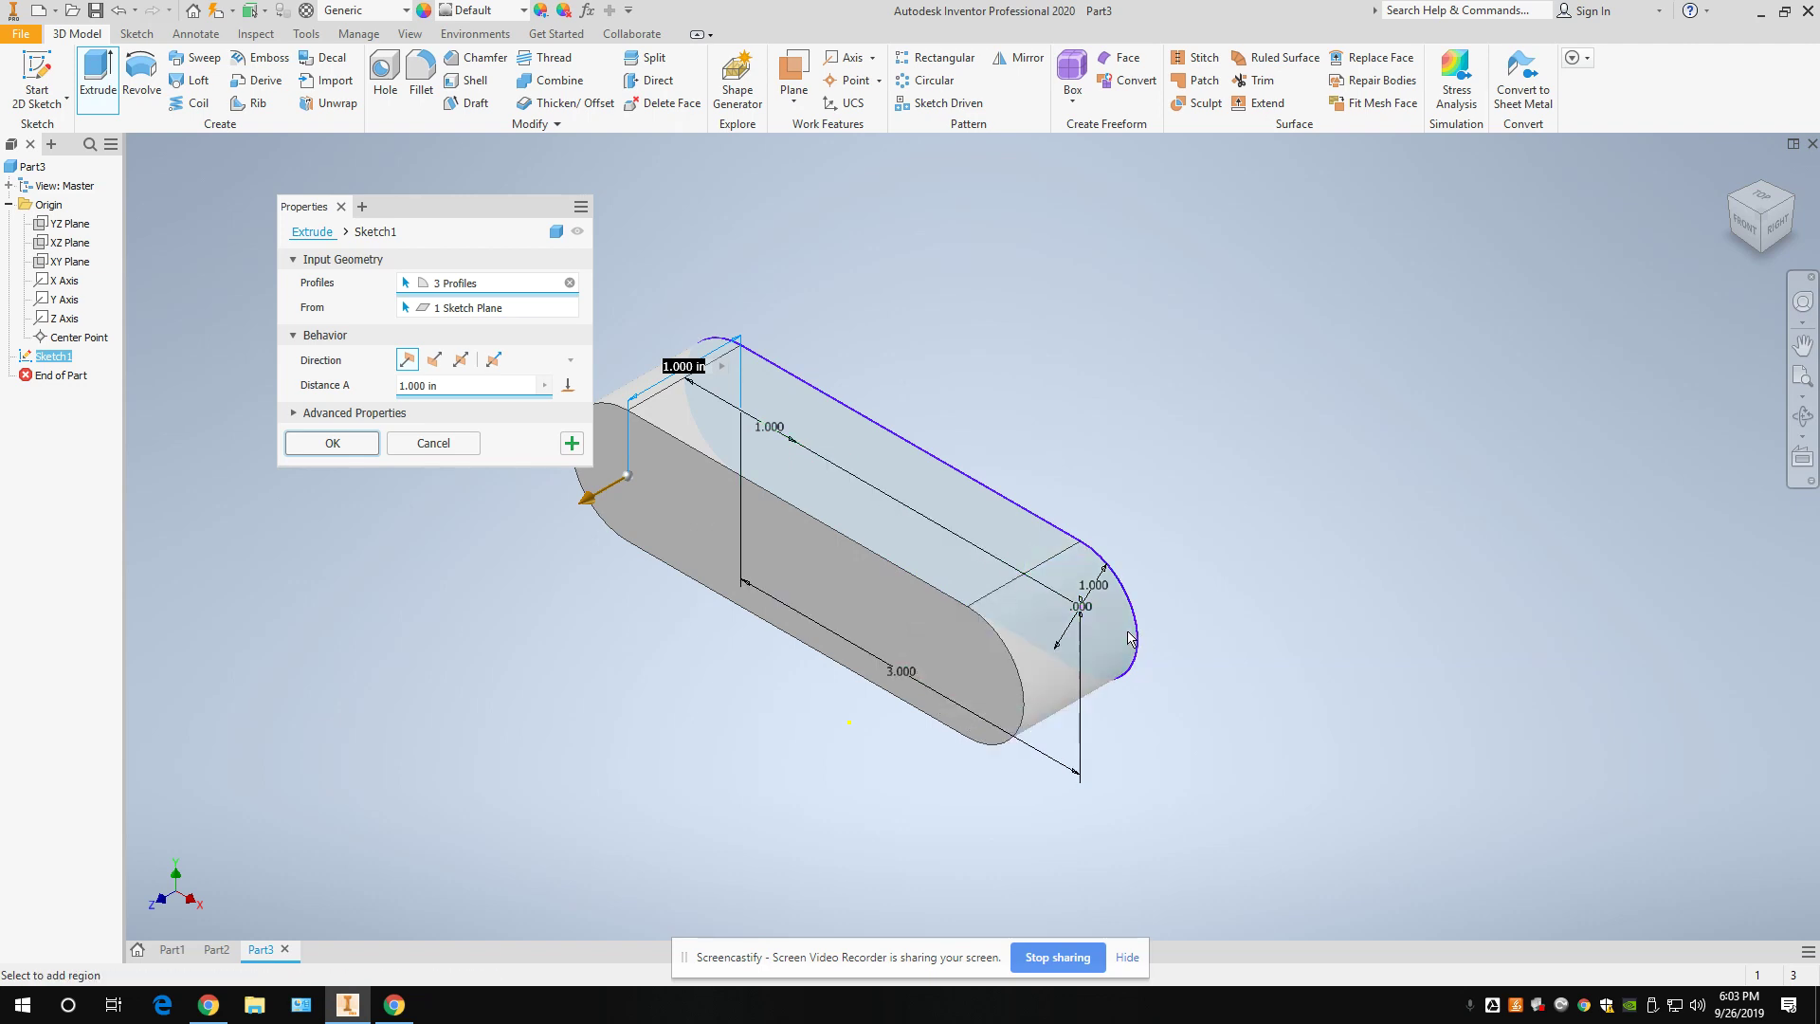
pyautogui.click(433, 444)
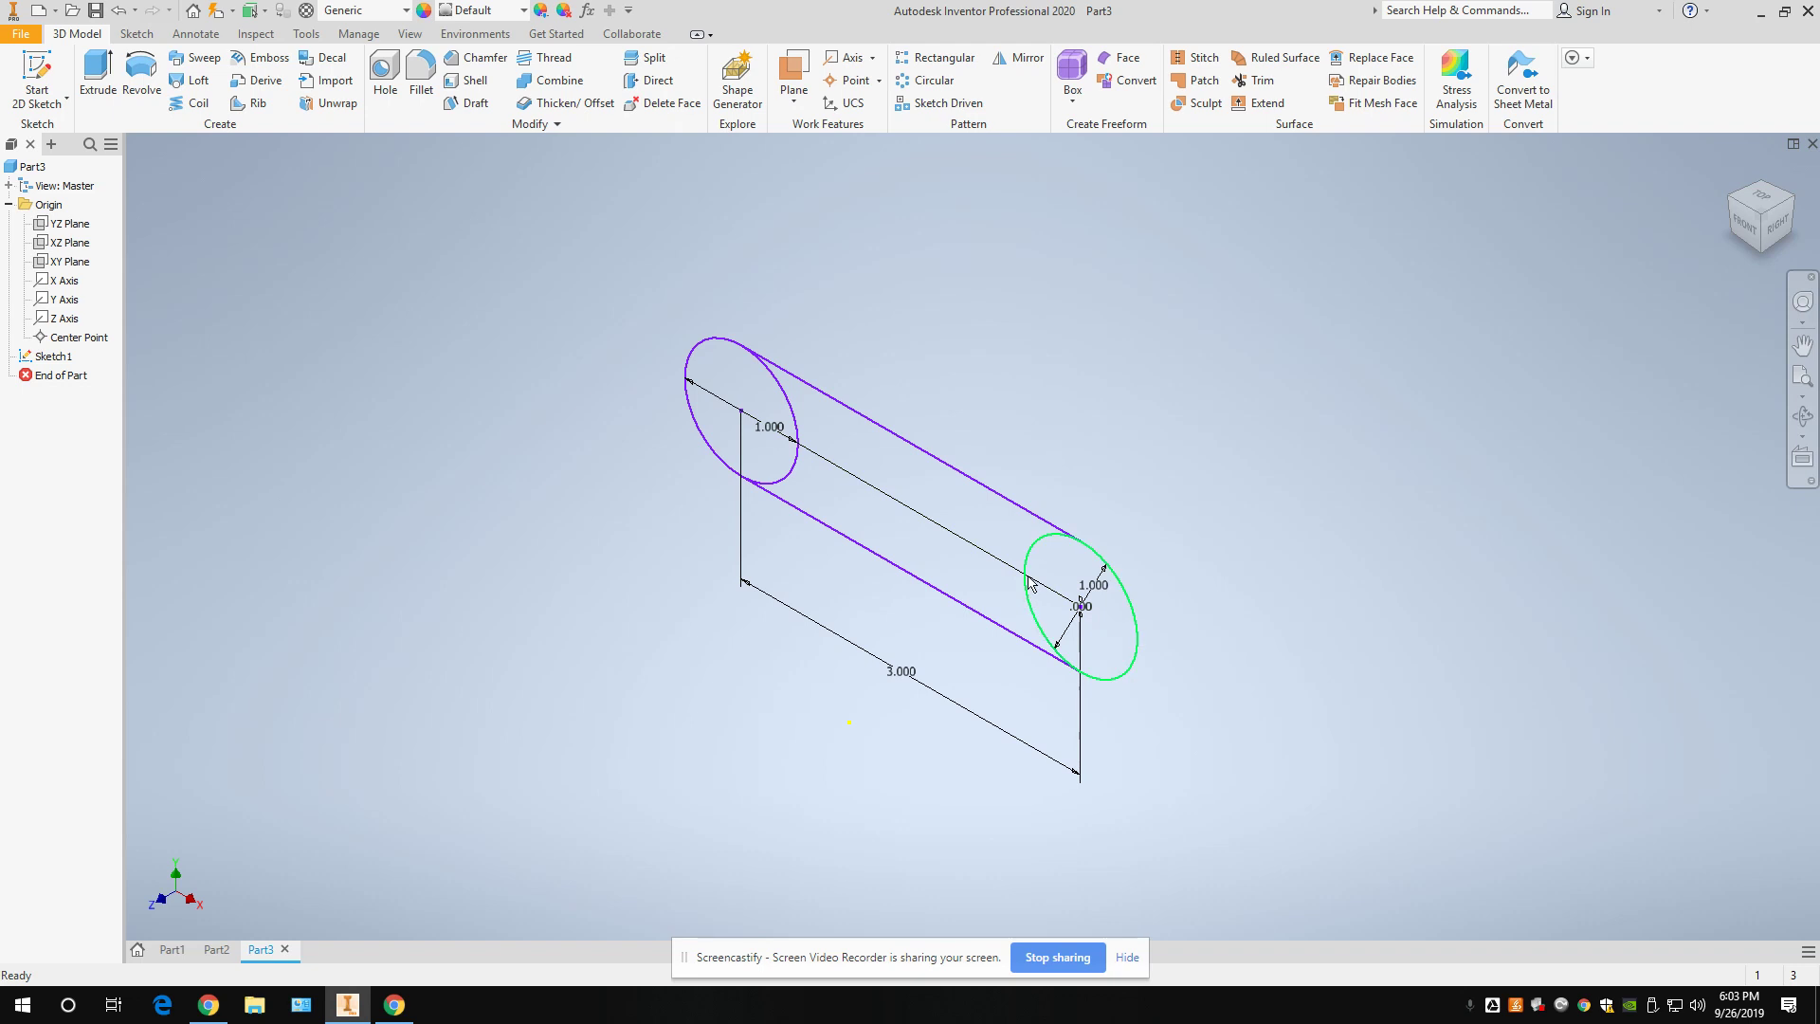
pyautogui.click(107, 112)
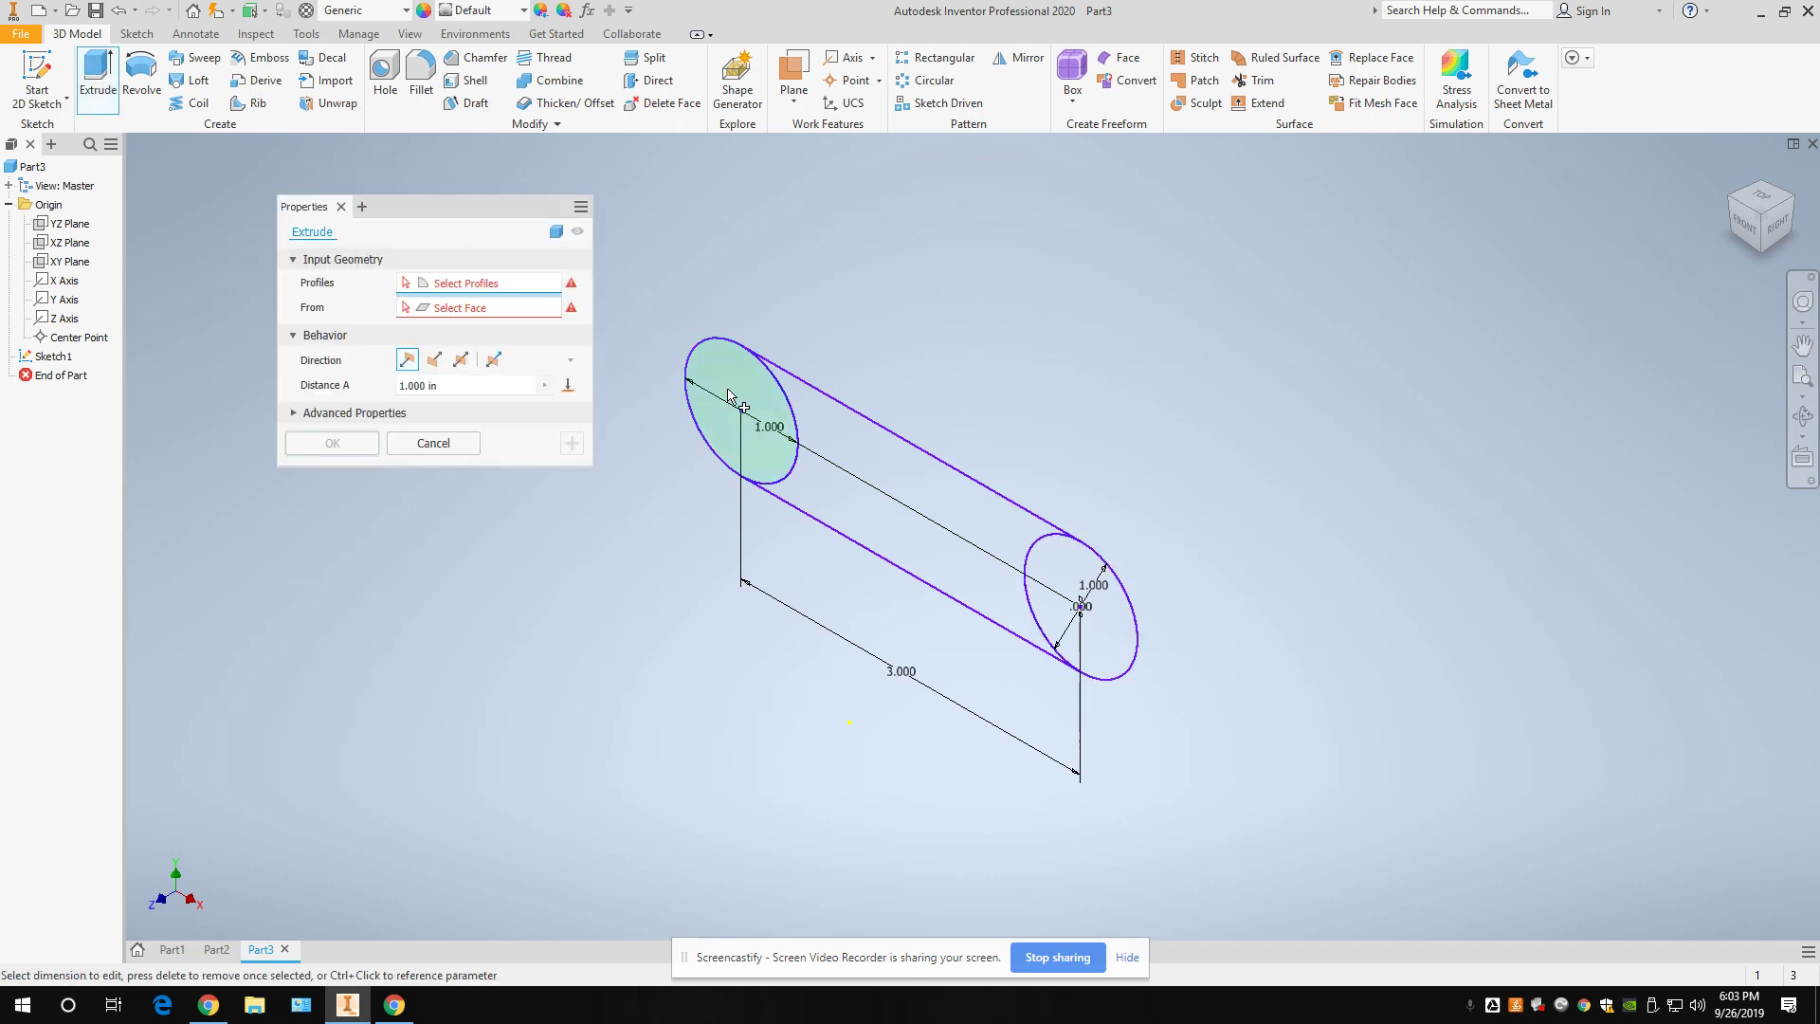
pyautogui.click(793, 431)
pyautogui.click(805, 434)
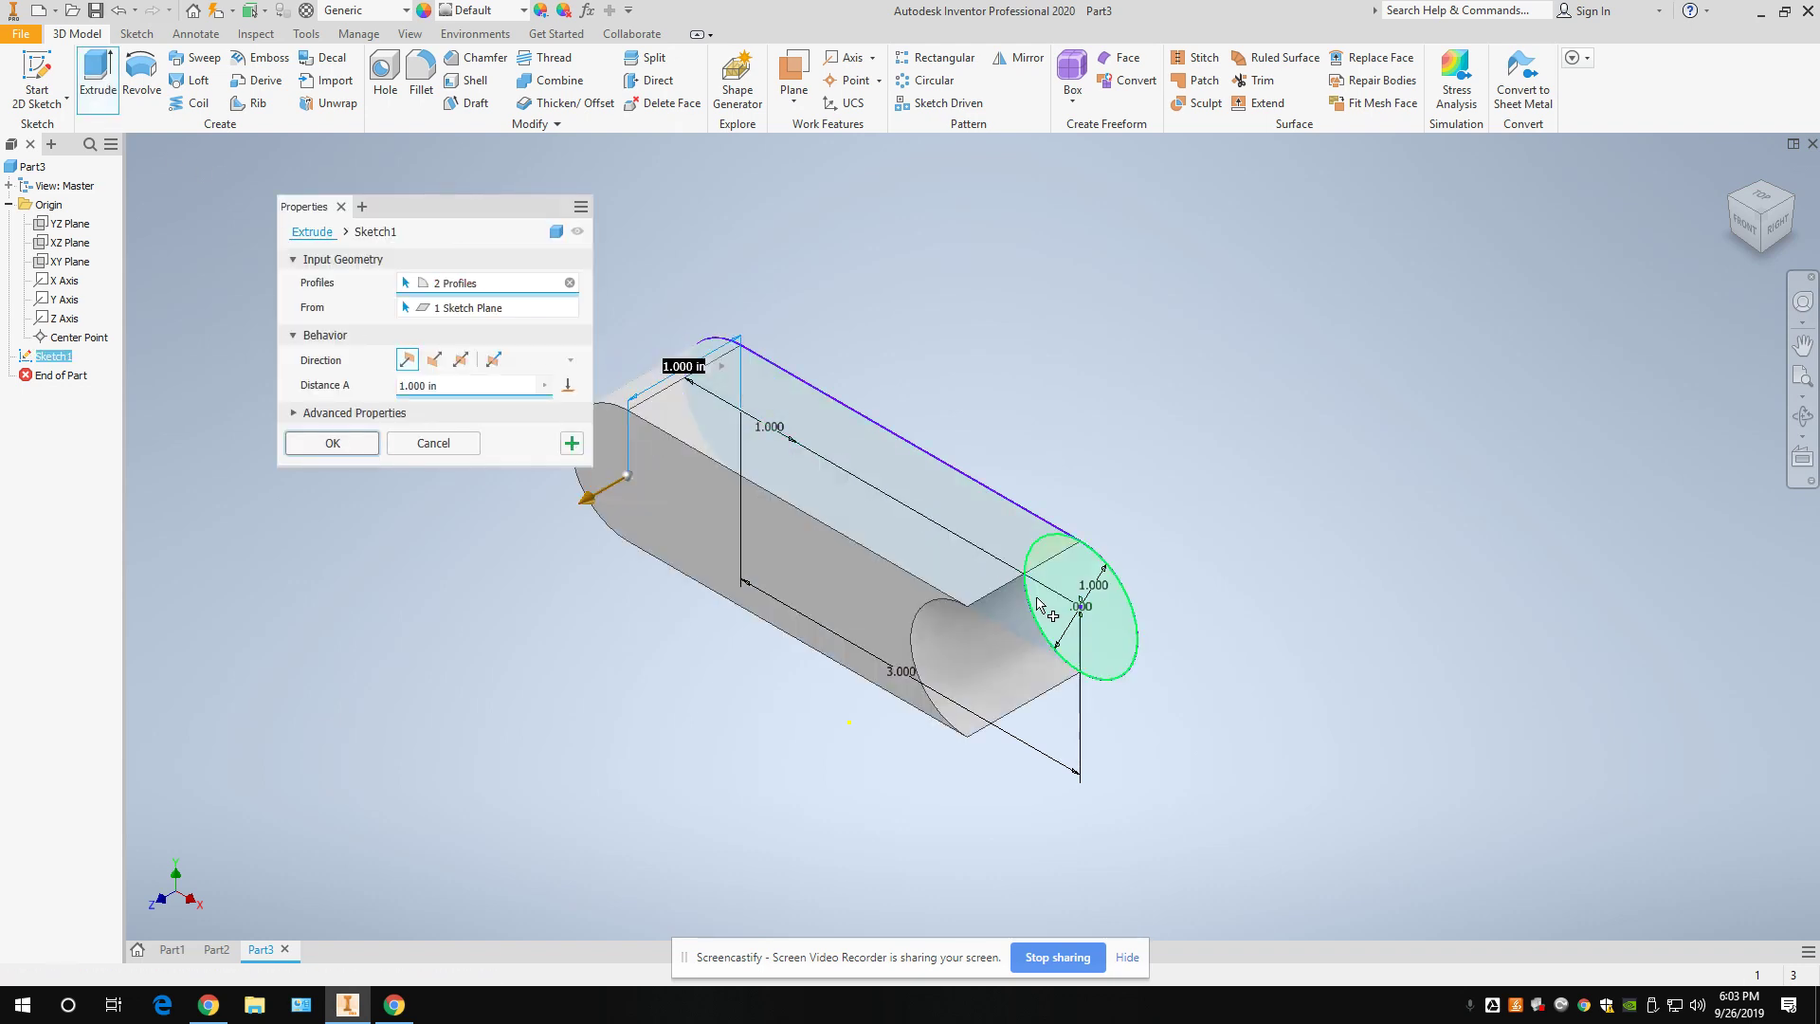
pyautogui.click(1072, 624)
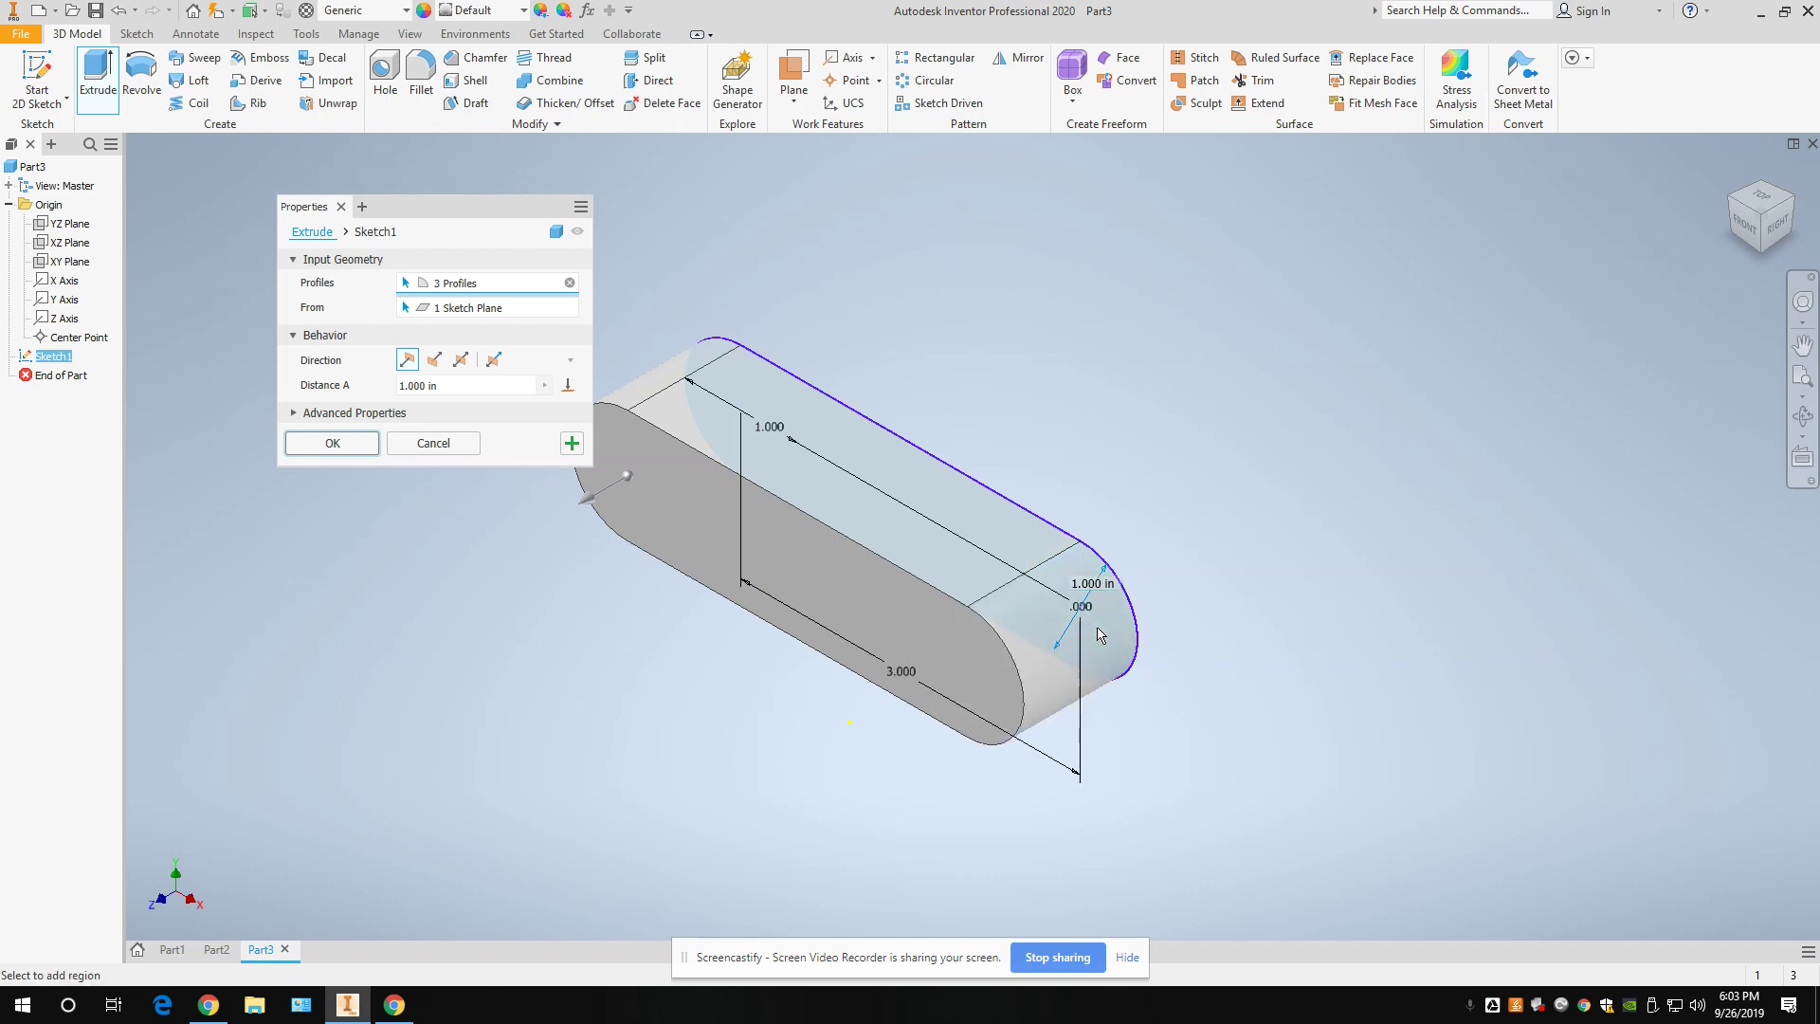
pyautogui.click(433, 444)
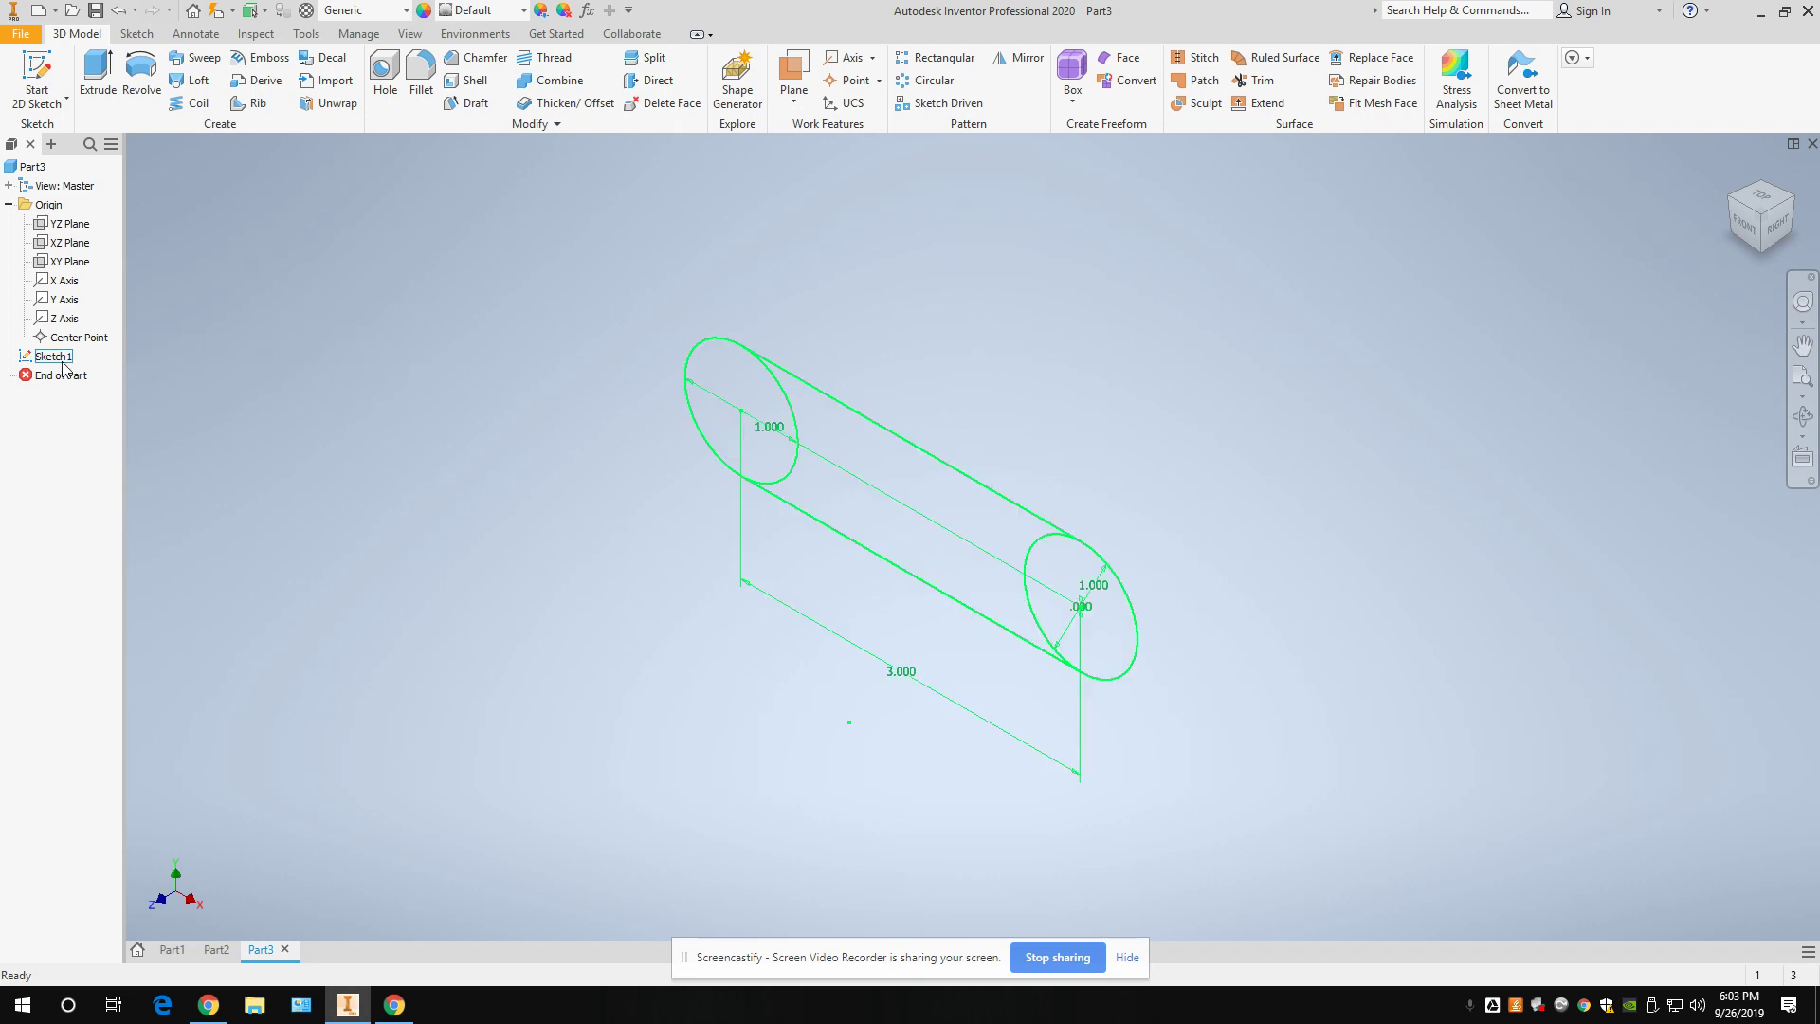
# Reopen the slot sketch for editing, trim away the inner halves of both circles, and finish the sketch.
pyautogui.click(809, 385)
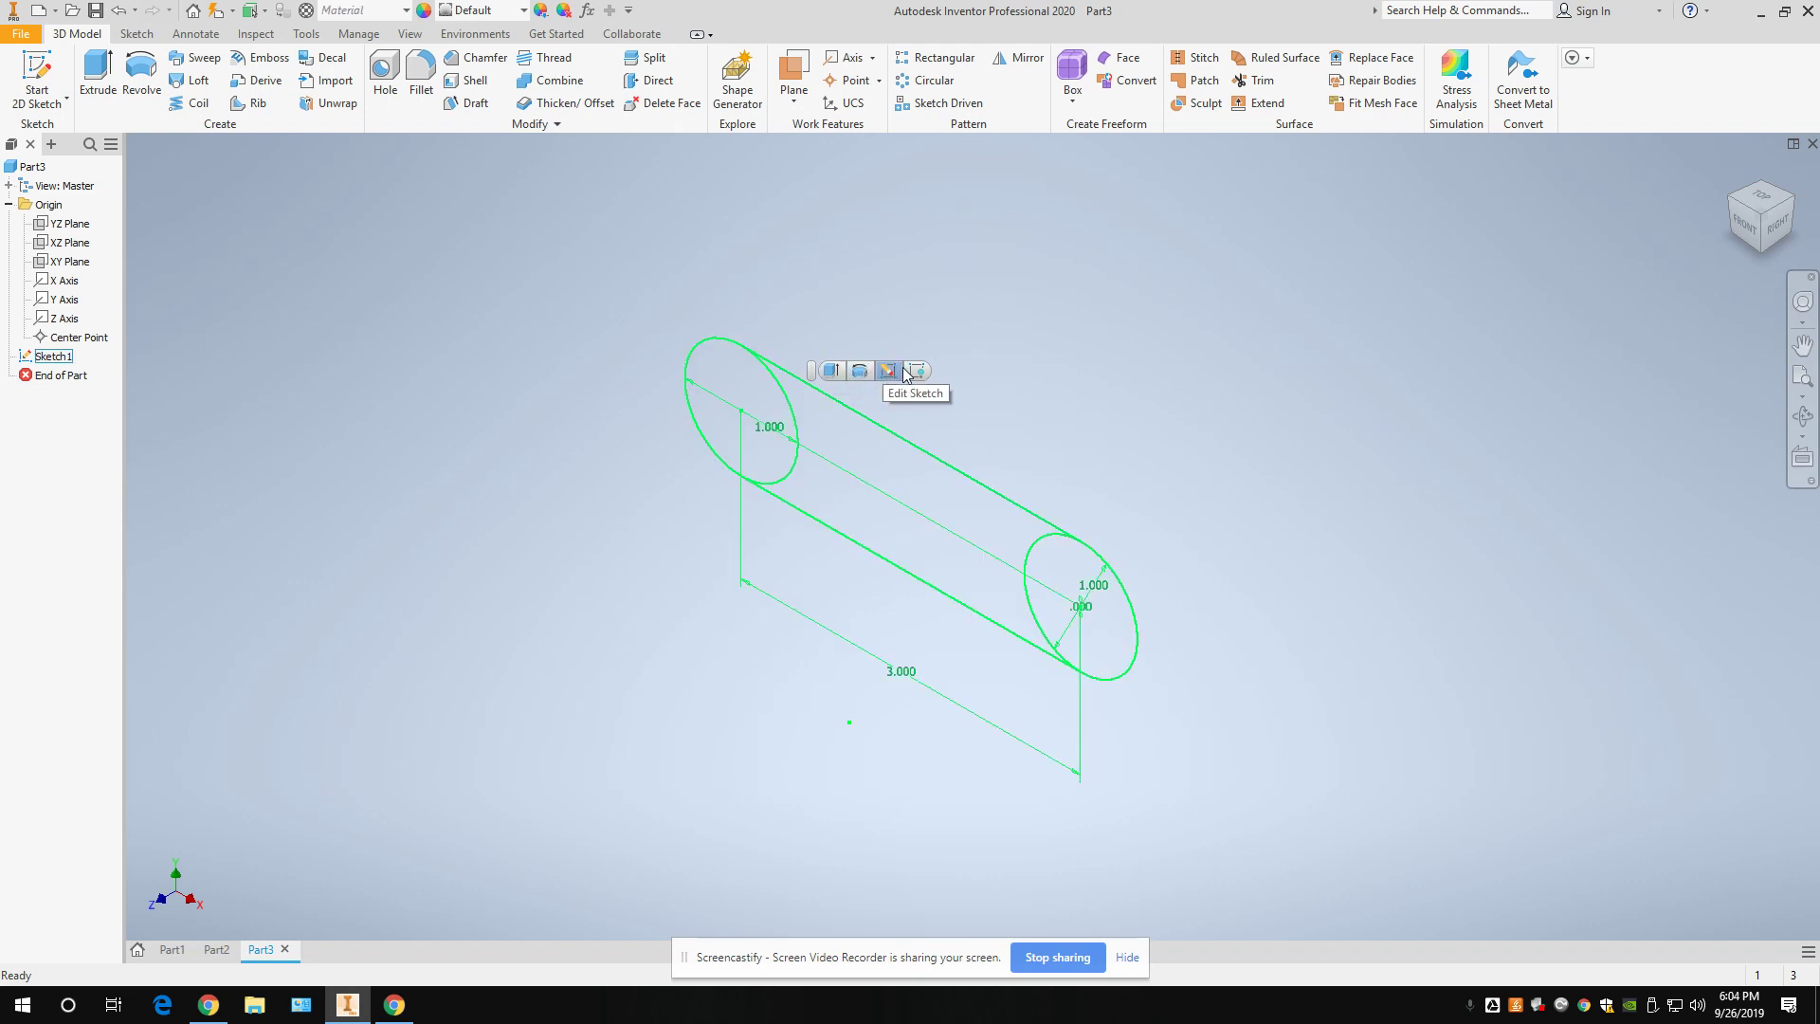
pyautogui.click(470, 351)
pyautogui.rightClick(57, 360)
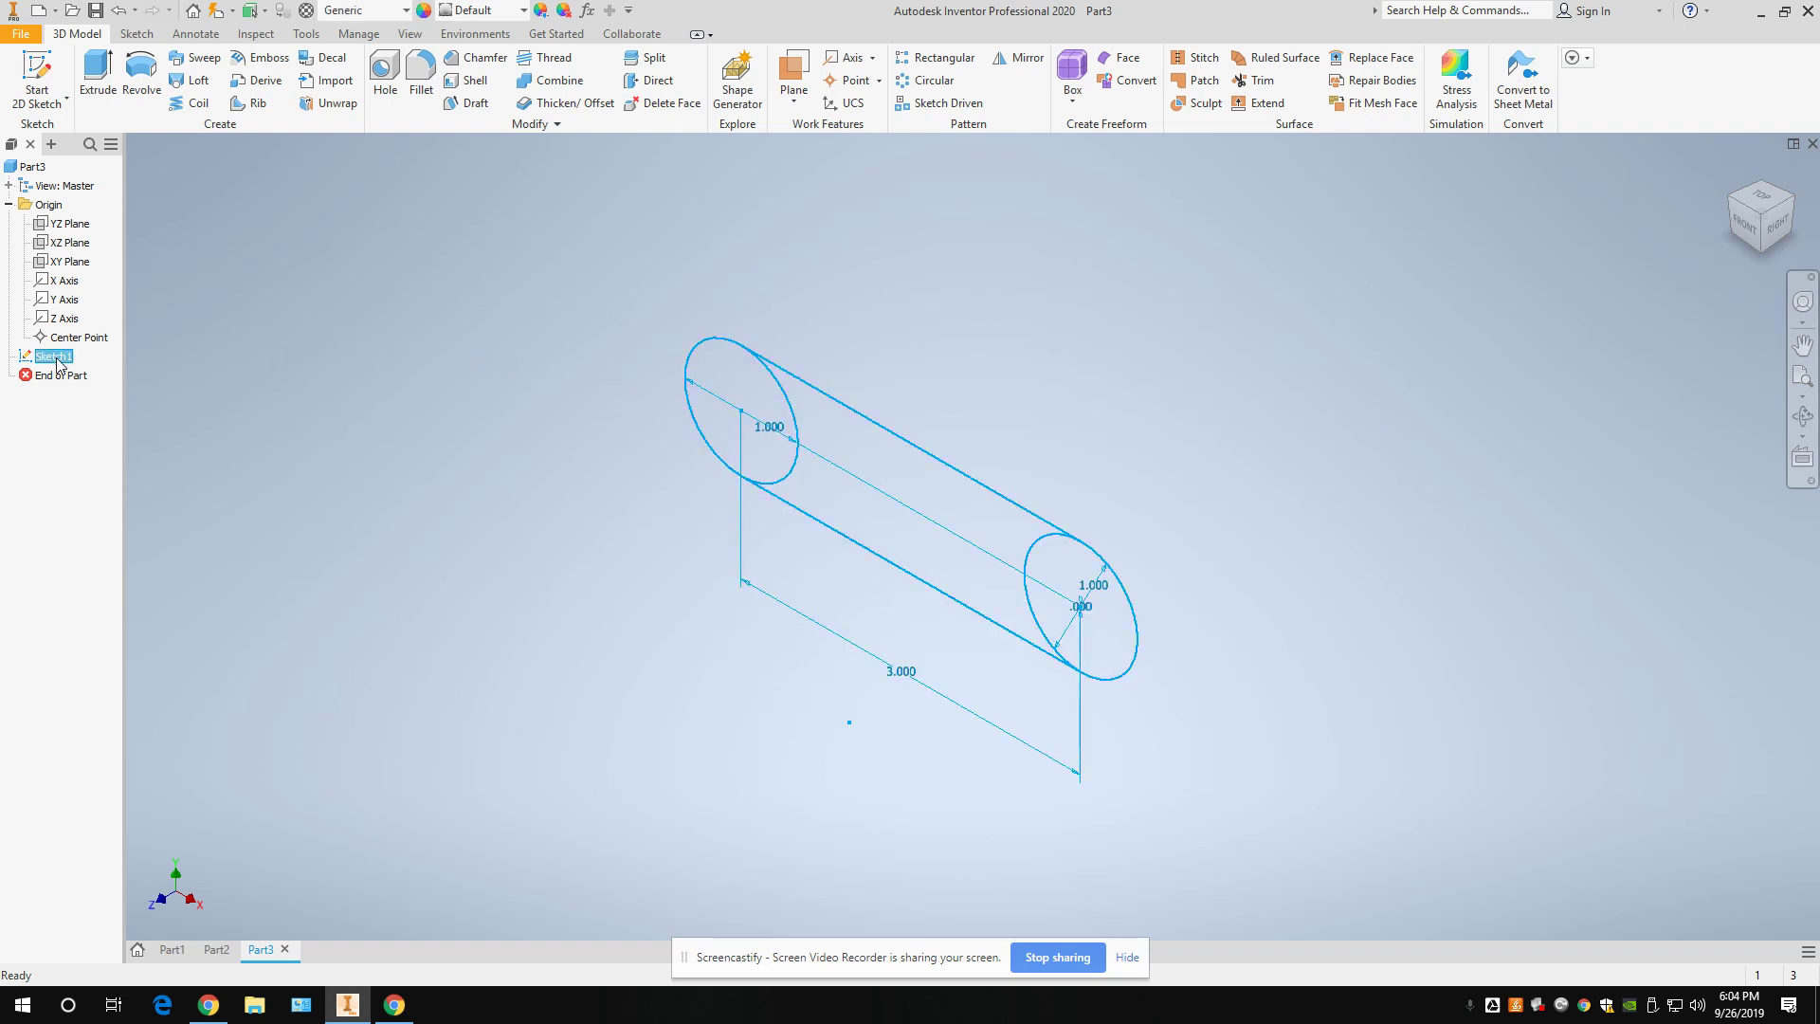
pyautogui.click(105, 437)
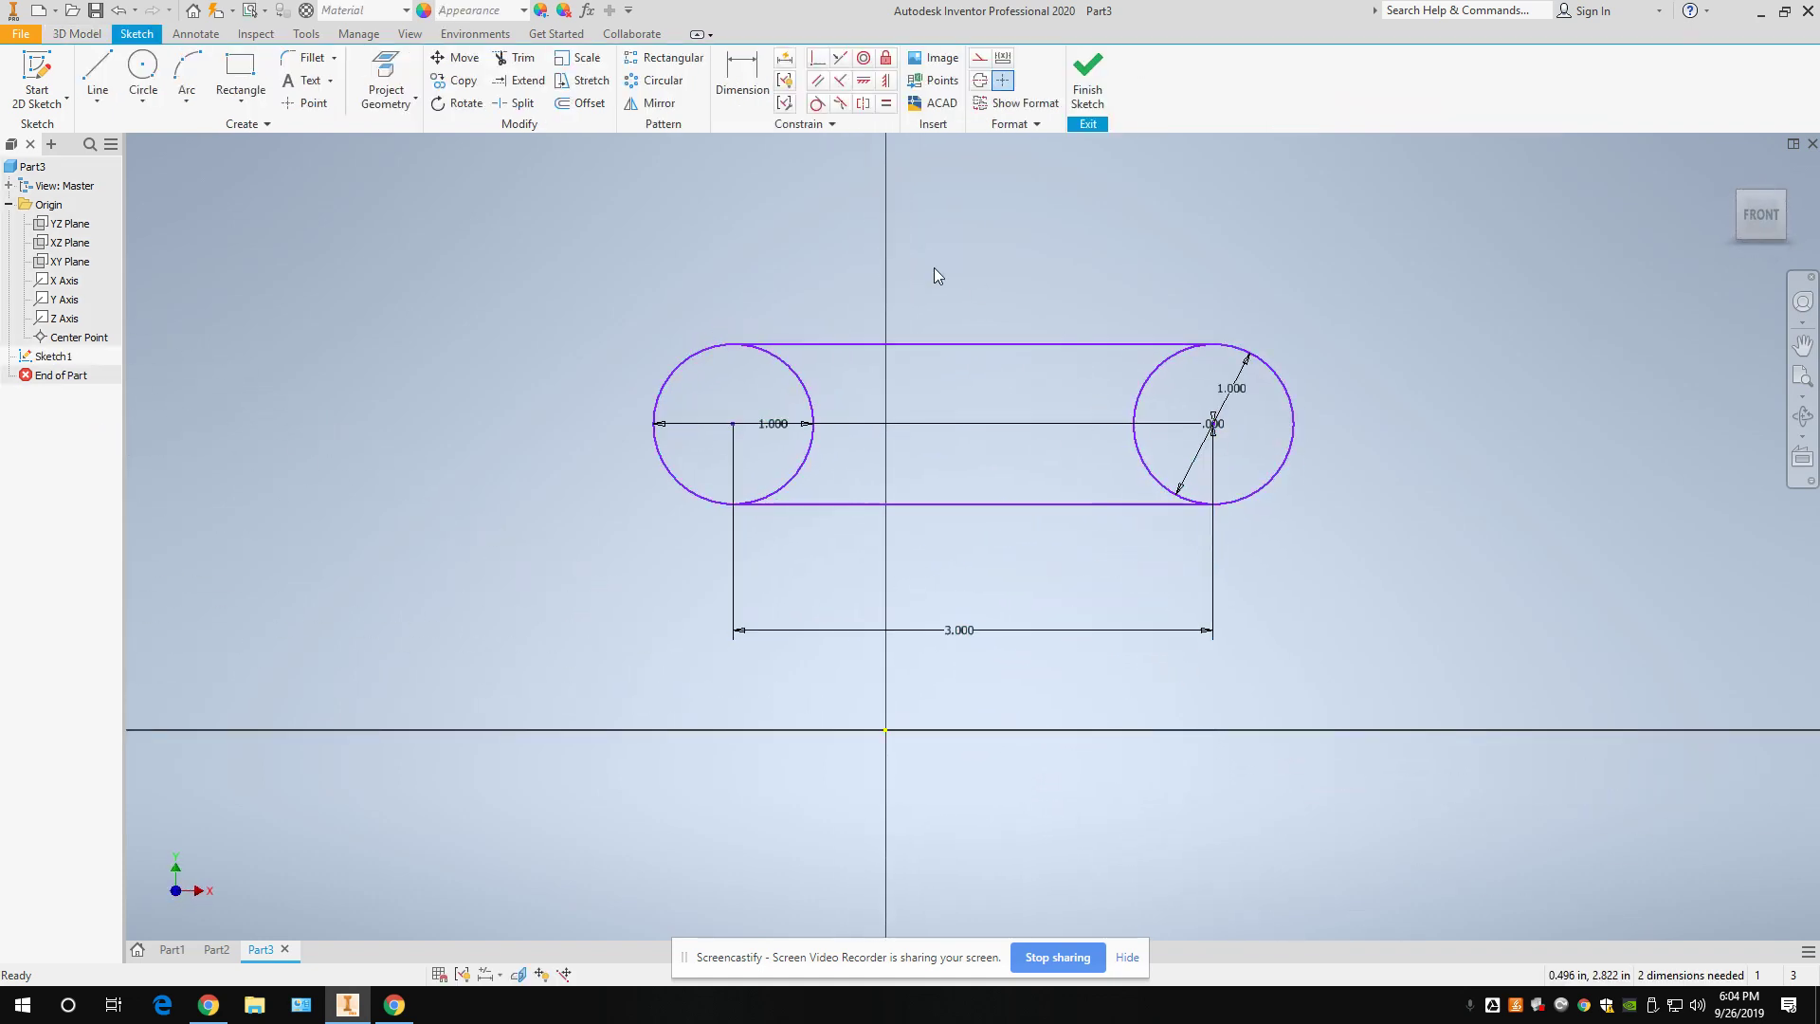
pyautogui.click(523, 61)
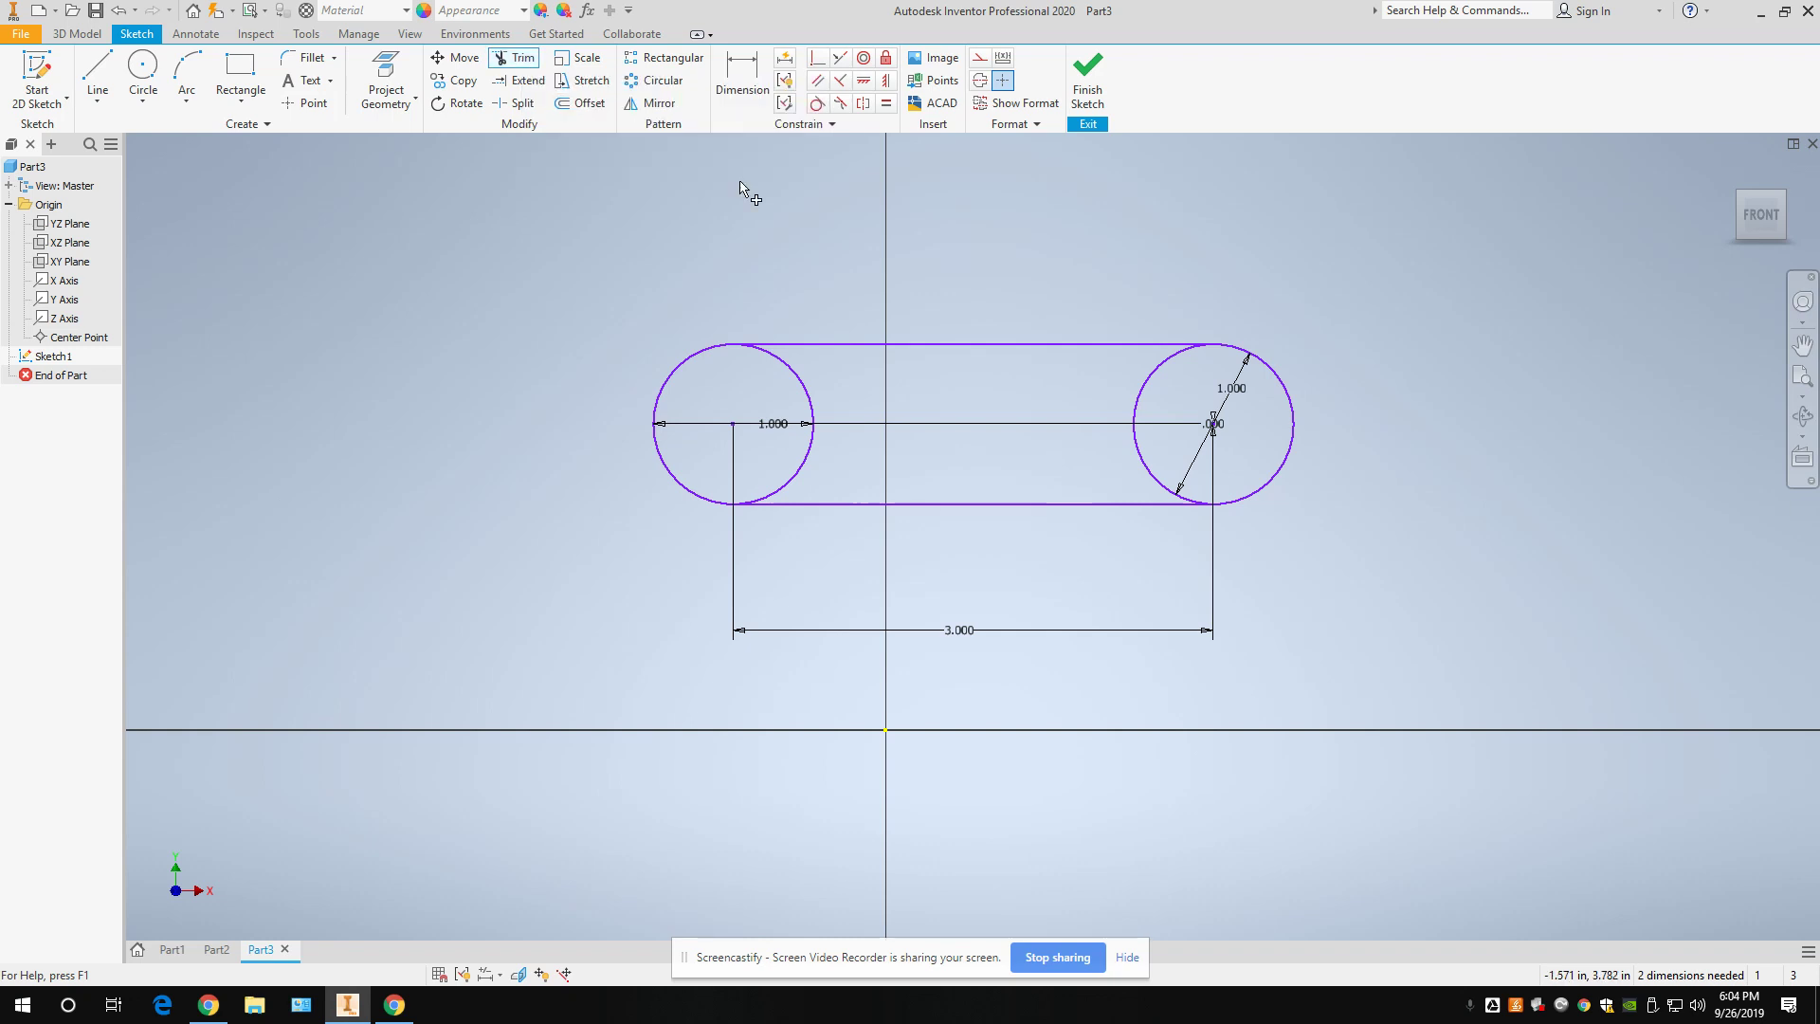
pyautogui.click(808, 387)
pyautogui.click(1134, 409)
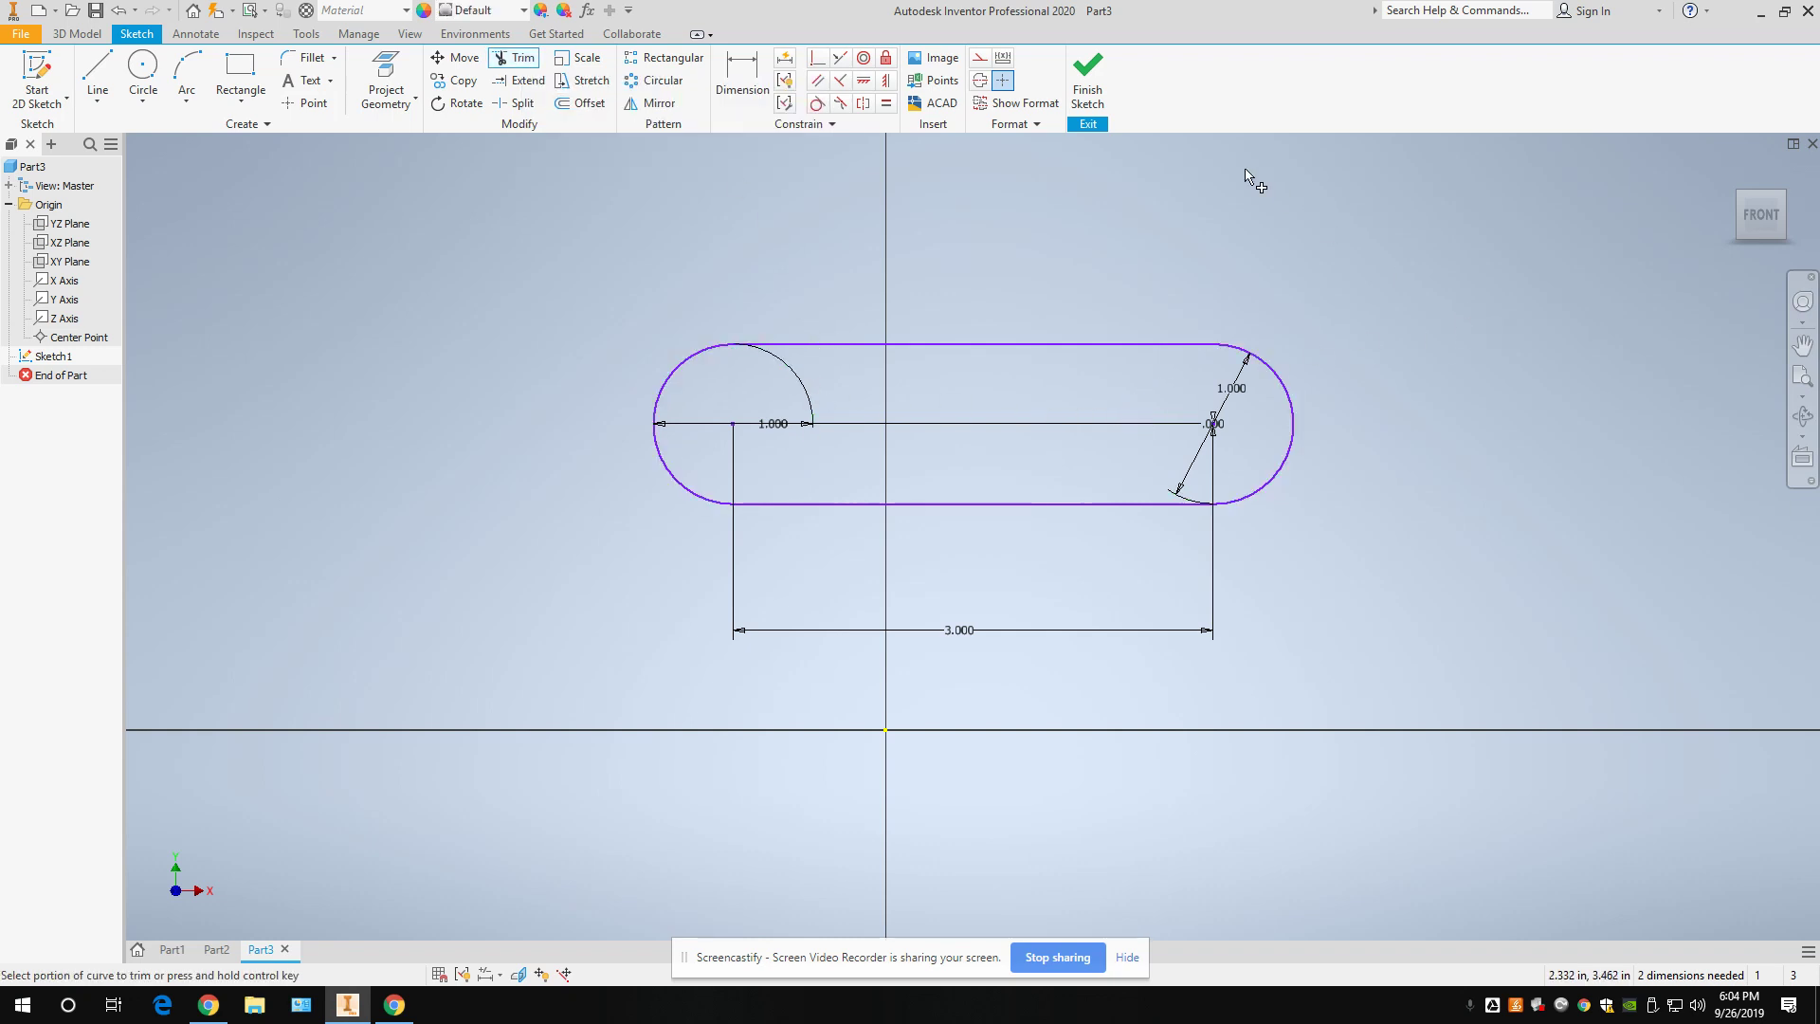
pyautogui.click(1088, 76)
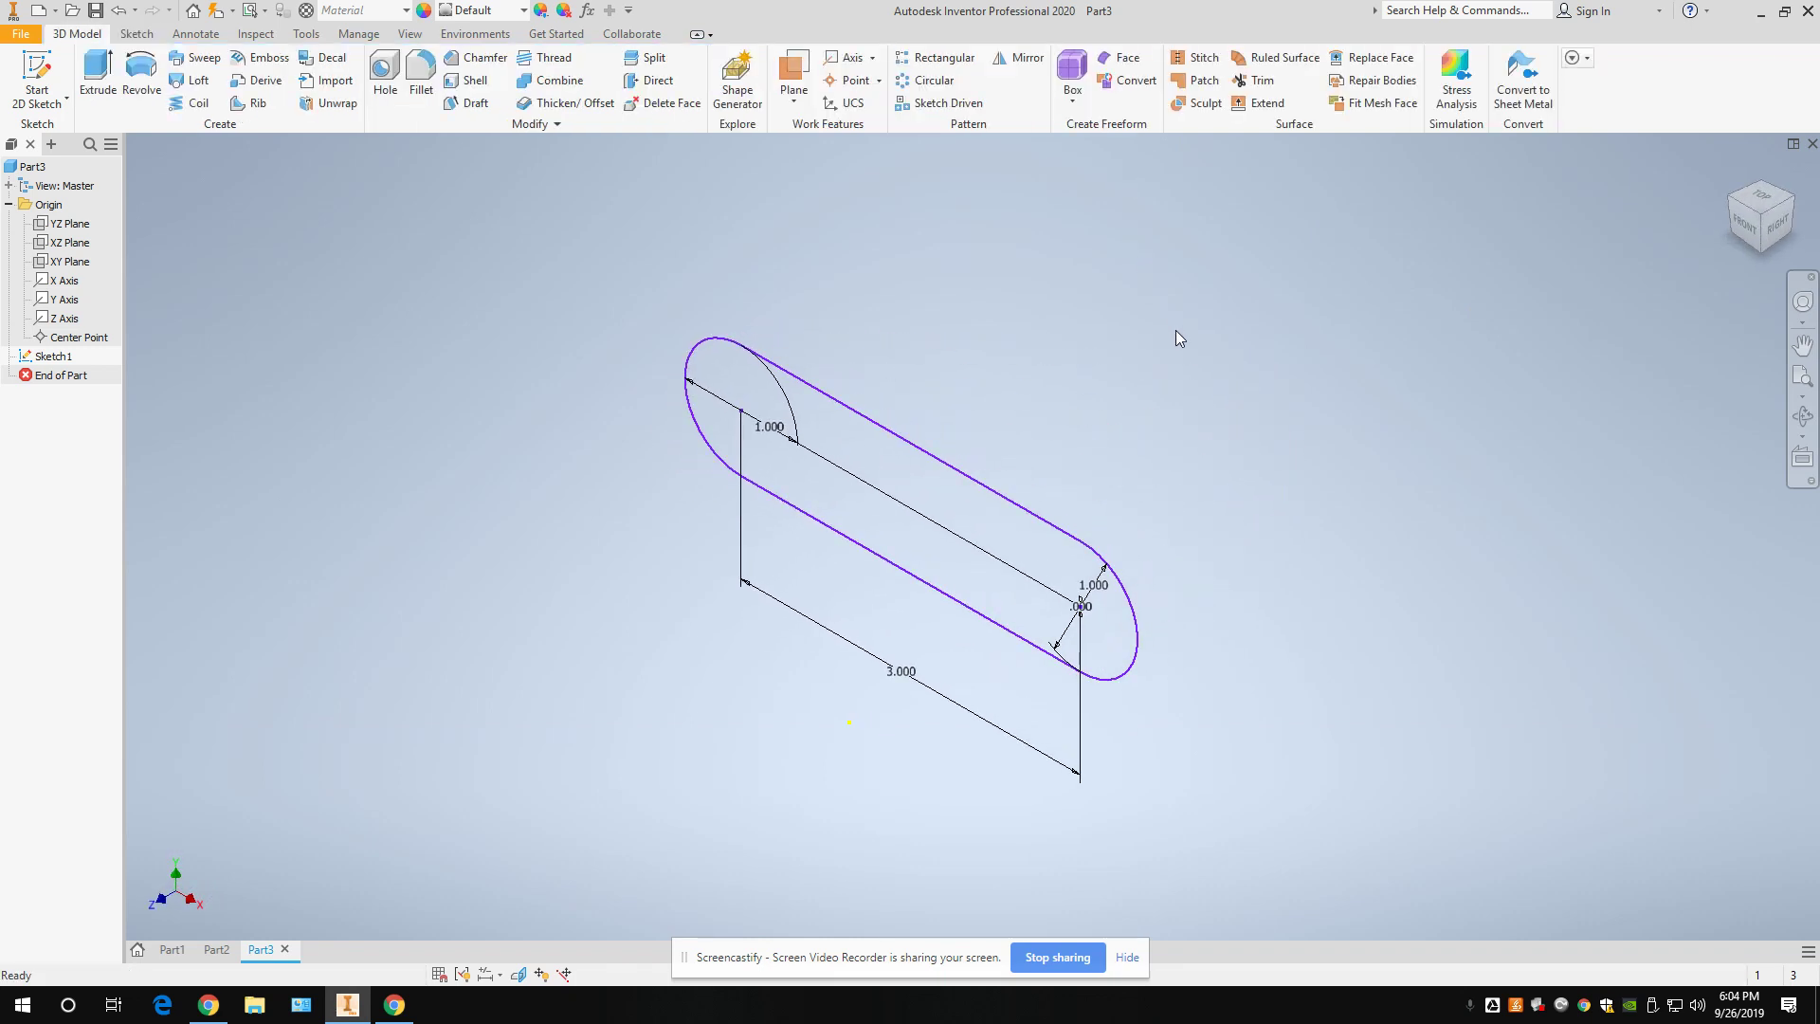
# Extrude the slot profile 0.5 in to the front side of the sketch plane, using the default direction.
pyautogui.click(97, 76)
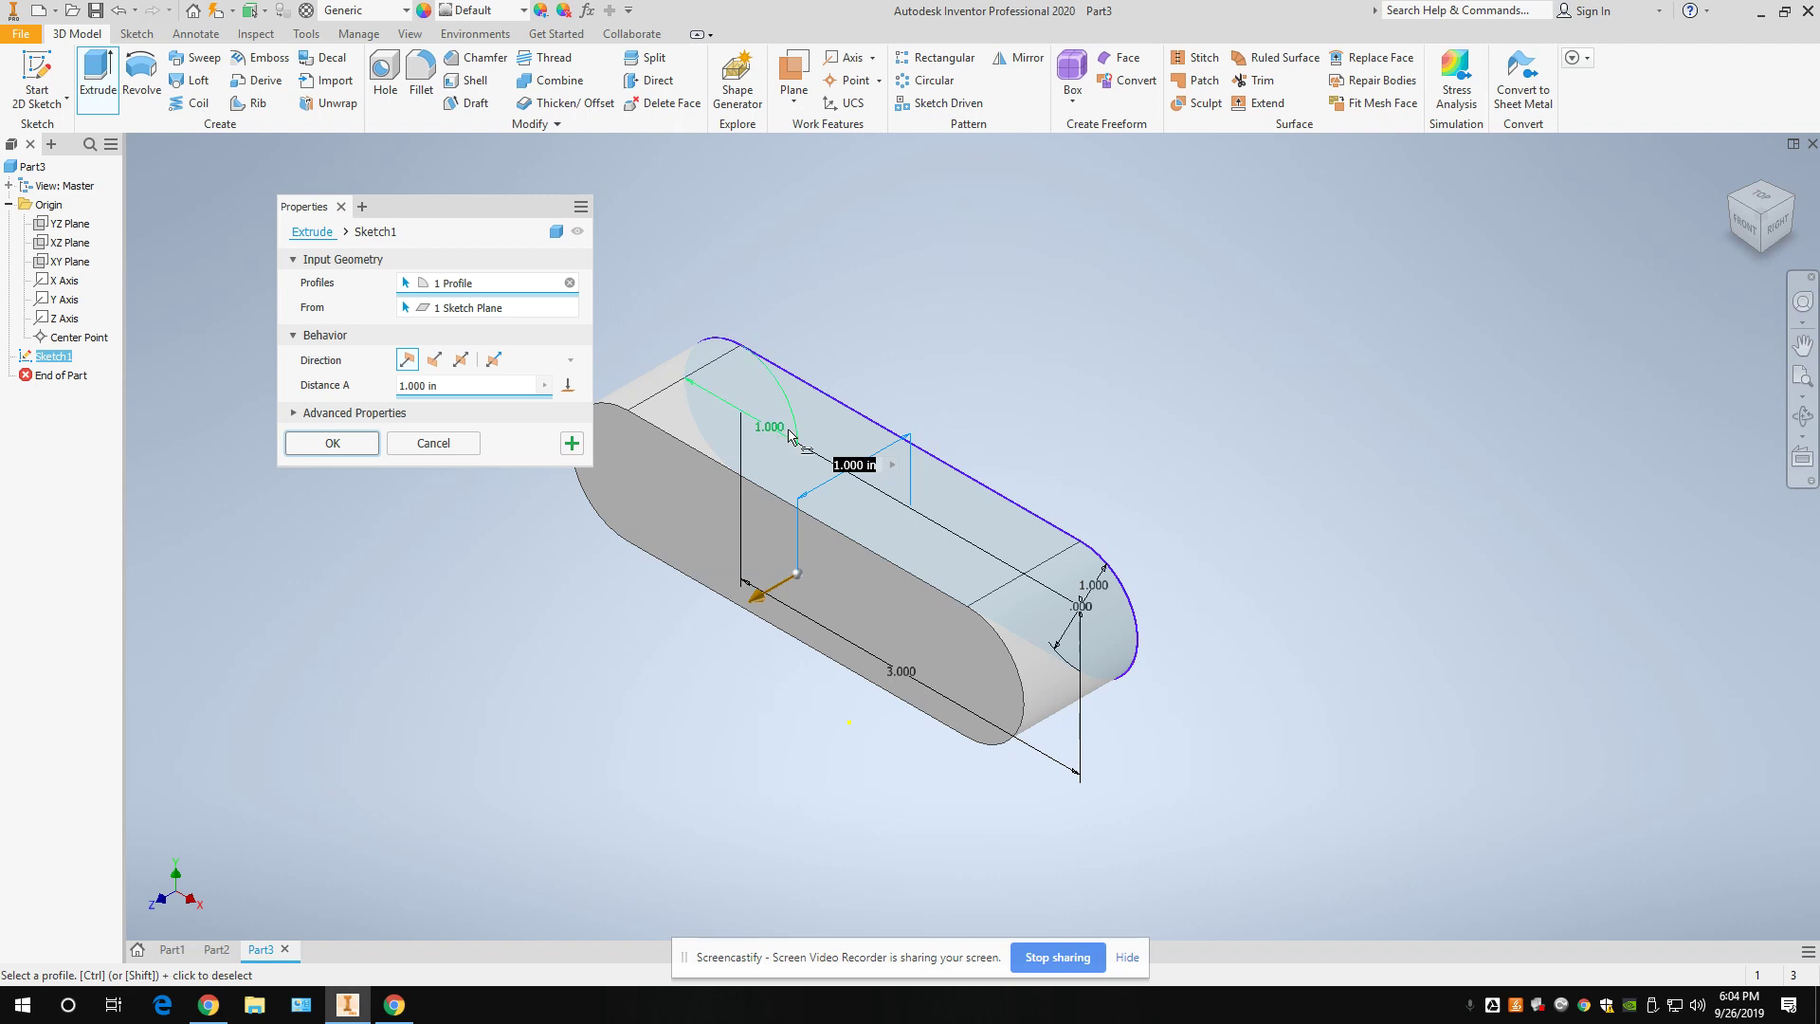
pyautogui.click(458, 387)
pyautogui.write('.5')
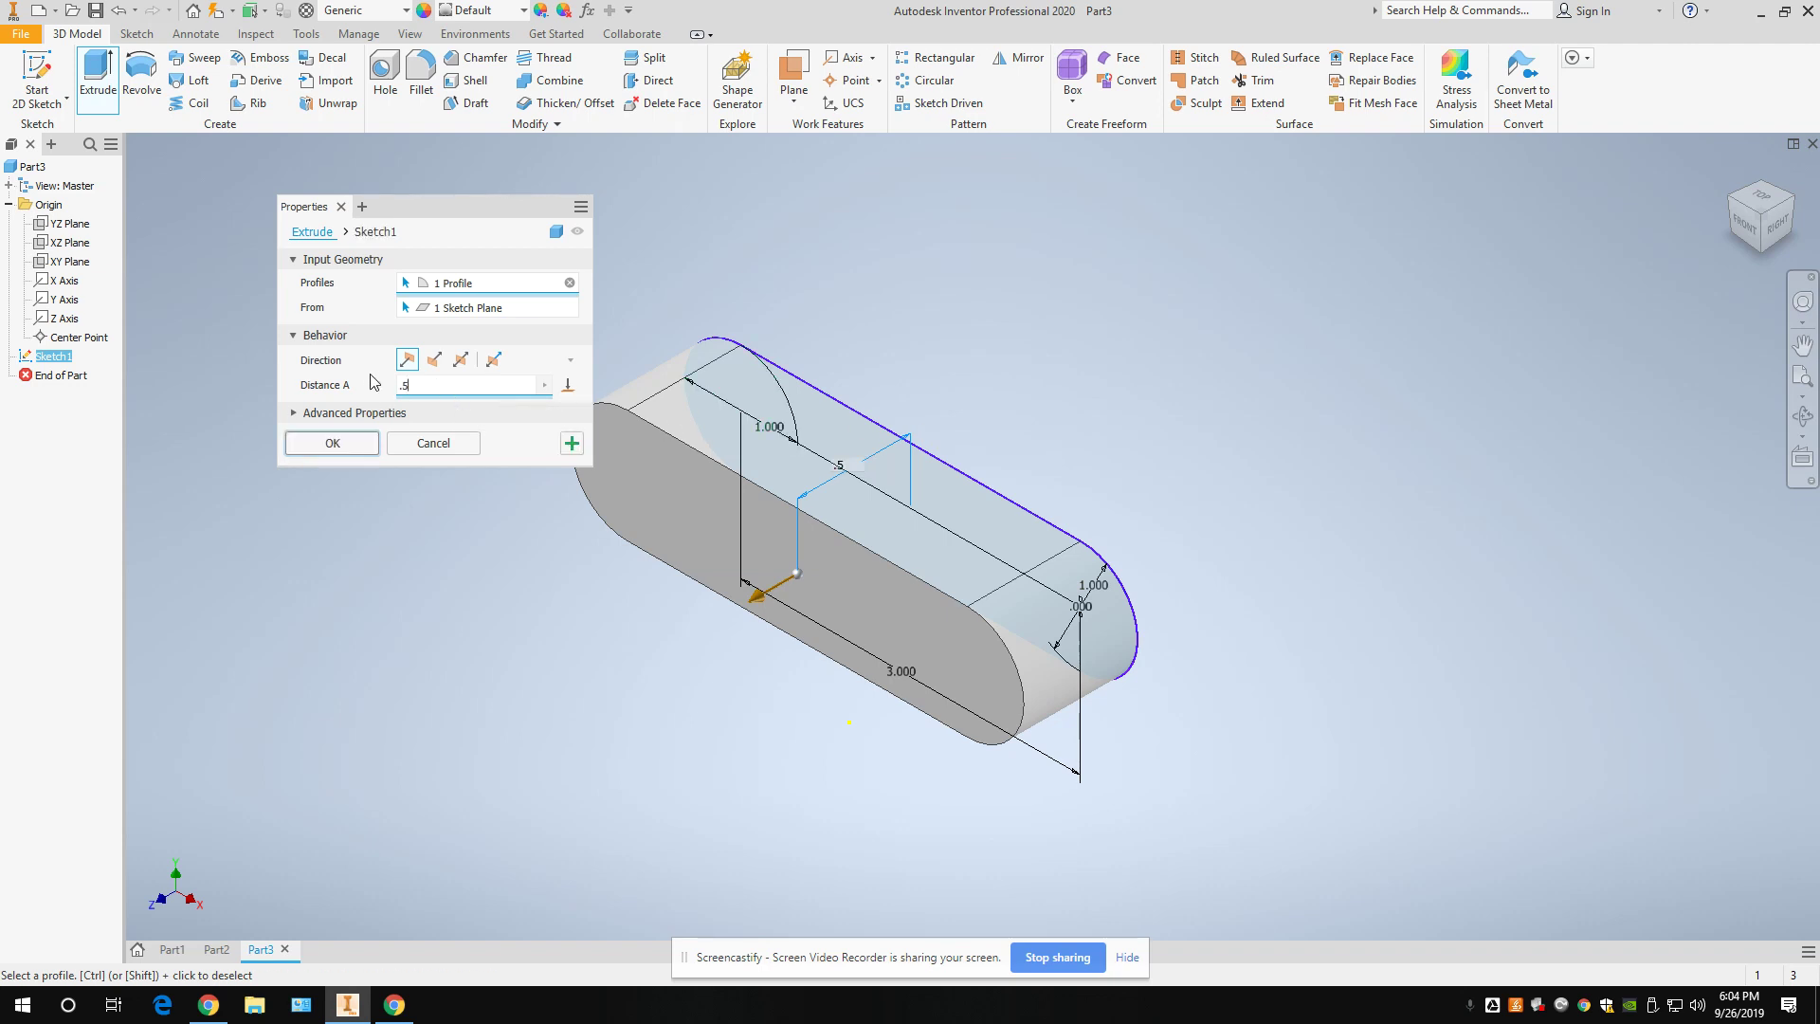
pyautogui.click(434, 360)
pyautogui.click(462, 360)
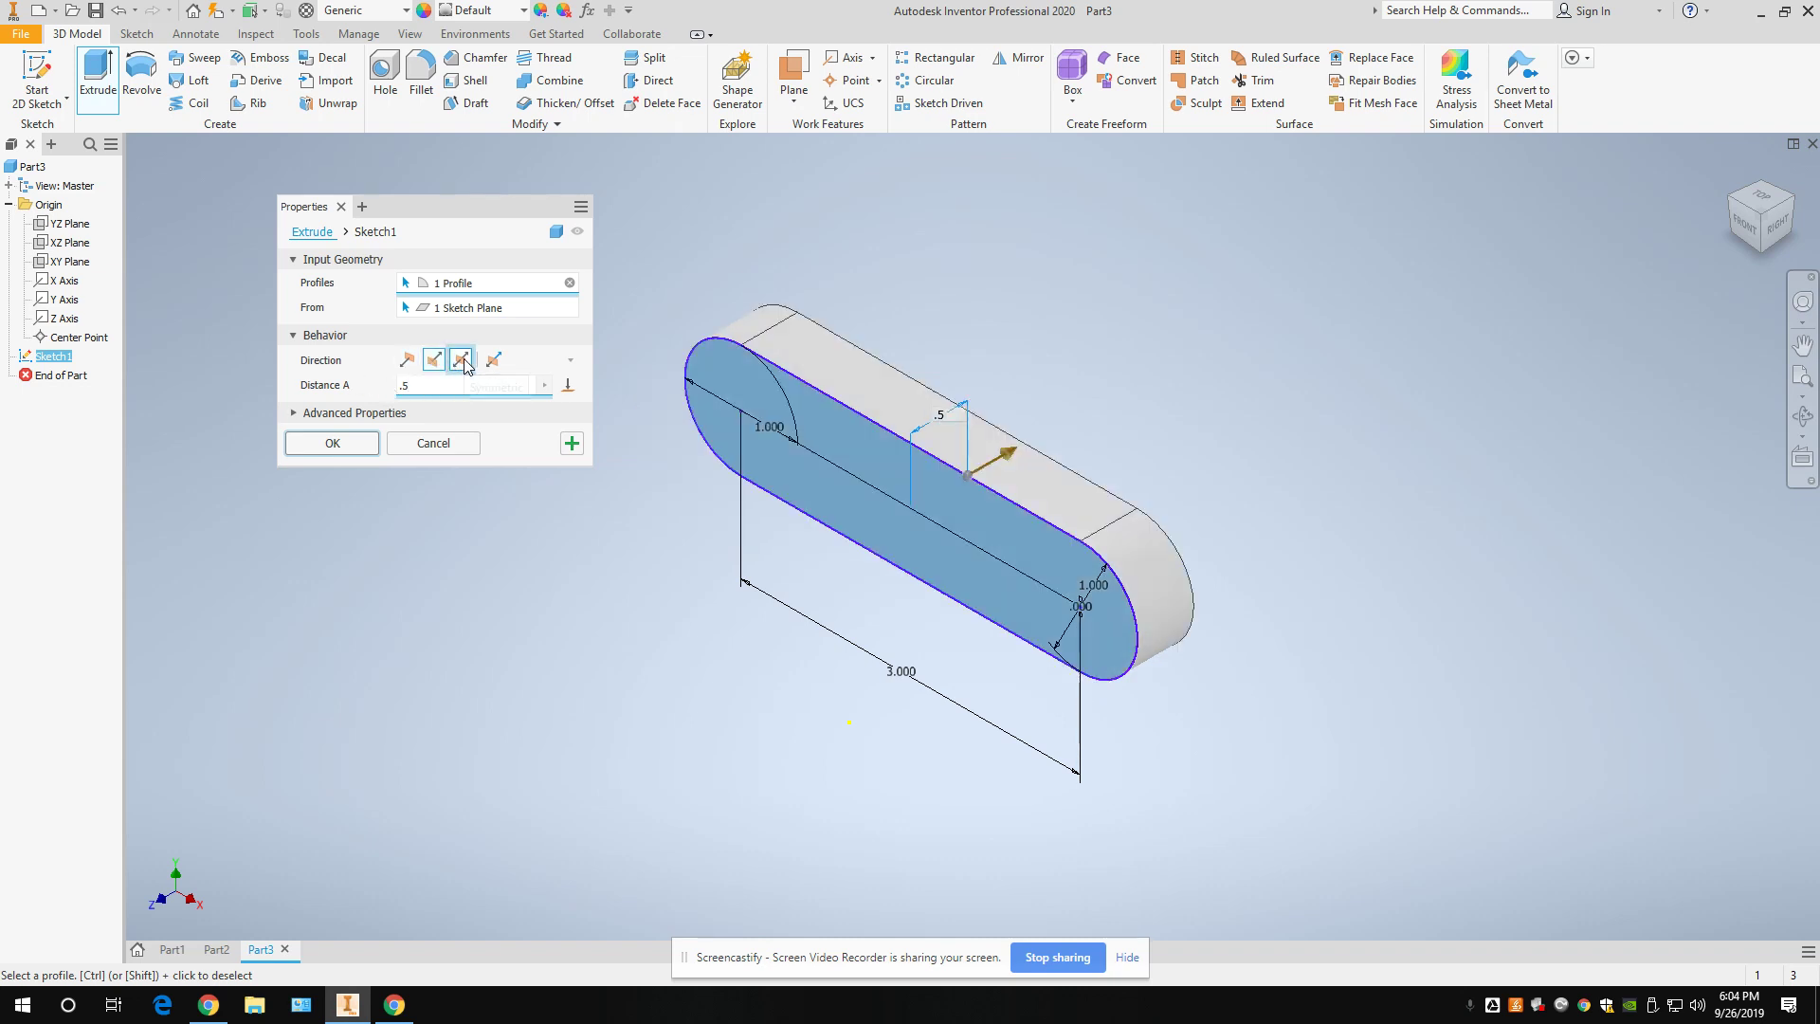
pyautogui.click(409, 361)
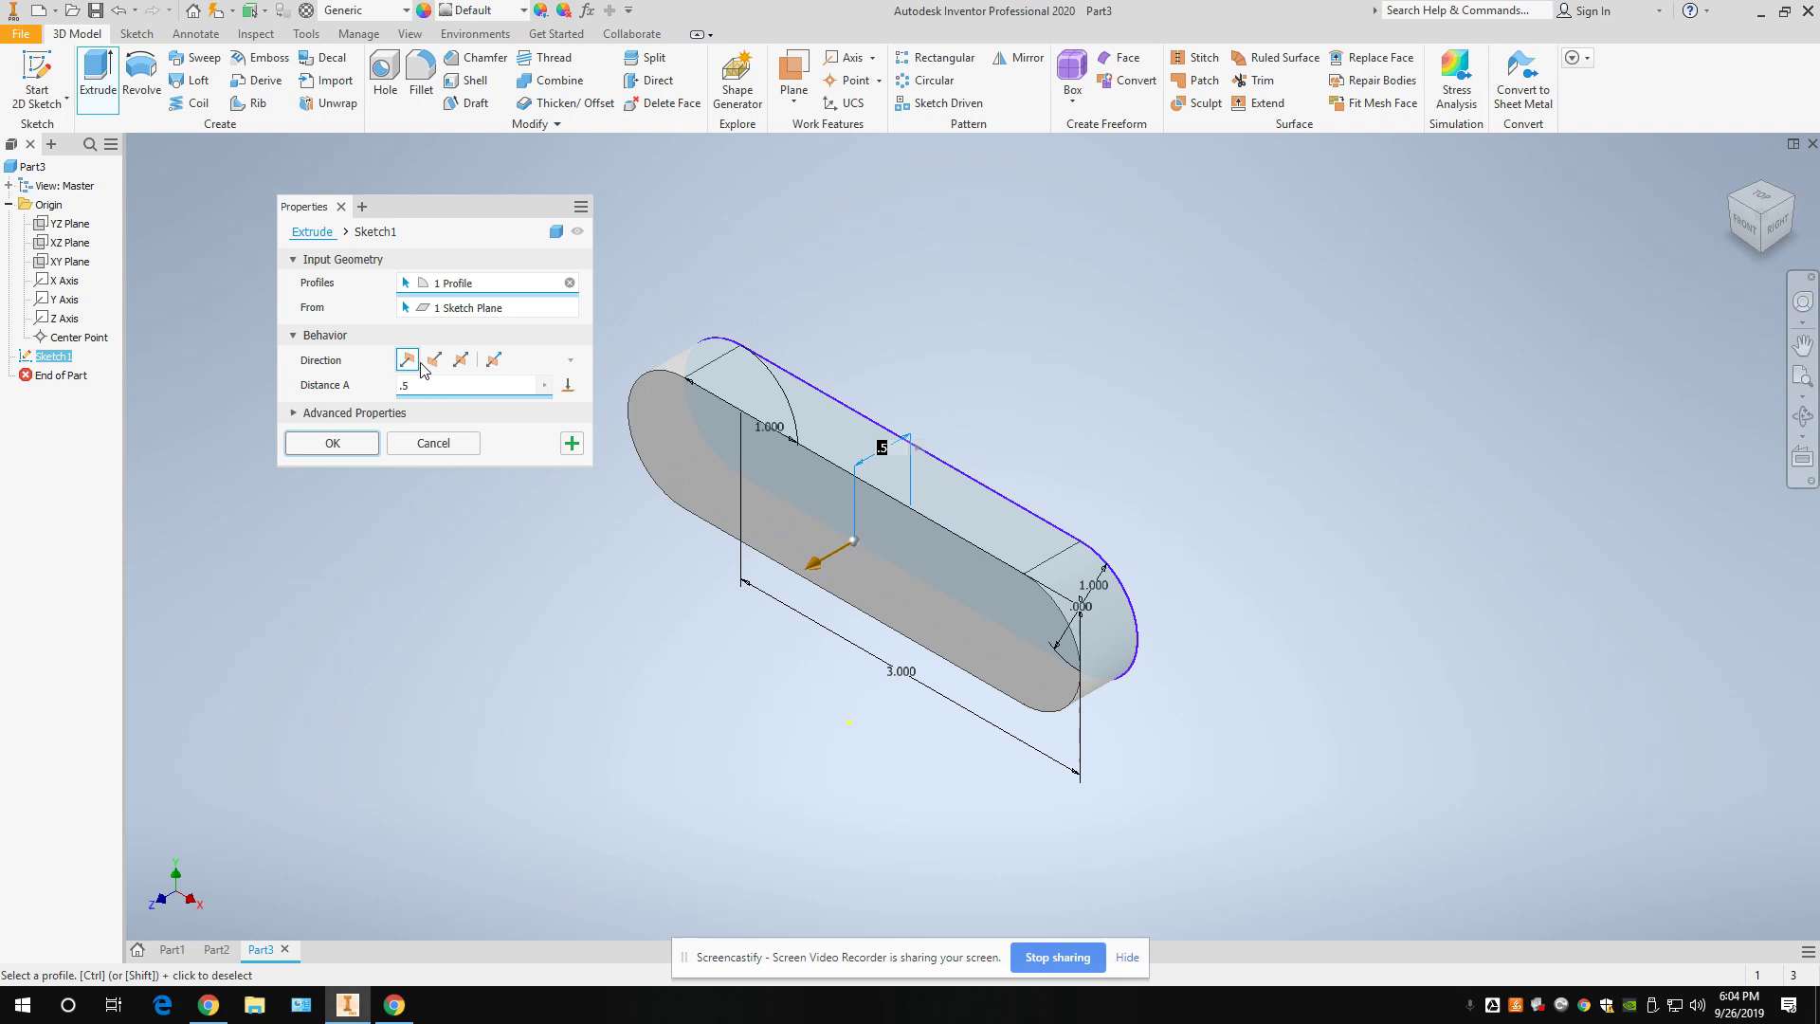
pyautogui.click(332, 444)
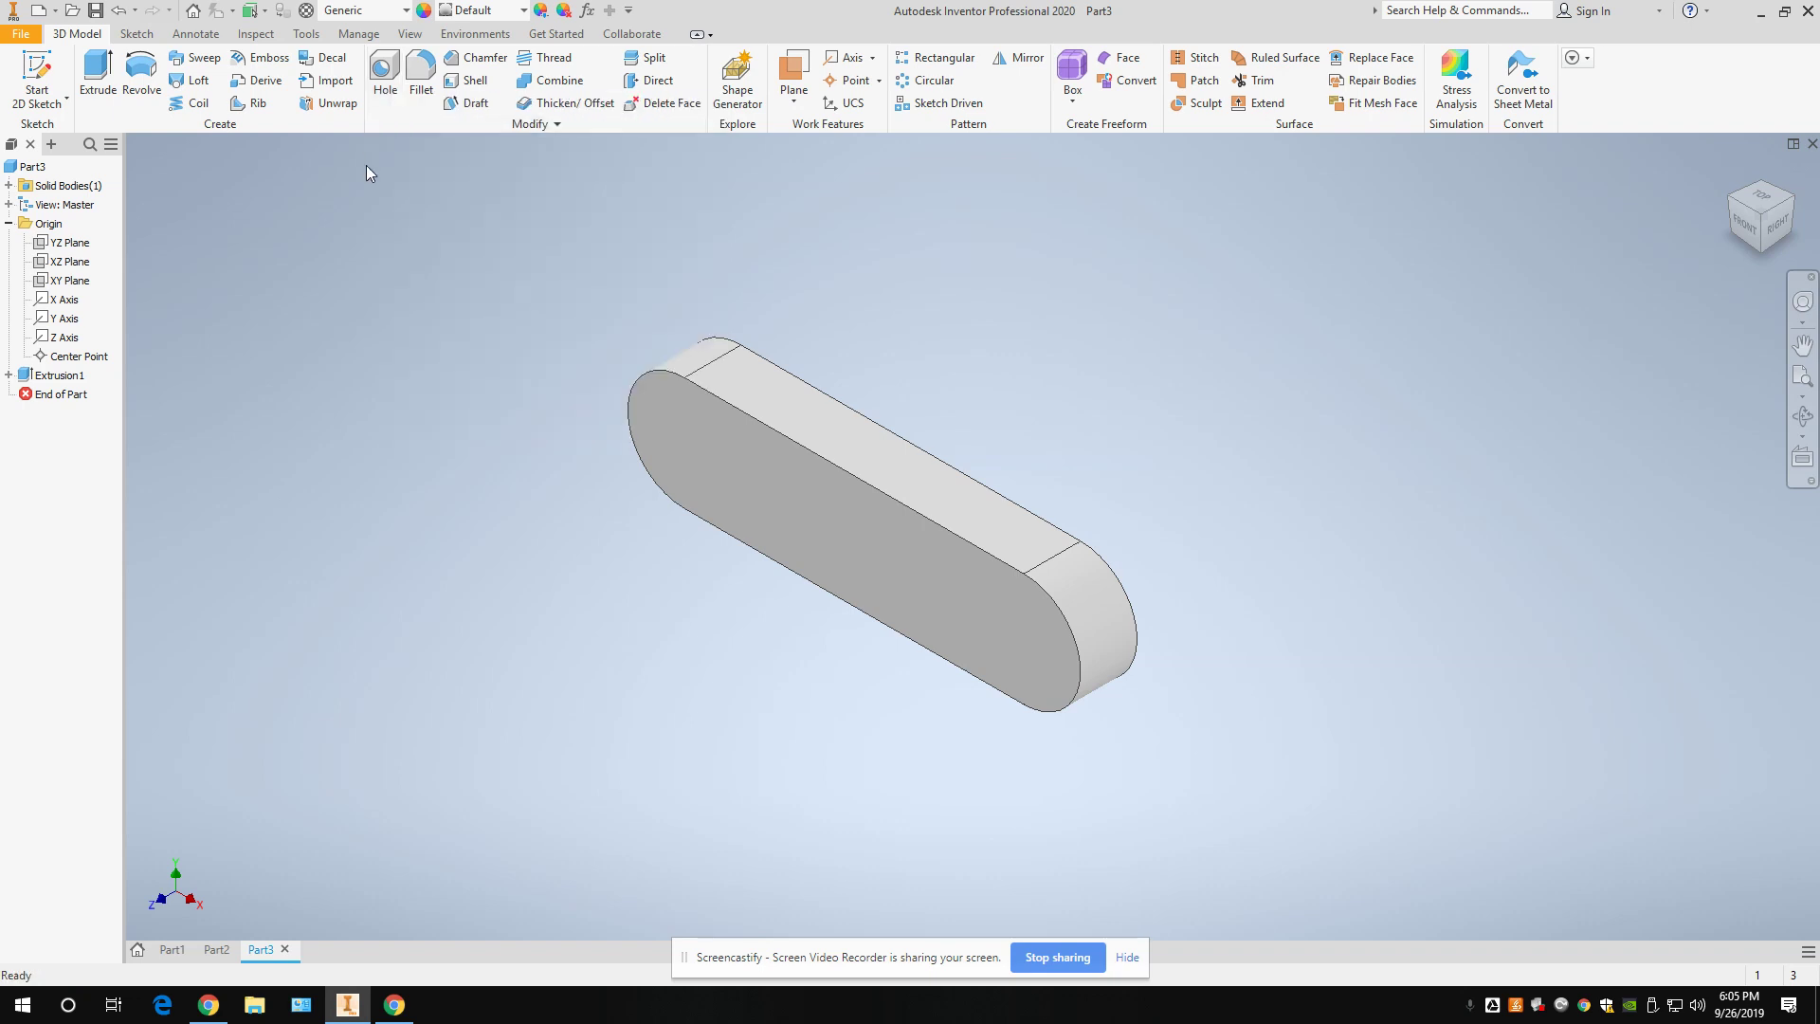
# Start a new sketch on the XY plane of the extruded part.
pyautogui.click(381, 75)
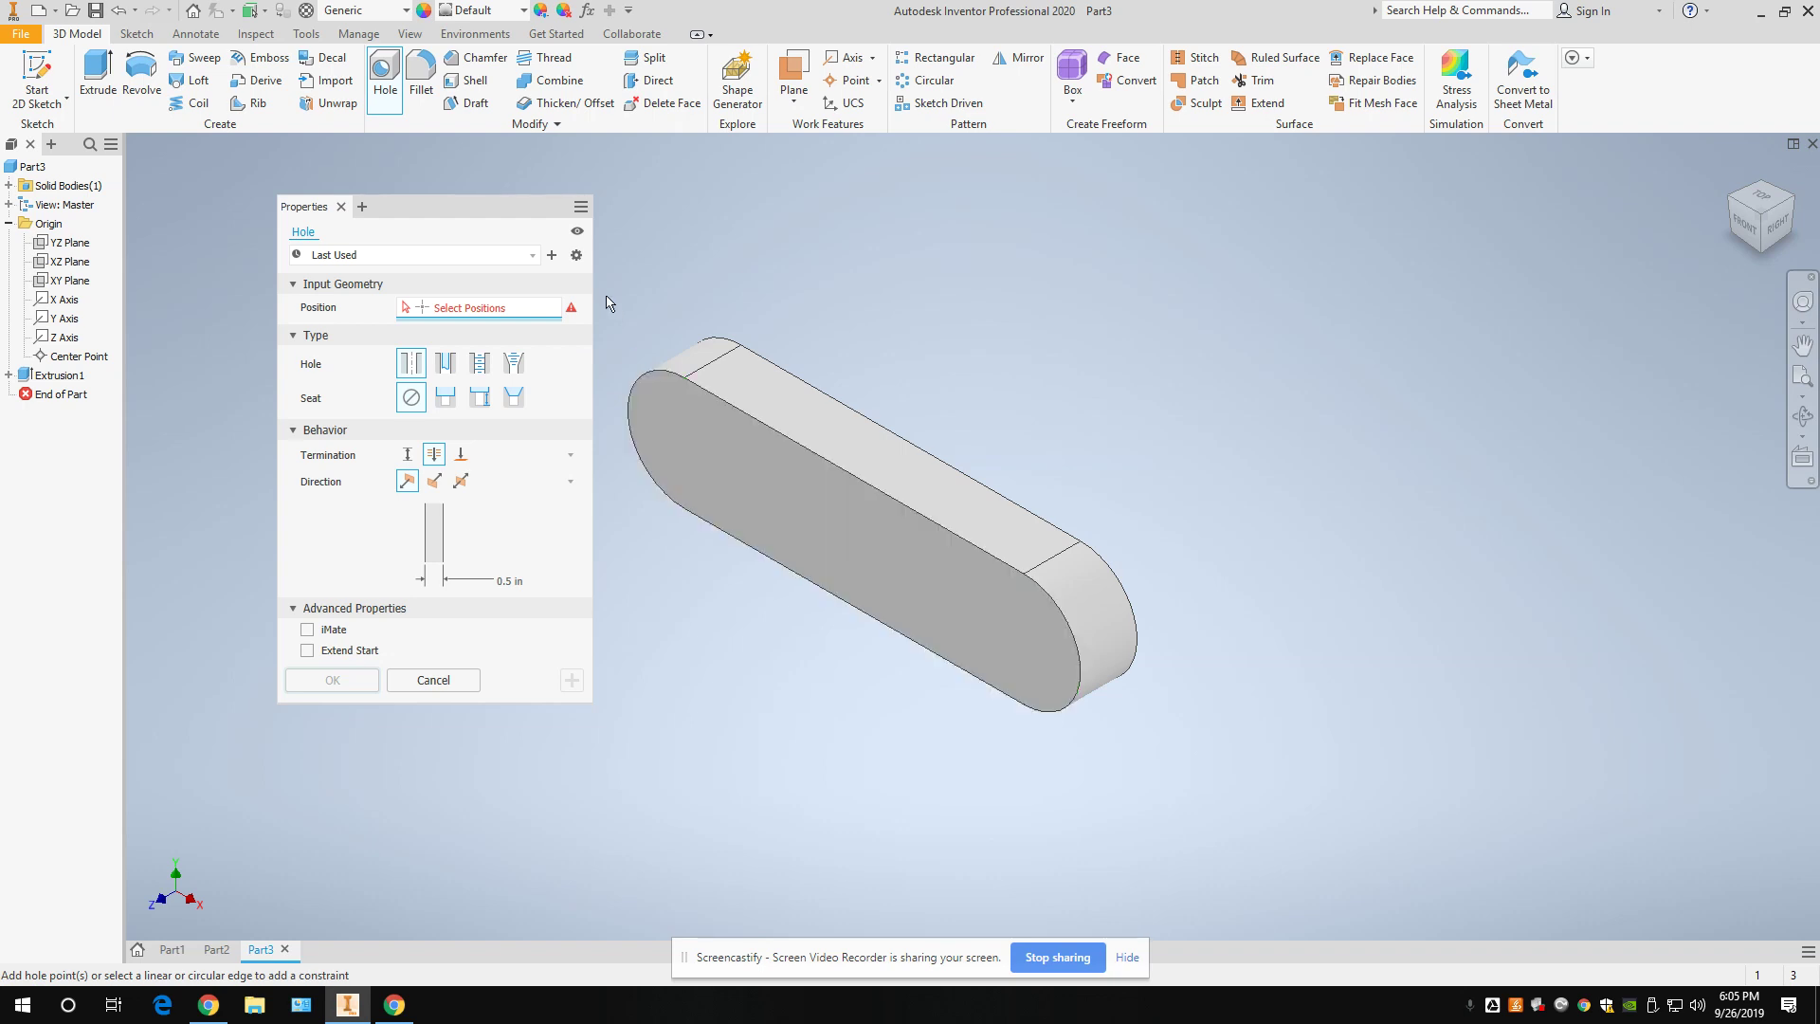
pyautogui.click(432, 679)
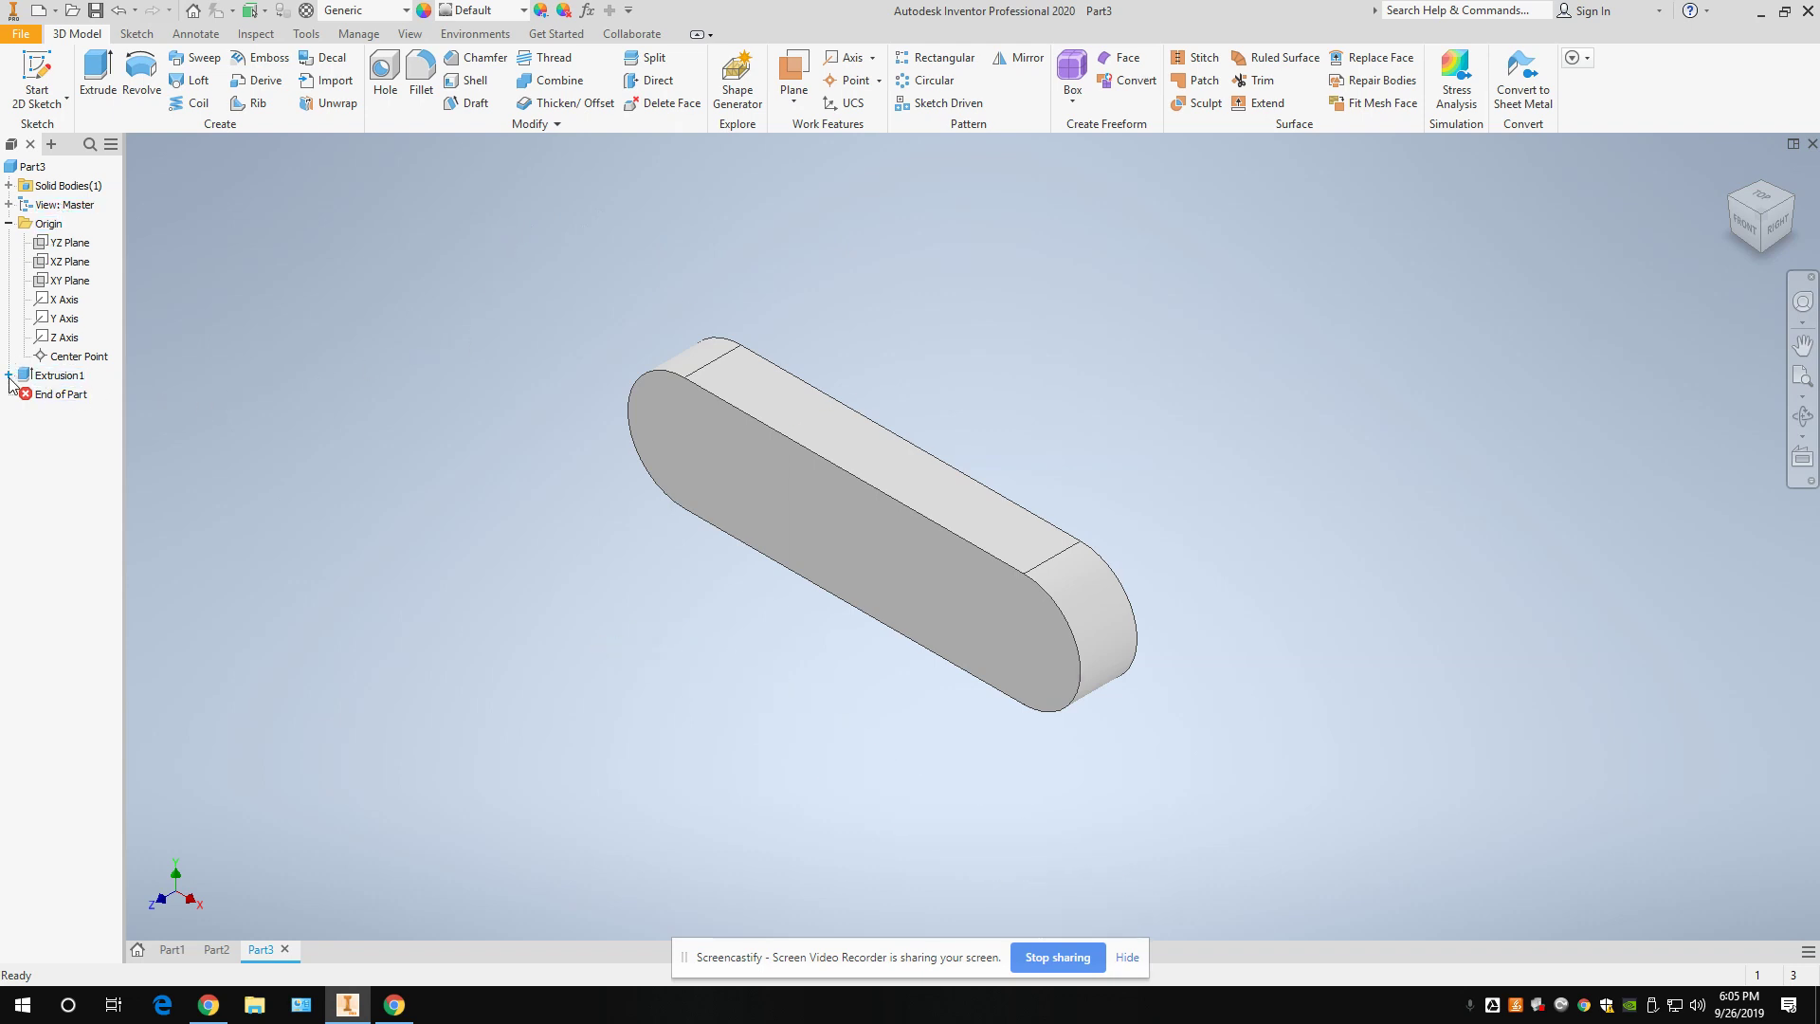
pyautogui.rightClick(78, 288)
pyautogui.click(133, 334)
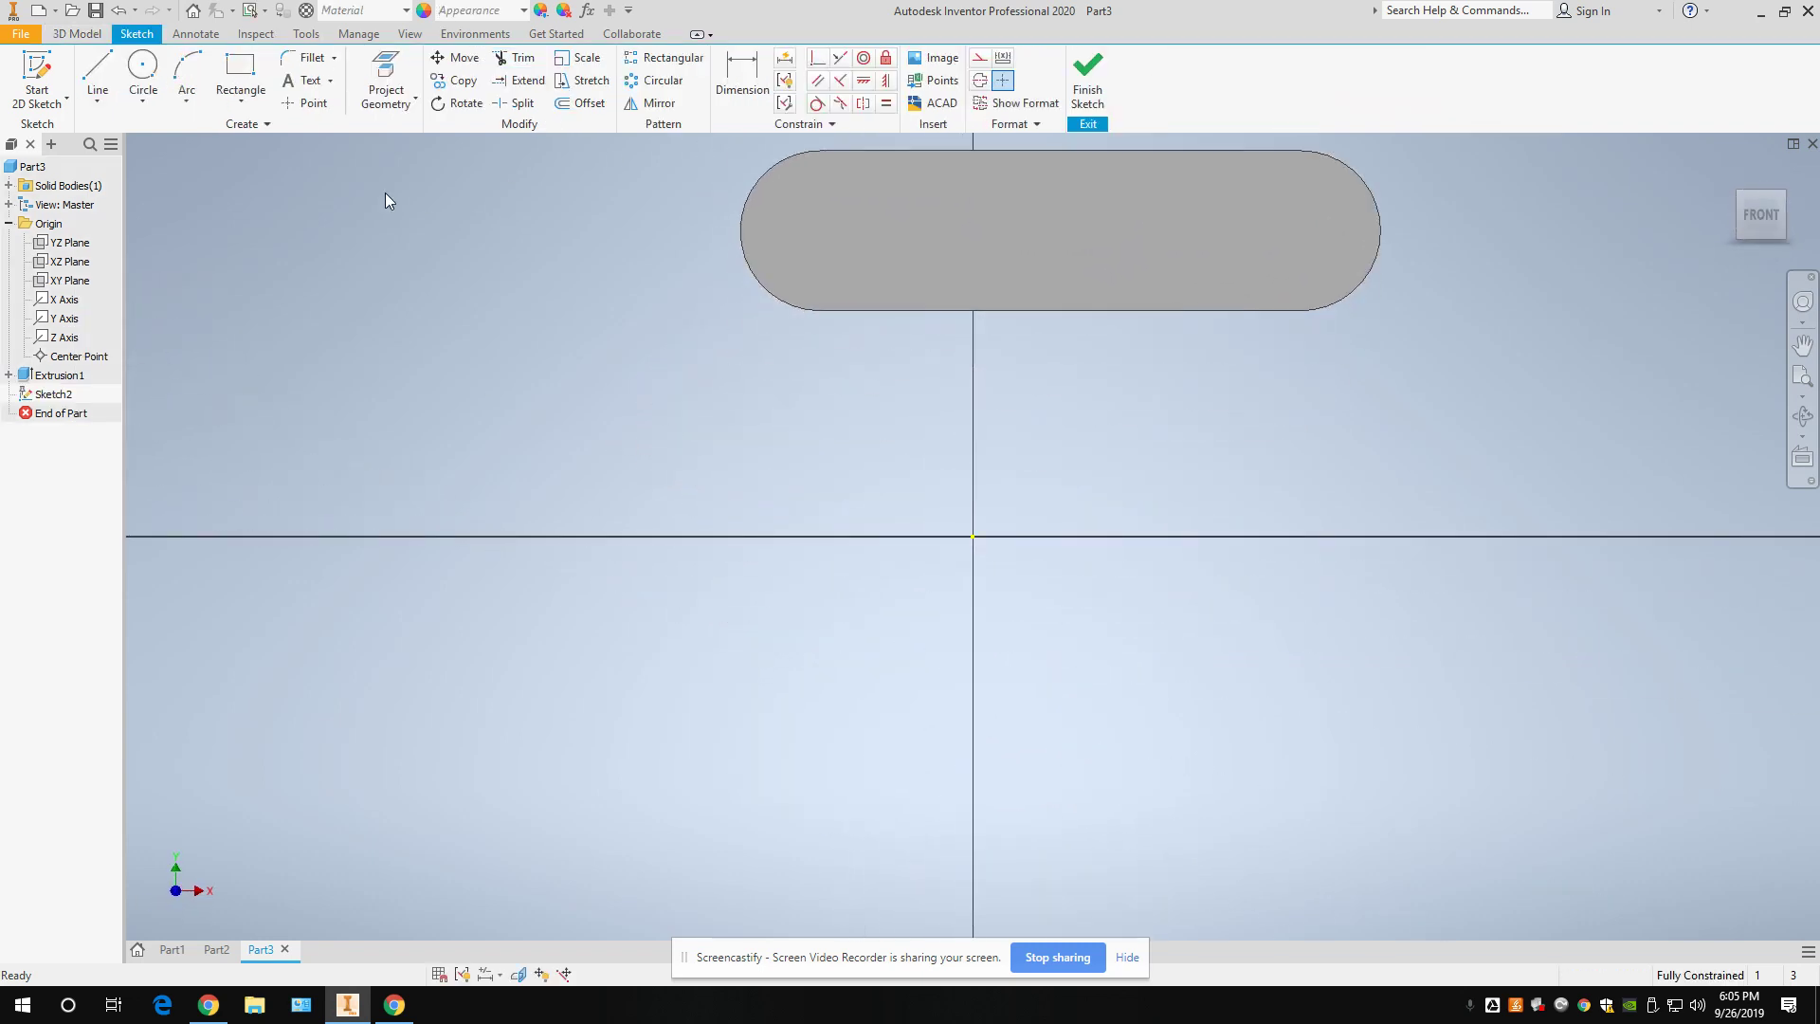
# Sketch a large circle beside the slot-shaped part and a smaller separate circle above and outside it.
pyautogui.click(142, 76)
pyautogui.click(493, 465)
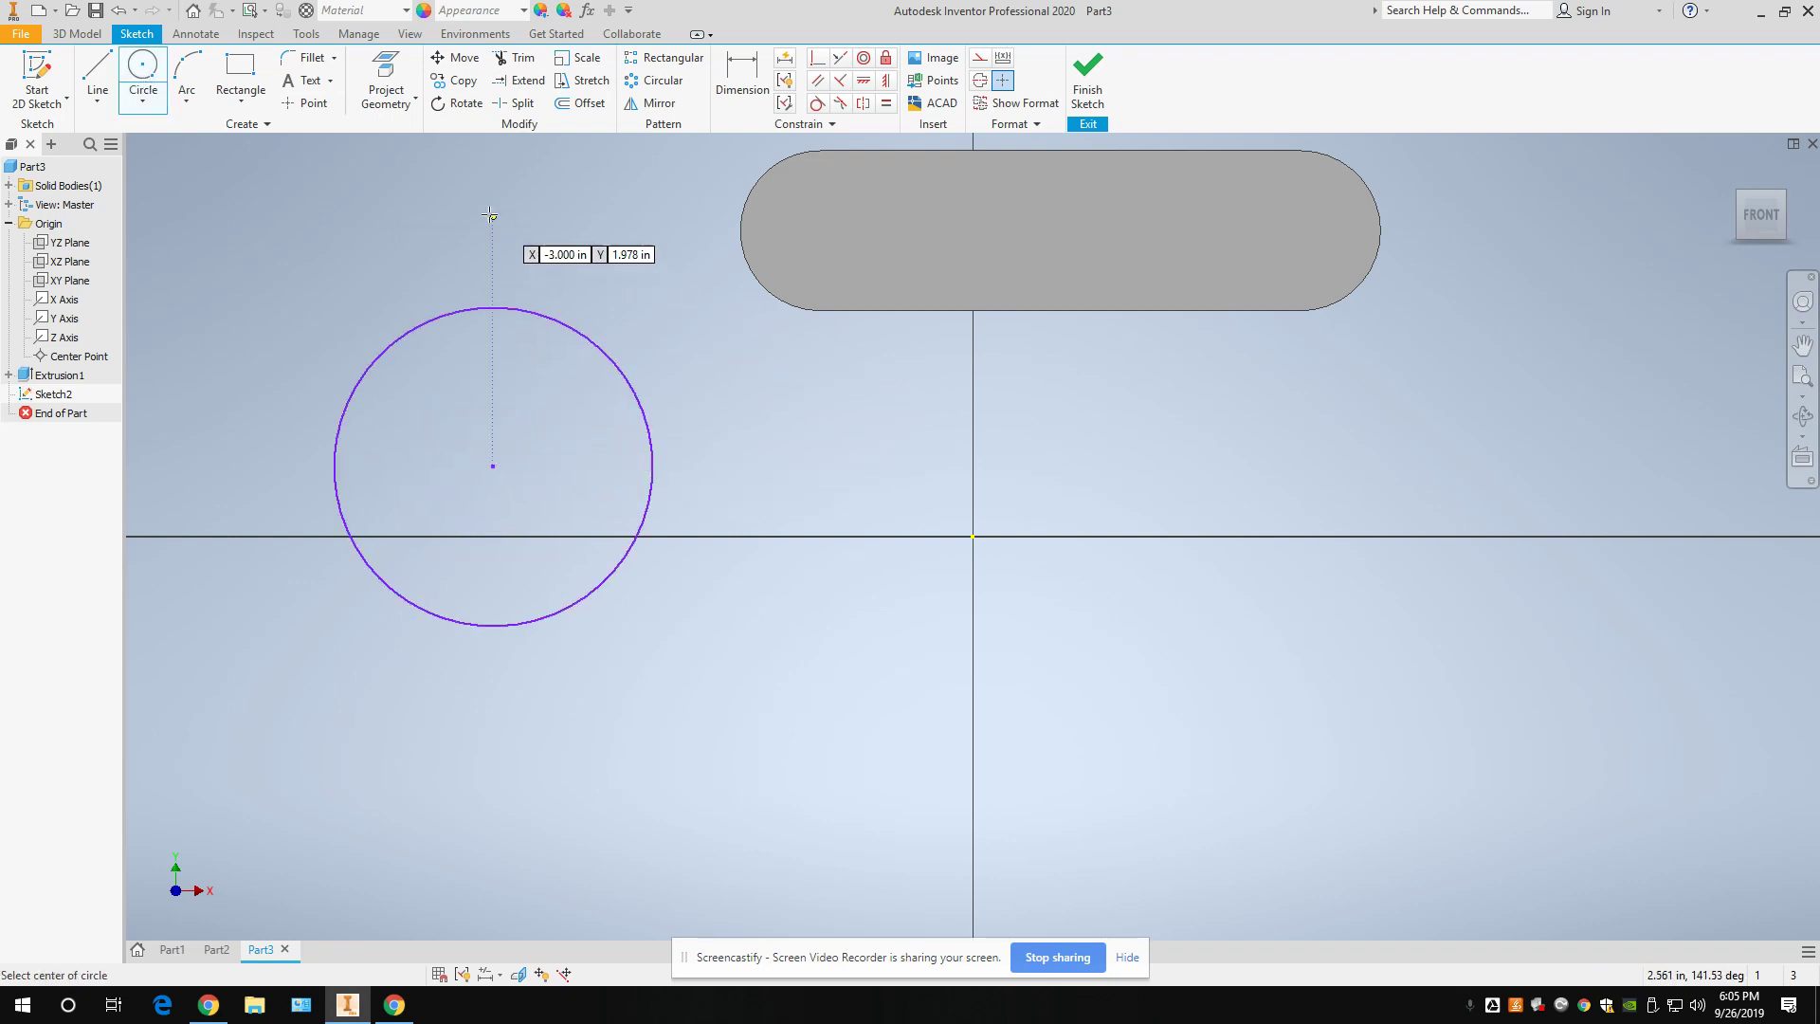
pyautogui.click(229, 274)
pyautogui.click(289, 214)
# Sketch a three-point arc below the X axis, between the large circle and the Y axis, and end the Arc command.
pyautogui.click(186, 76)
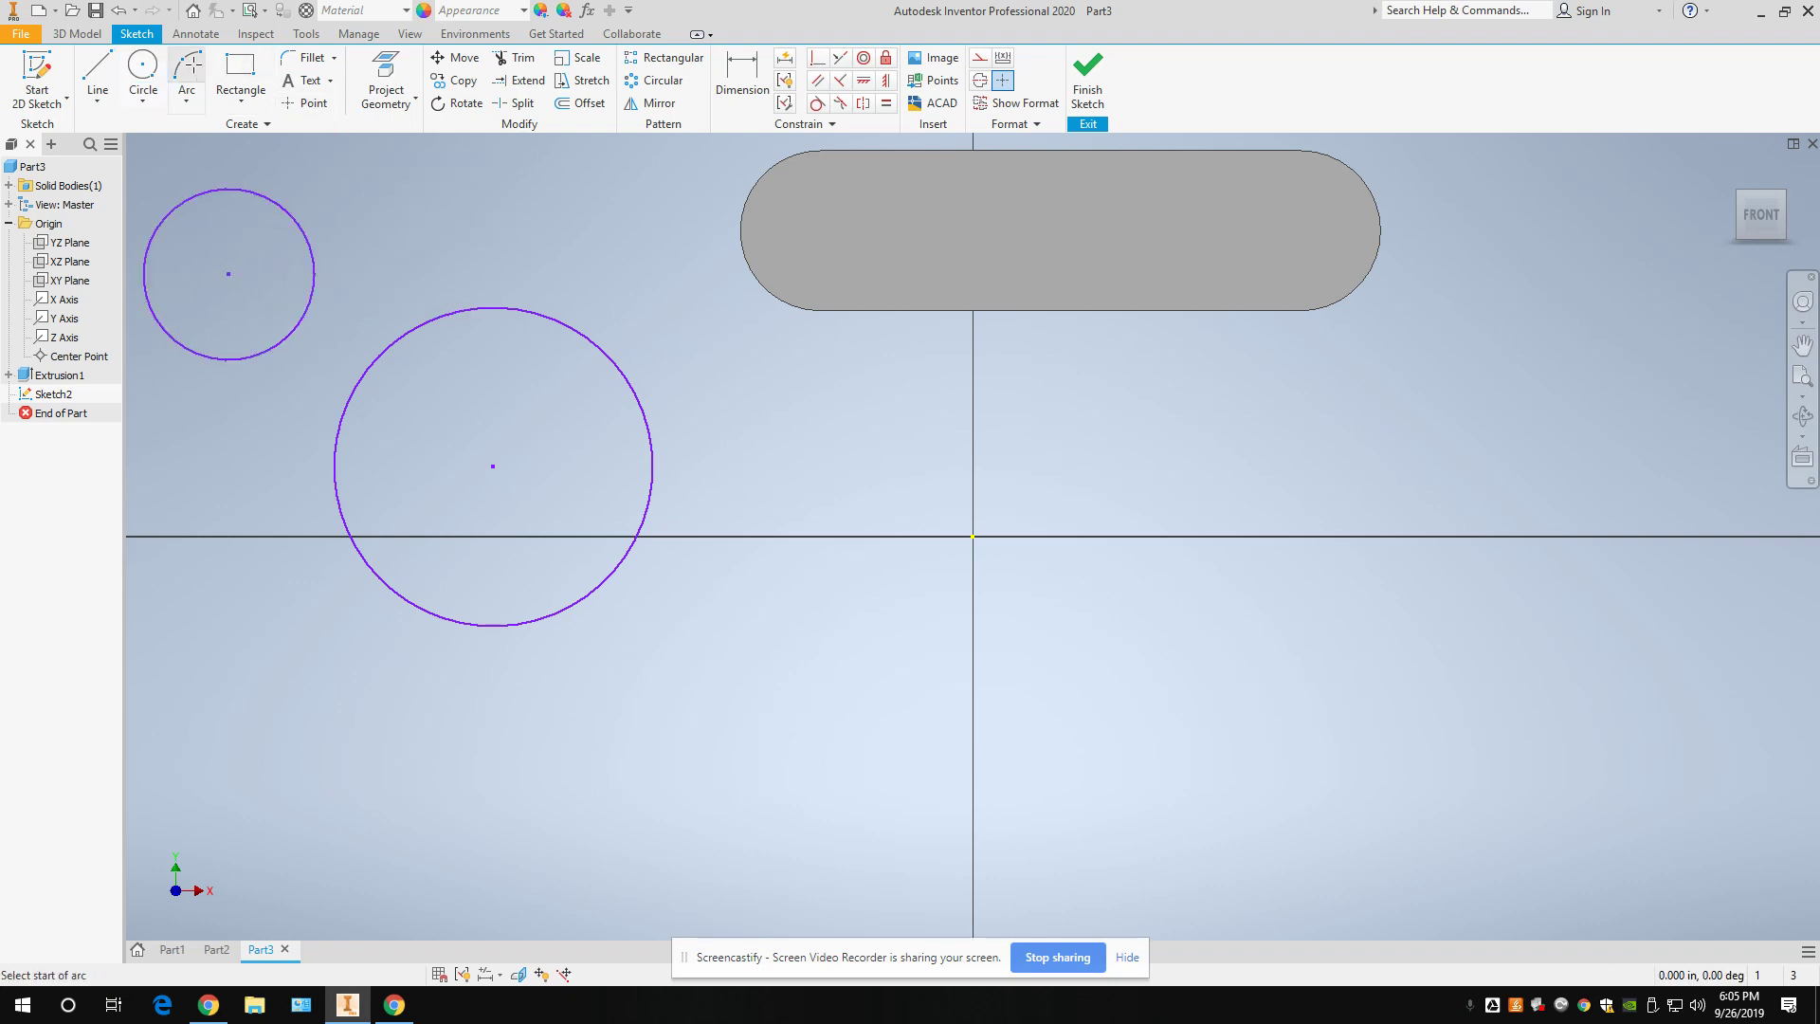
pyautogui.click(858, 736)
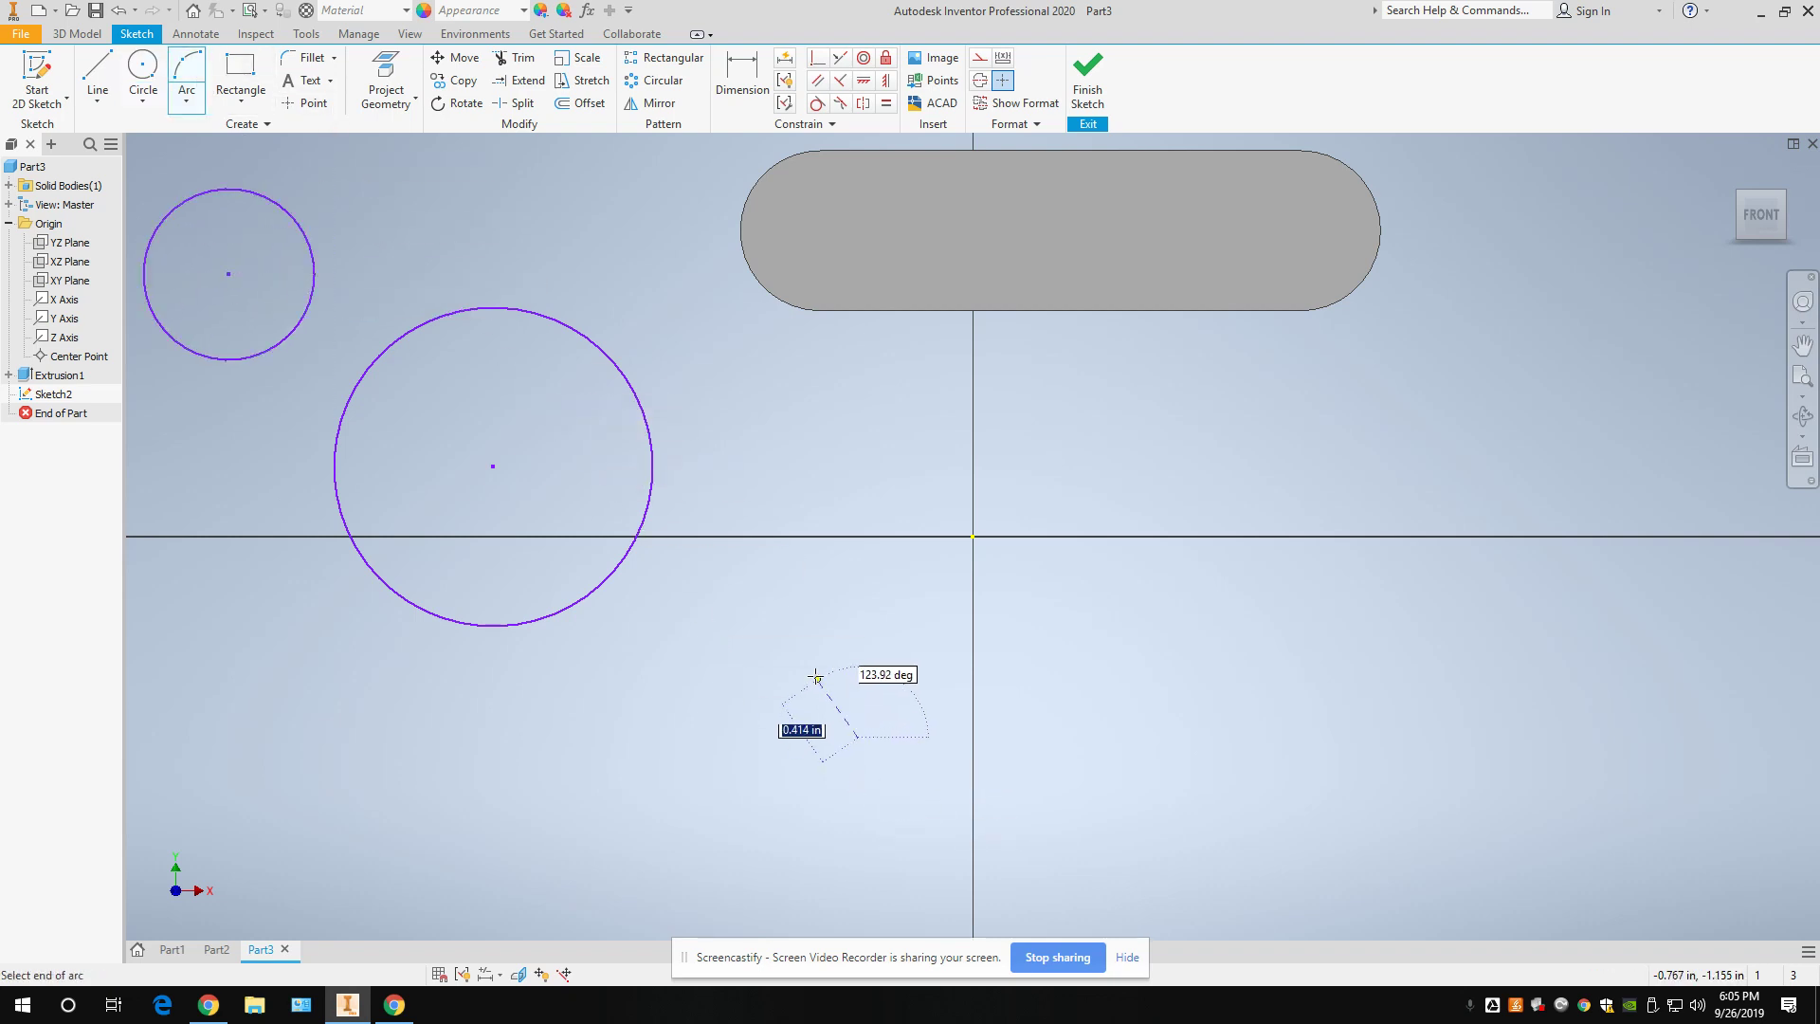
pyautogui.click(766, 618)
pyautogui.click(836, 616)
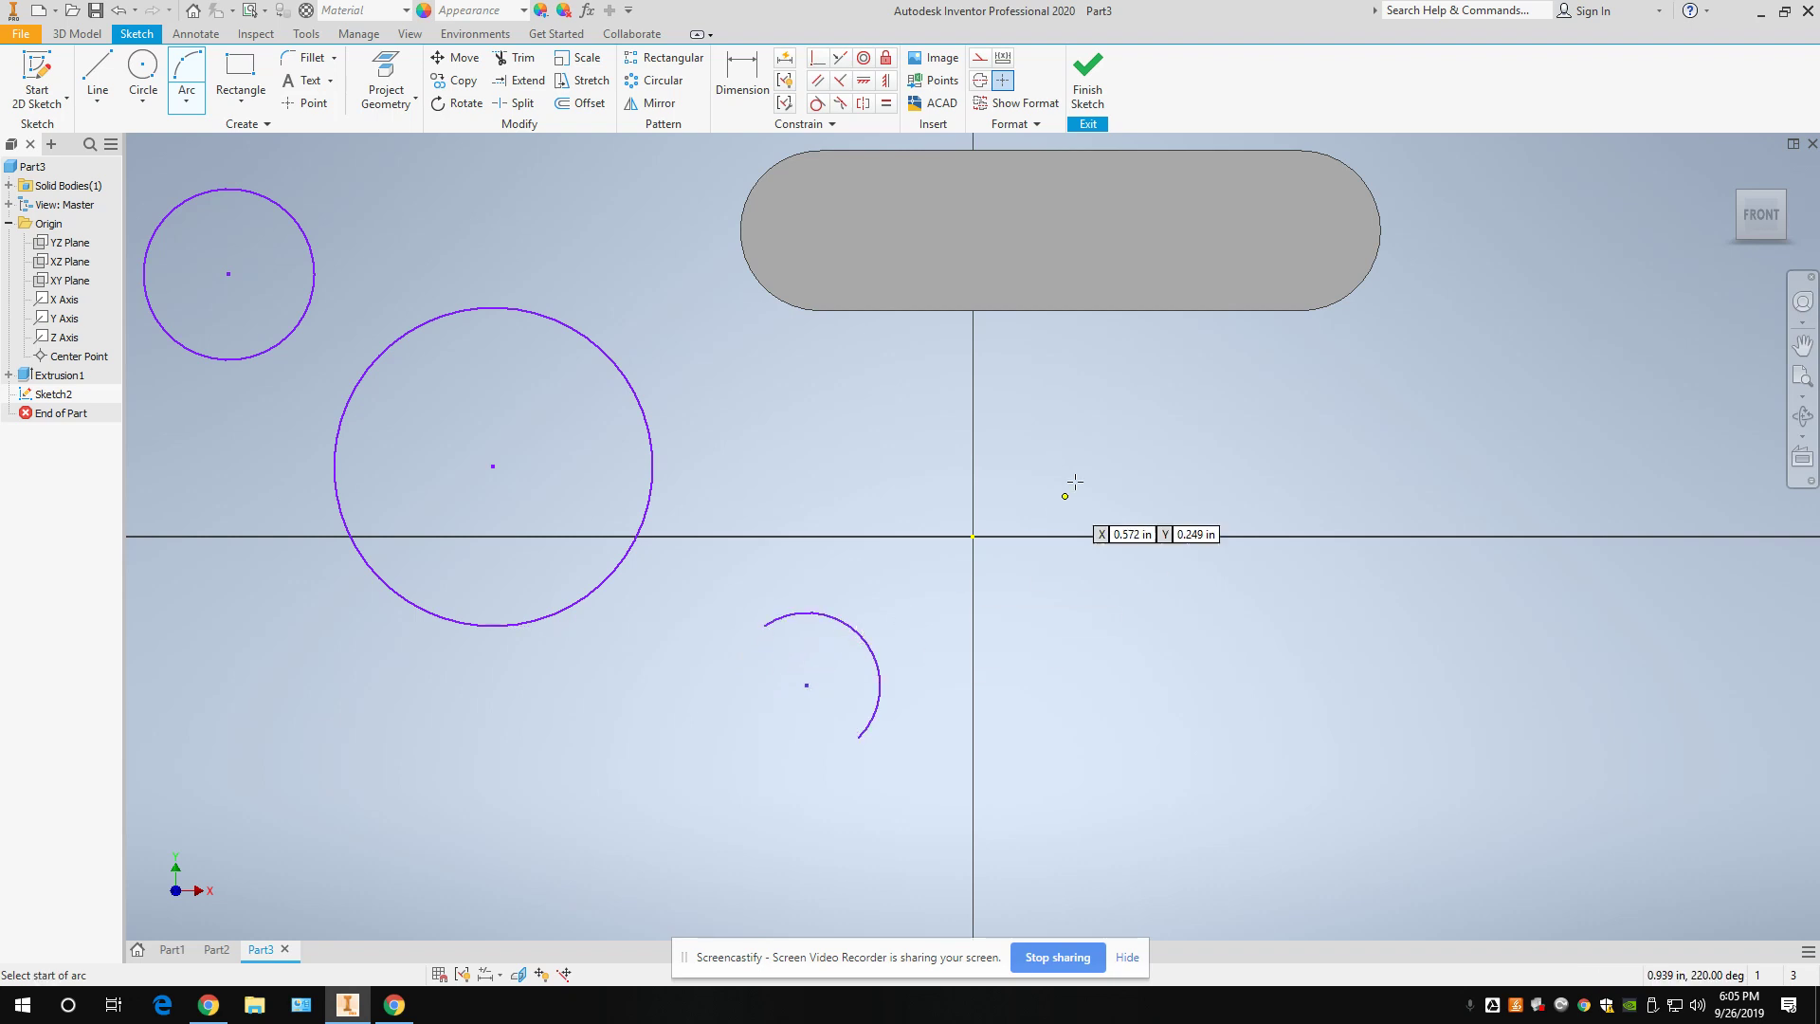
pyautogui.rightClick(496, 182)
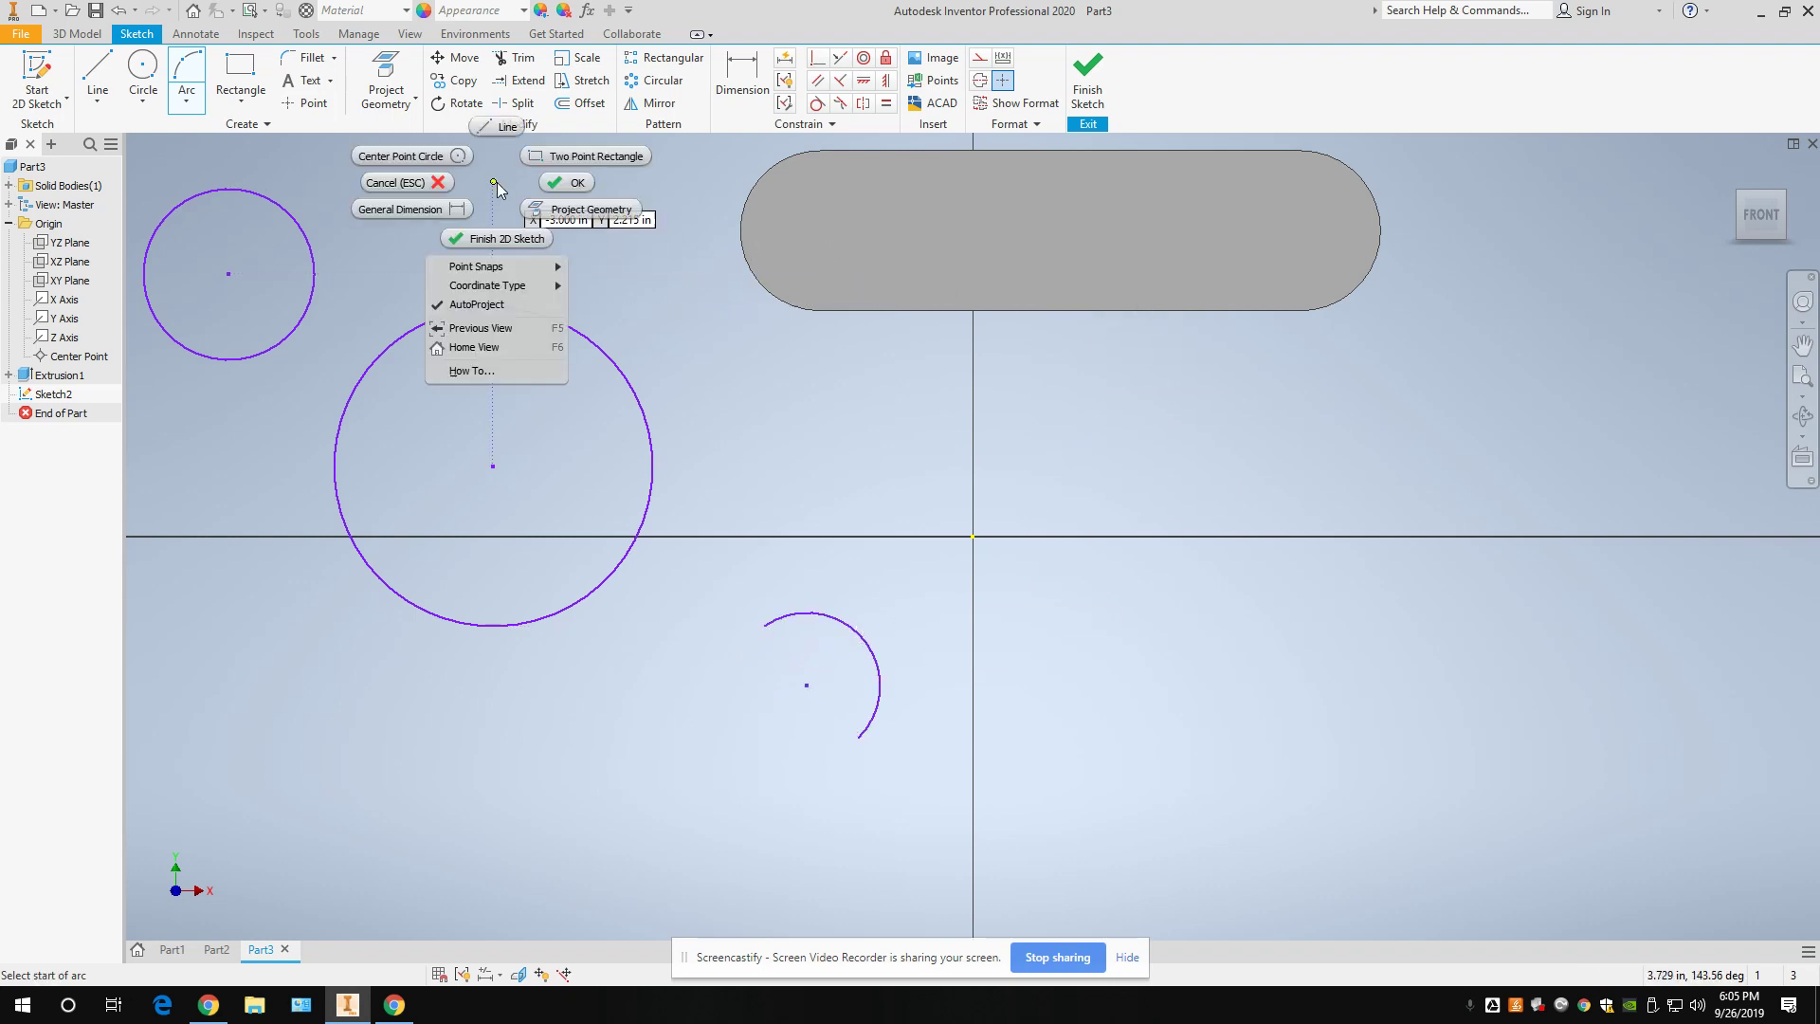
pyautogui.click(548, 186)
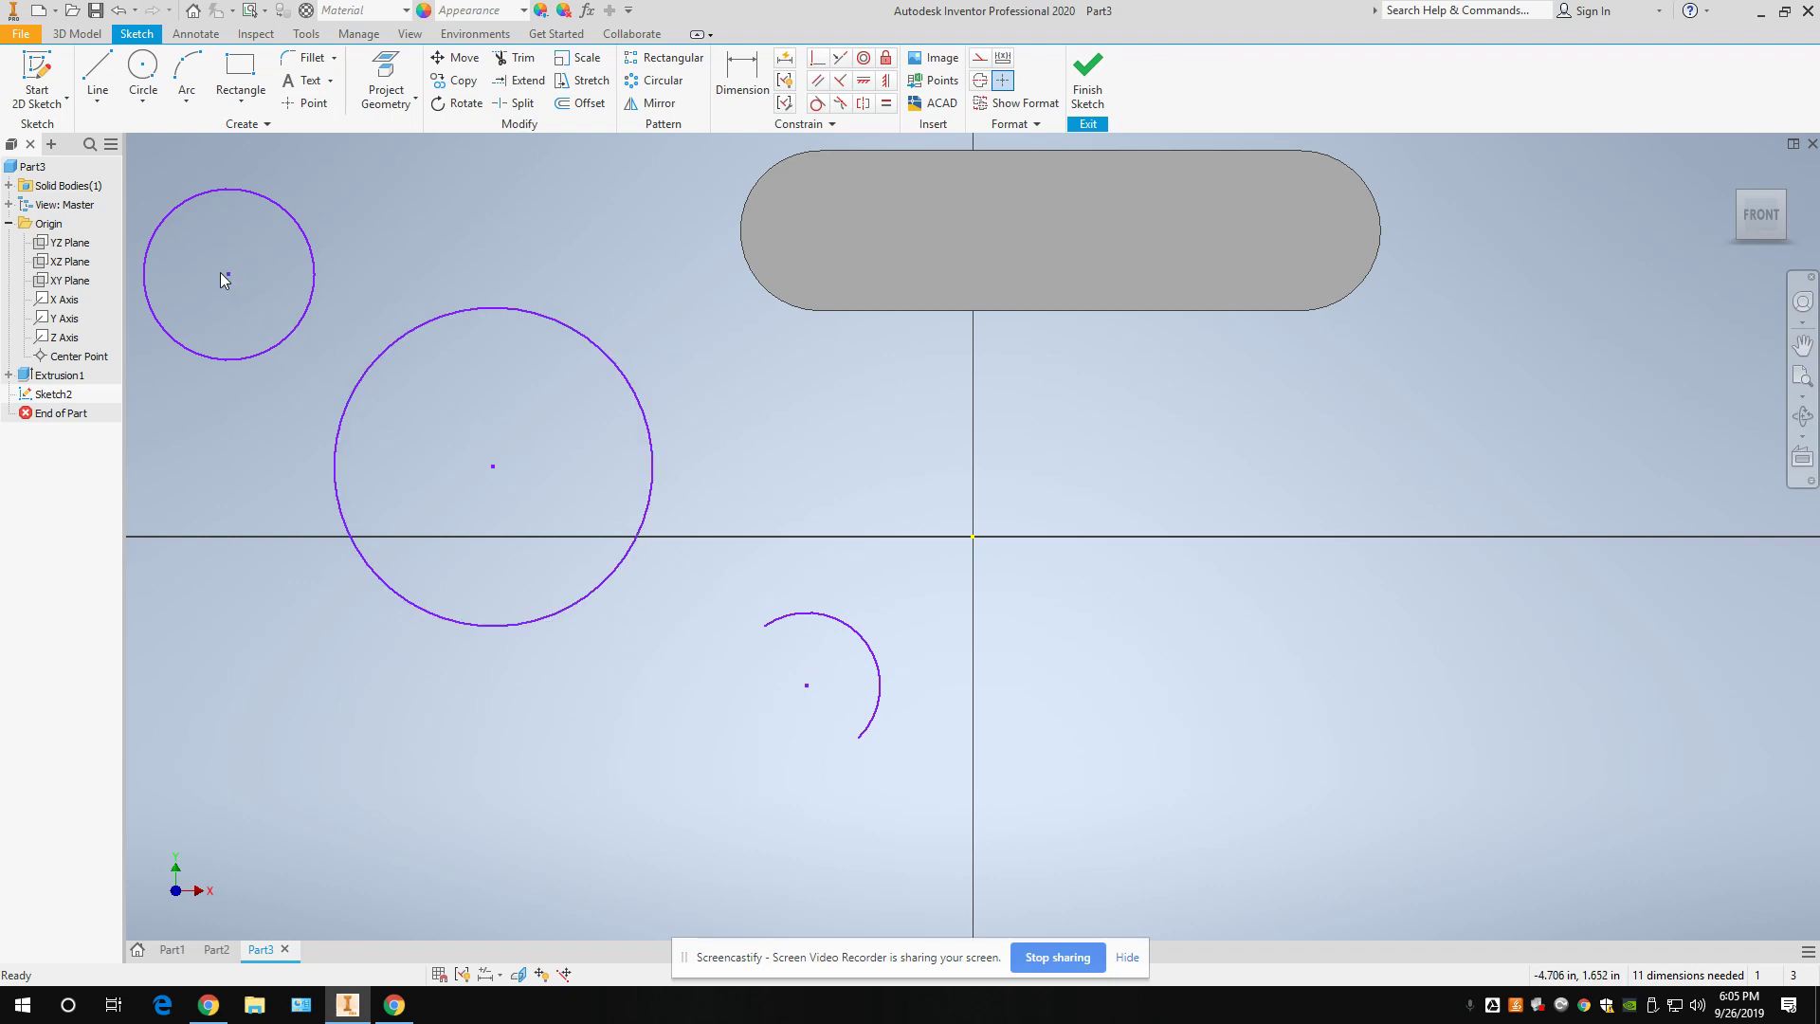
# Try constraining the arc and the small circle concentric with the large circle, and undo both constraints.
pyautogui.click(864, 59)
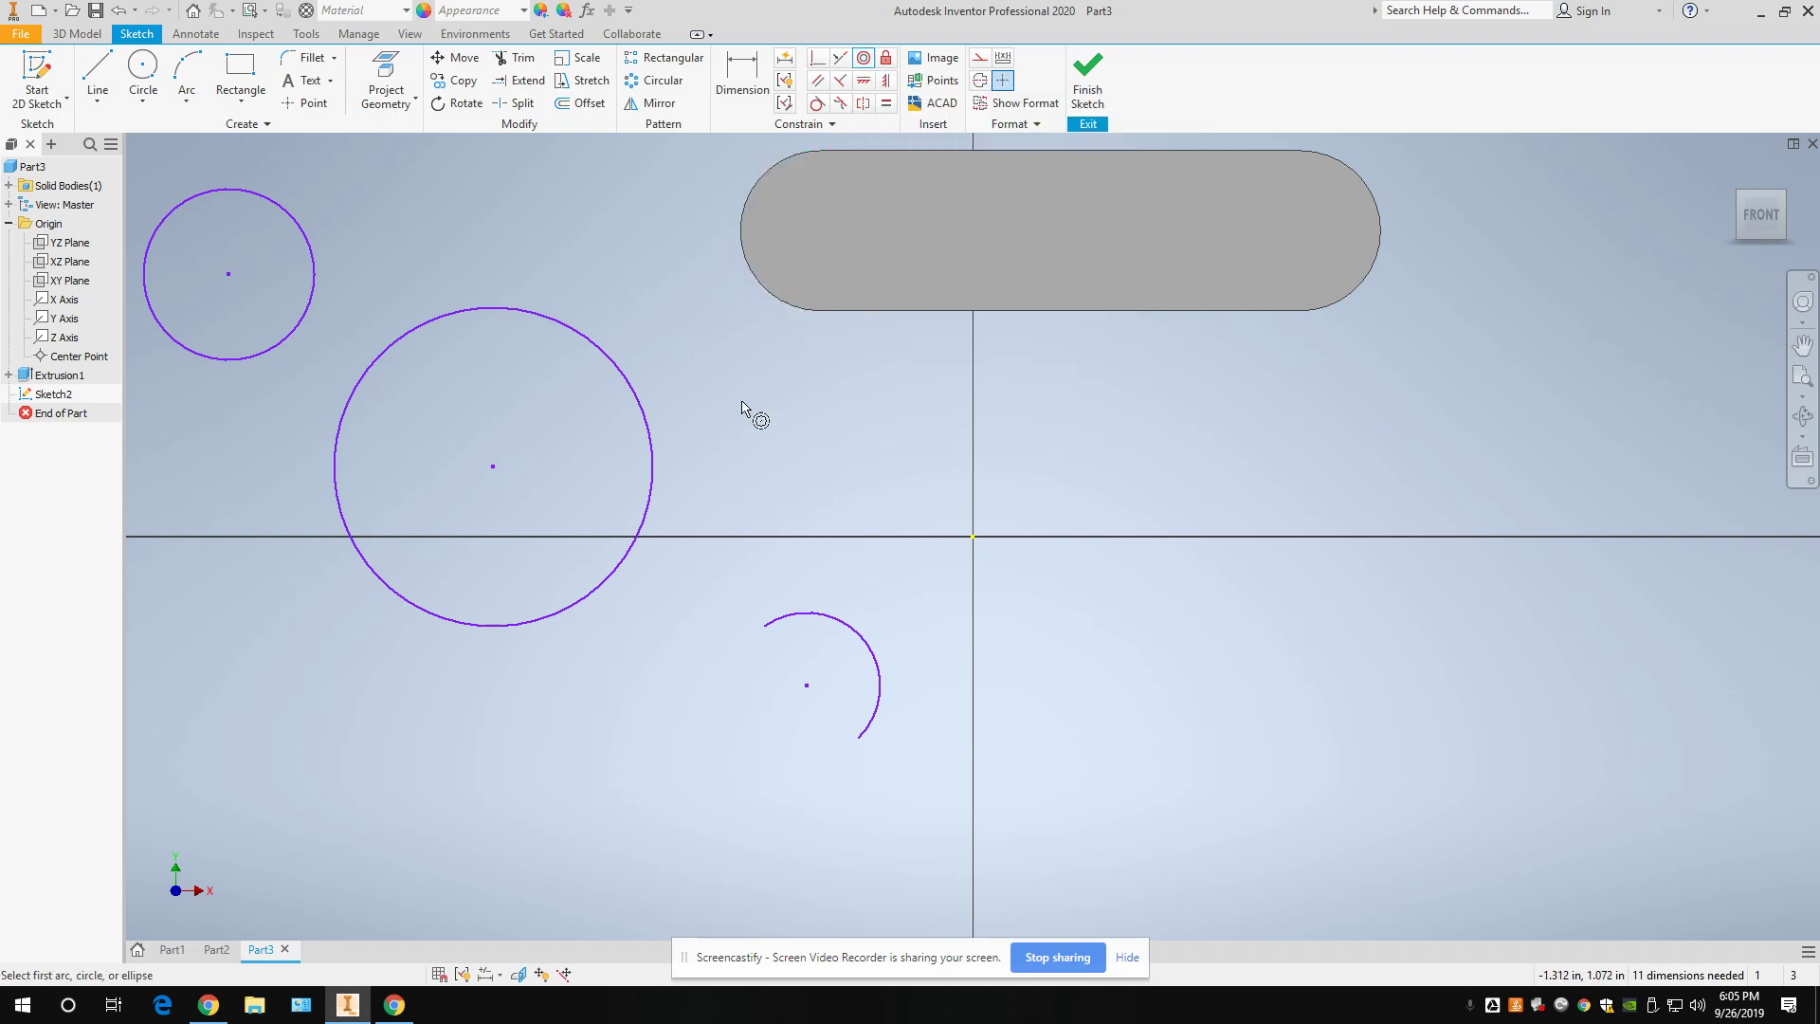
pyautogui.click(651, 501)
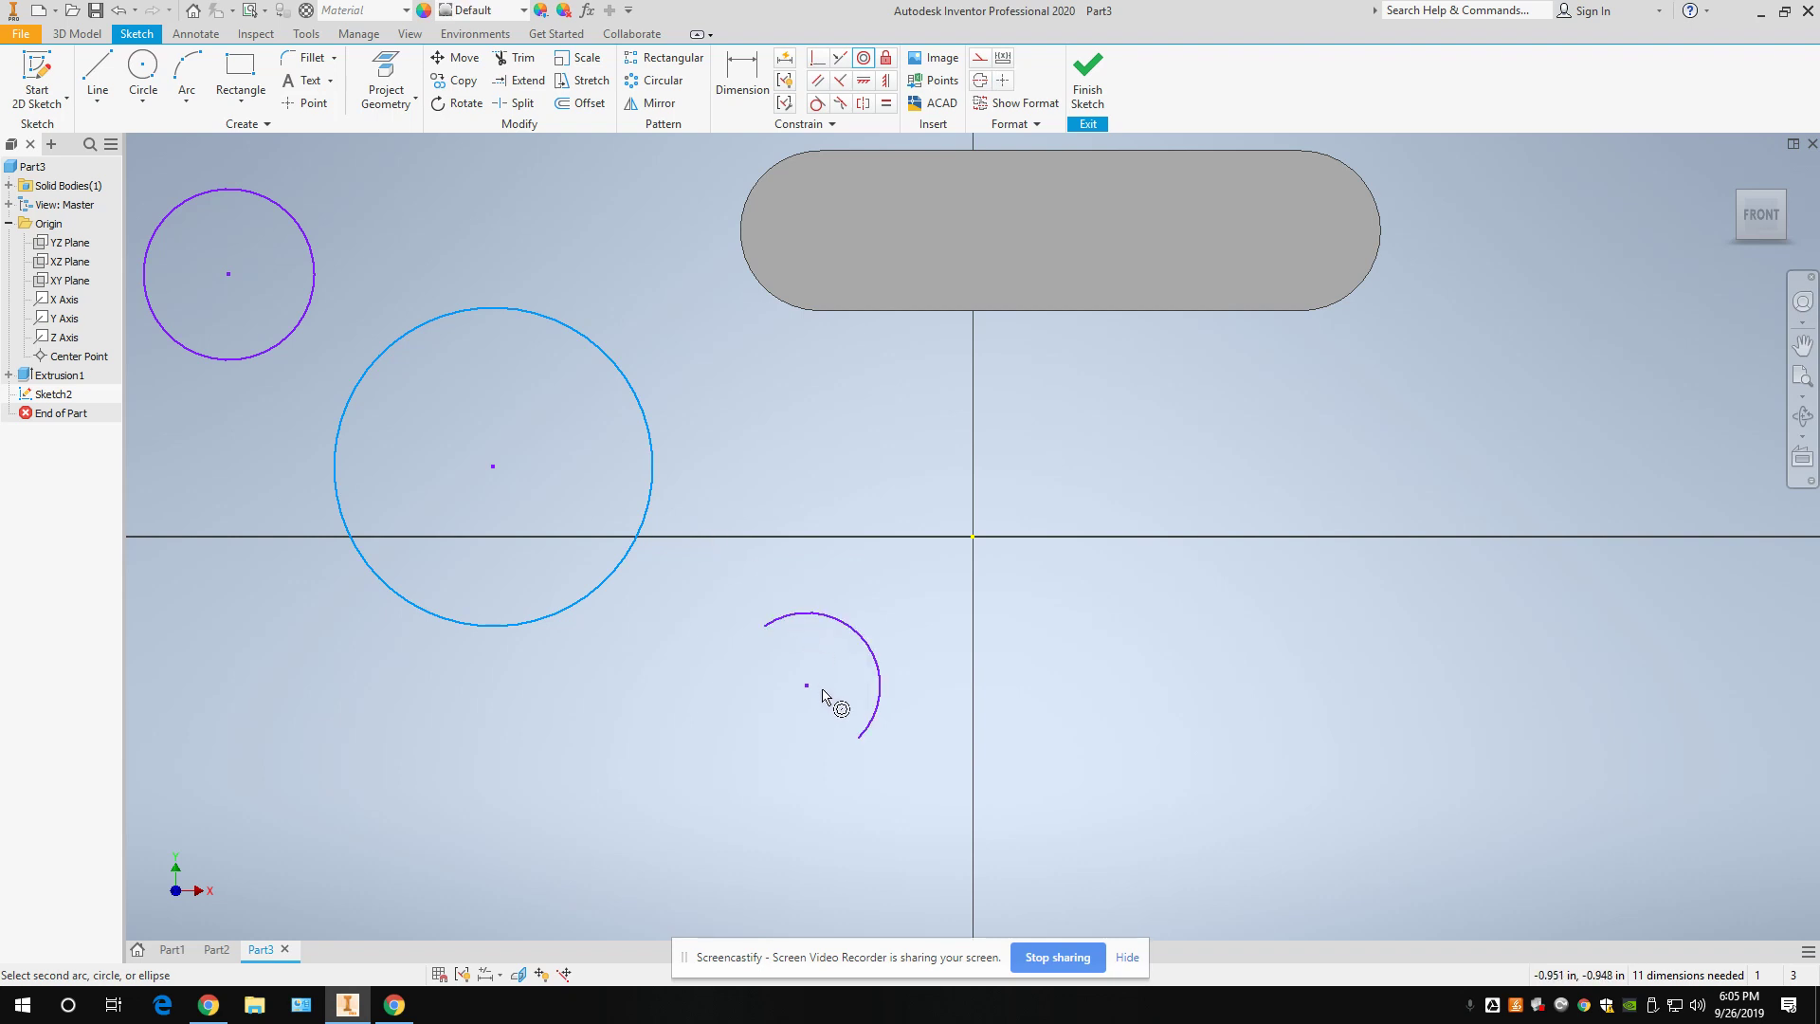
pyautogui.click(805, 614)
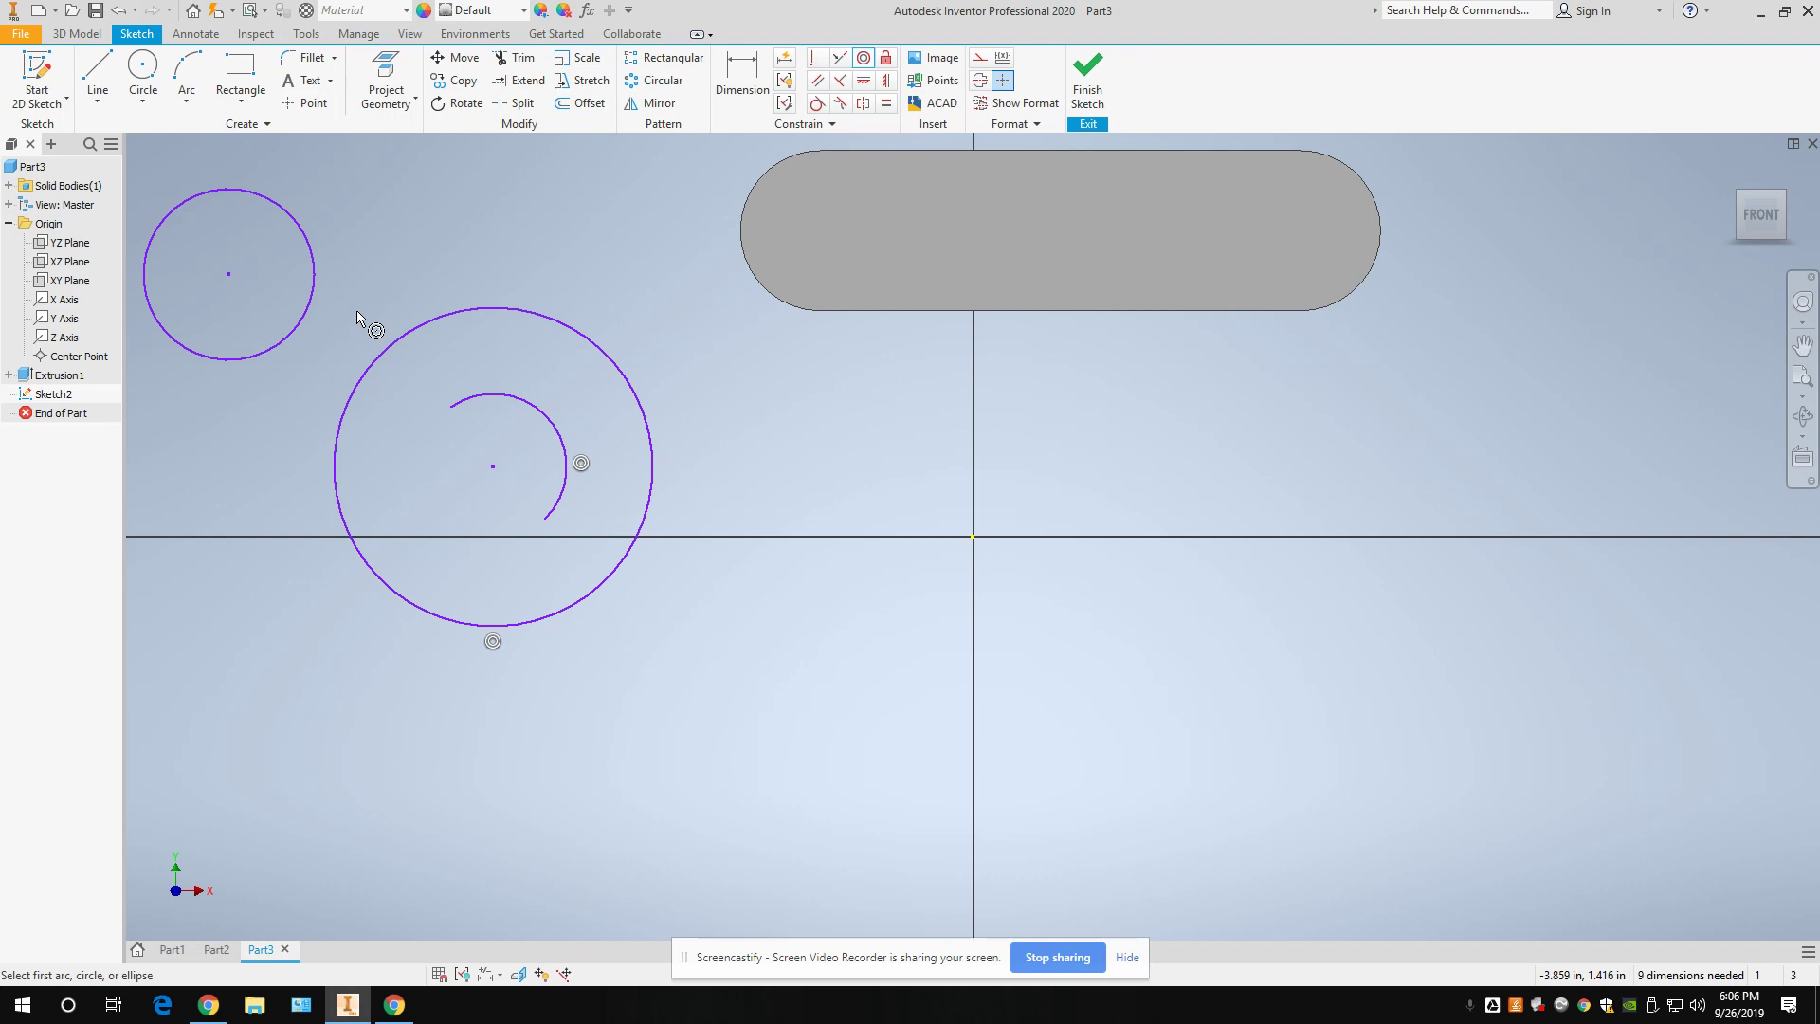
pyautogui.click(389, 352)
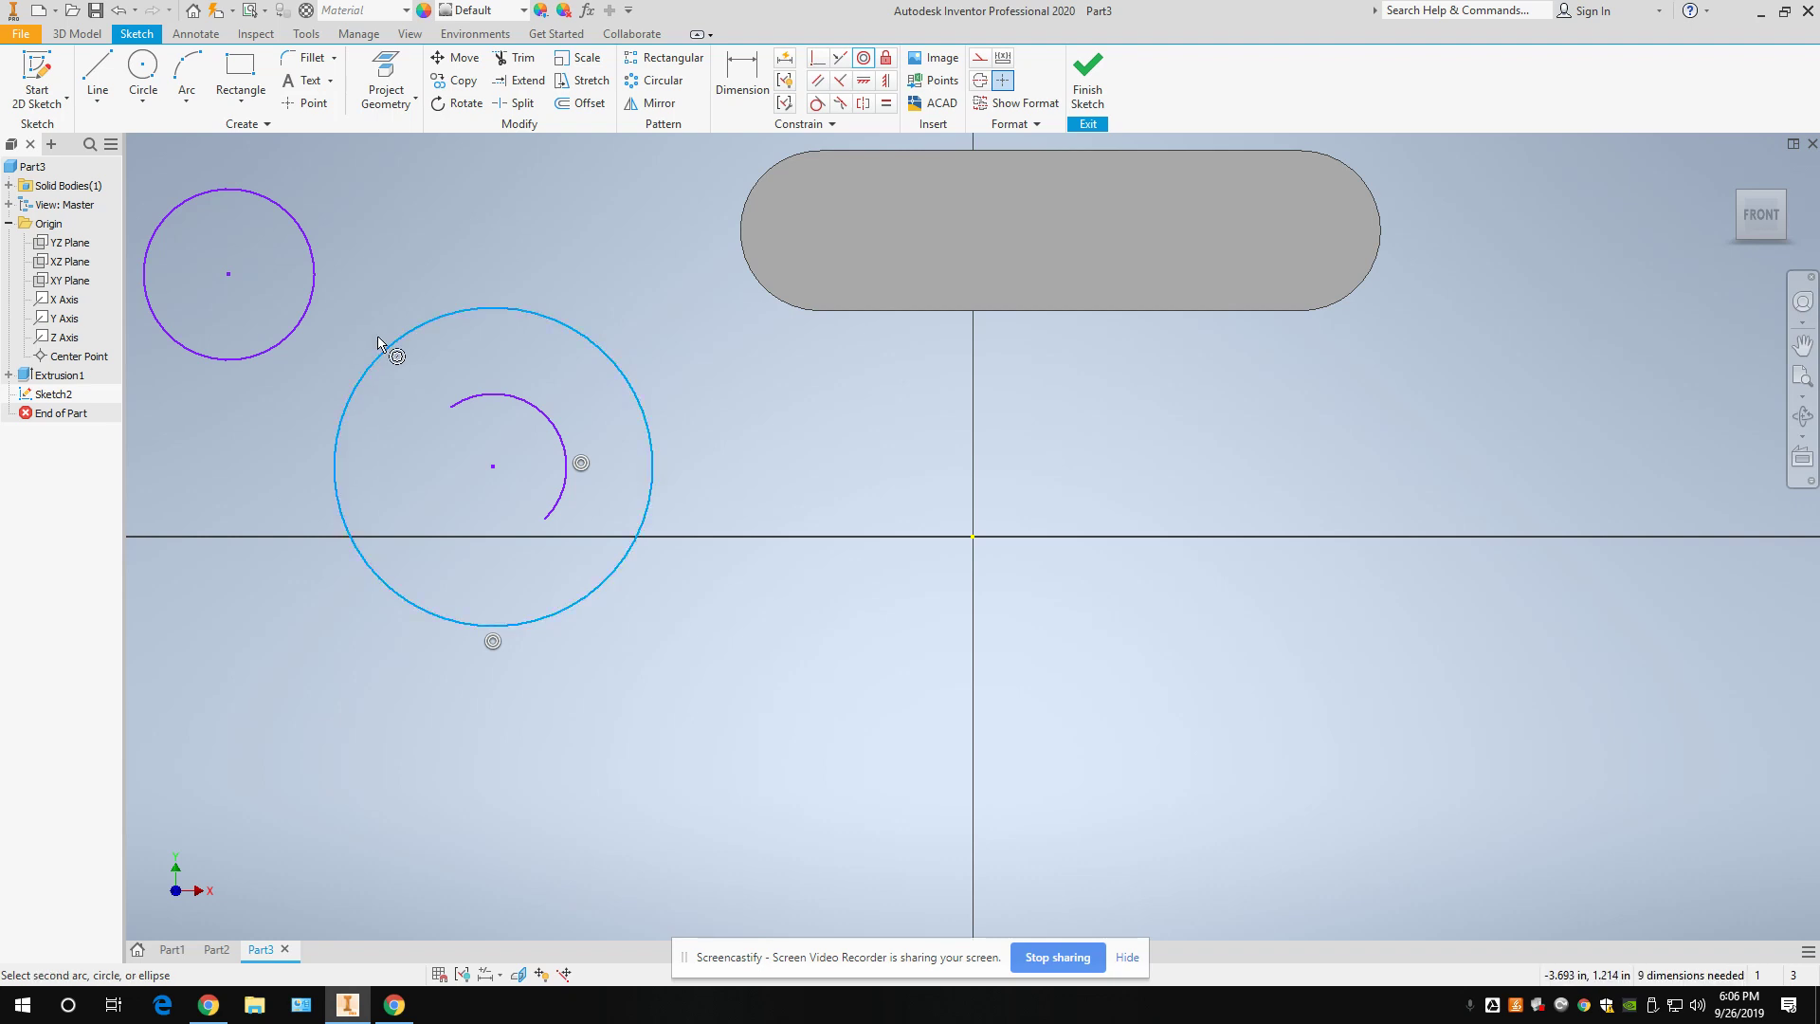
pyautogui.click(311, 311)
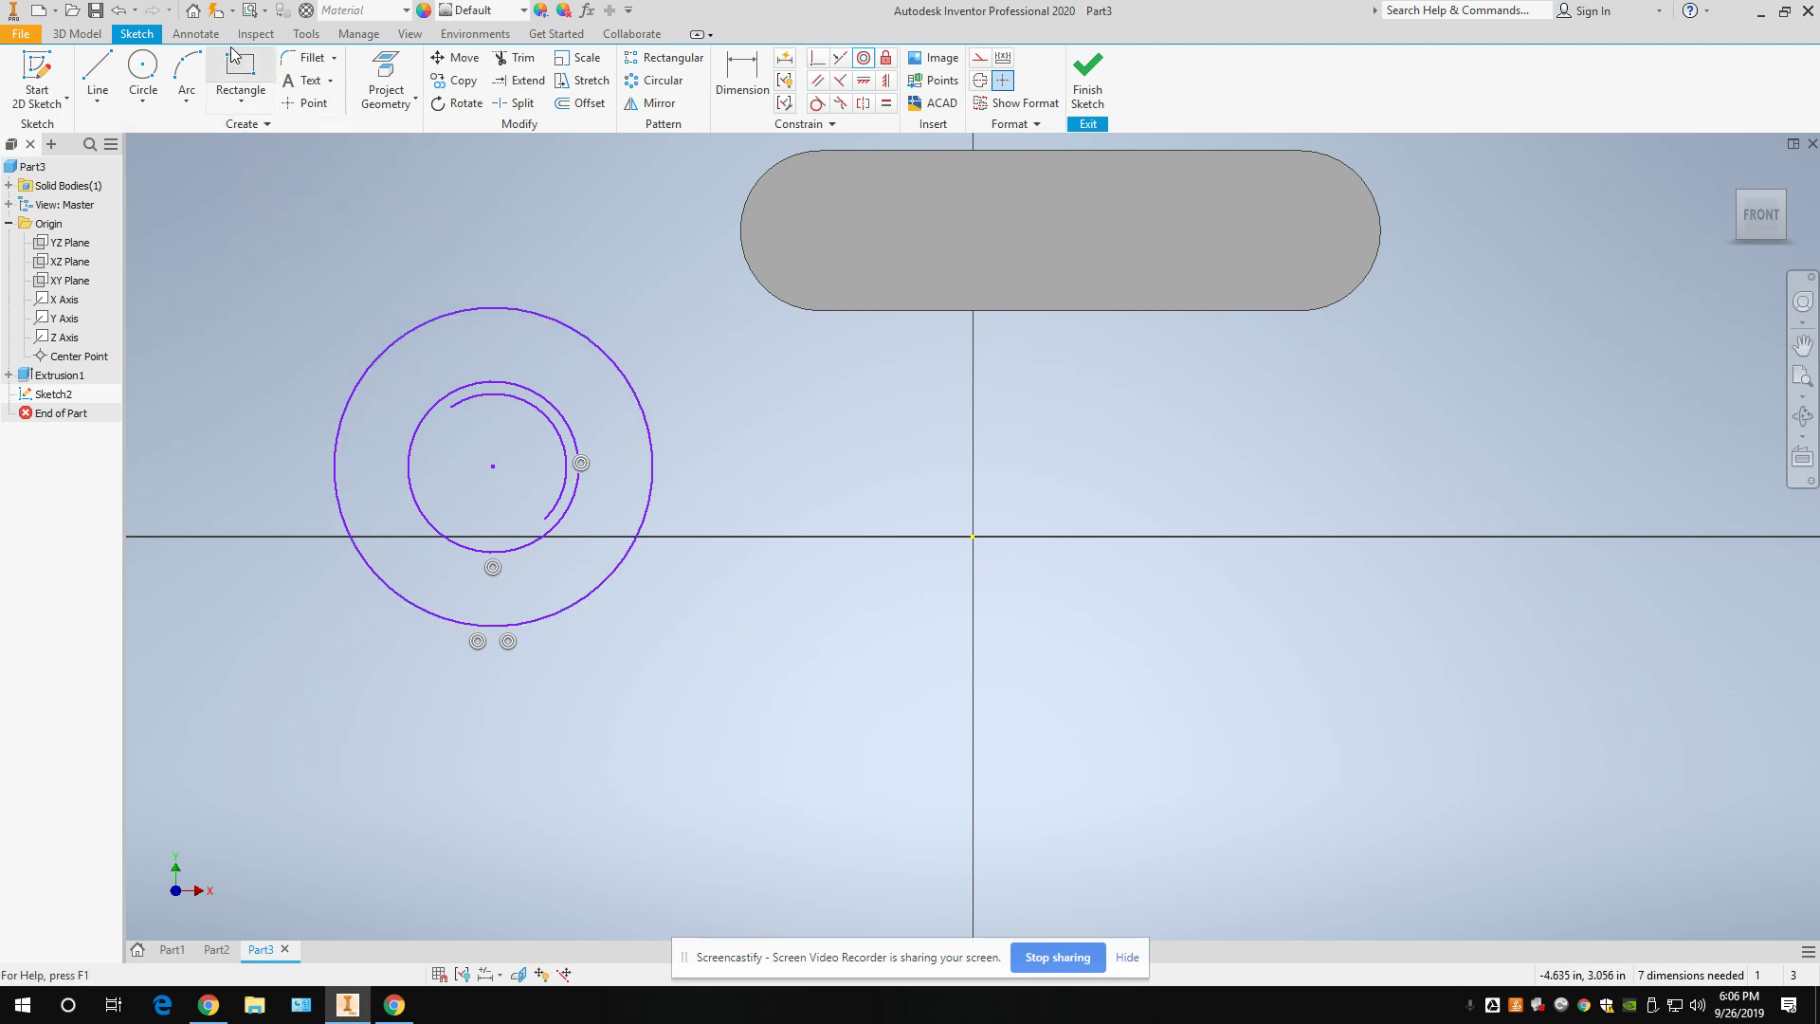
pyautogui.click(119, 12)
pyautogui.click(118, 12)
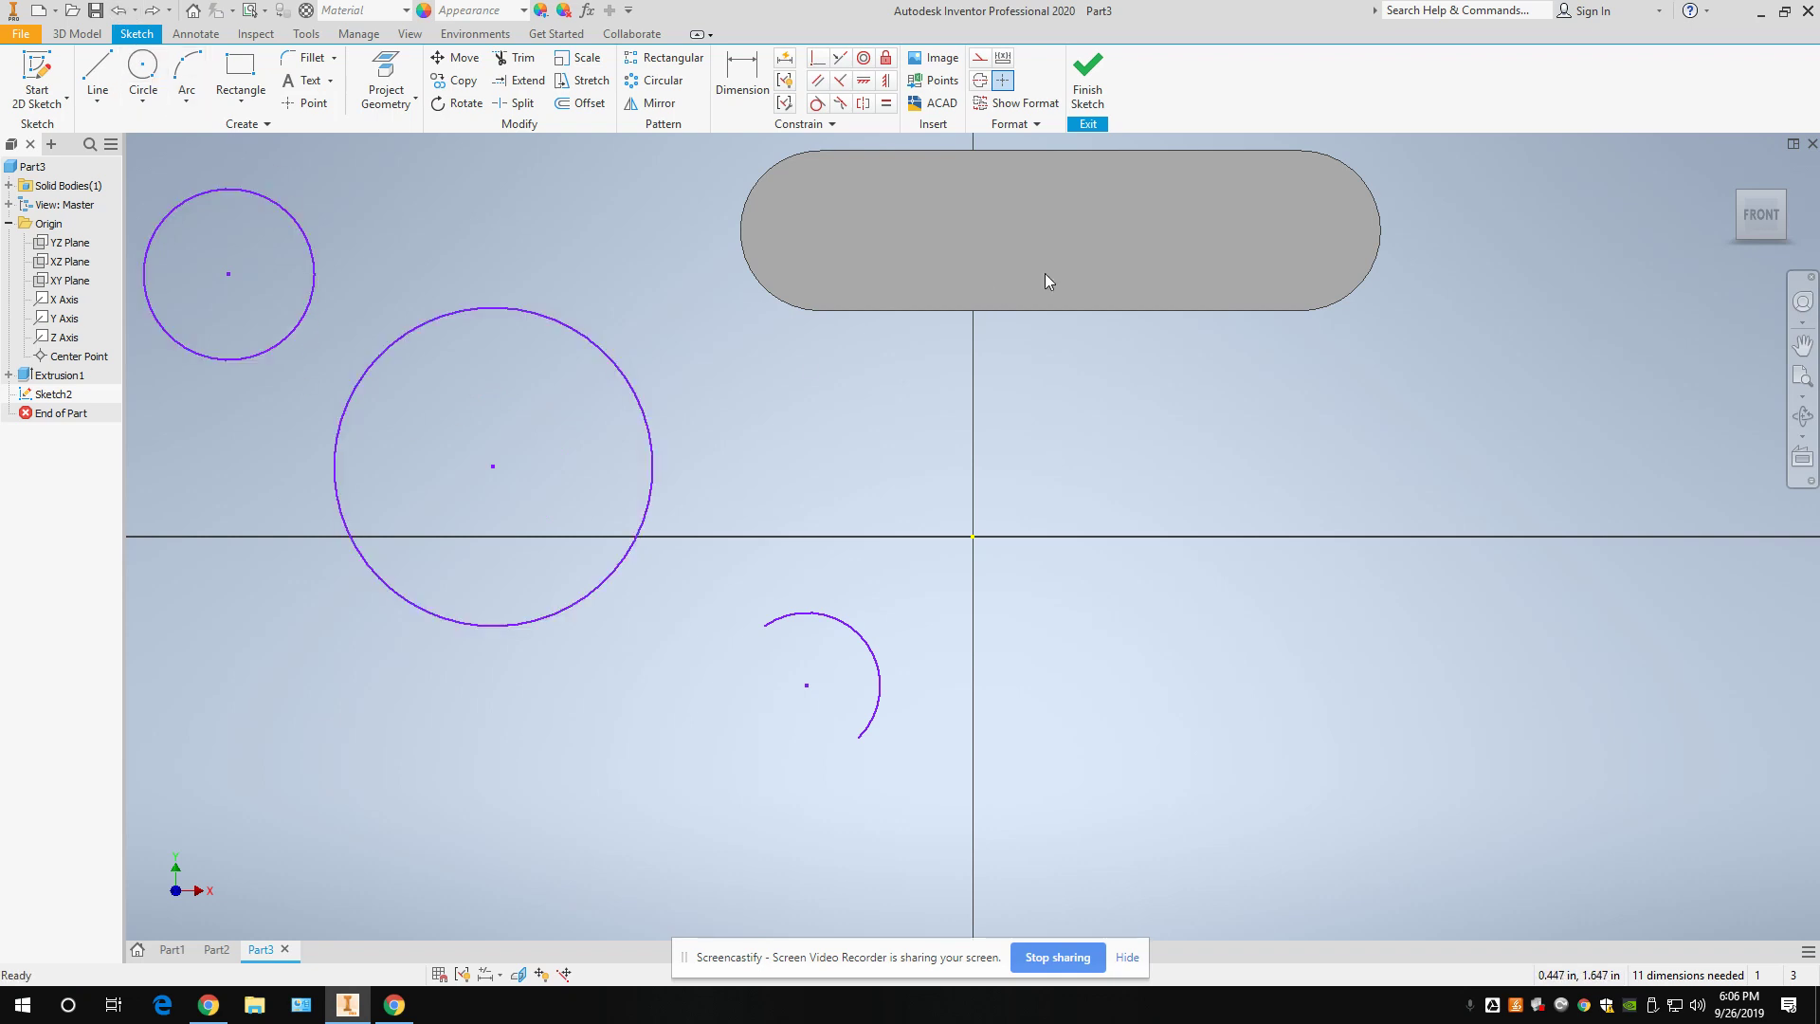
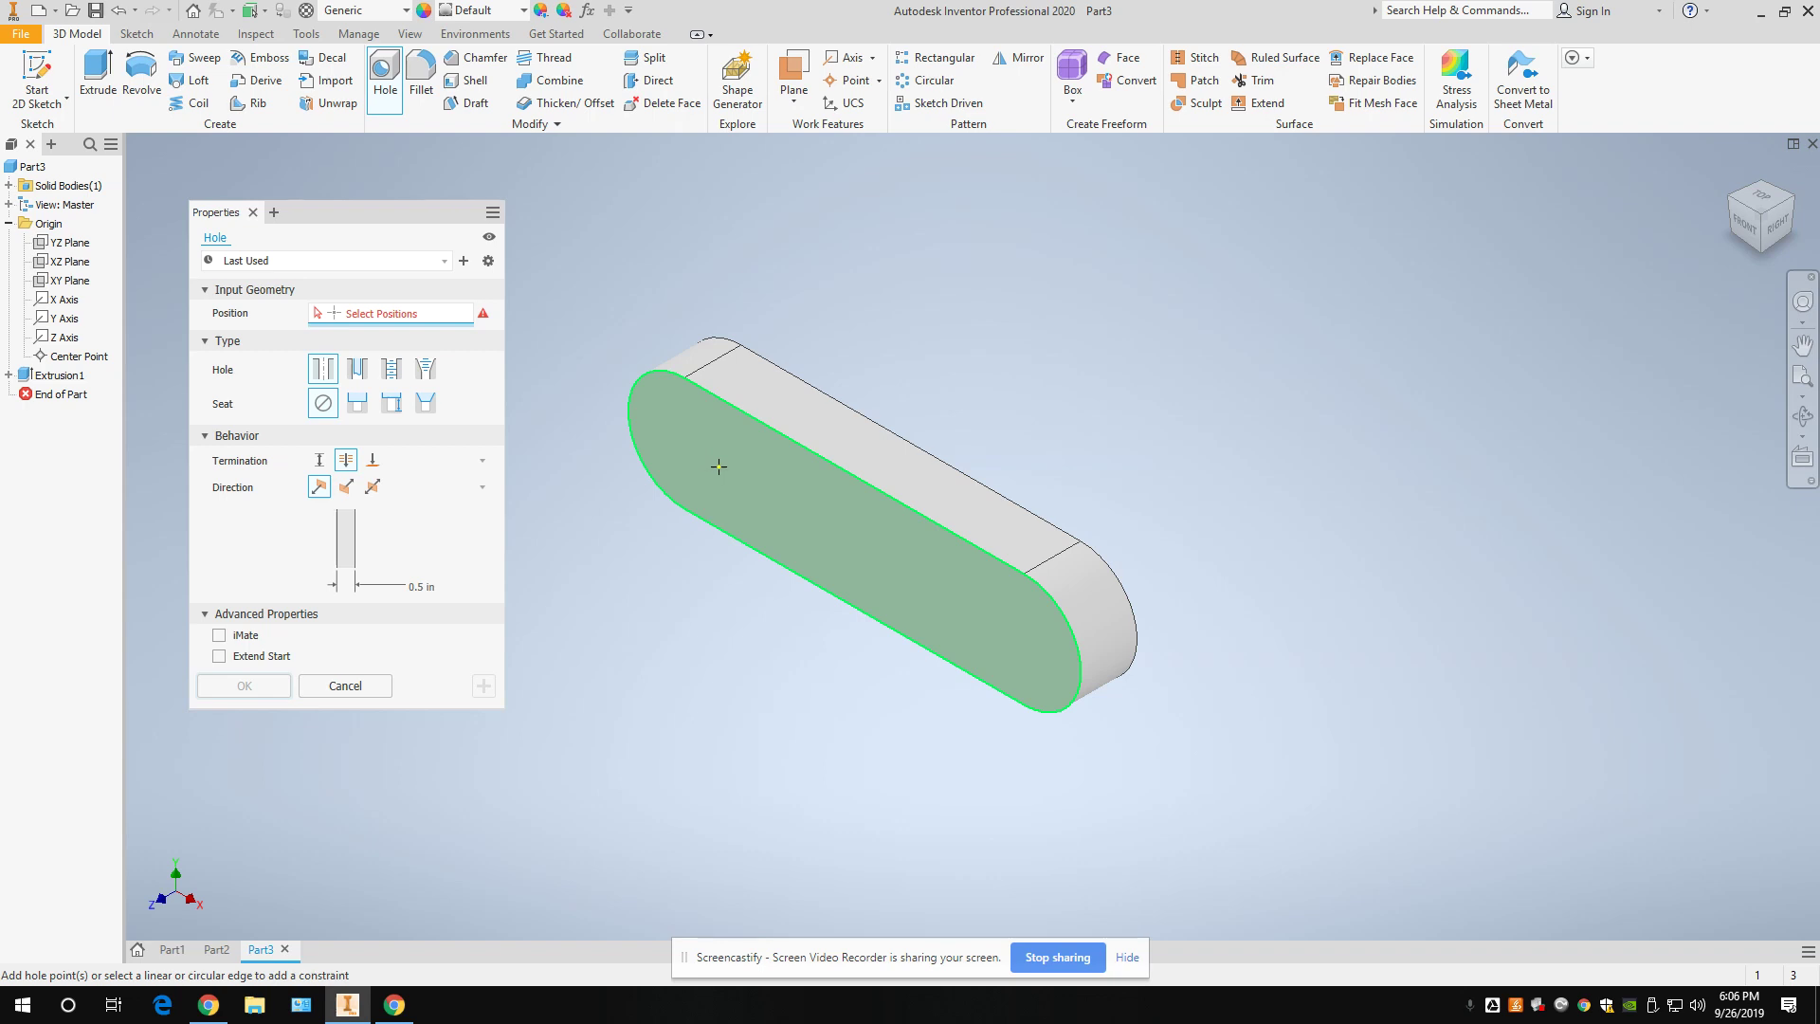
# Add two 0.5 in simple through-all holes on the front face, each concentric with one of the link's rounded ends.
pyautogui.click(719, 467)
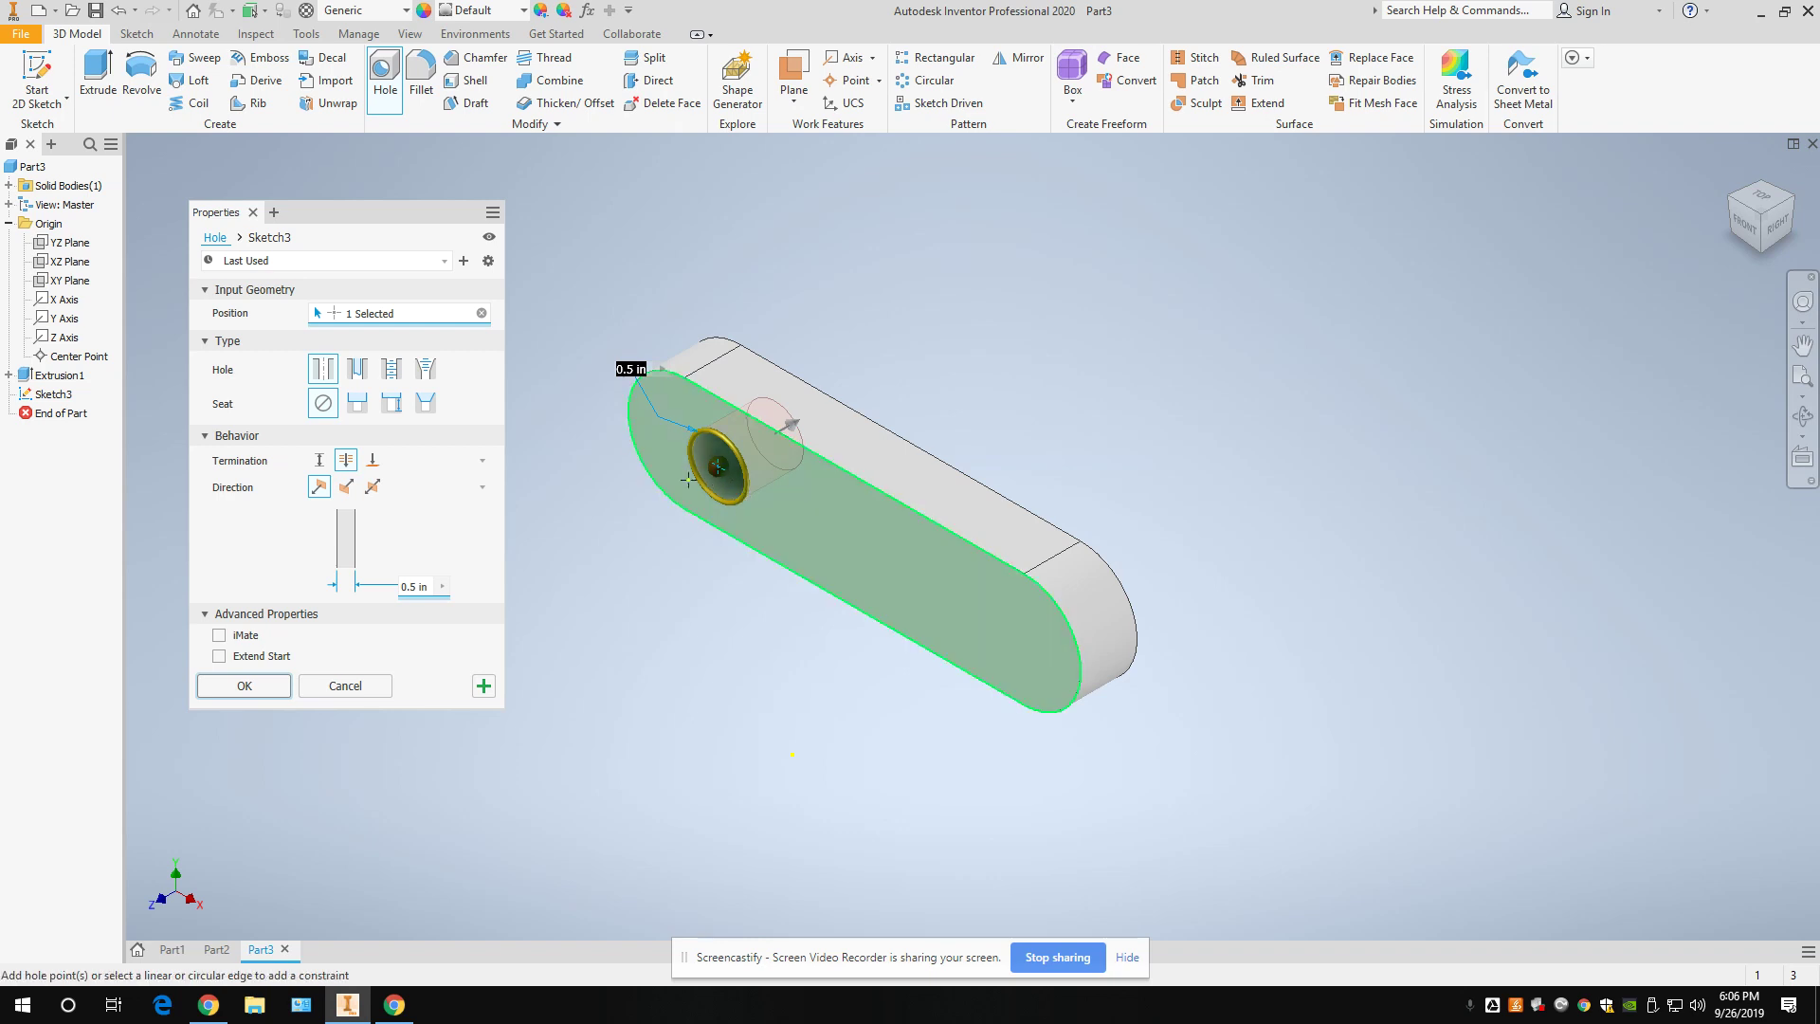
pyautogui.click(633, 440)
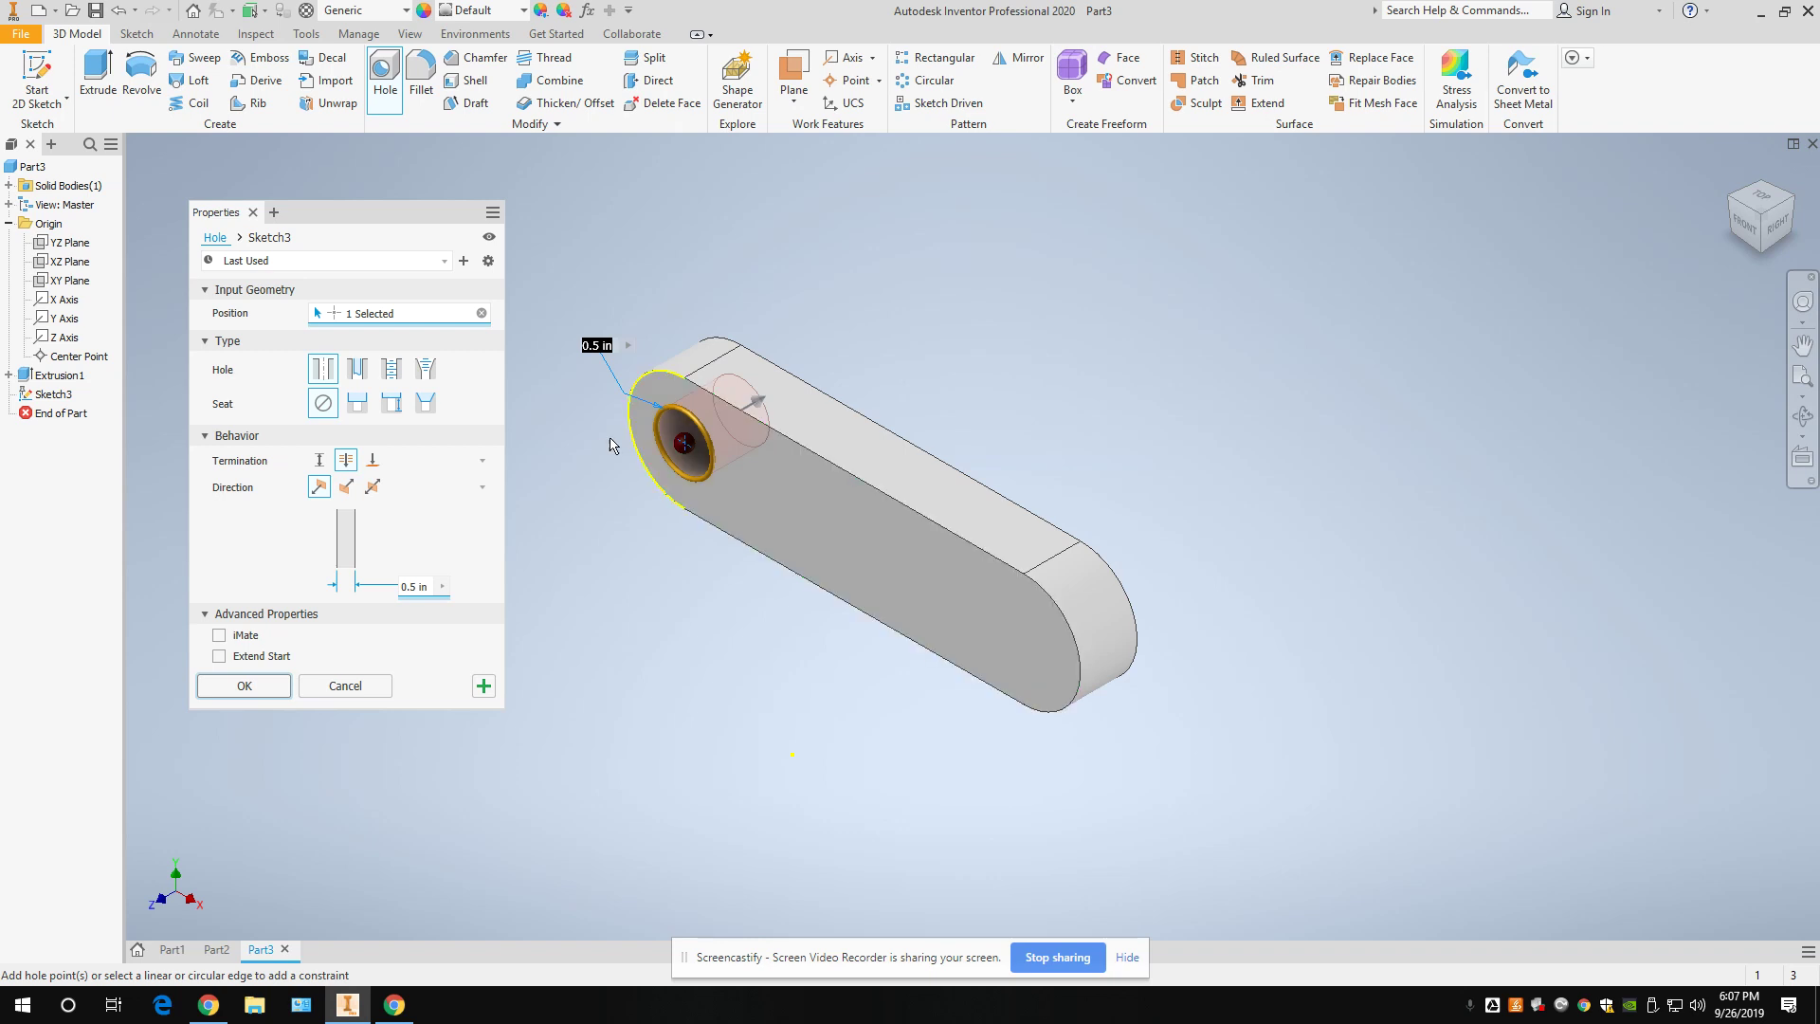
pyautogui.click(955, 603)
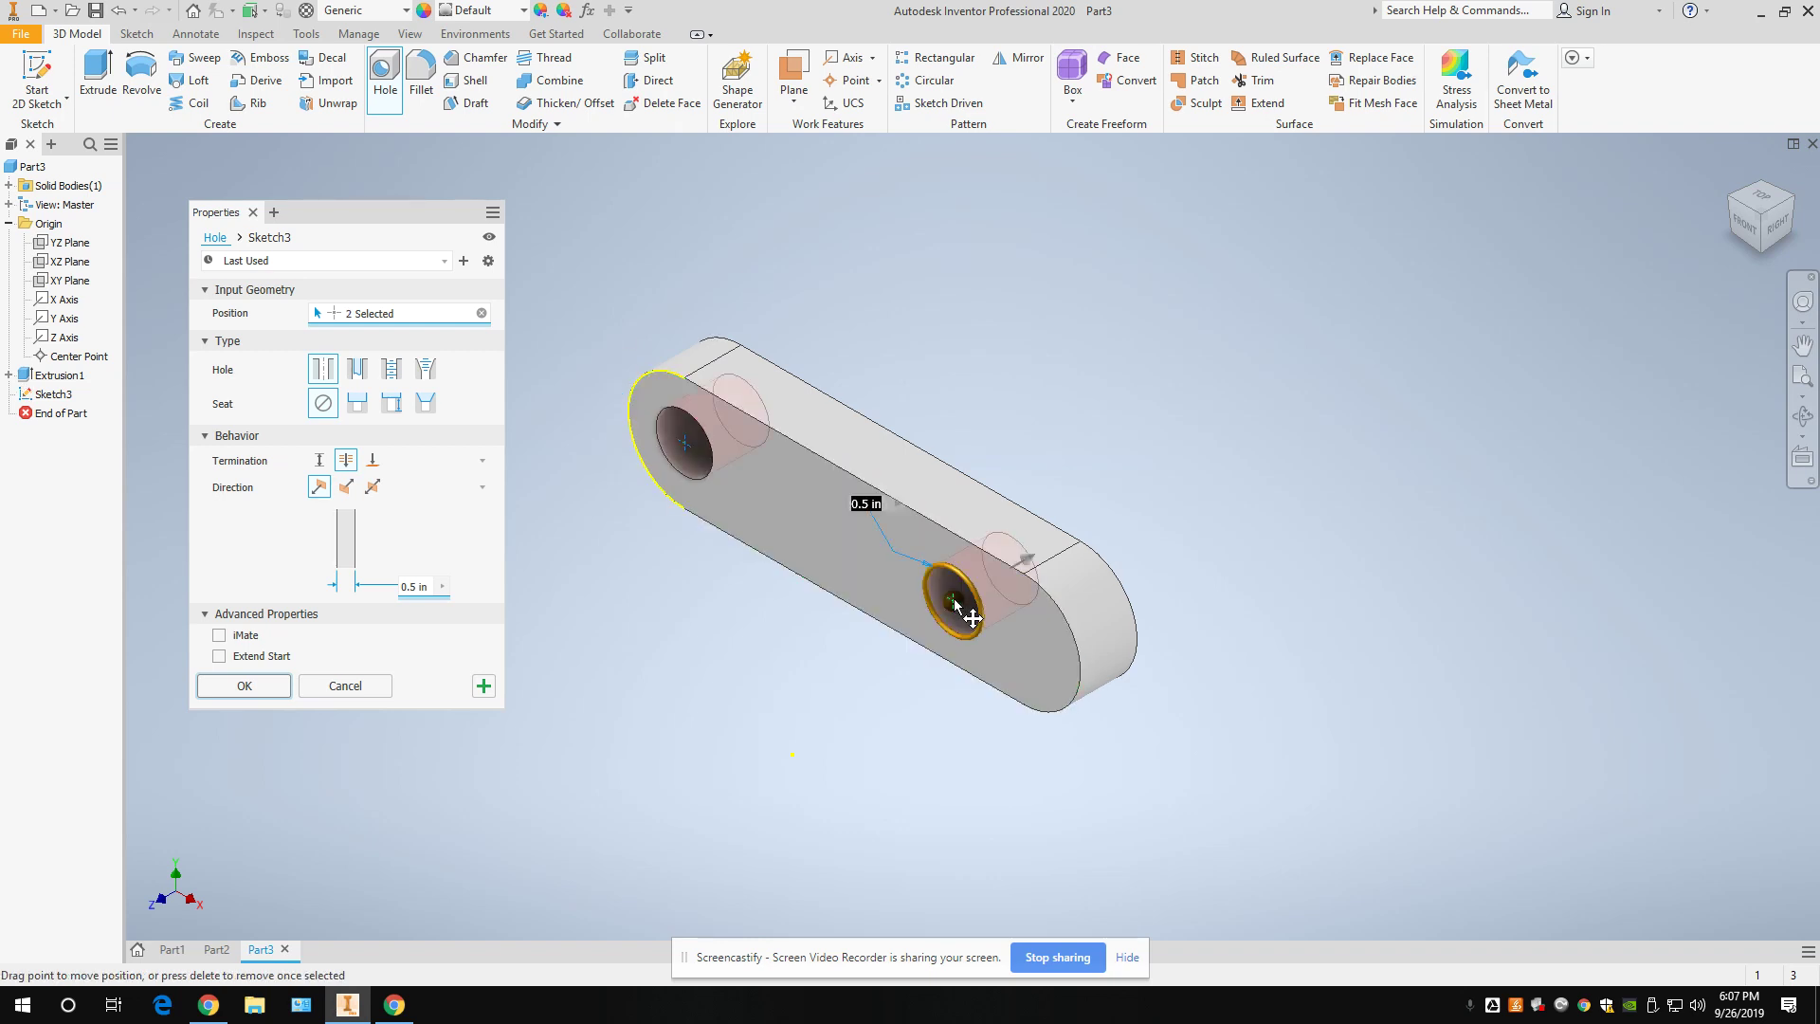
pyautogui.click(1088, 656)
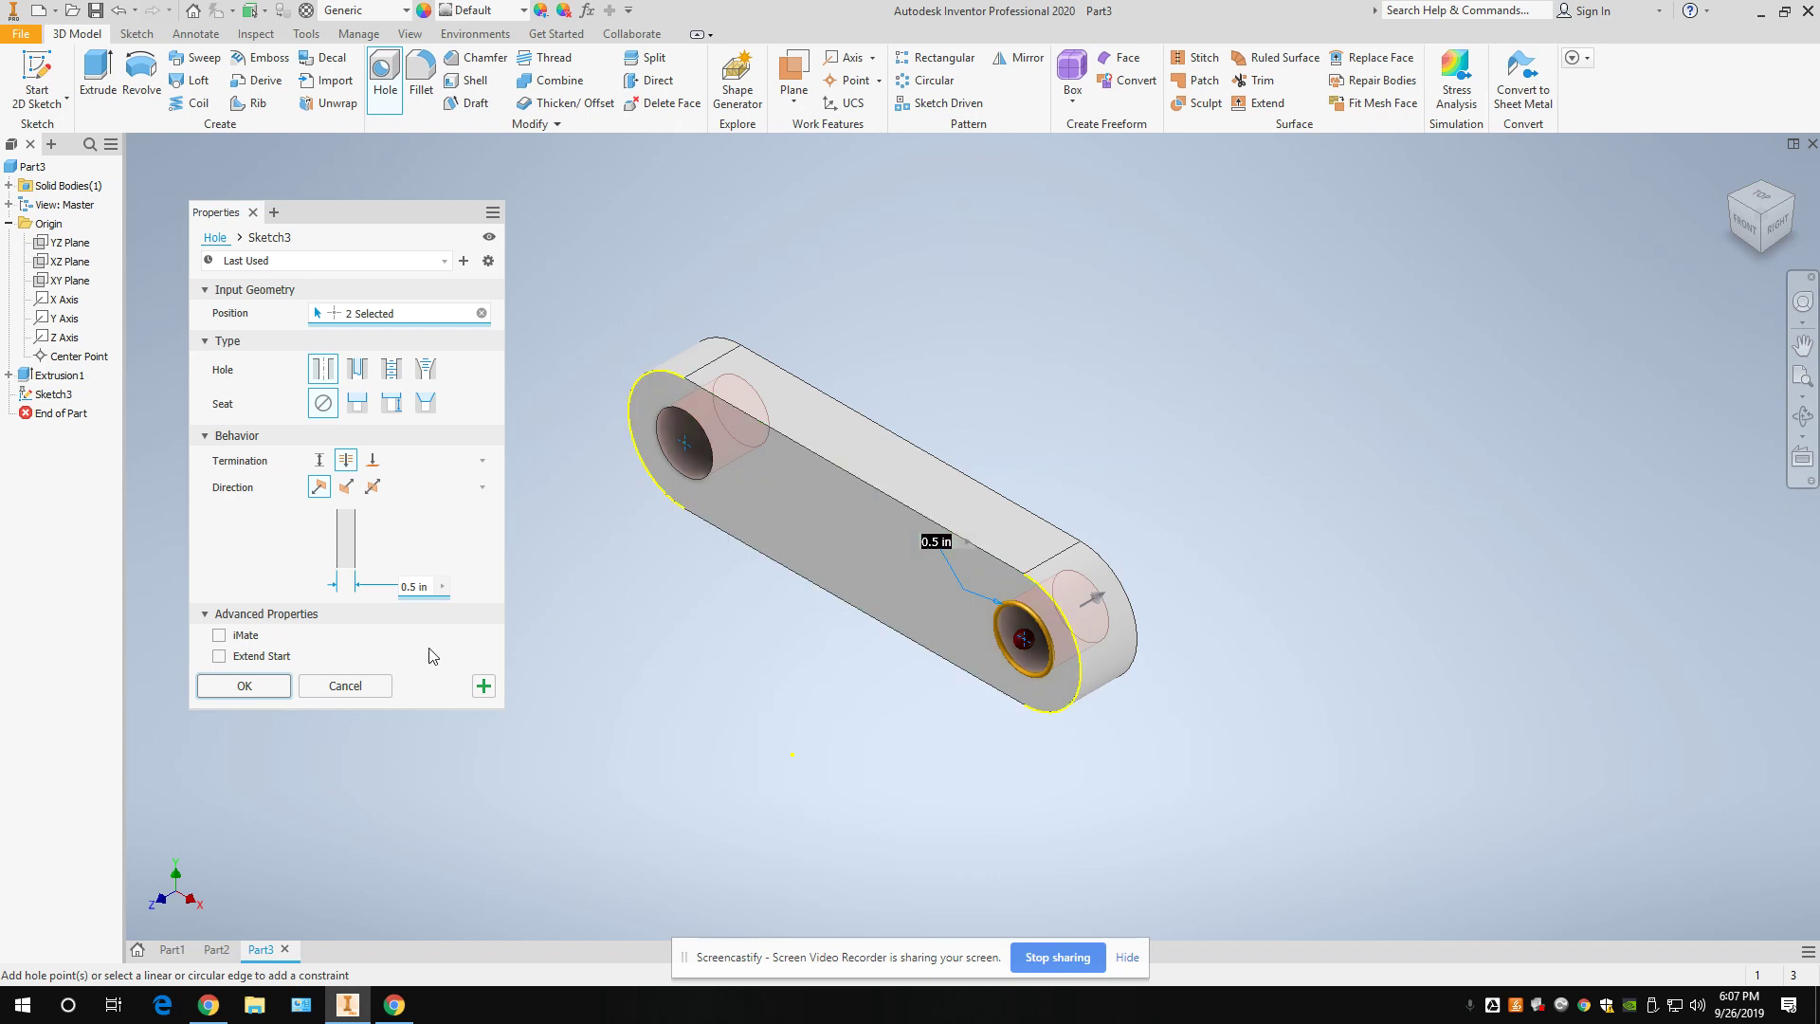
pyautogui.click(270, 684)
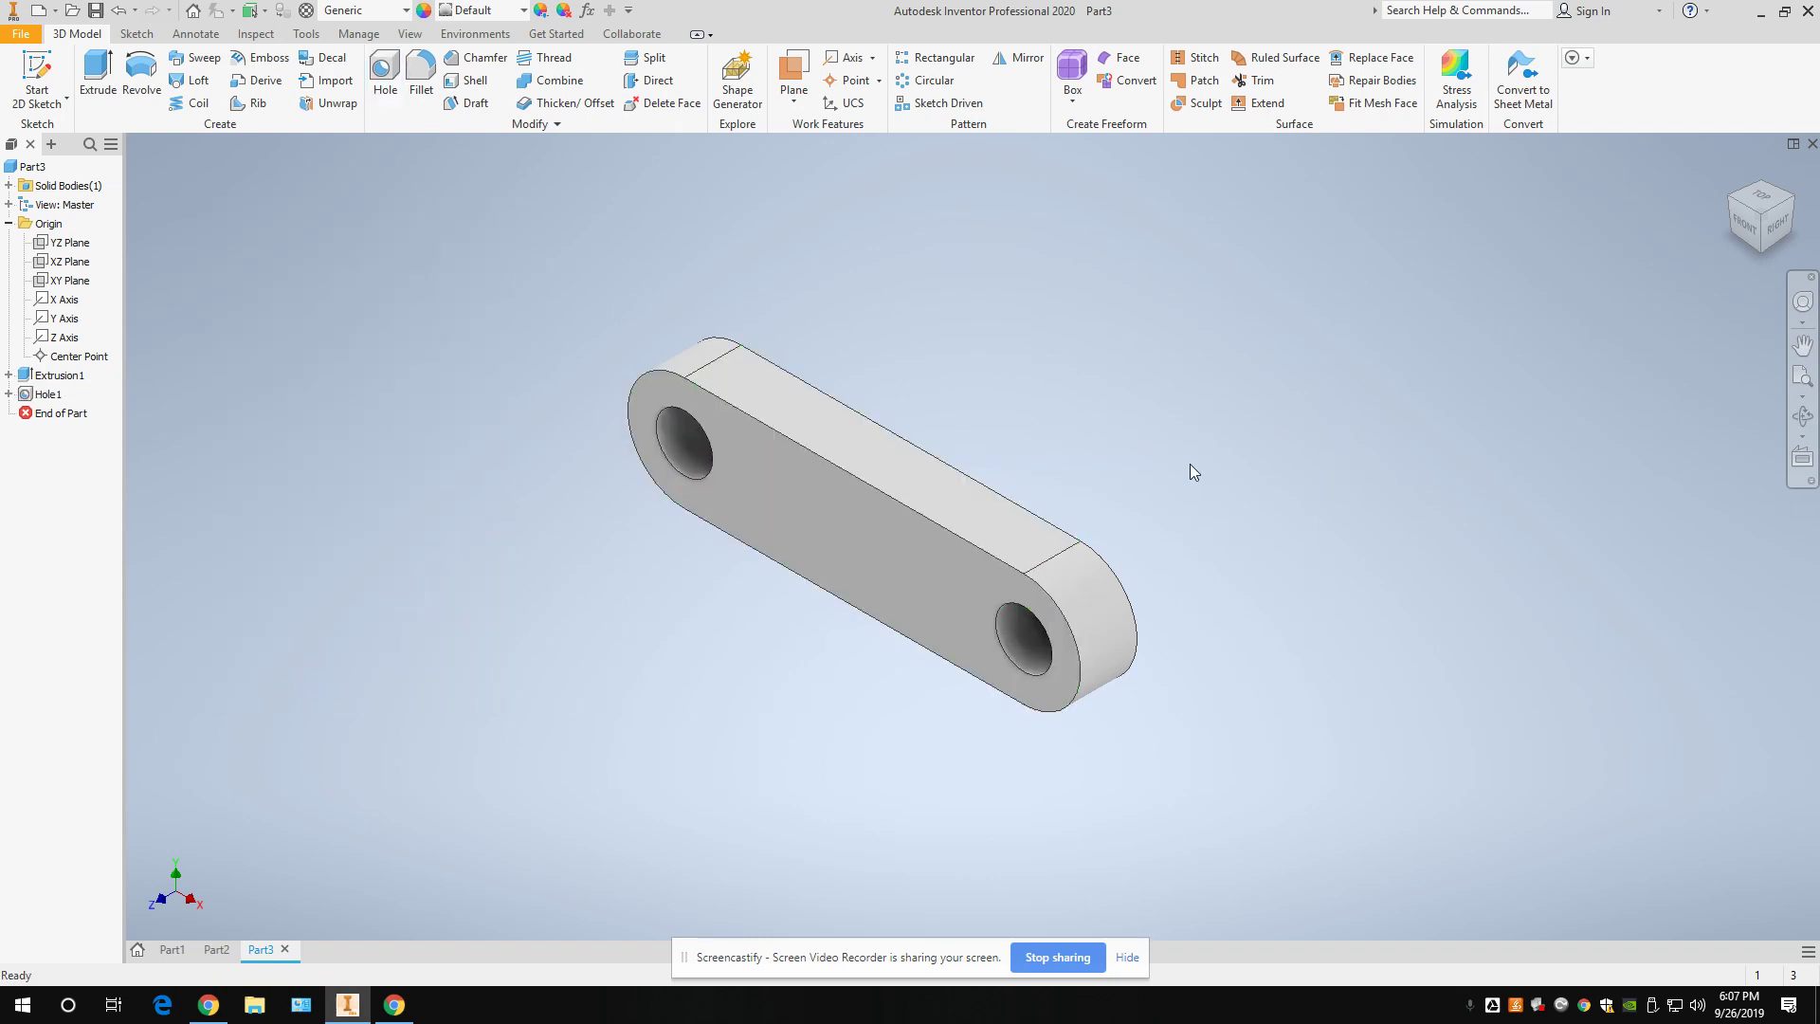
pyautogui.moveTo(1138, 501)
pyautogui.keyDown('shift'); pyautogui.mouseDown(button='middle')
pyautogui.moveTo(1040, 357)
pyautogui.moveTo(1149, 496)
pyautogui.moveTo(1123, 507)
pyautogui.mouseUp(button='middle'); pyautogui.keyUp('shift')
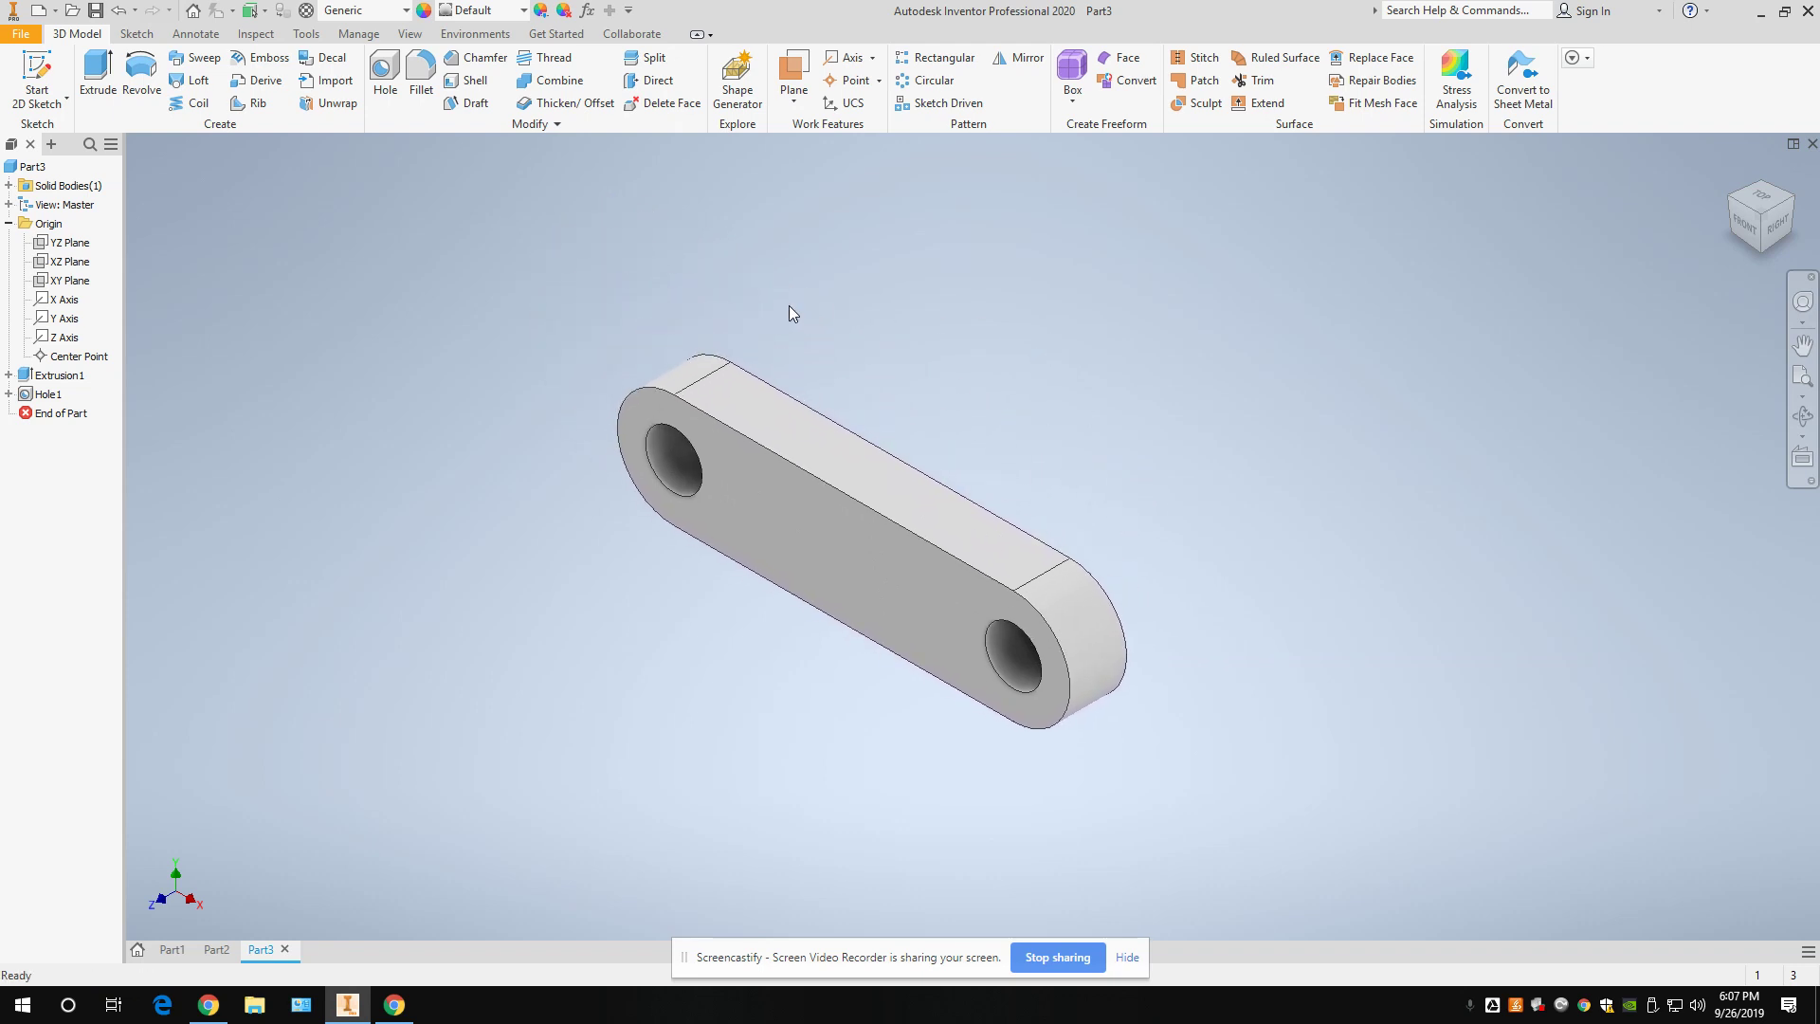
pyautogui.moveTo(771, 317); pyautogui.dragTo(861, 282, button='middle')
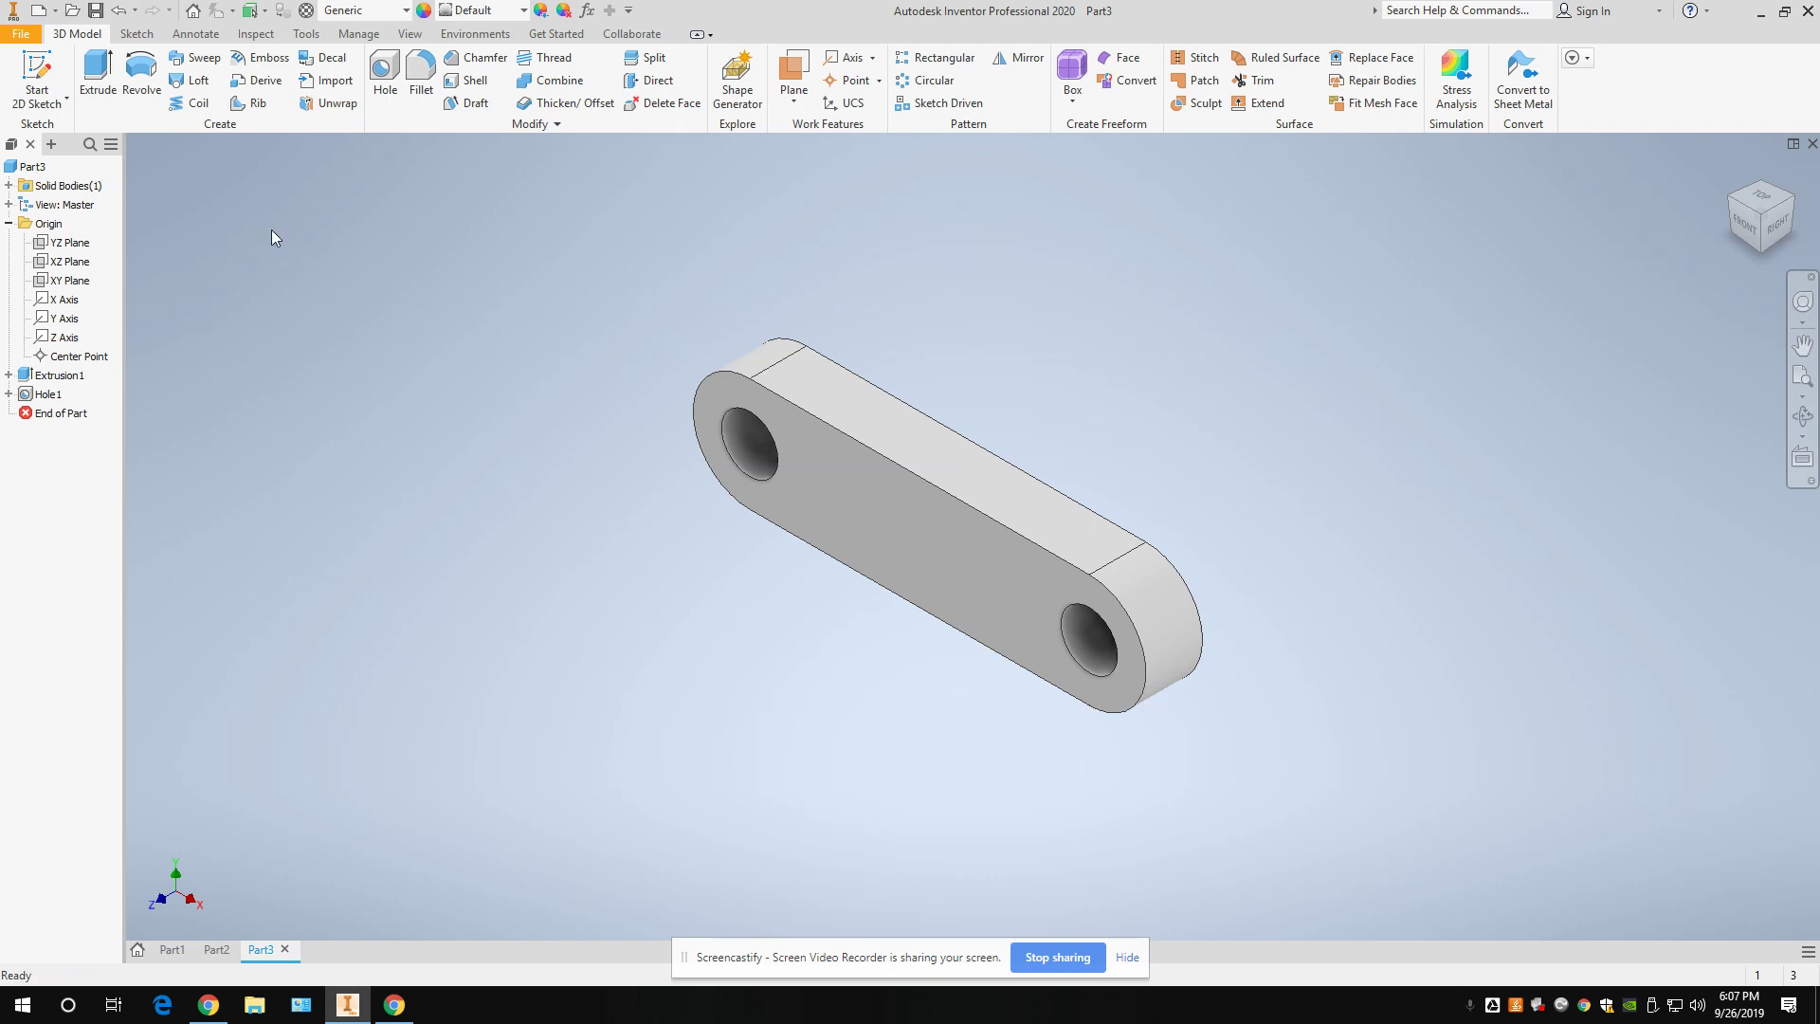
# Create a new part from the Standard.ipt template and start a sketch on its XY plane.
pyautogui.click(42, 13)
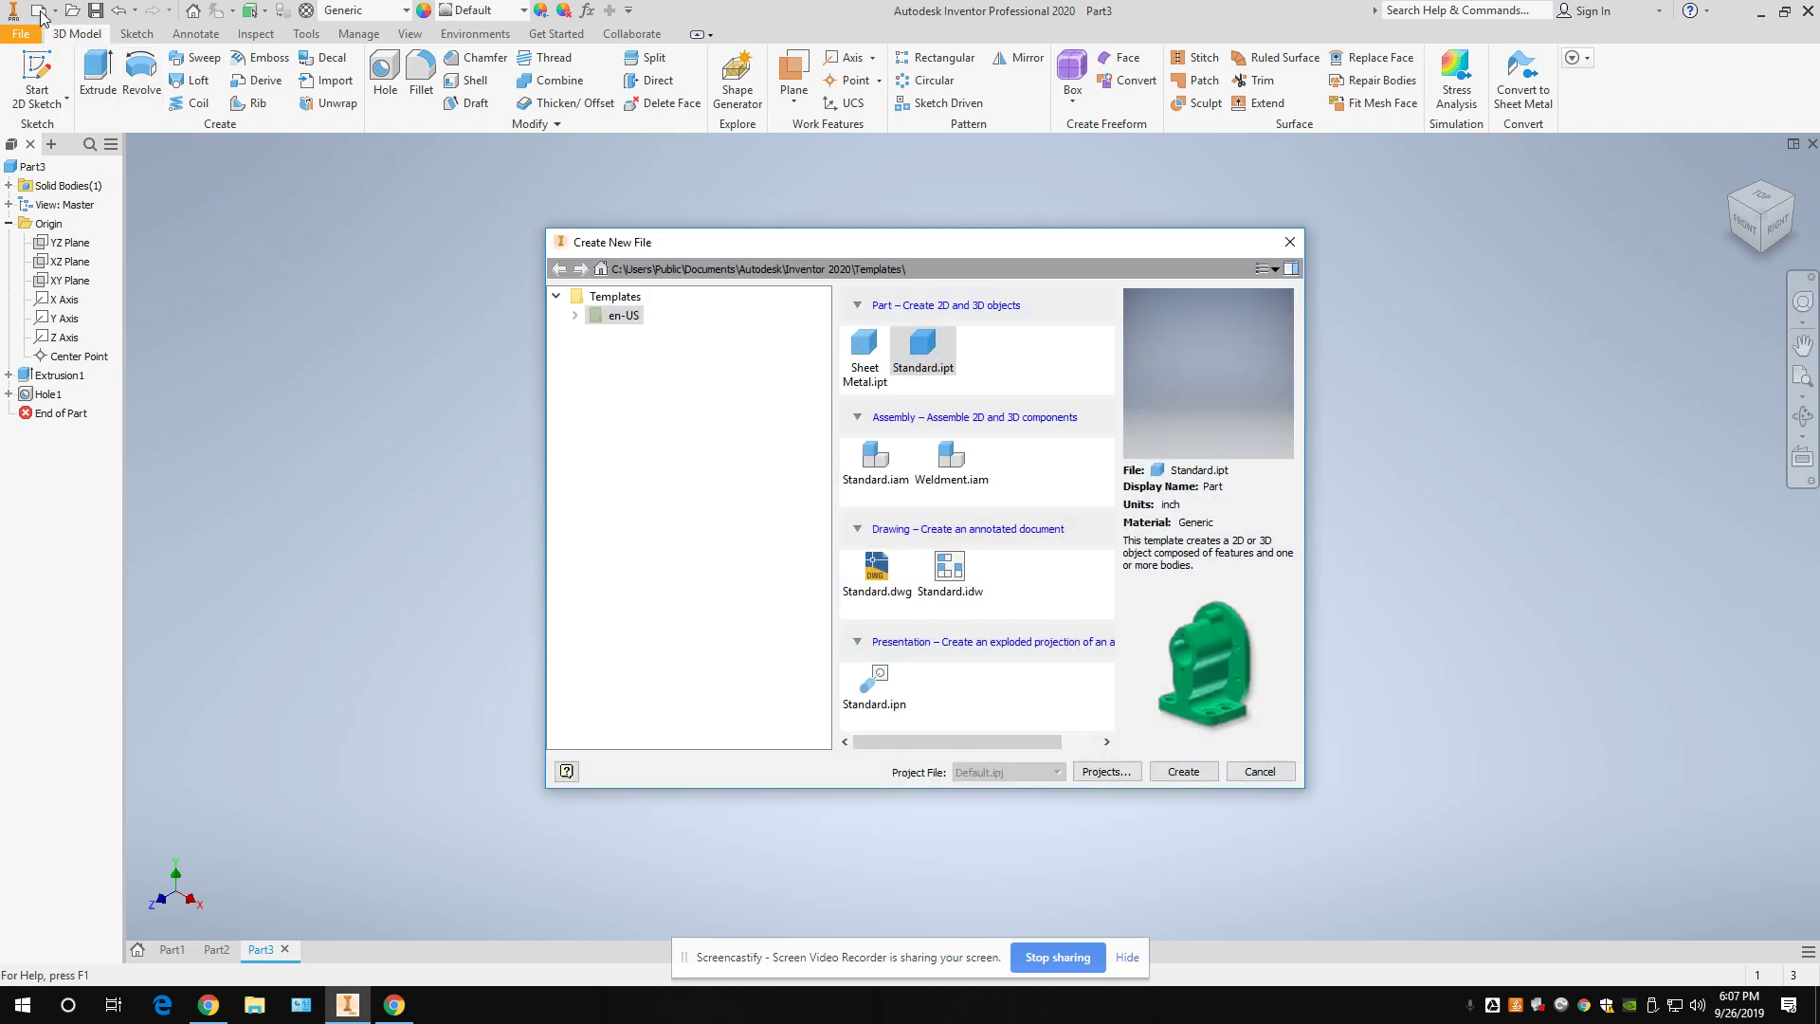
pyautogui.doubleClick(921, 354)
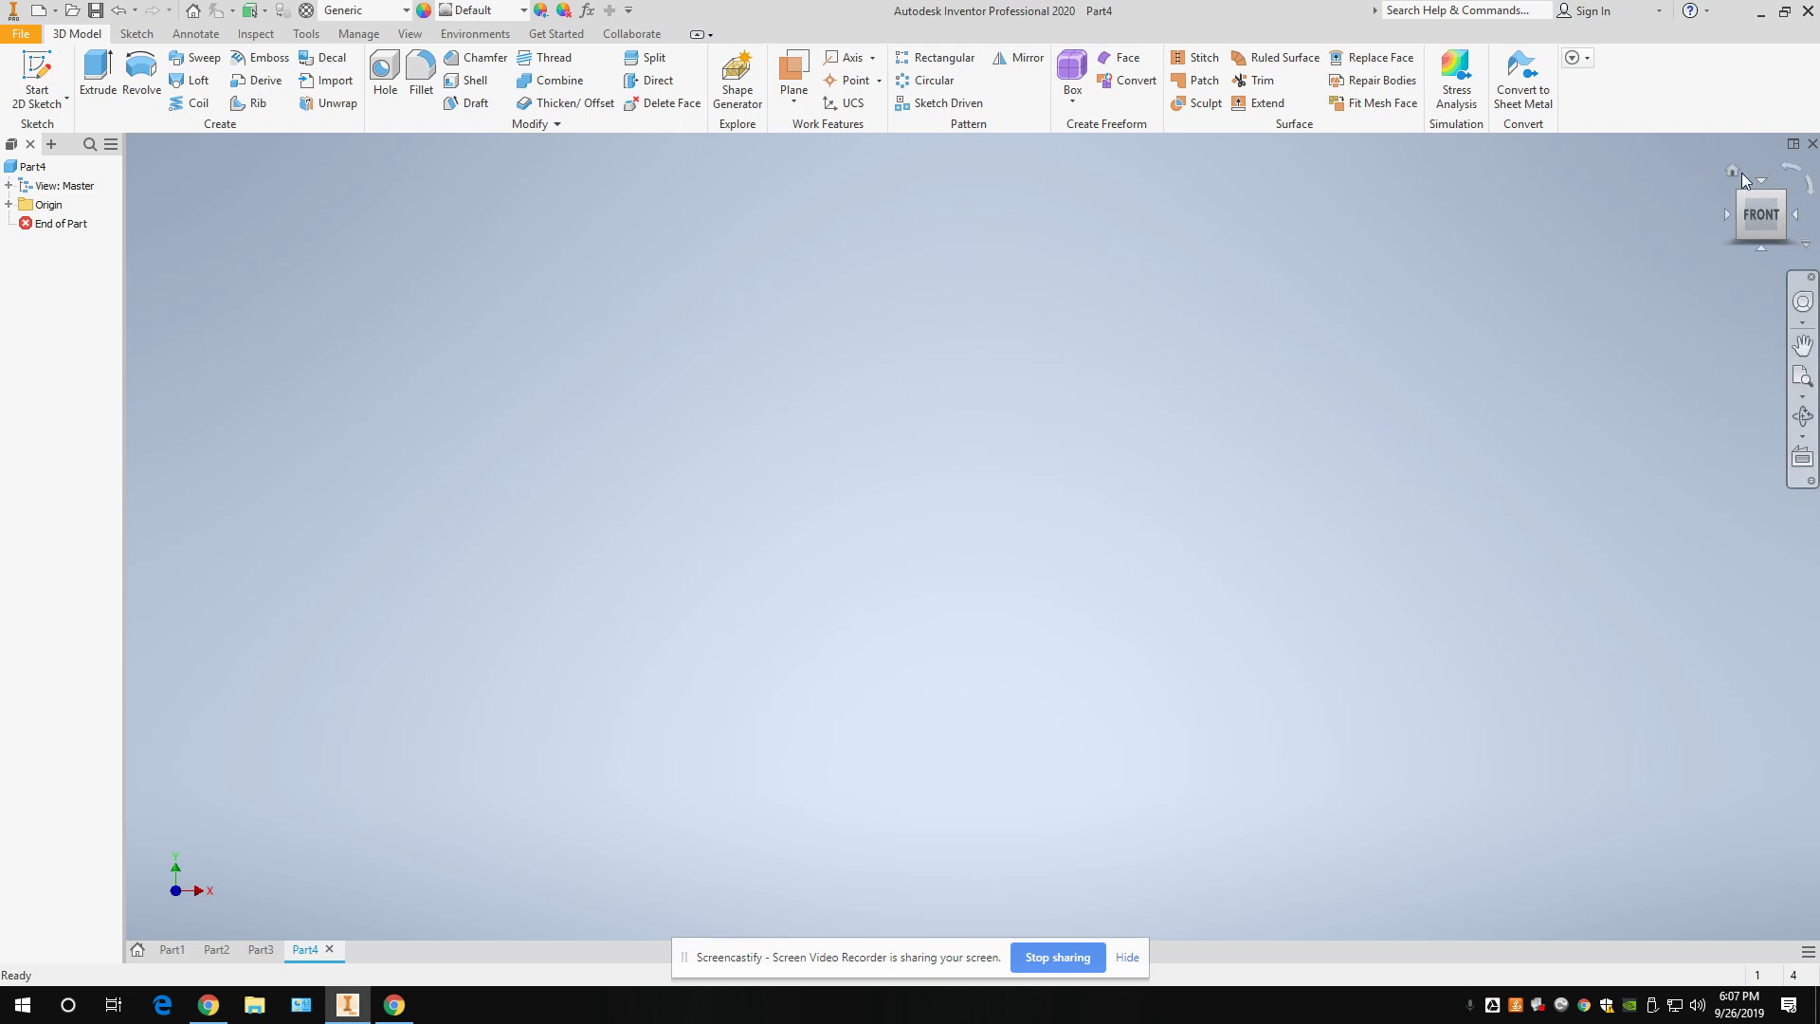
pyautogui.click(1736, 173)
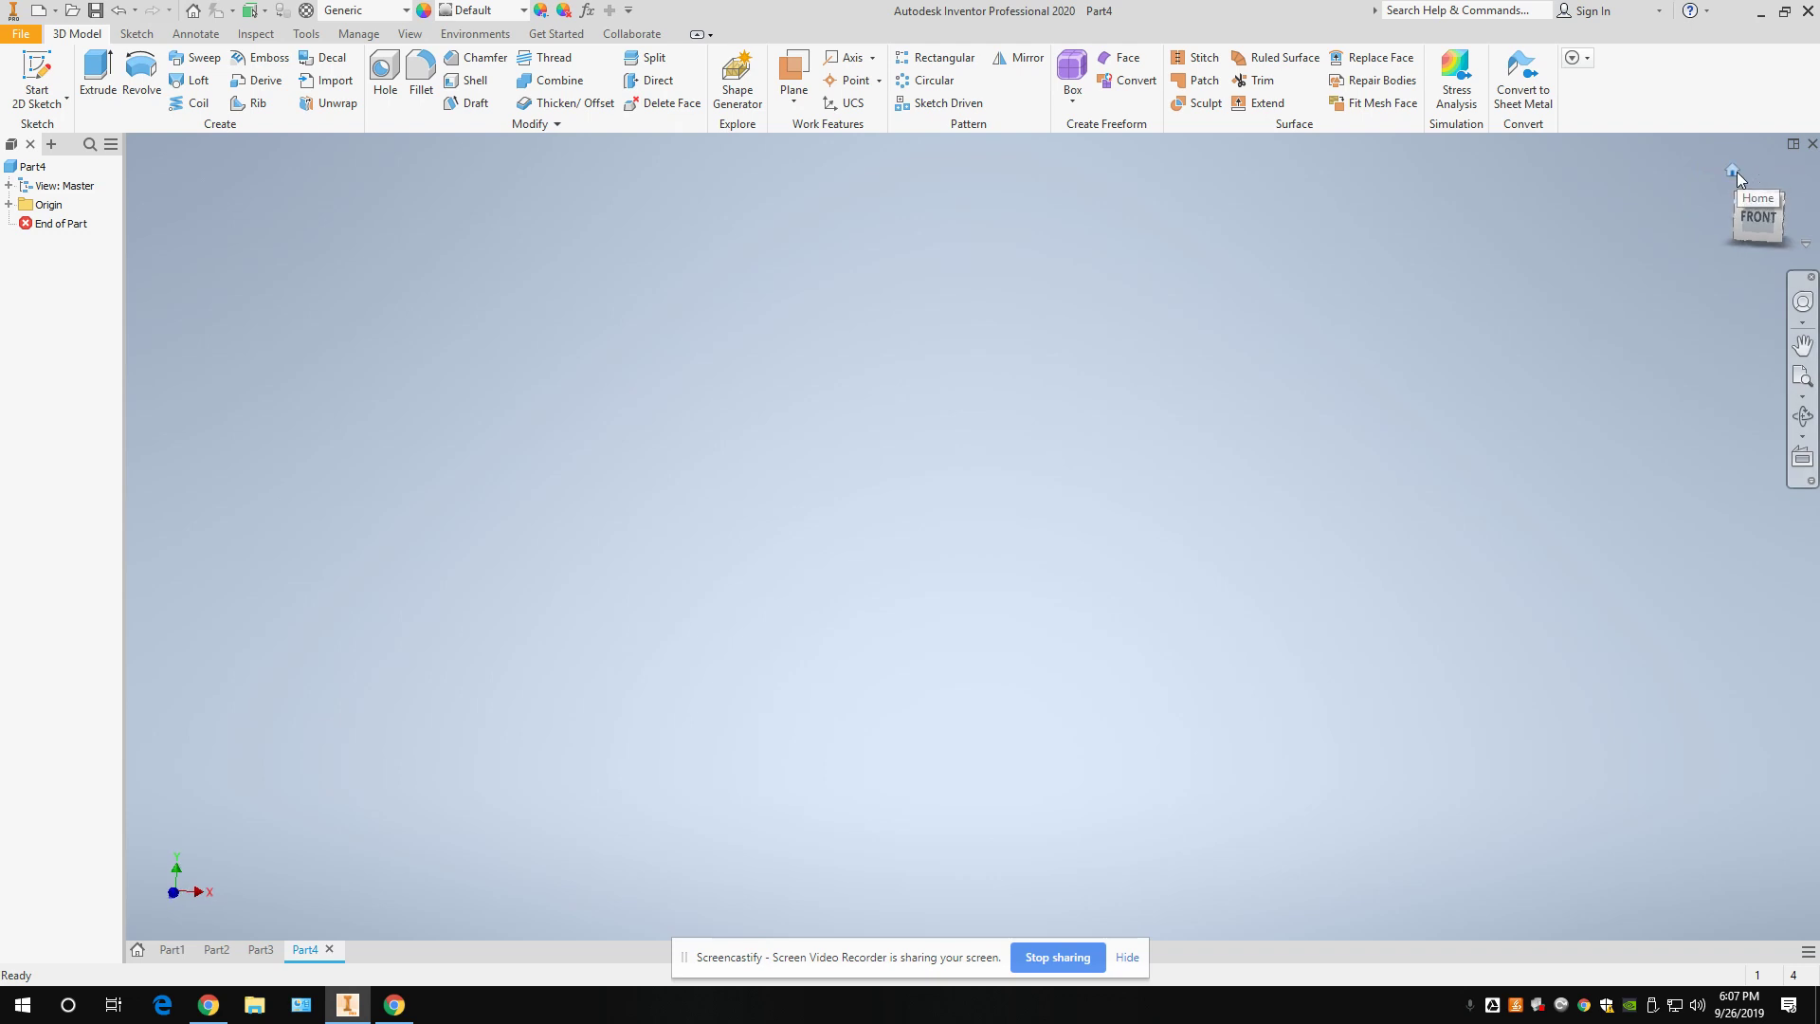
pyautogui.click(9, 205)
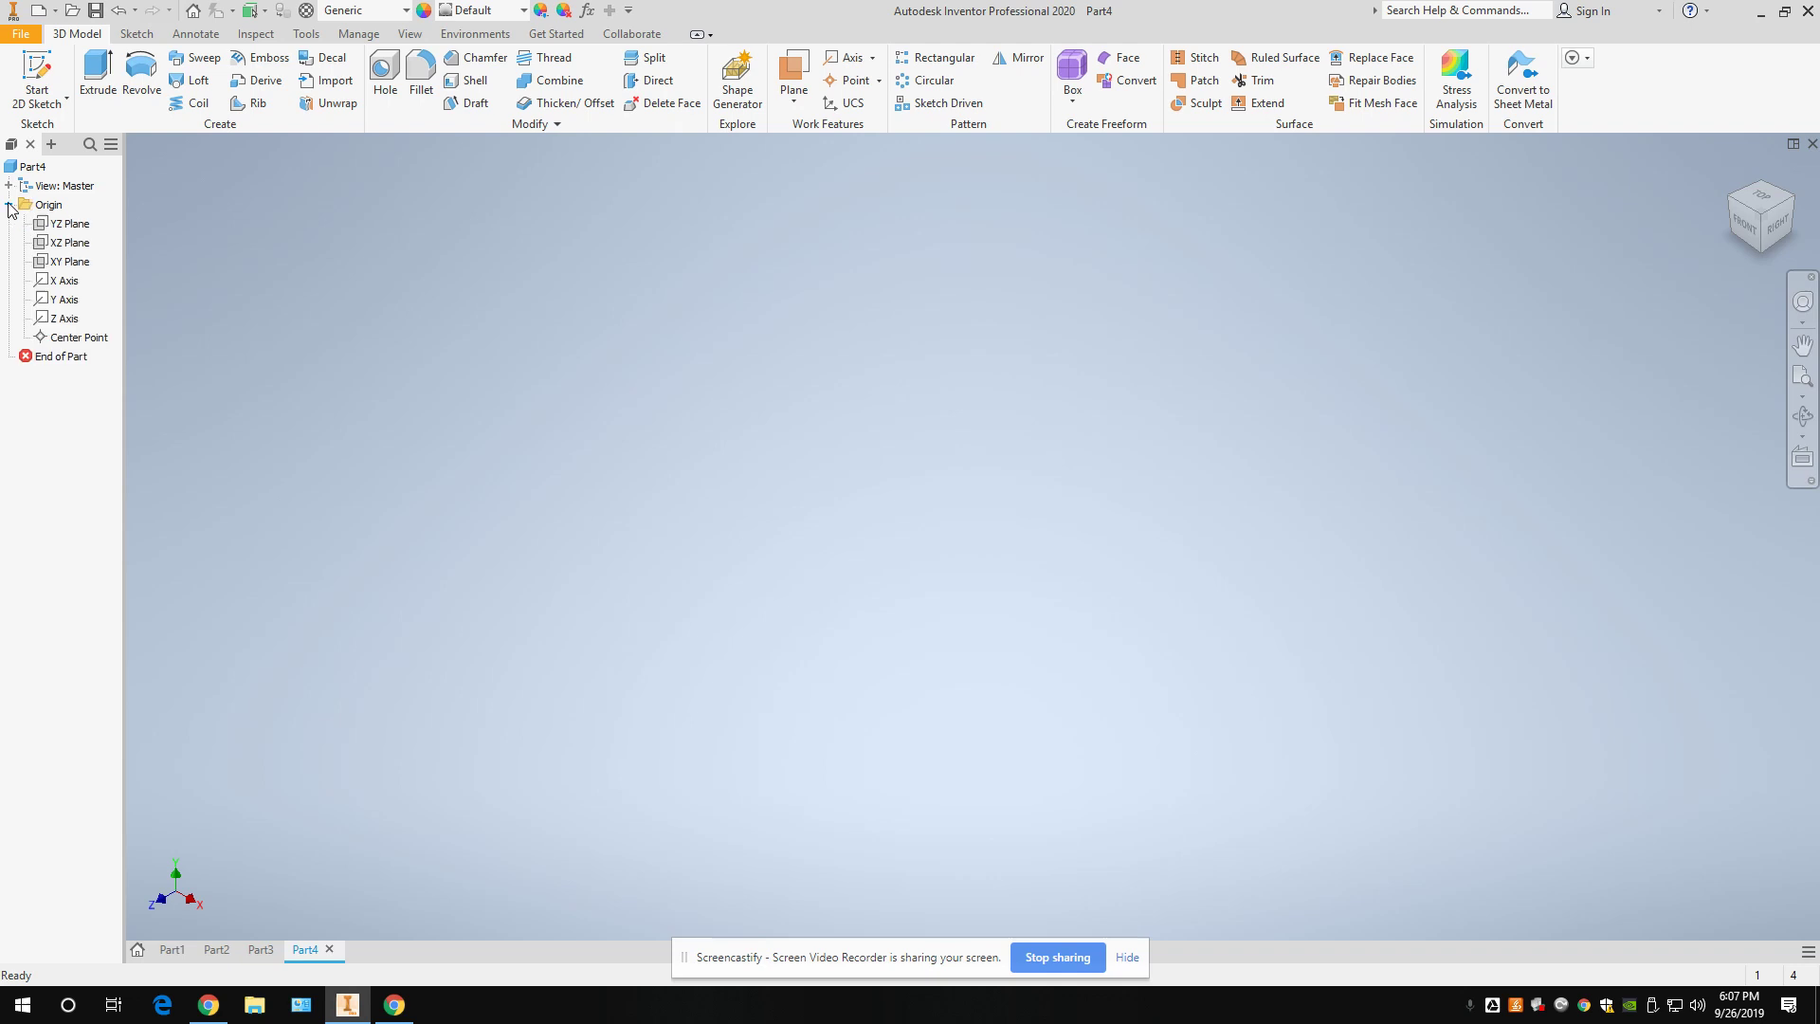
pyautogui.rightClick(84, 263)
pyautogui.click(172, 328)
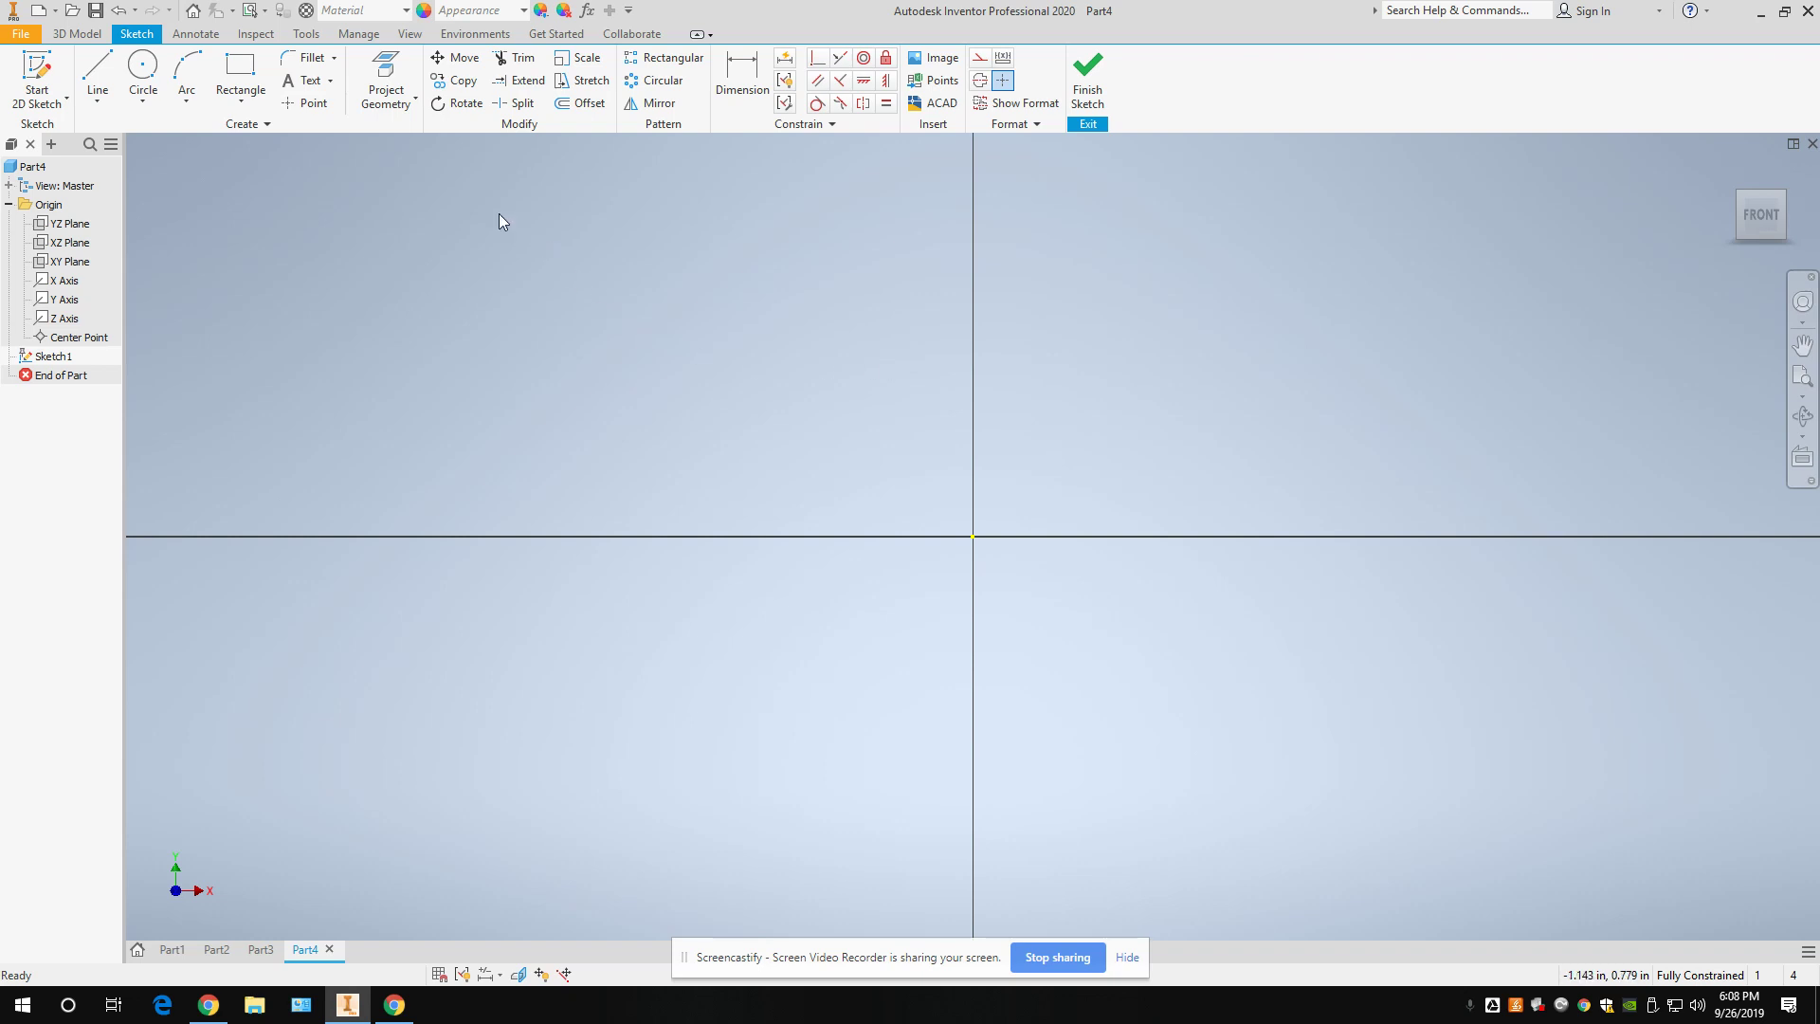
# Draw a 2 in horizontal line above the X axis, crossing the Y axis, and restart the Line command without adding a segment.
pyautogui.click(101, 72)
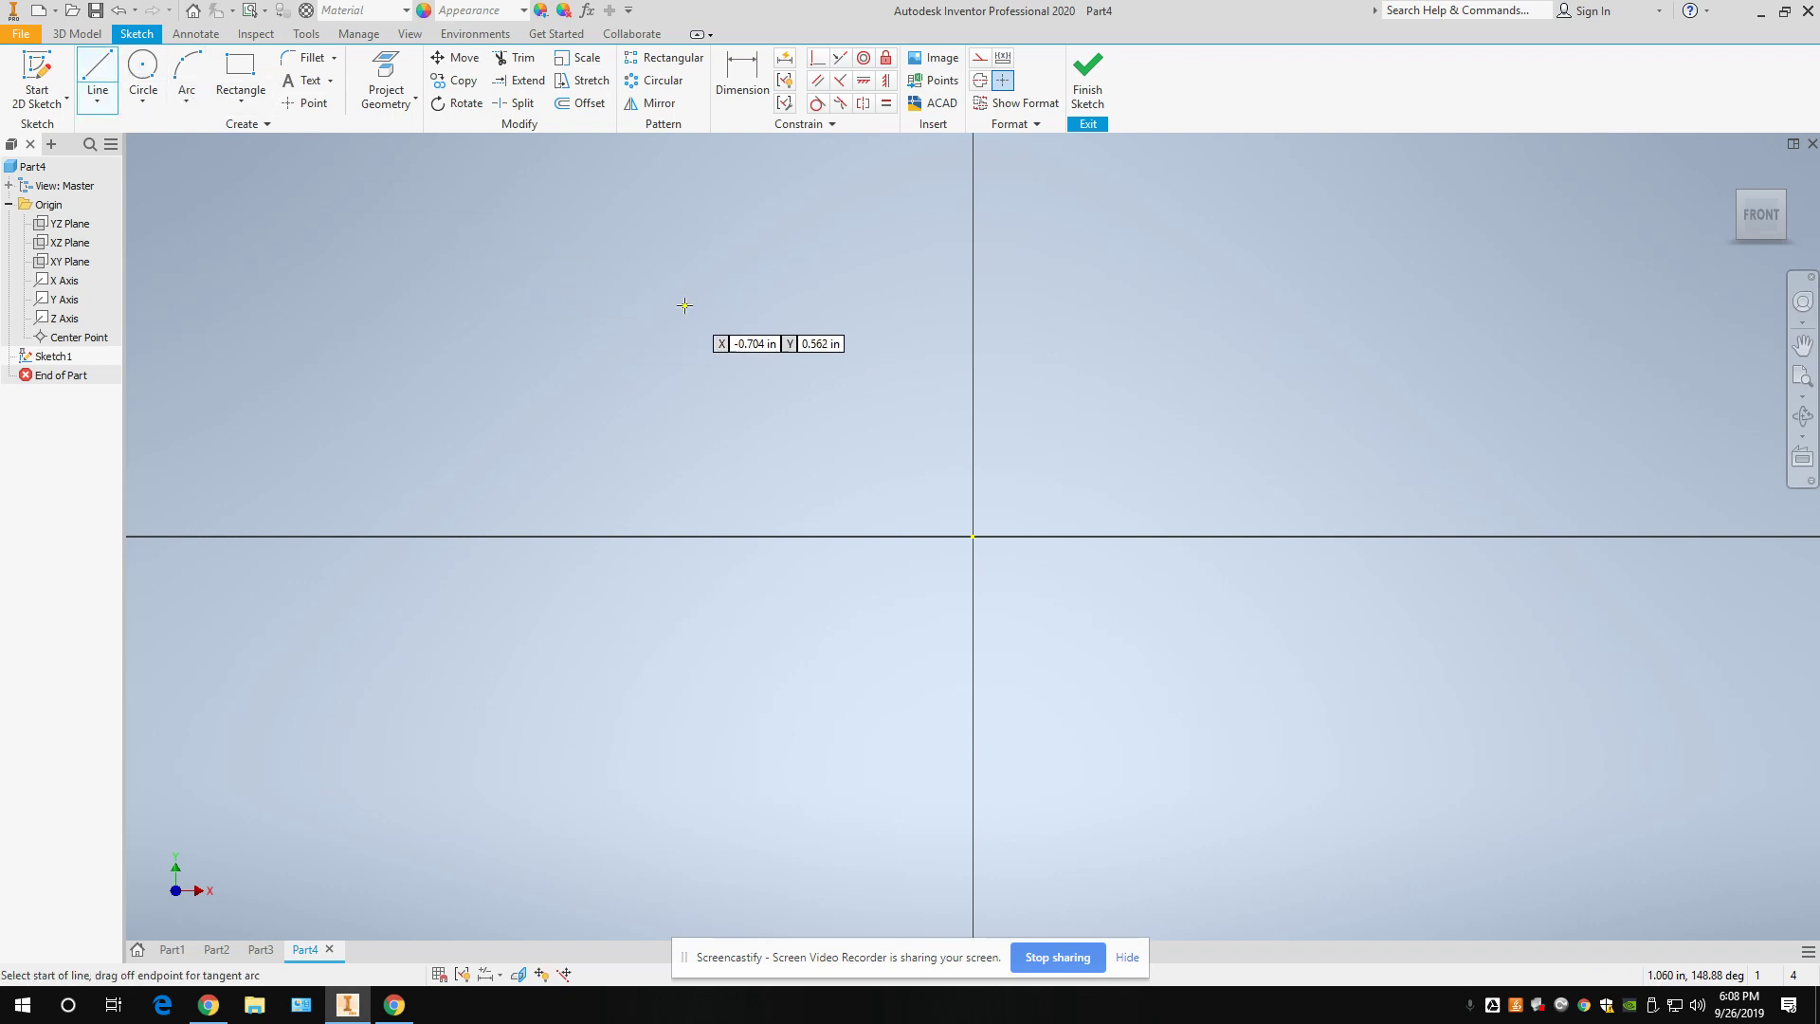
pyautogui.click(643, 327)
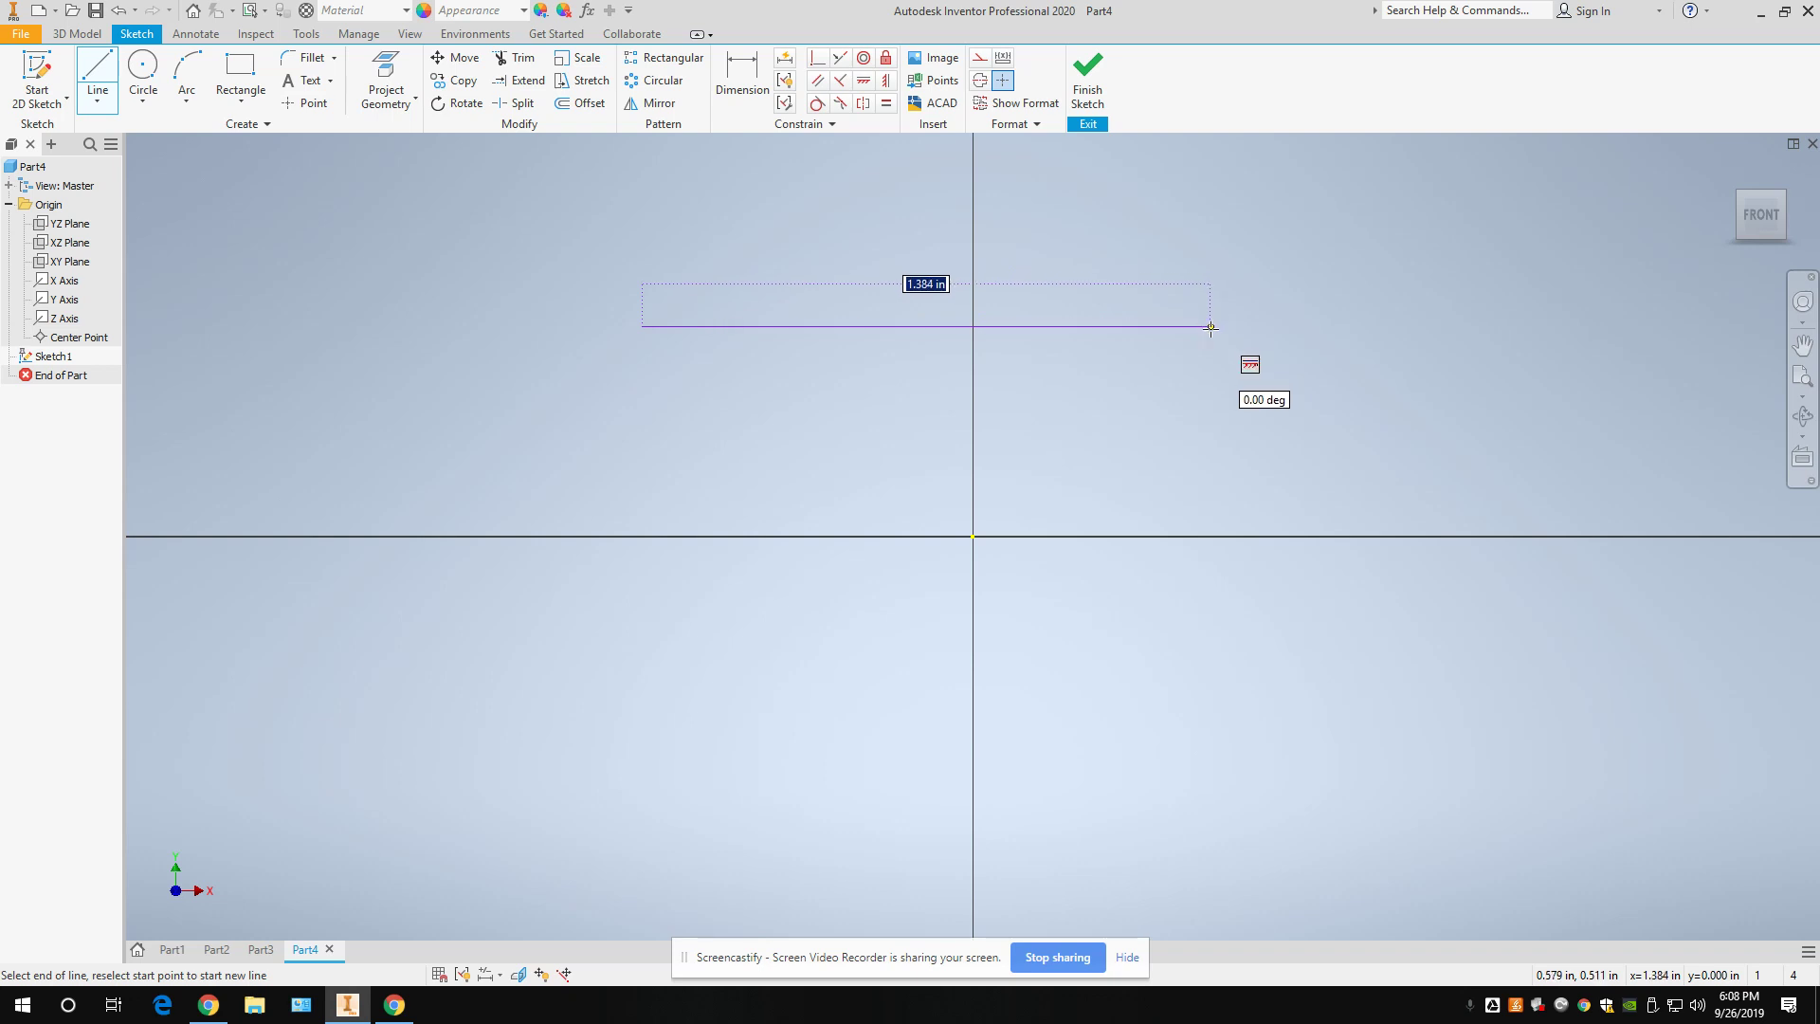
pyautogui.write('2')
pyautogui.press('Return')
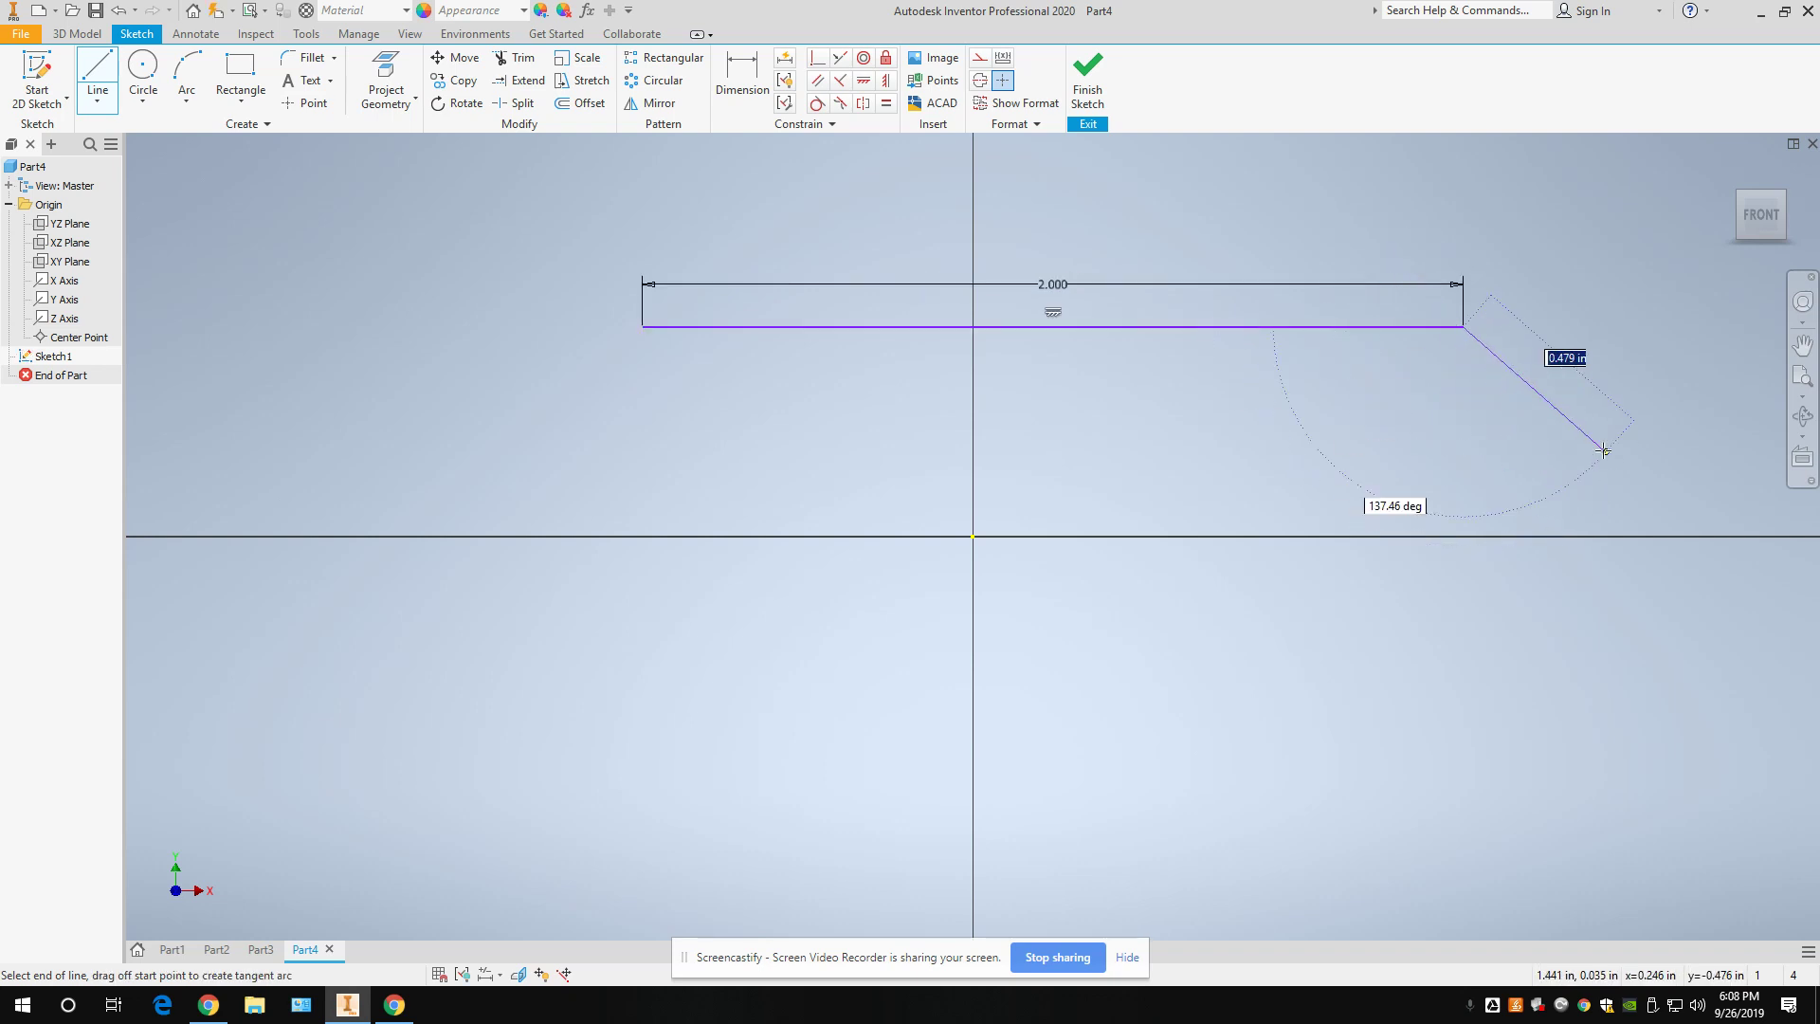
pyautogui.rightClick(1516, 471)
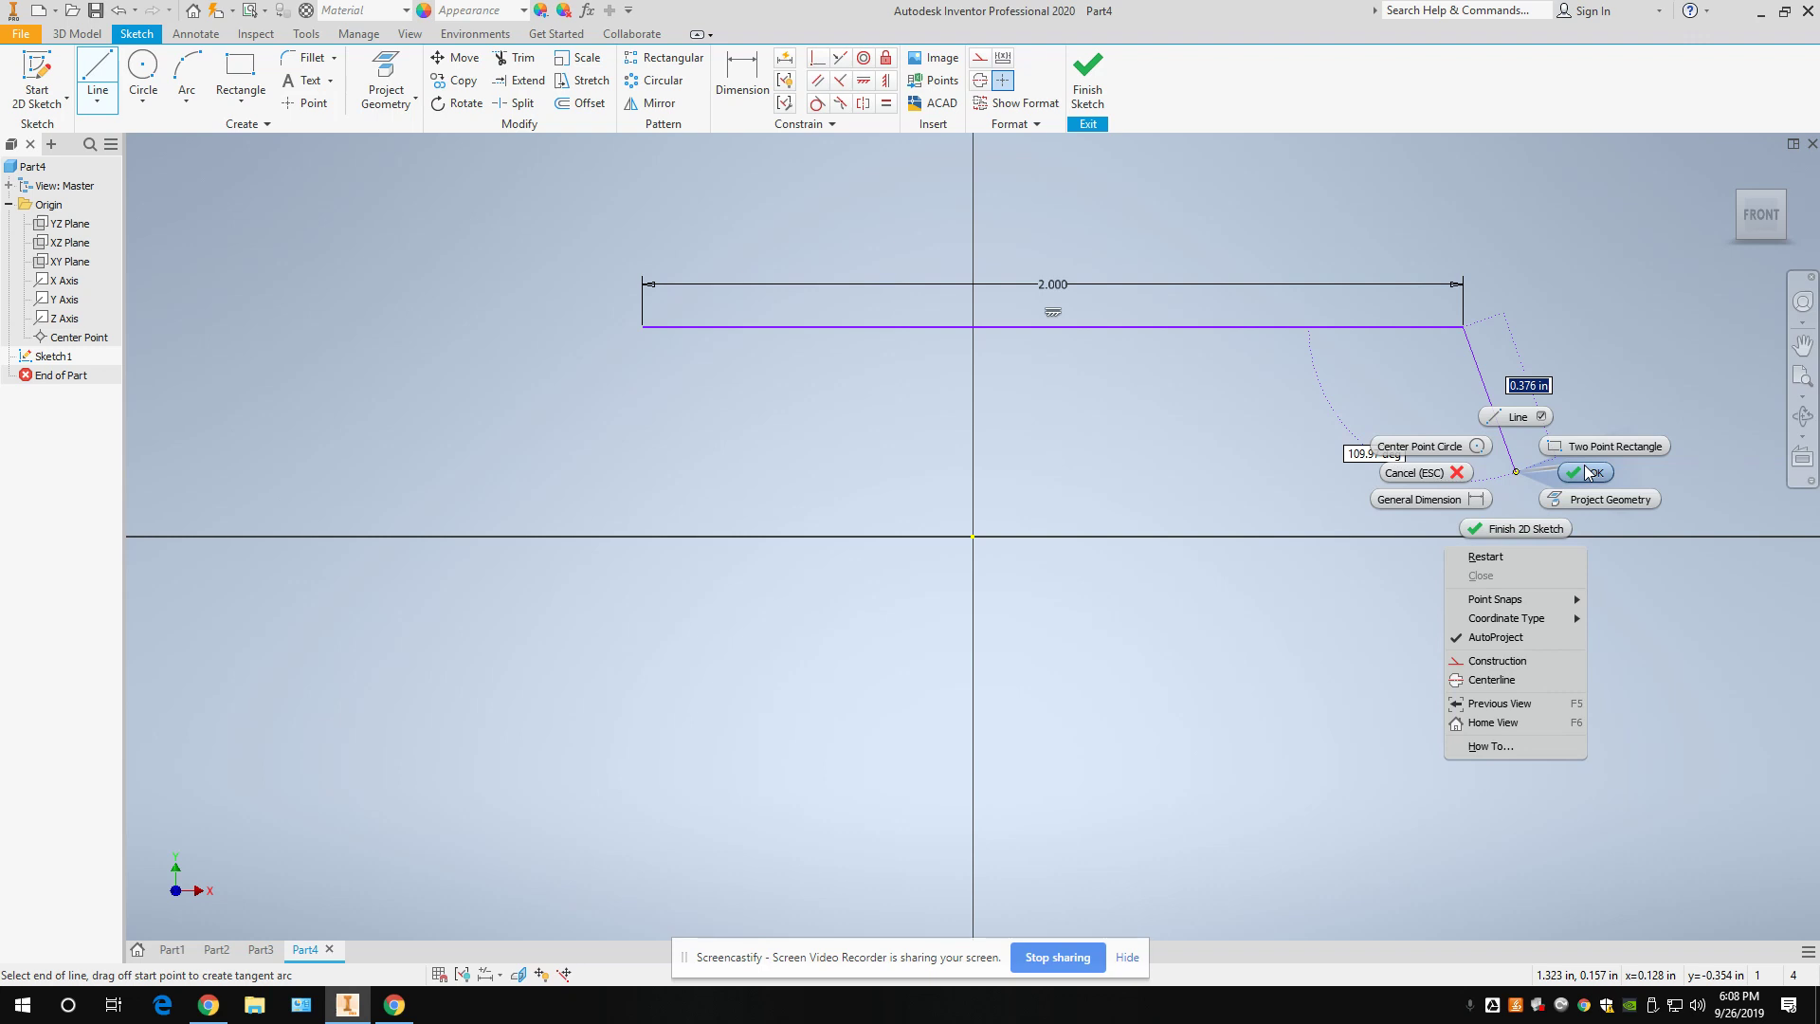
pyautogui.click(1498, 560)
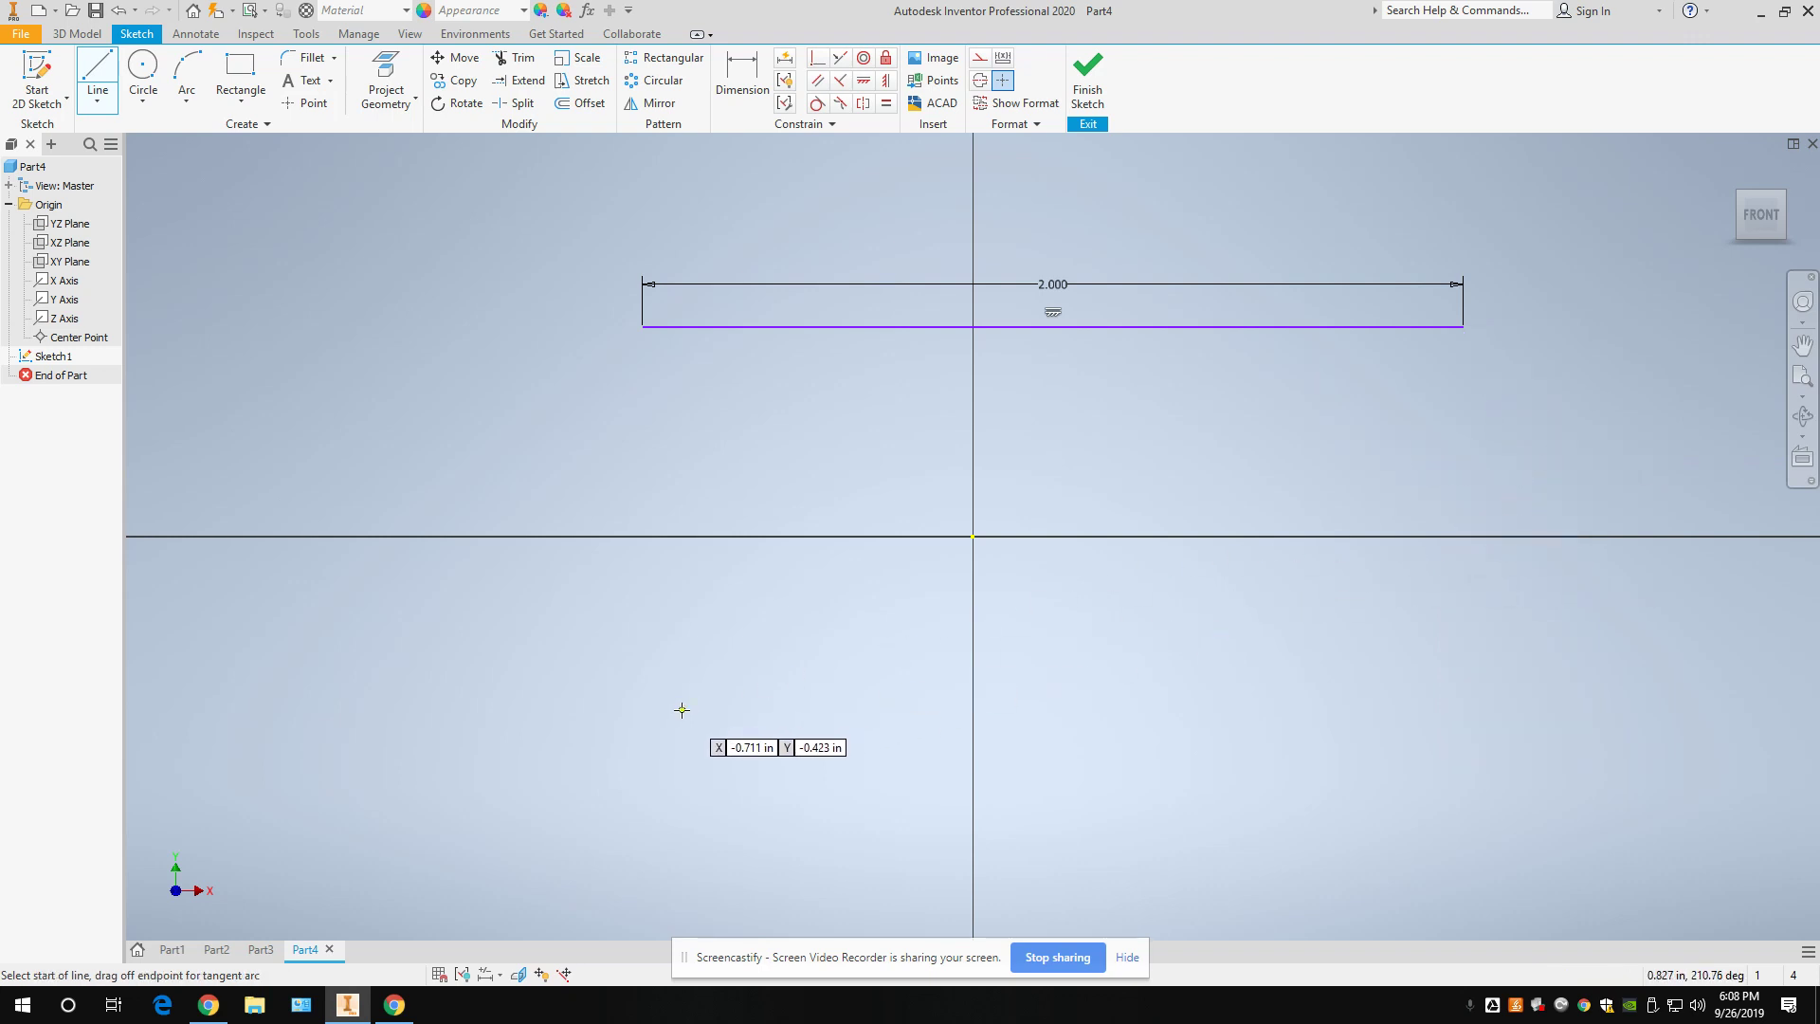
# Draw a second horizontal line about 2 in long below the X axis, with its ends aligned under the first line's ends.
pyautogui.click(645, 652)
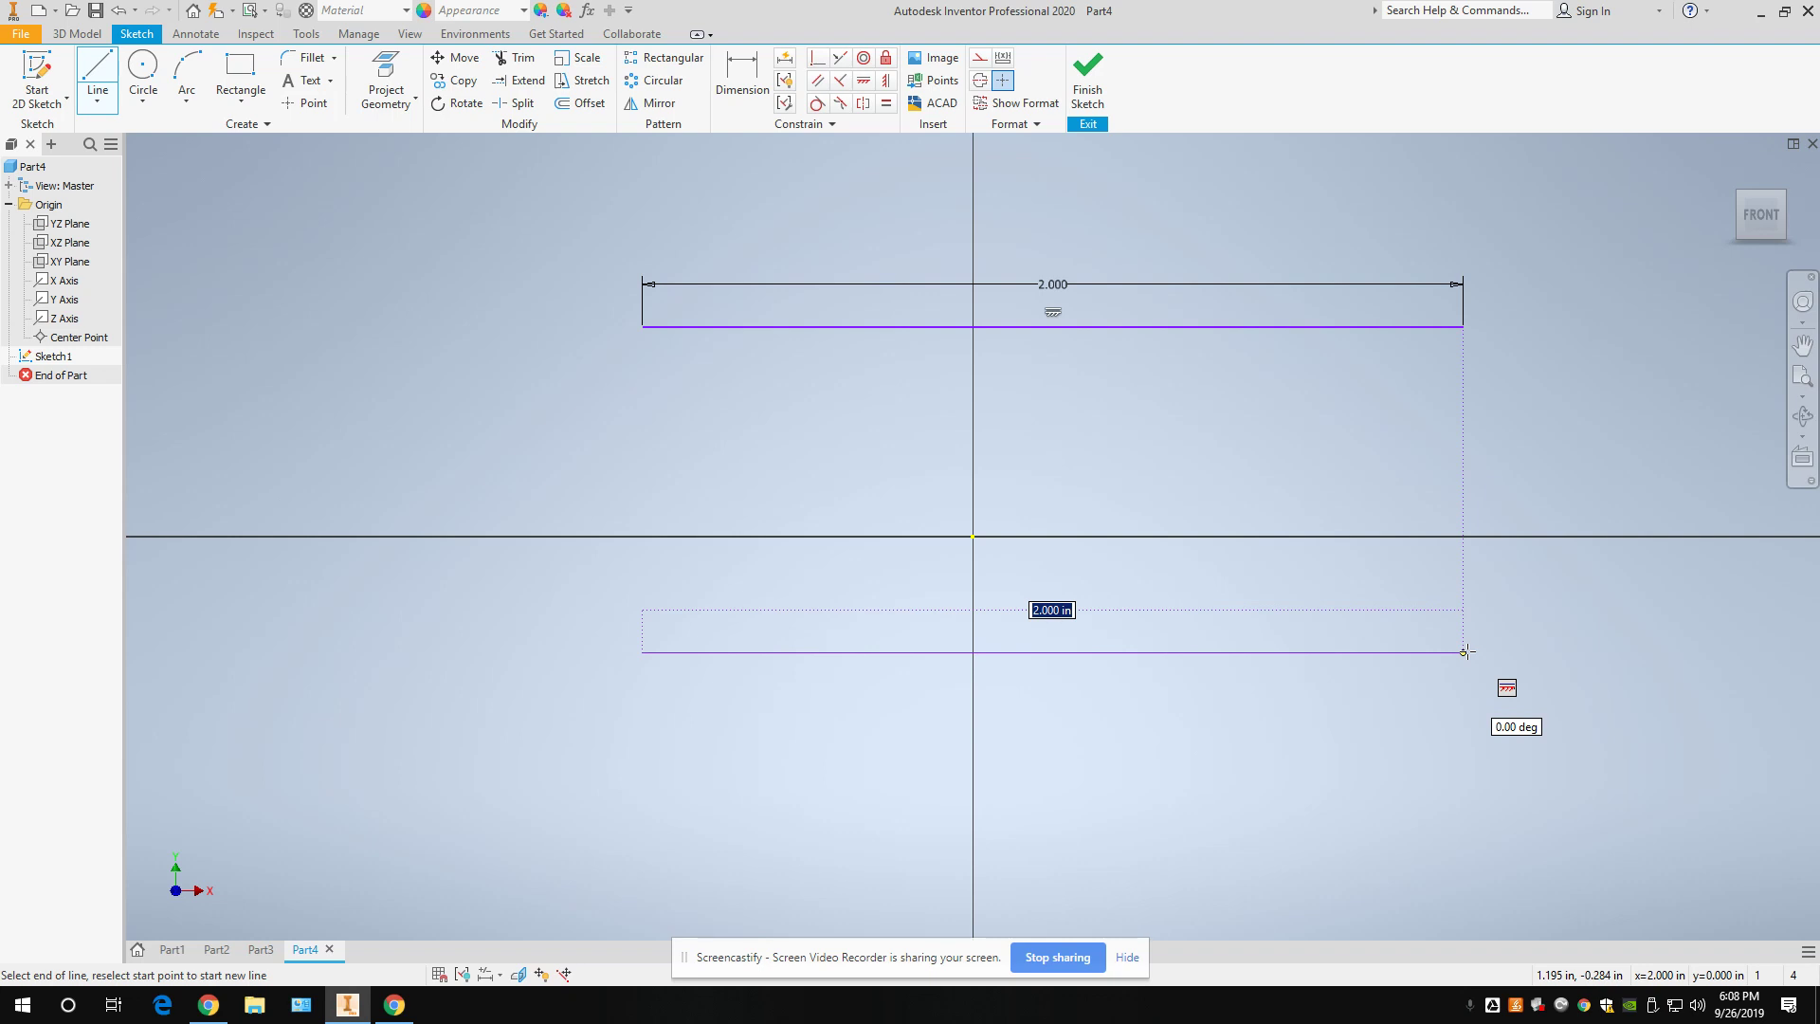
pyautogui.click(1464, 653)
pyautogui.rightClick(1495, 780)
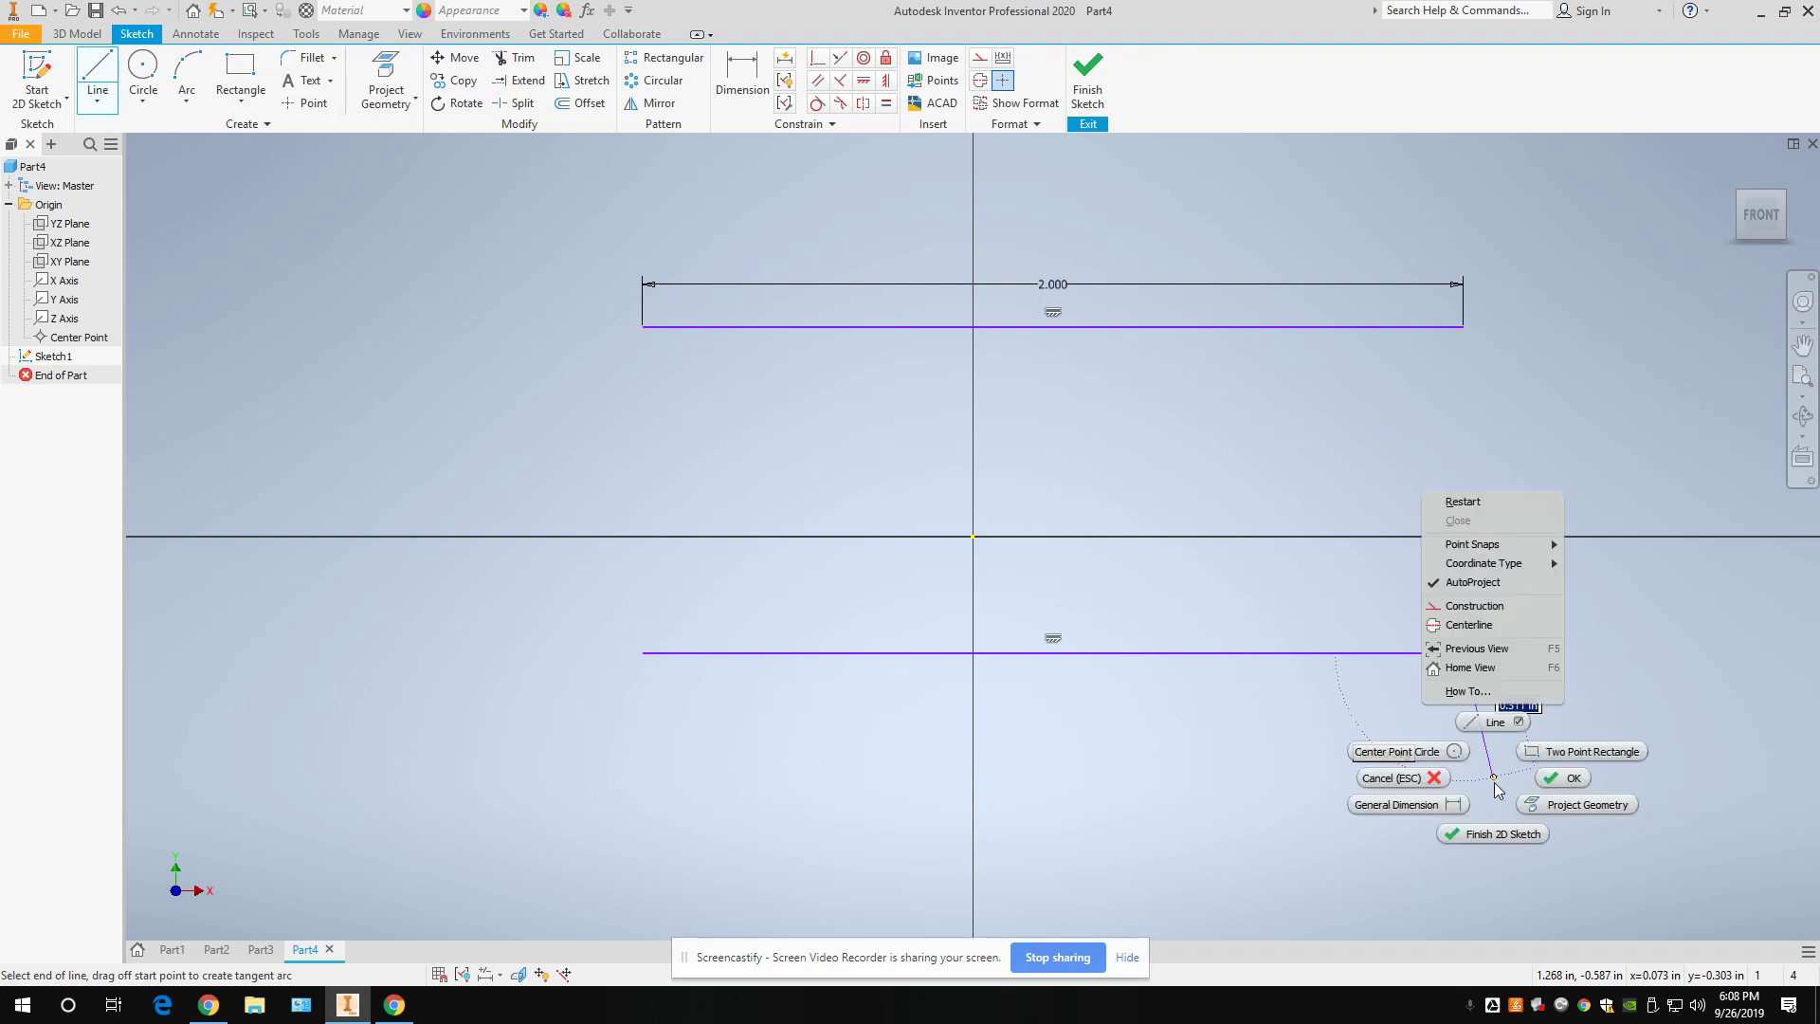
pyautogui.click(1549, 787)
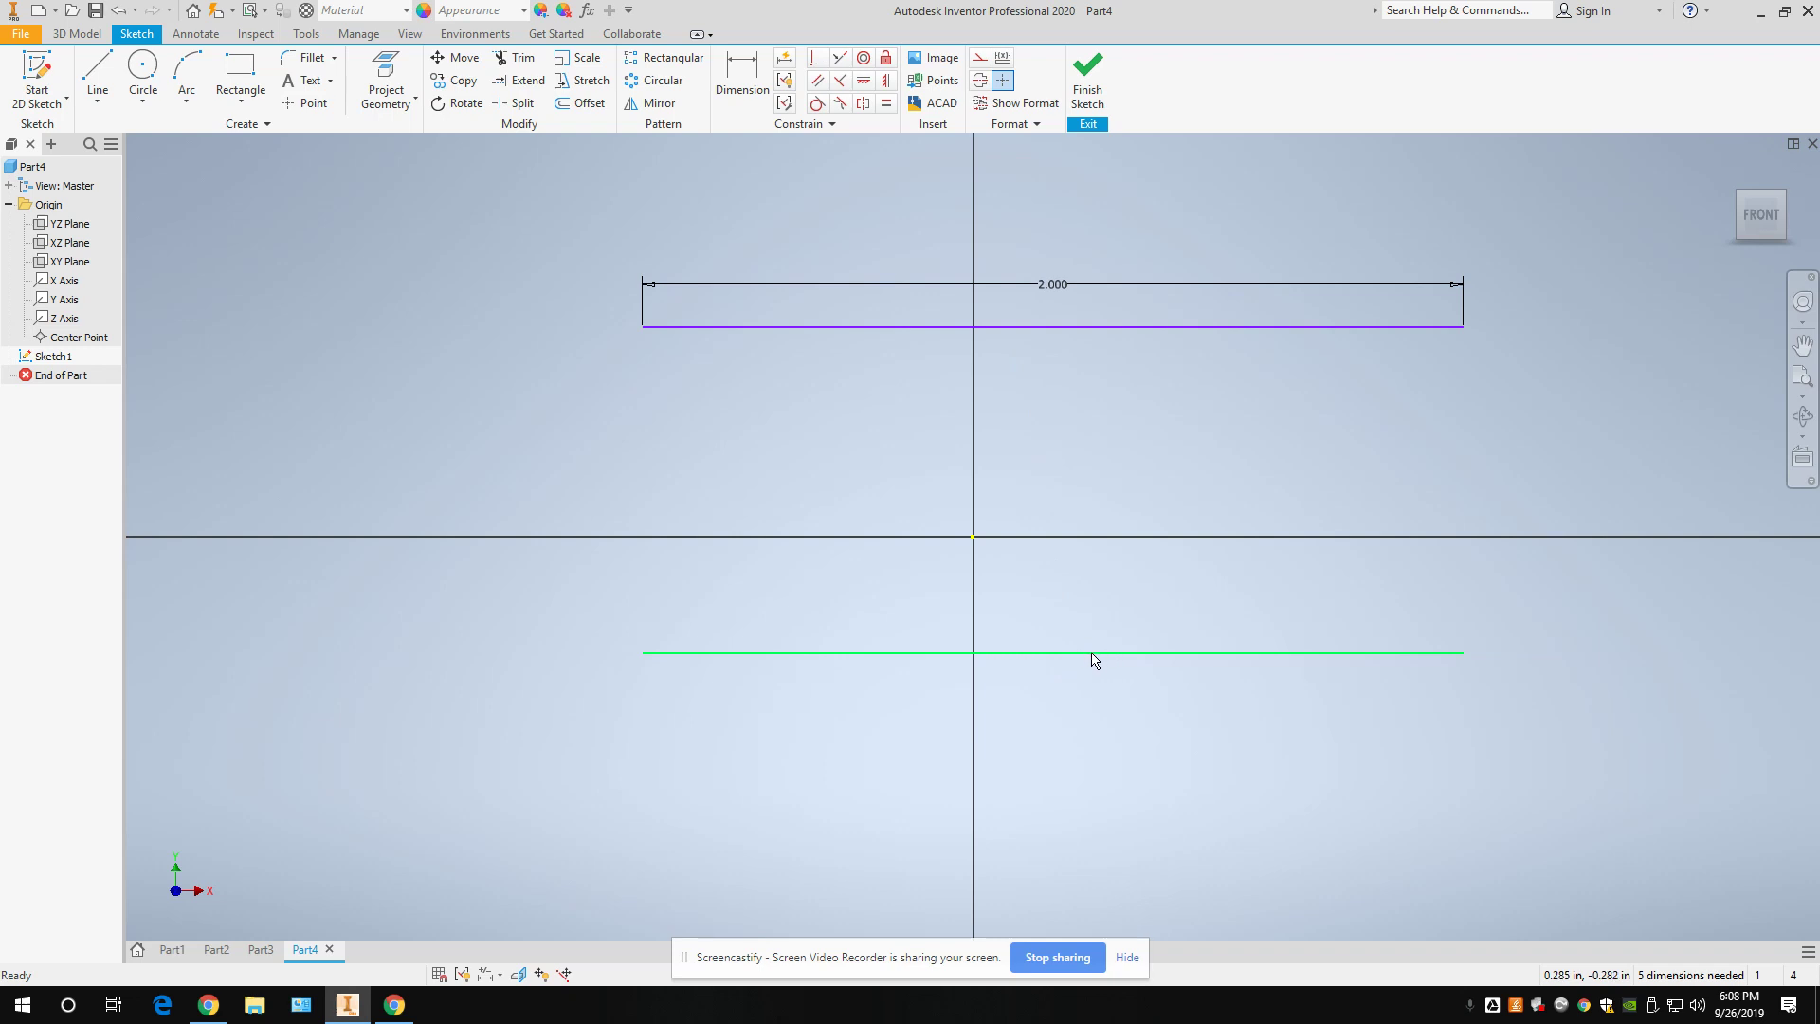
# Dimension the lower line's length at 2 in, placing the dimension below the line.
pyautogui.click(755, 72)
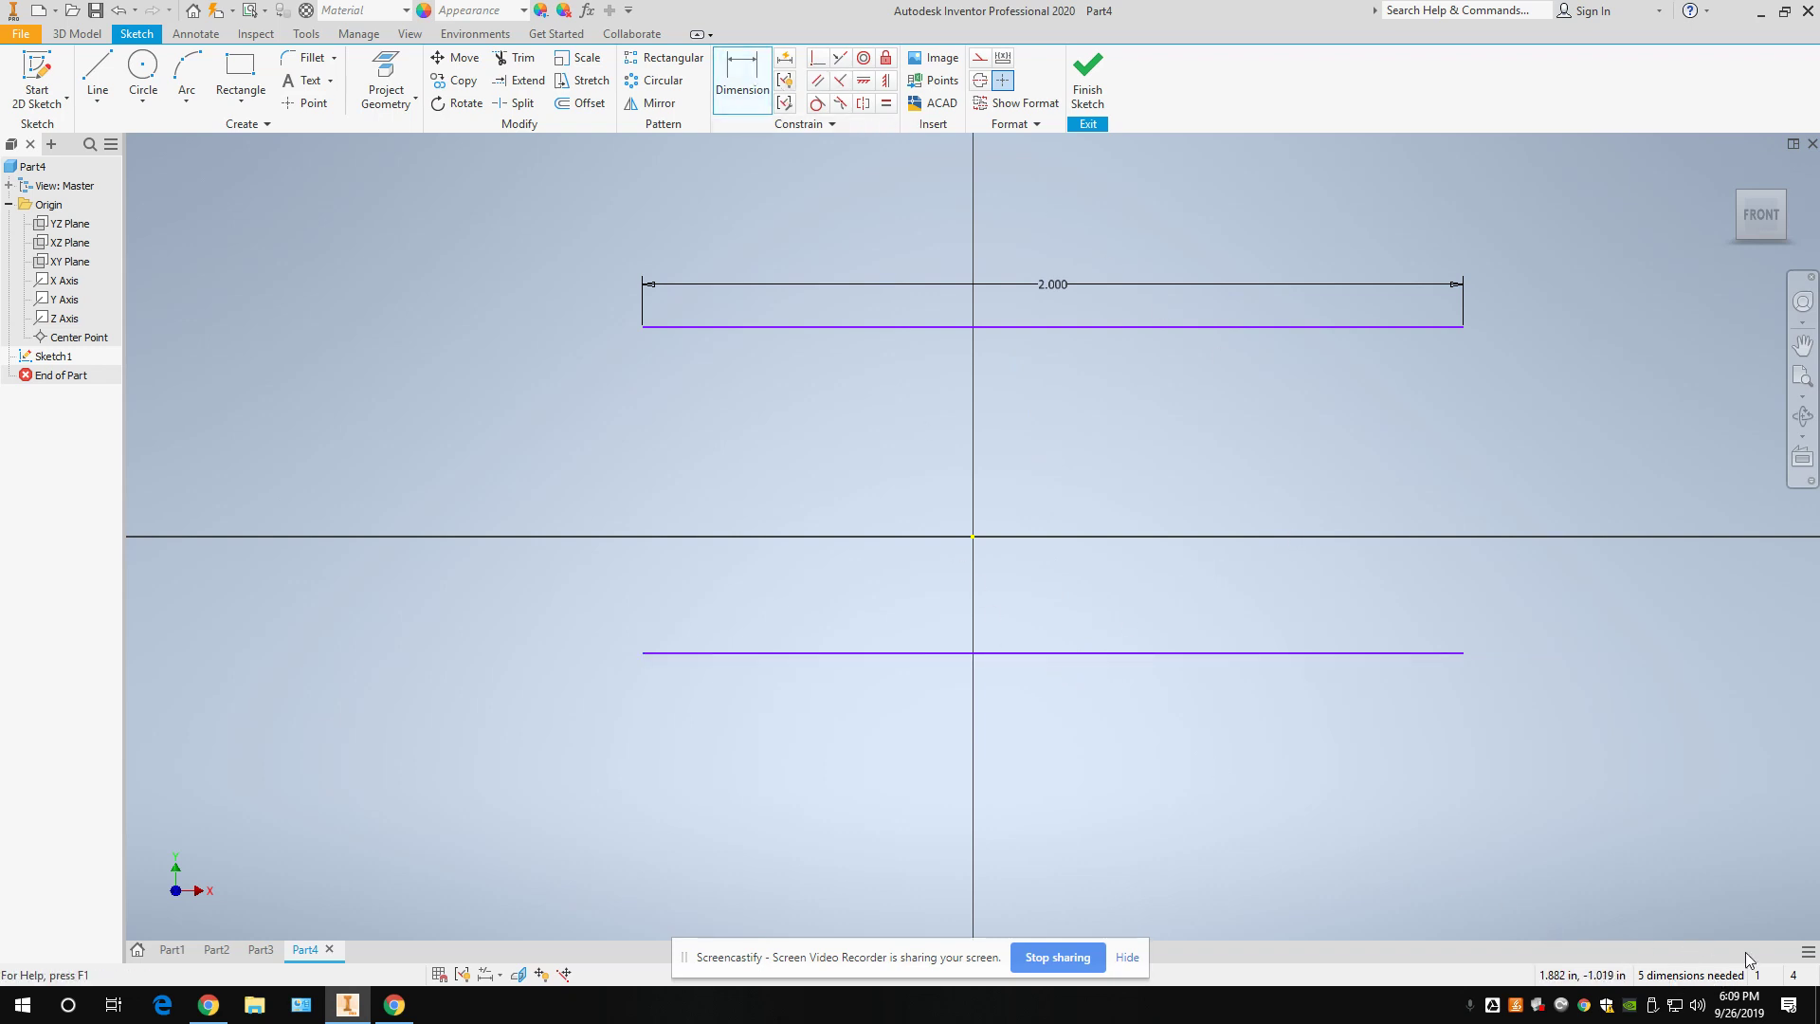
pyautogui.click(1129, 653)
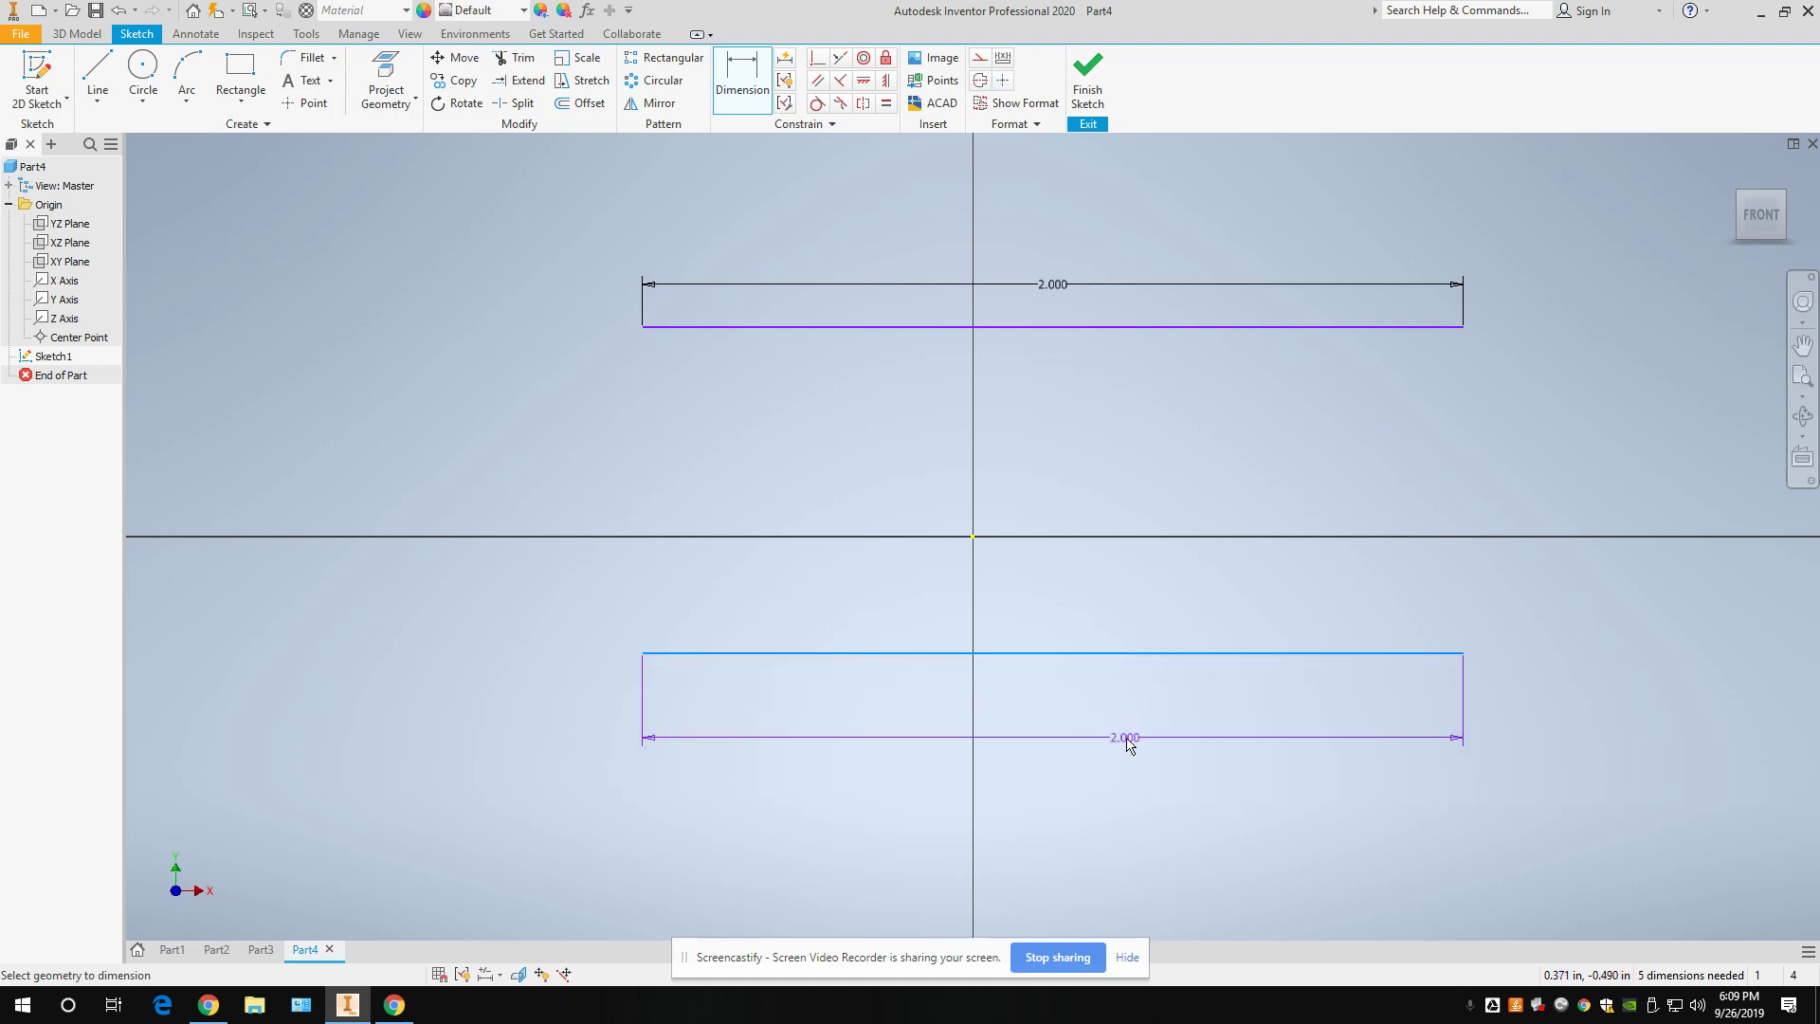
pyautogui.click(1128, 744)
pyautogui.click(1200, 810)
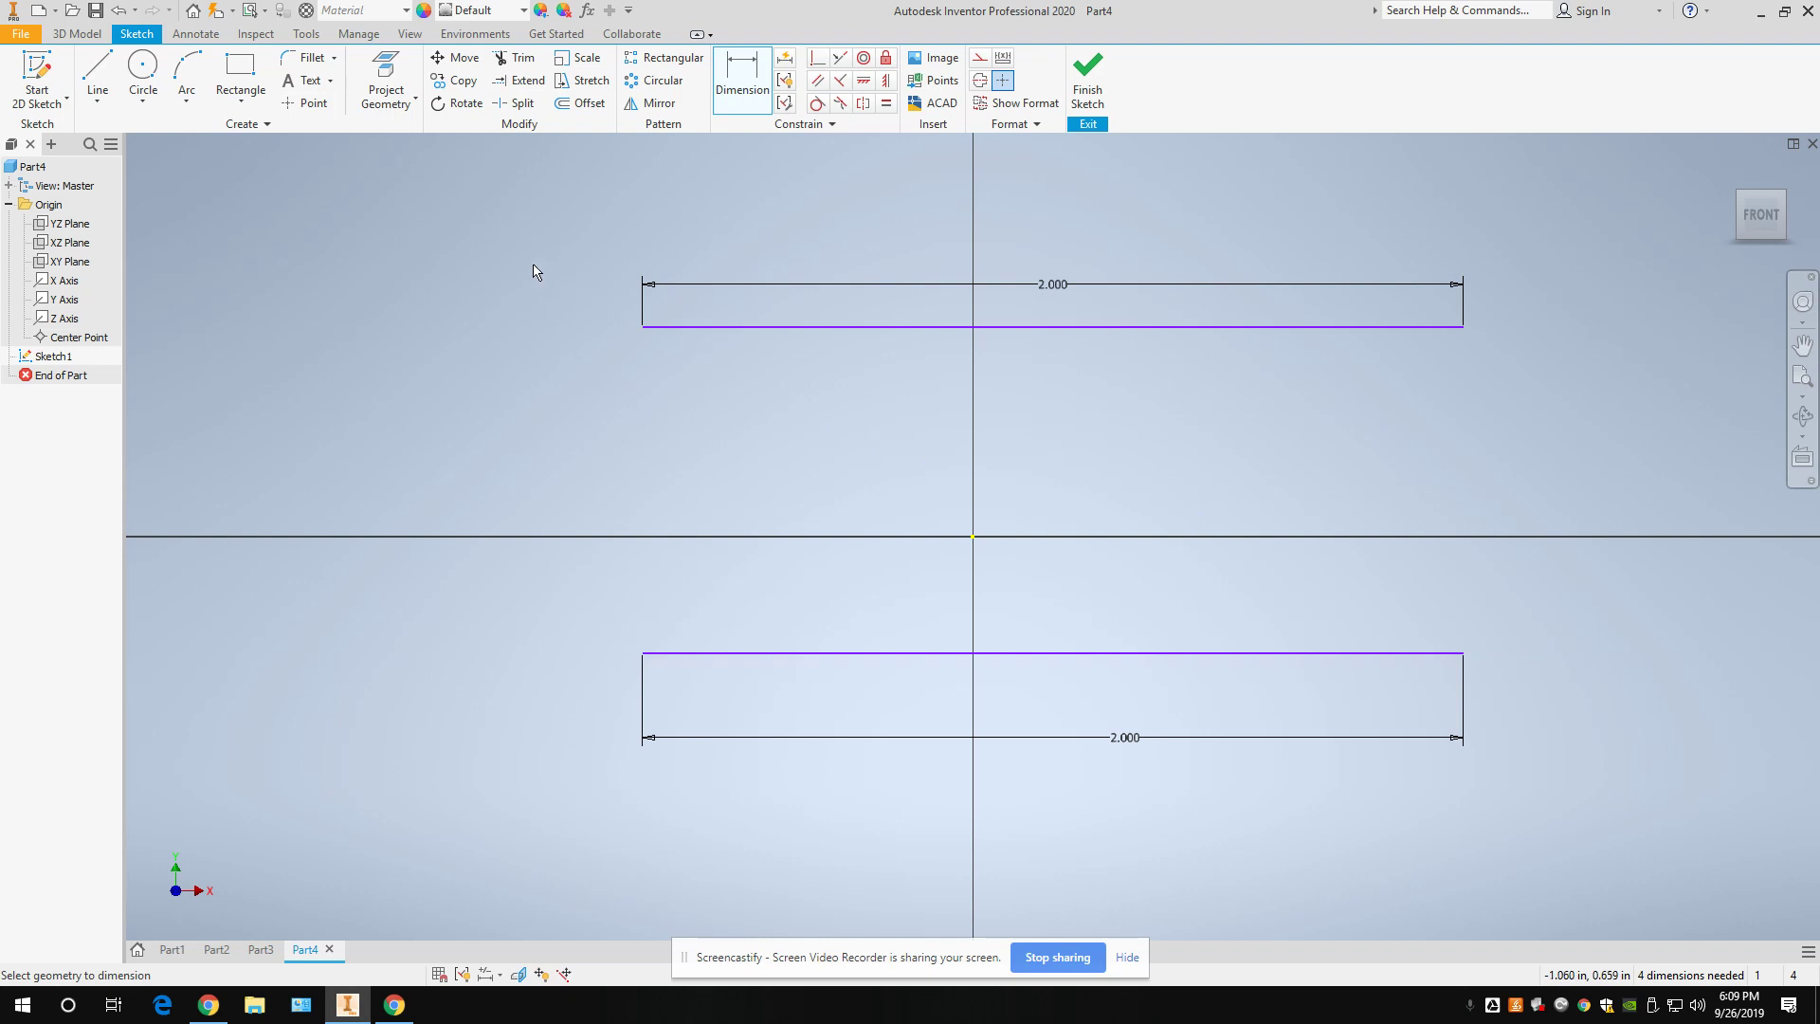
# Join the left ends of the two lines with a 180° tangent arc and constrain it tangent to the lower line.
pyautogui.click(188, 102)
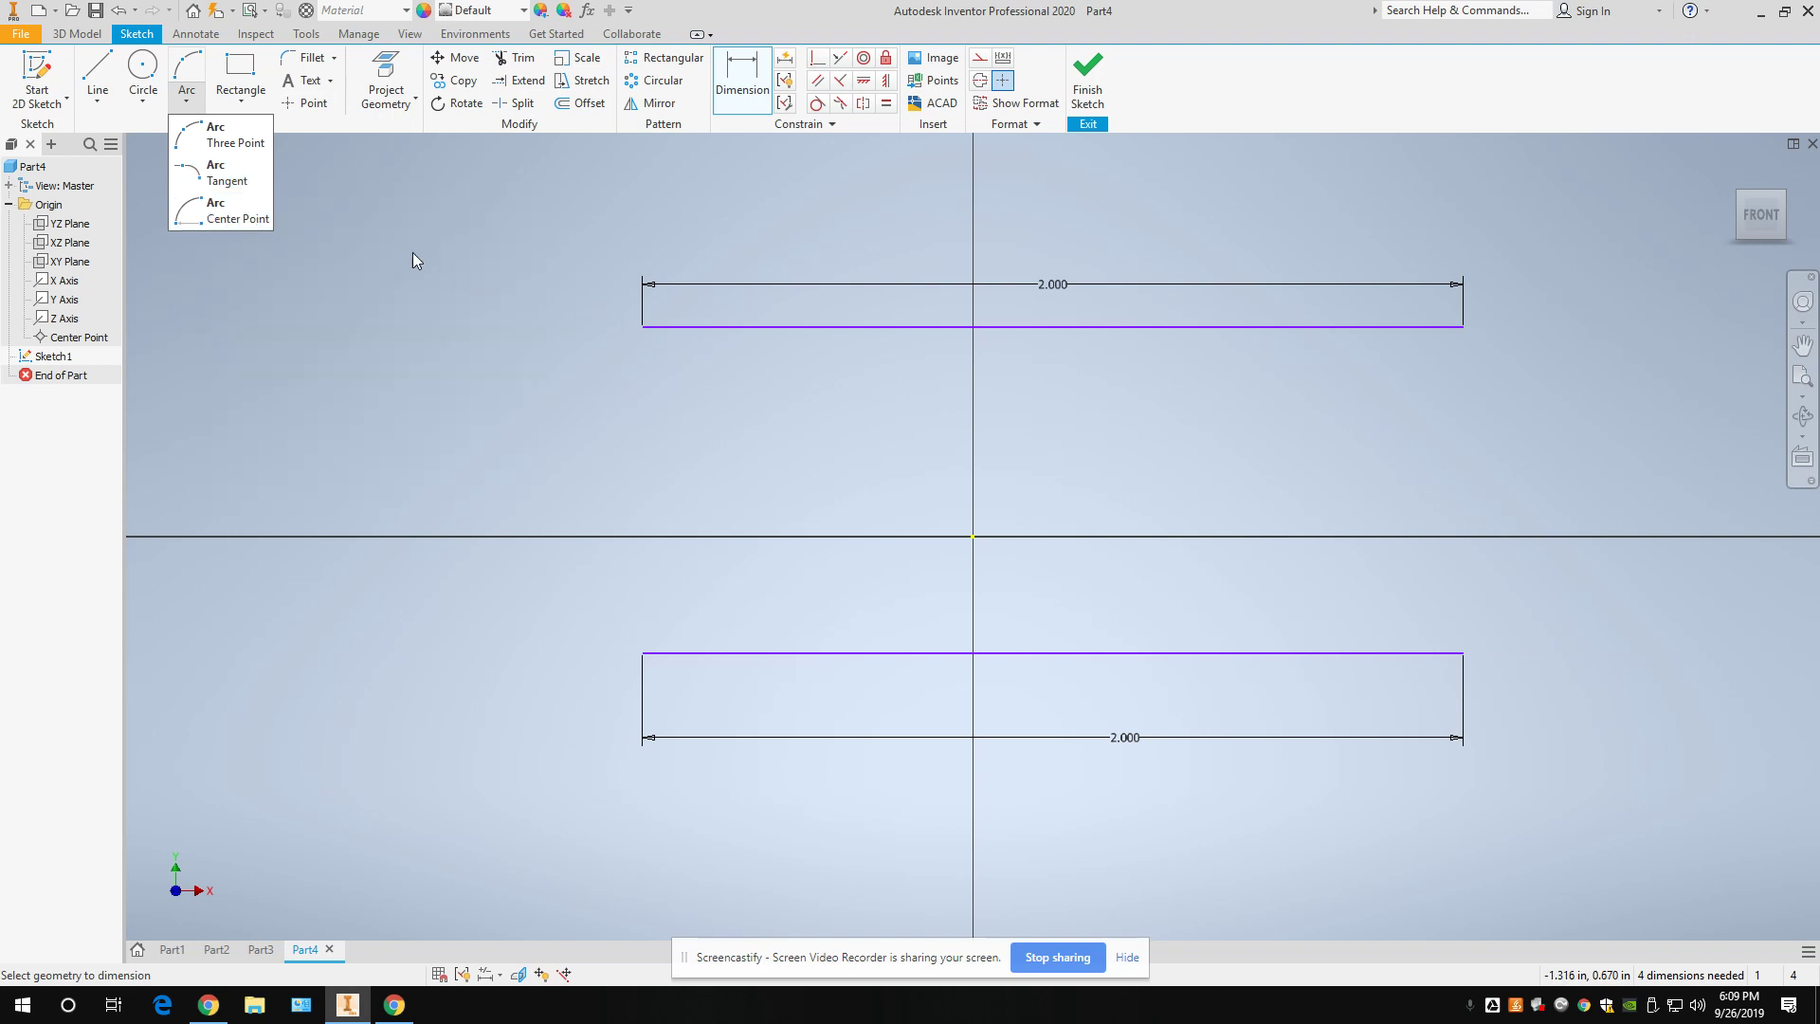
pyautogui.click(218, 176)
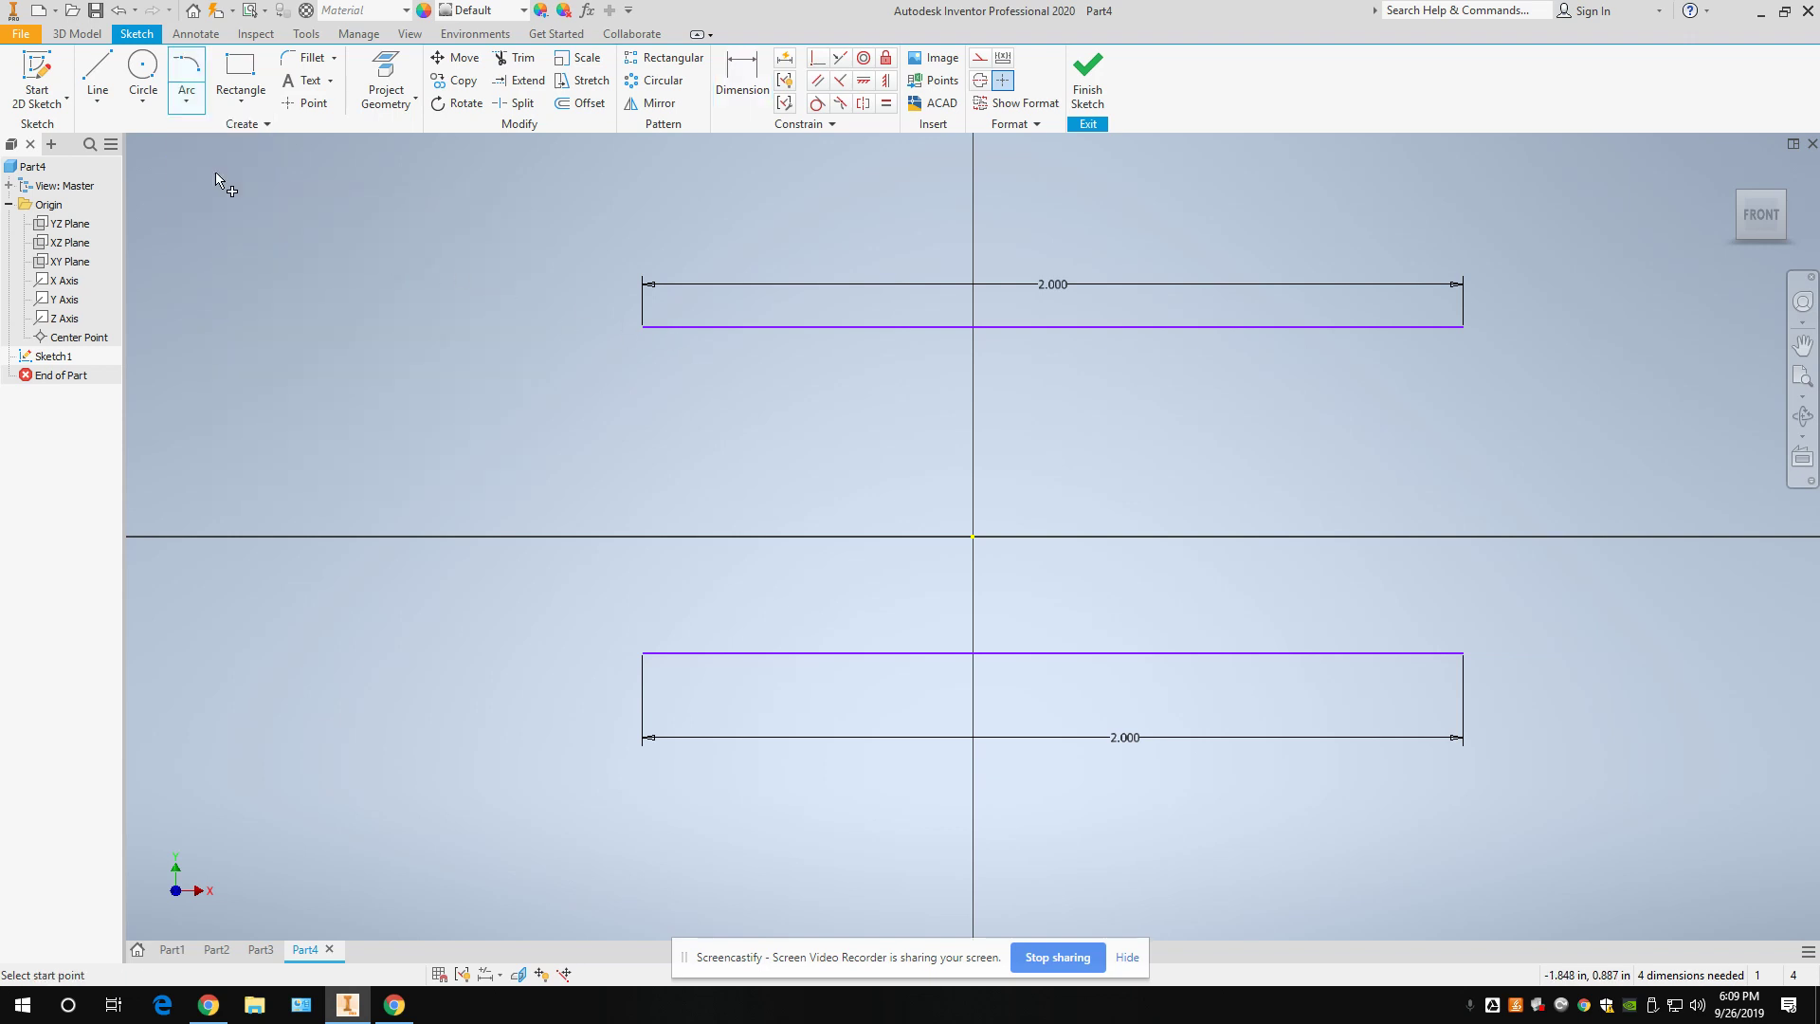
pyautogui.click(644, 327)
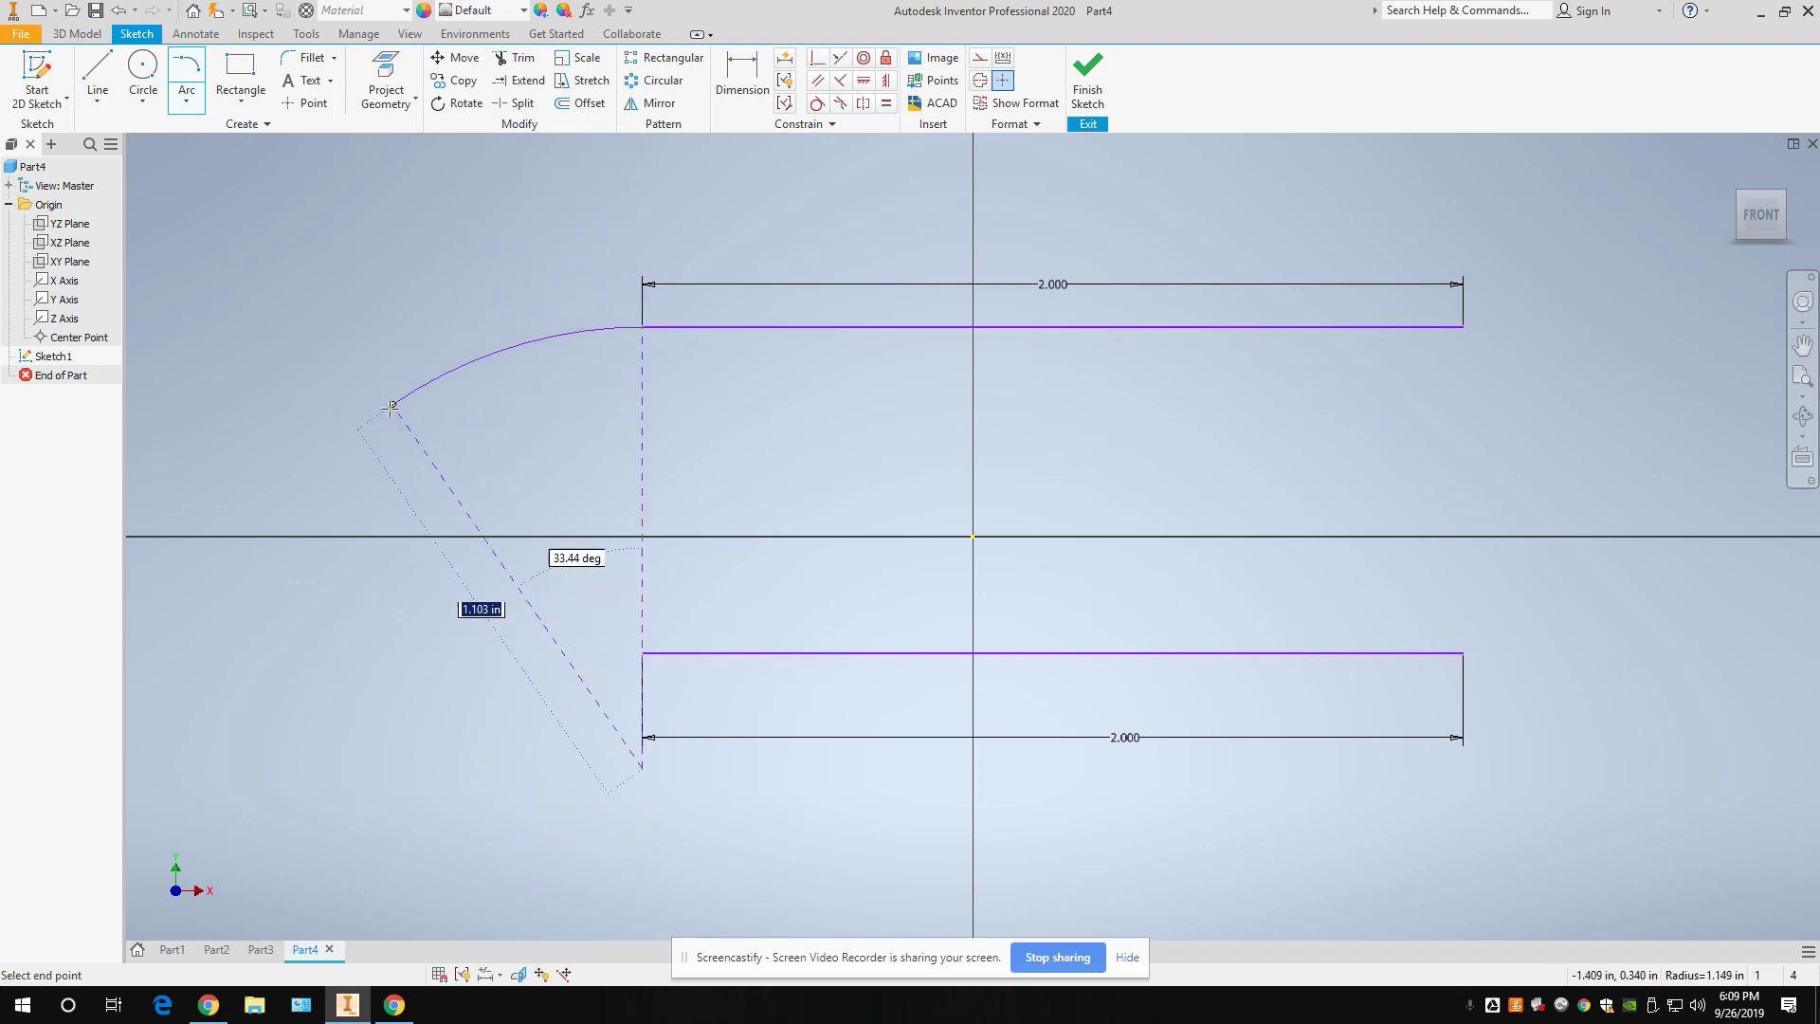
pyautogui.click(644, 653)
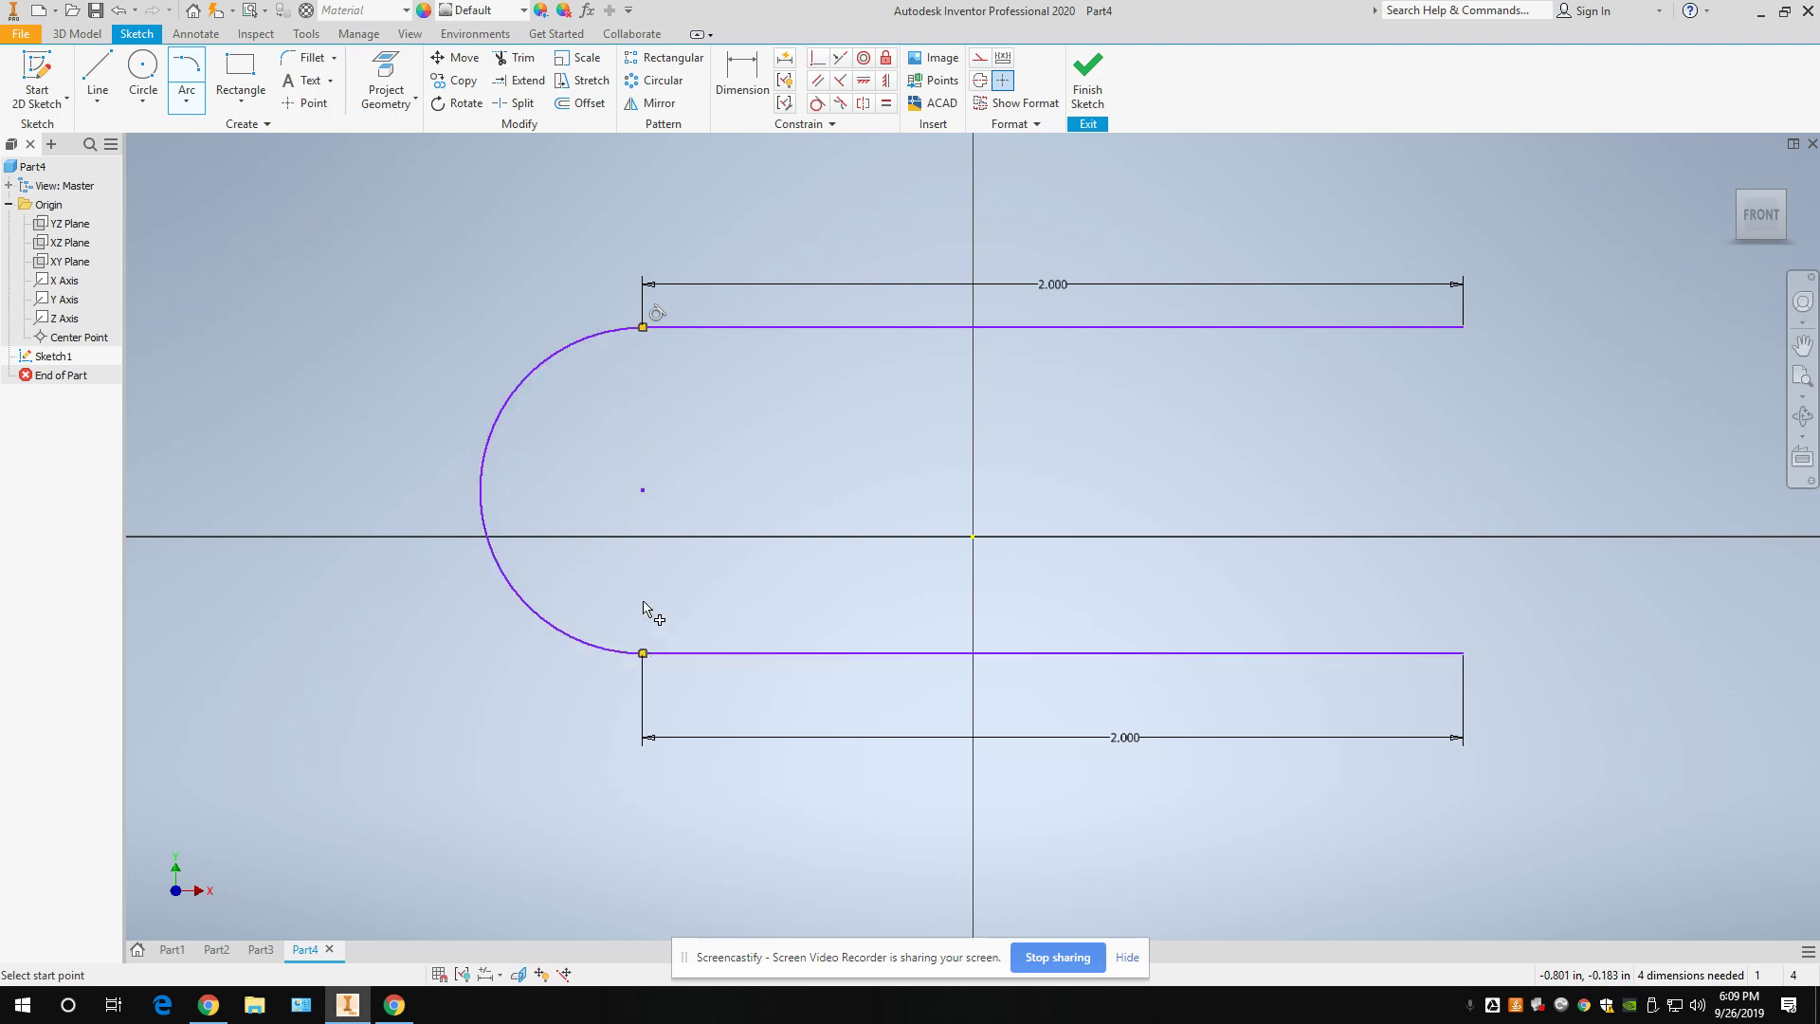
pyautogui.click(819, 107)
pyautogui.click(596, 648)
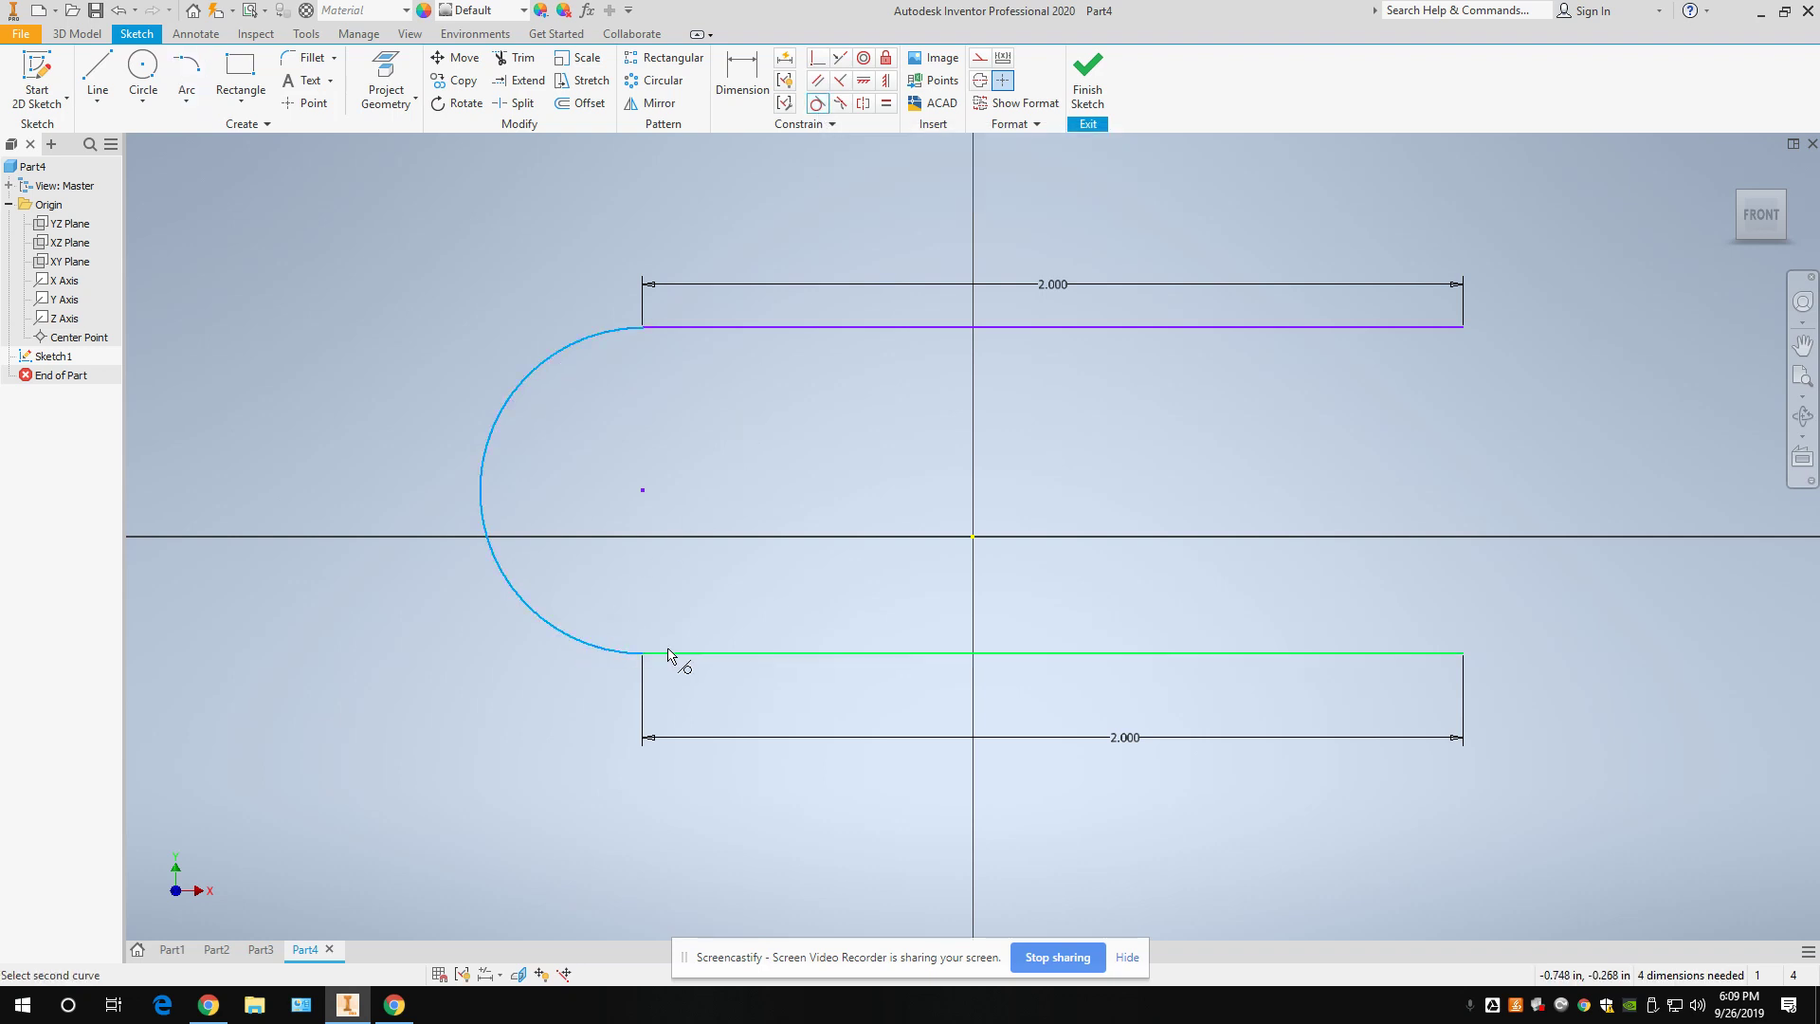
pyautogui.click(669, 652)
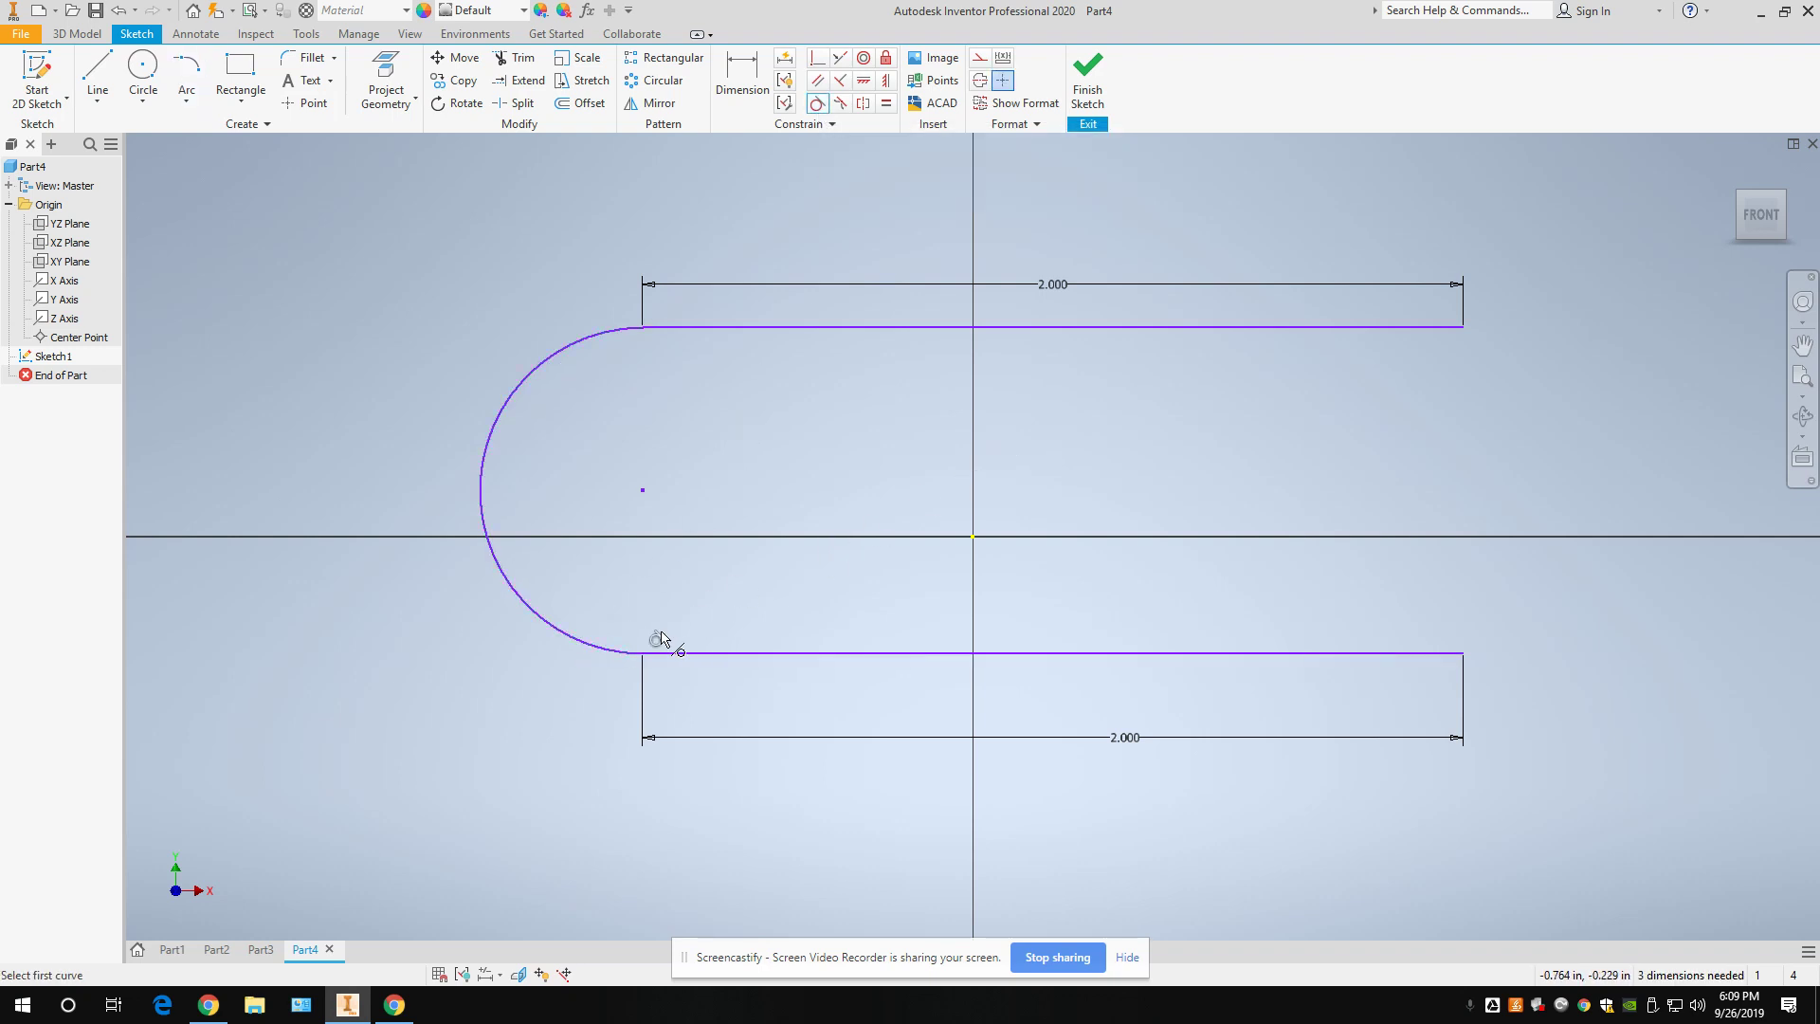
# Draw a tangent arc of 180° from the upper line's right end to the lower line's right end.
pyautogui.click(187, 100)
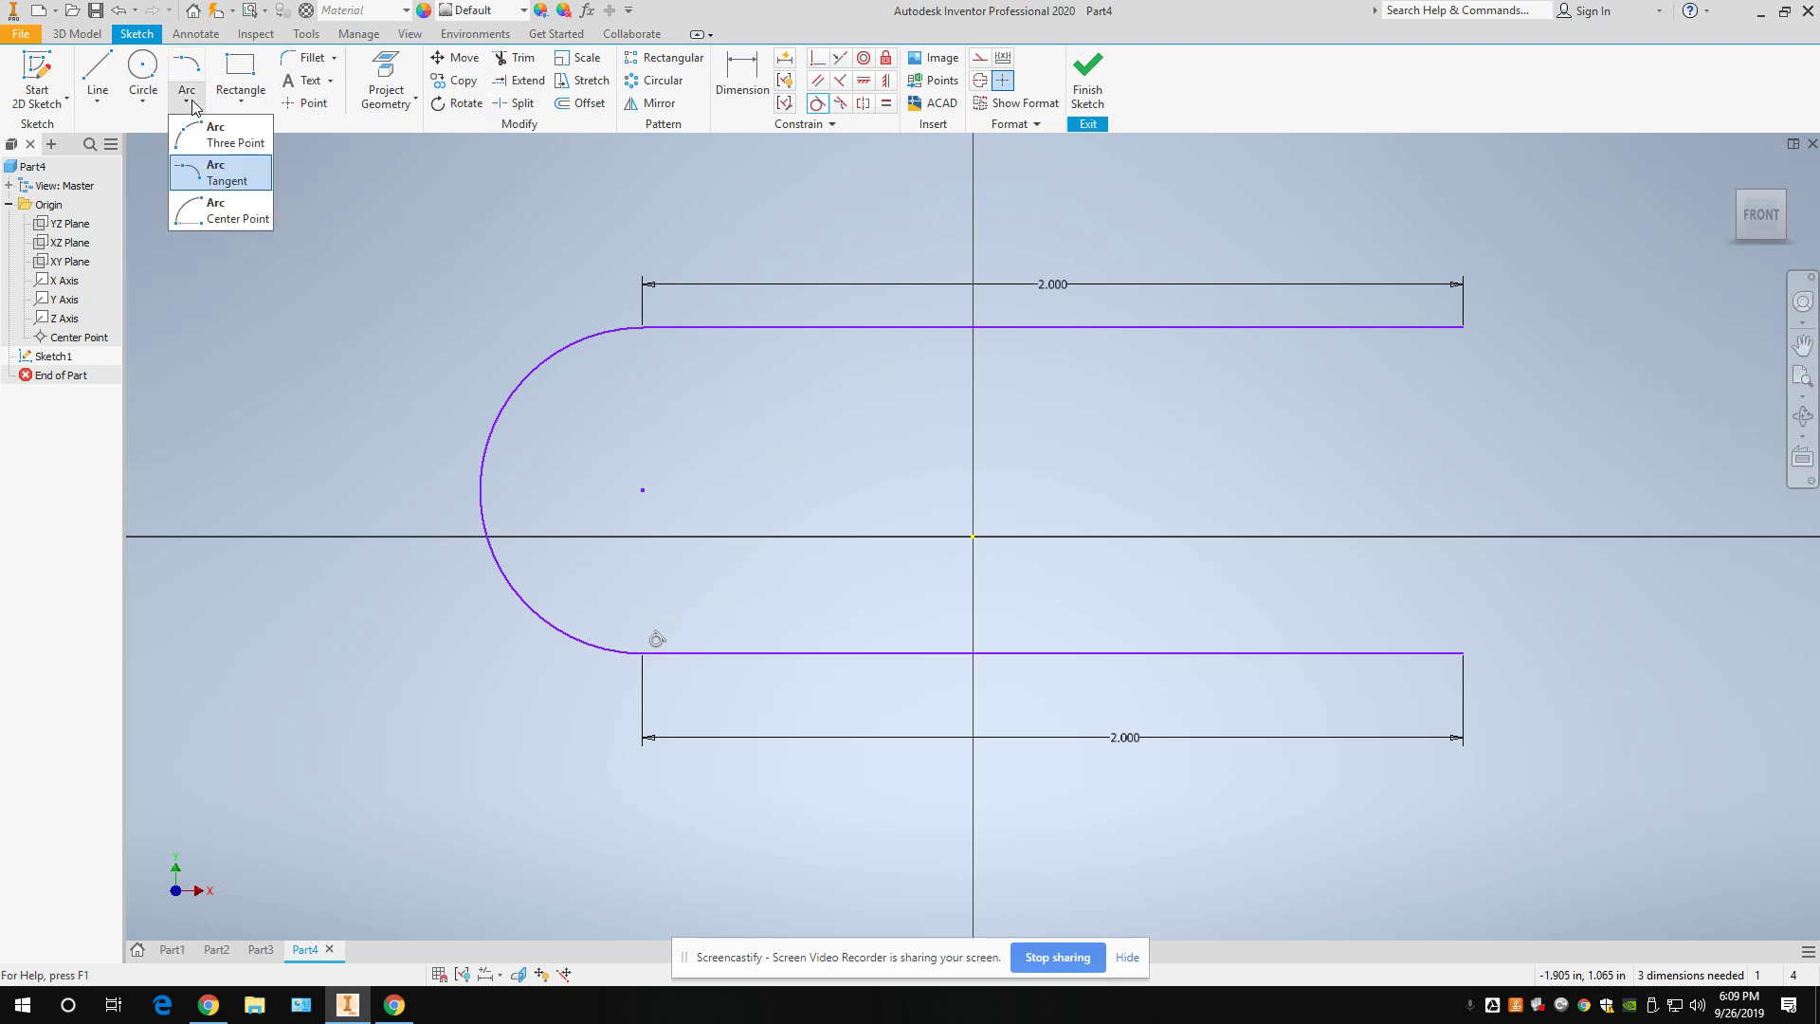
pyautogui.click(211, 180)
pyautogui.click(1464, 328)
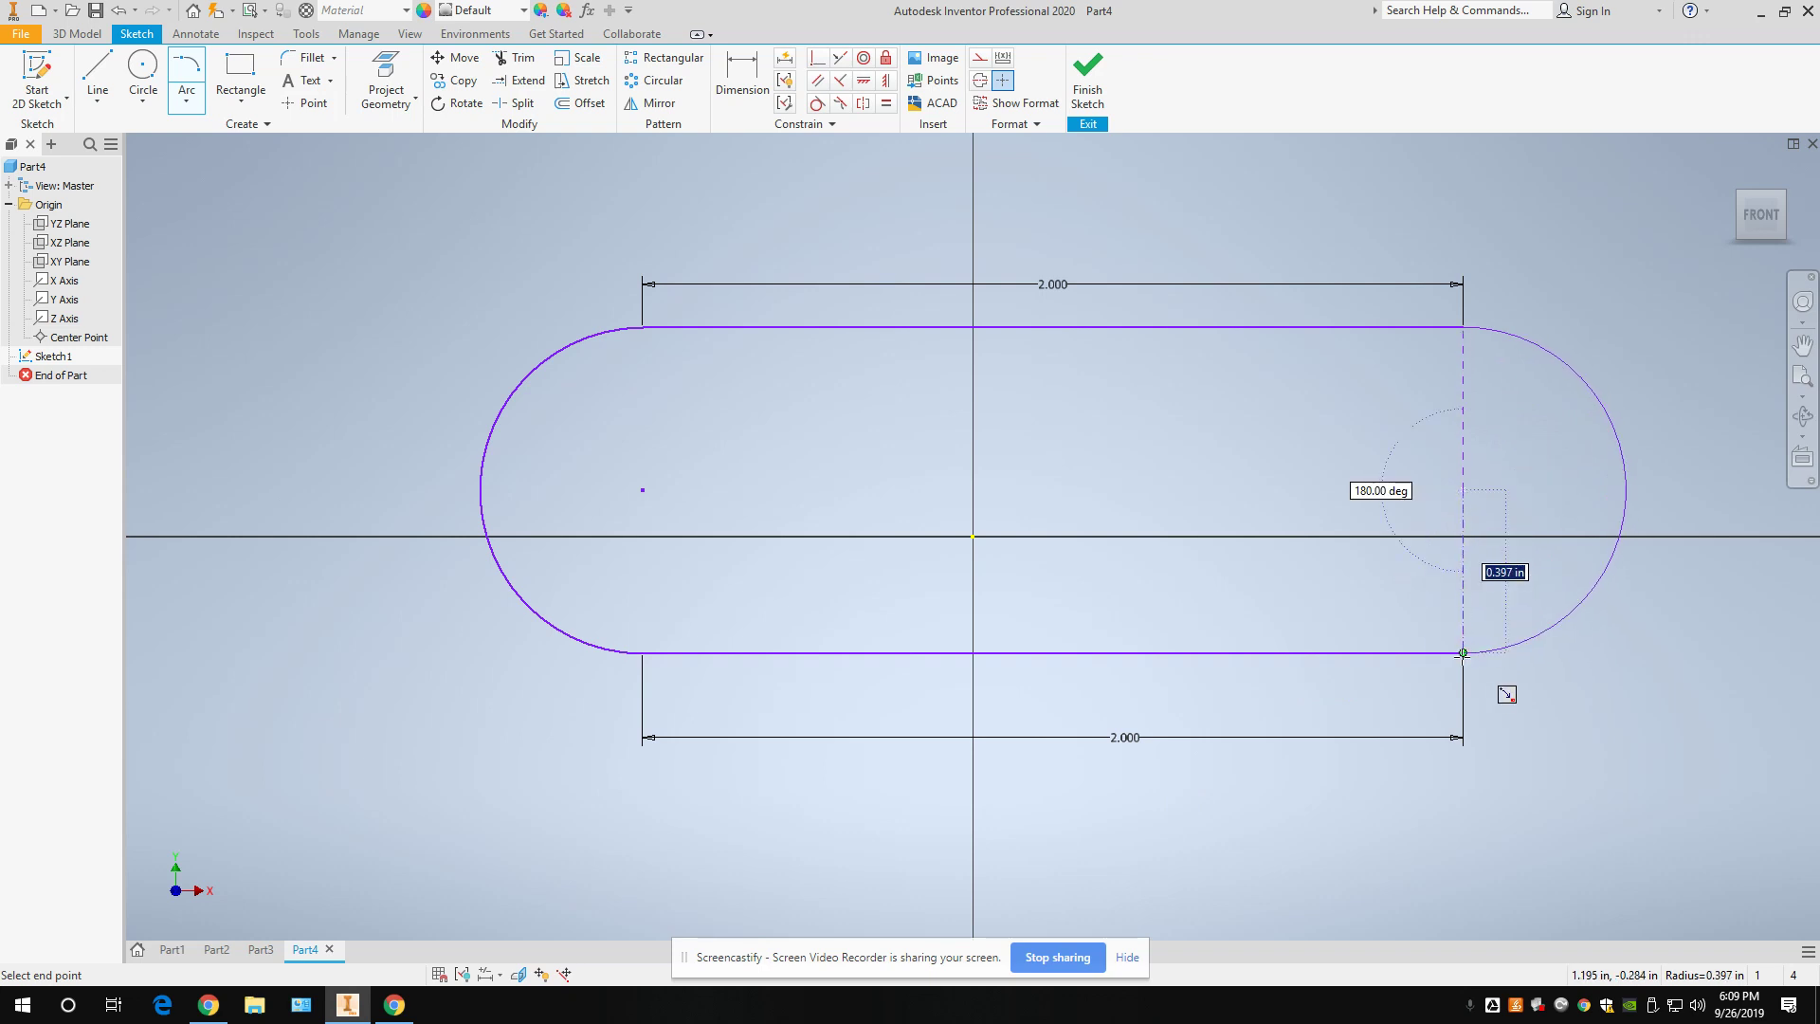
pyautogui.click(1464, 653)
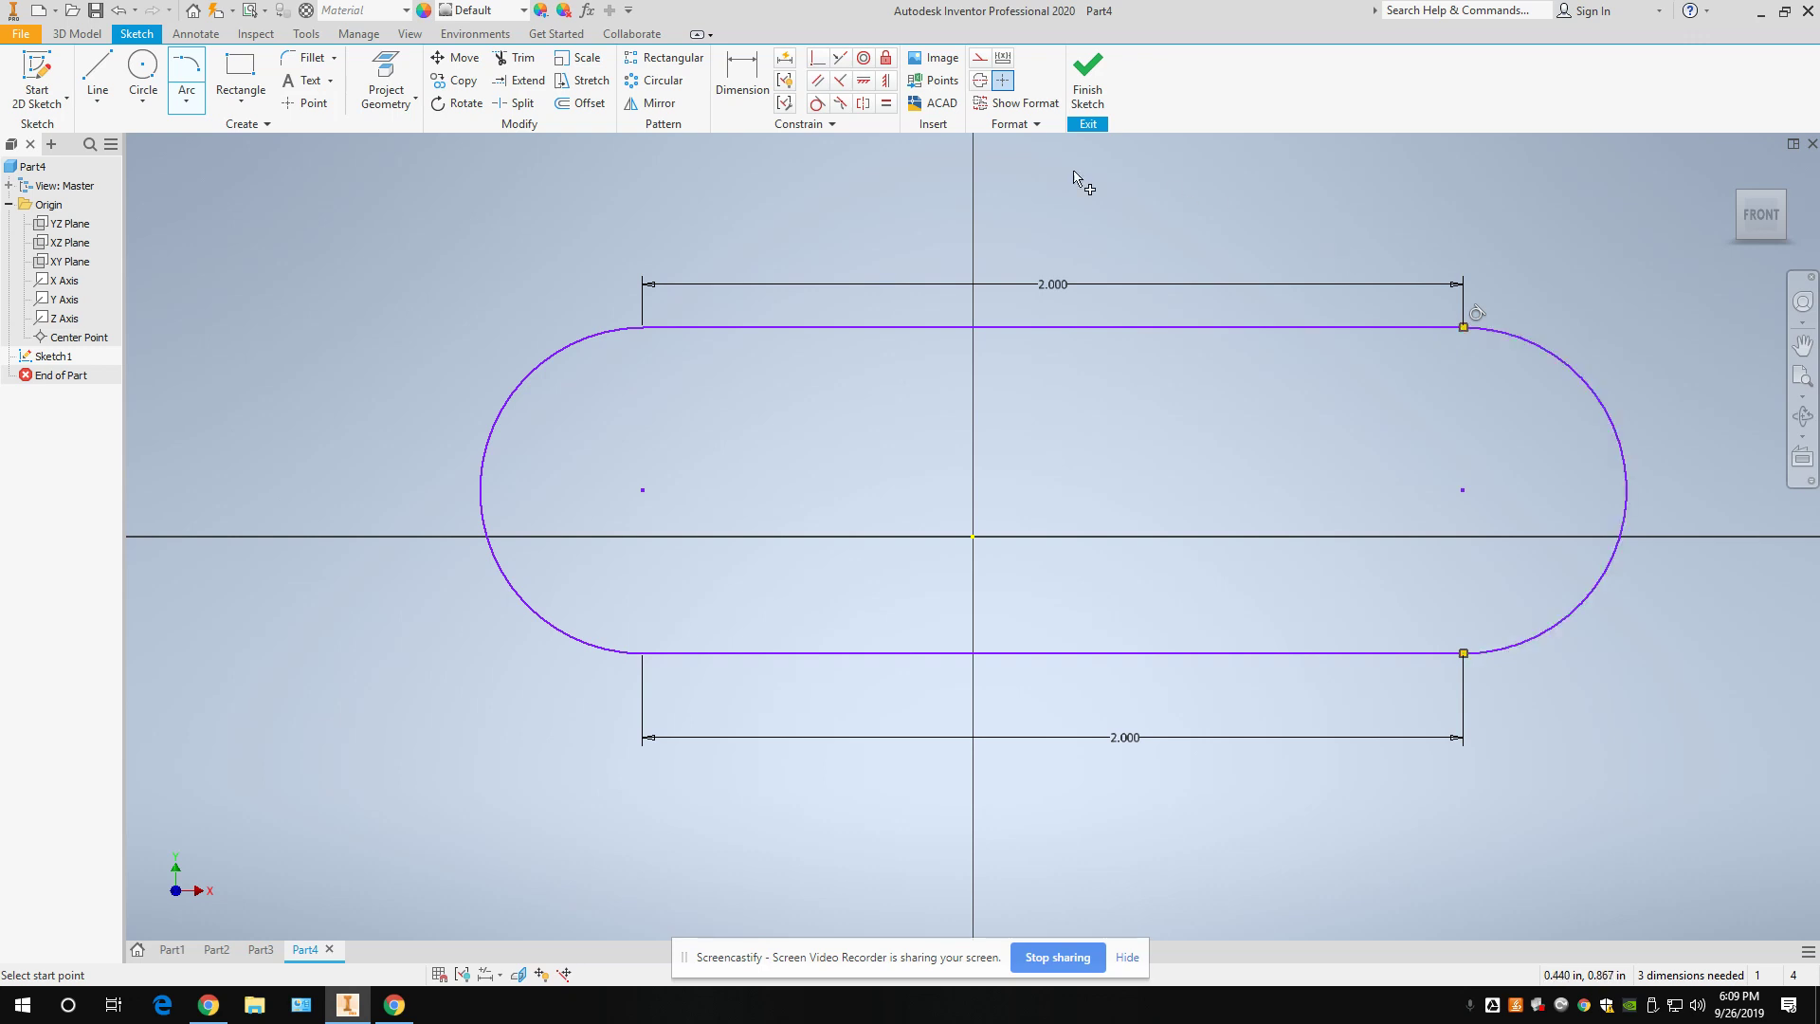
# Try to add a tangent constraint between the right arc and the lower line.
pyautogui.click(817, 103)
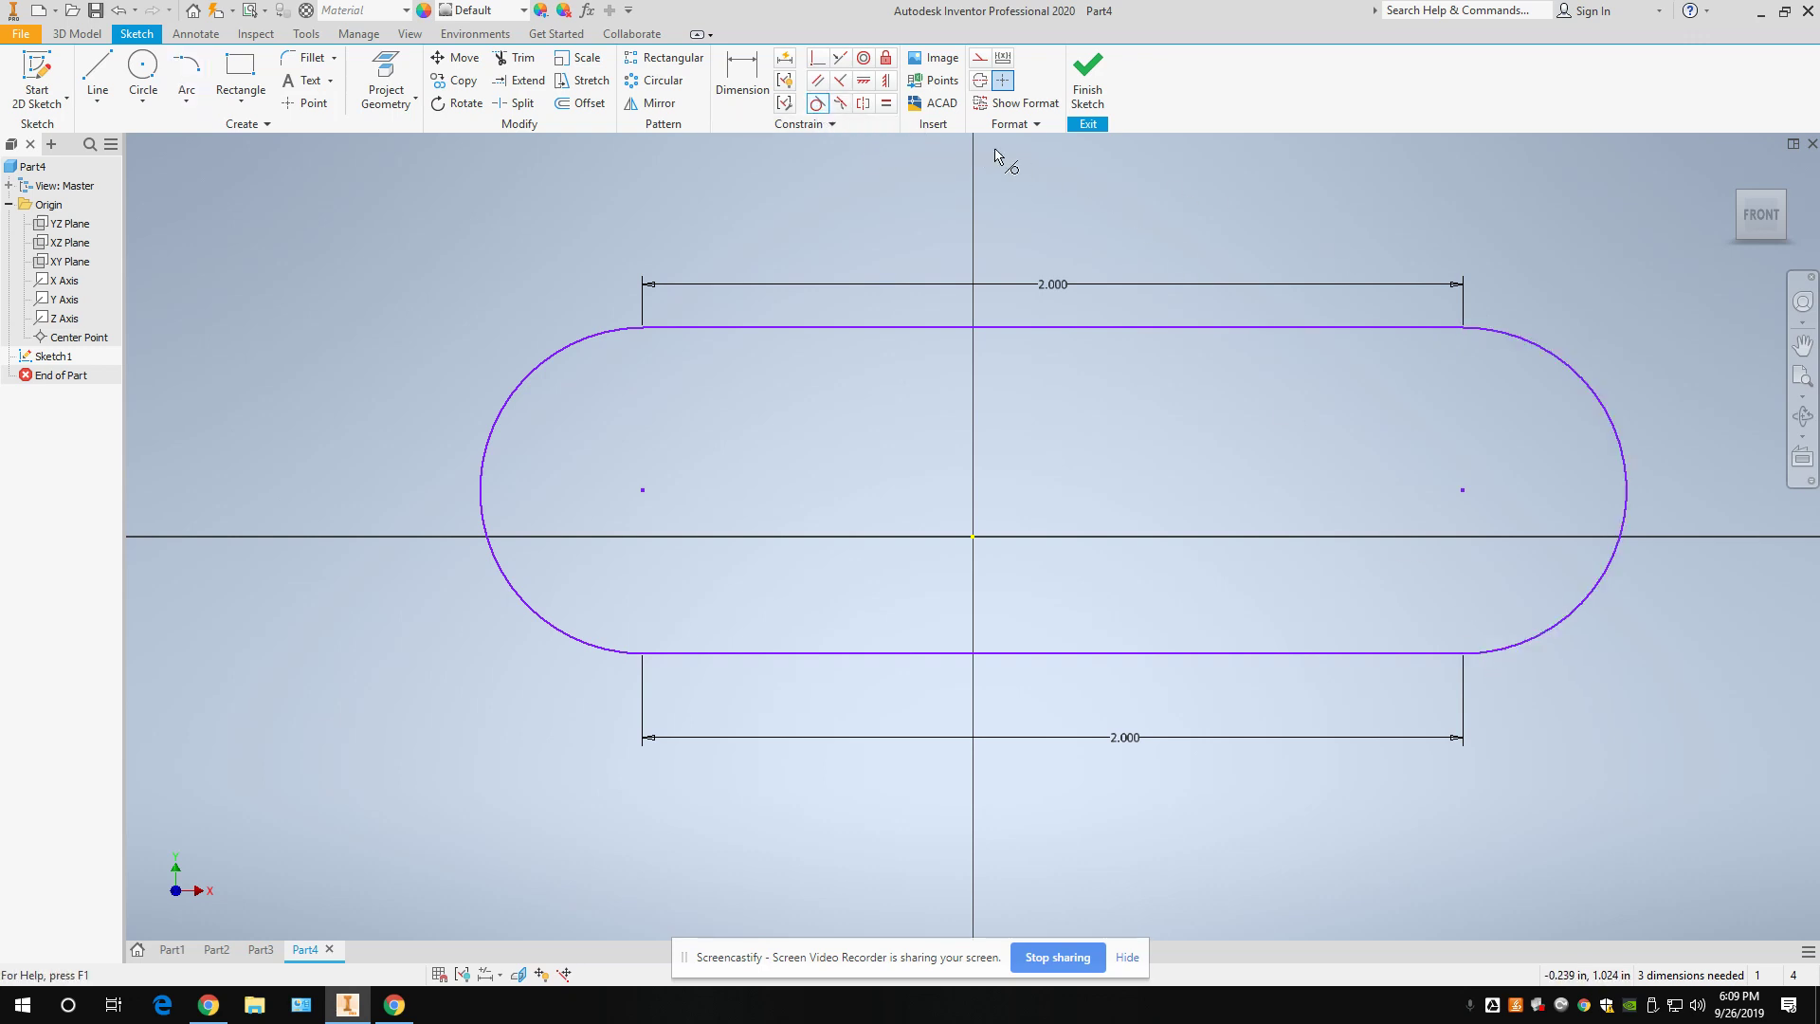
pyautogui.click(1510, 640)
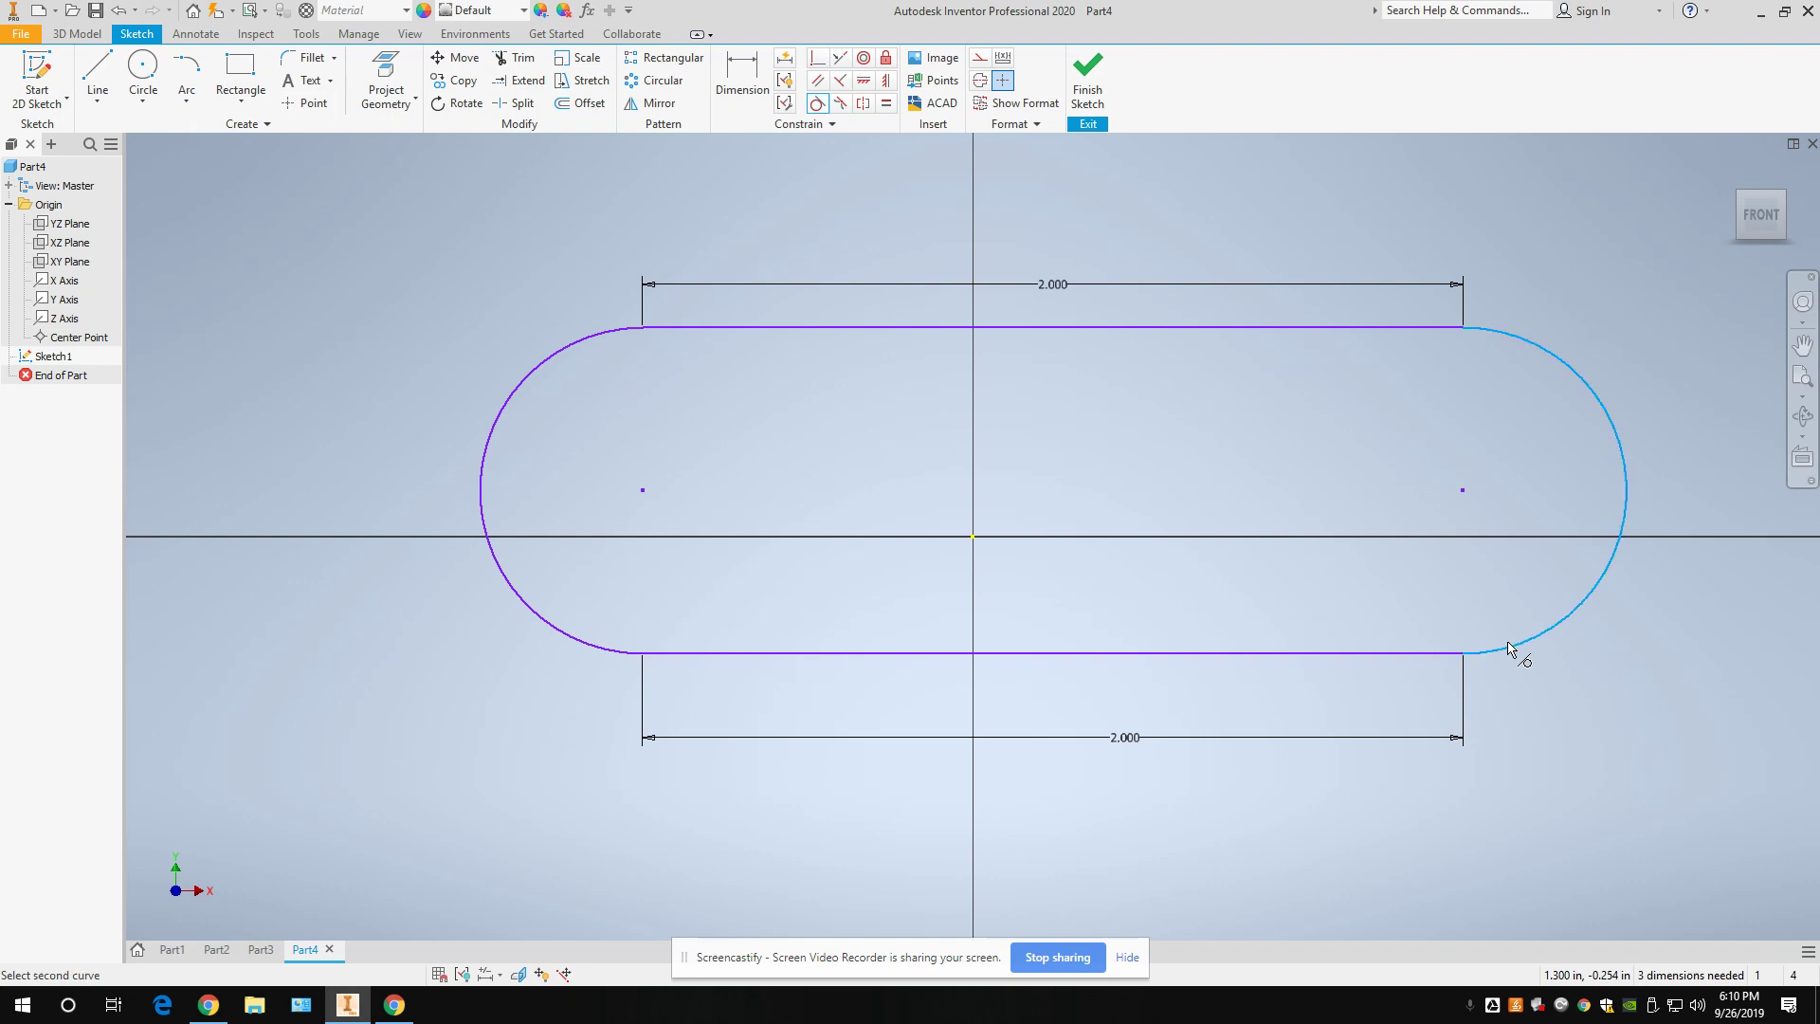
pyautogui.click(1430, 654)
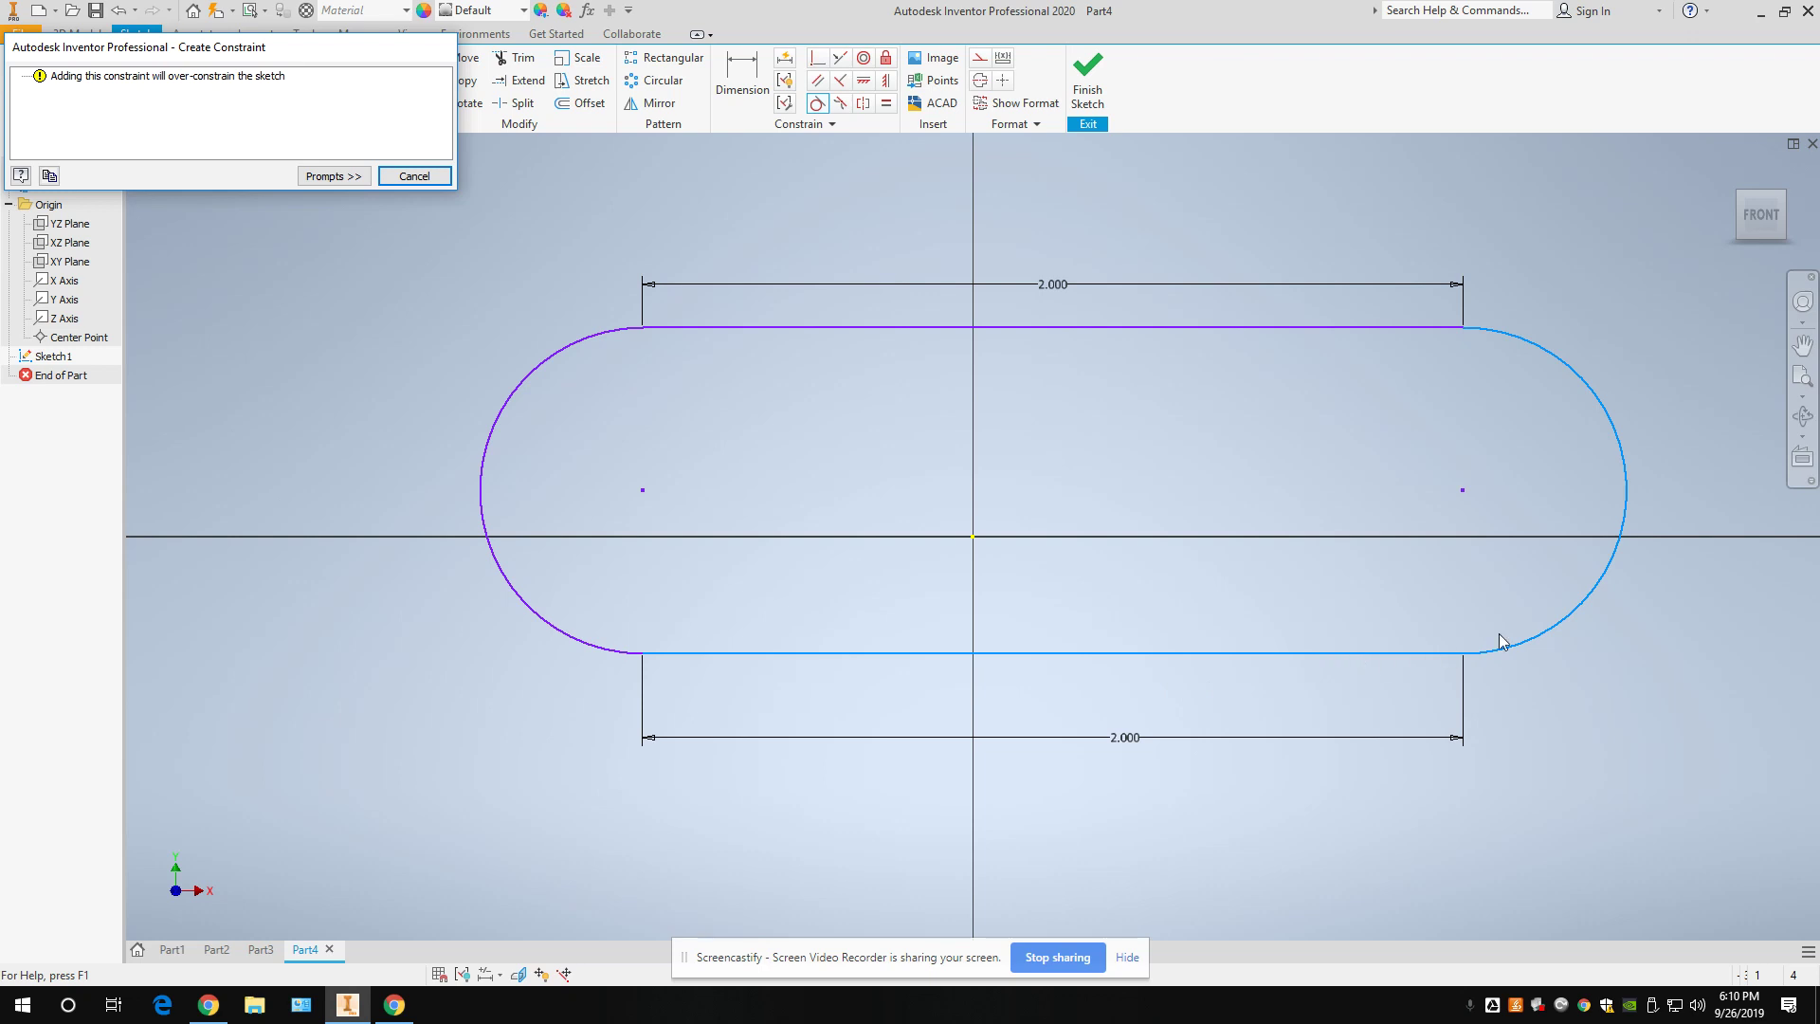
pyautogui.click(389, 175)
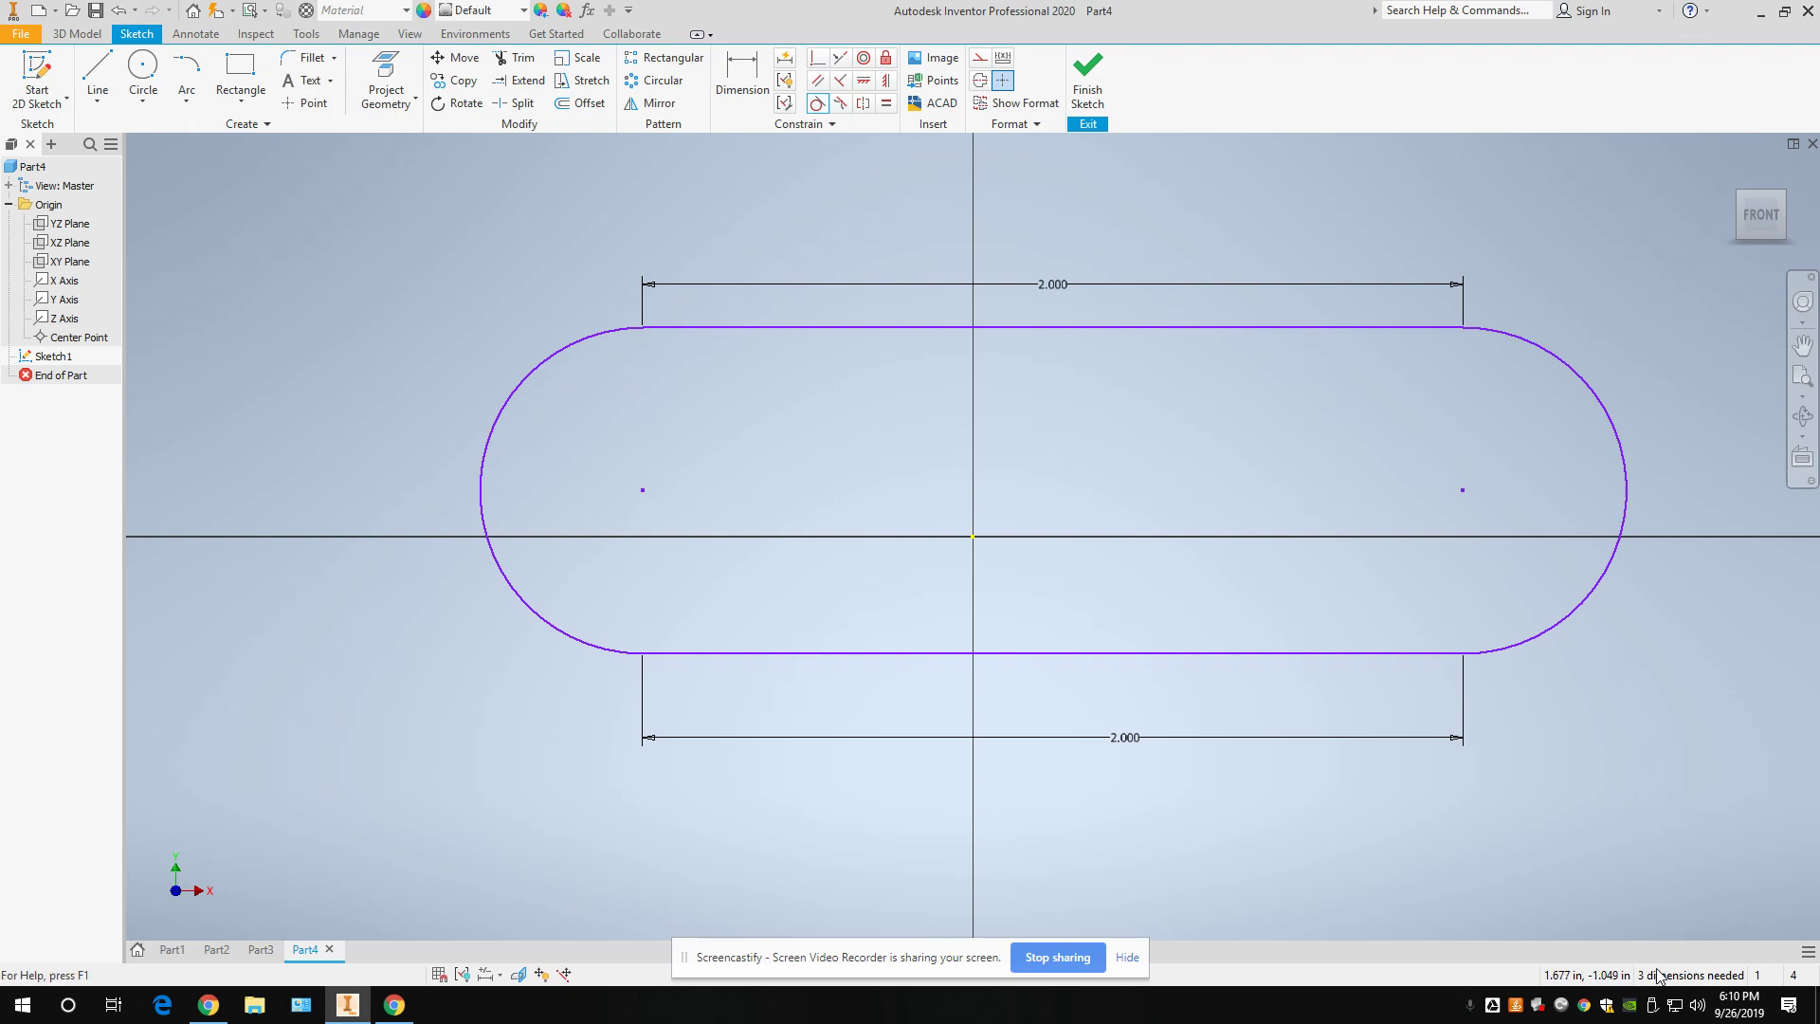
pyautogui.moveTo(1128, 379); pyautogui.dragTo(986, 441, button='middle')
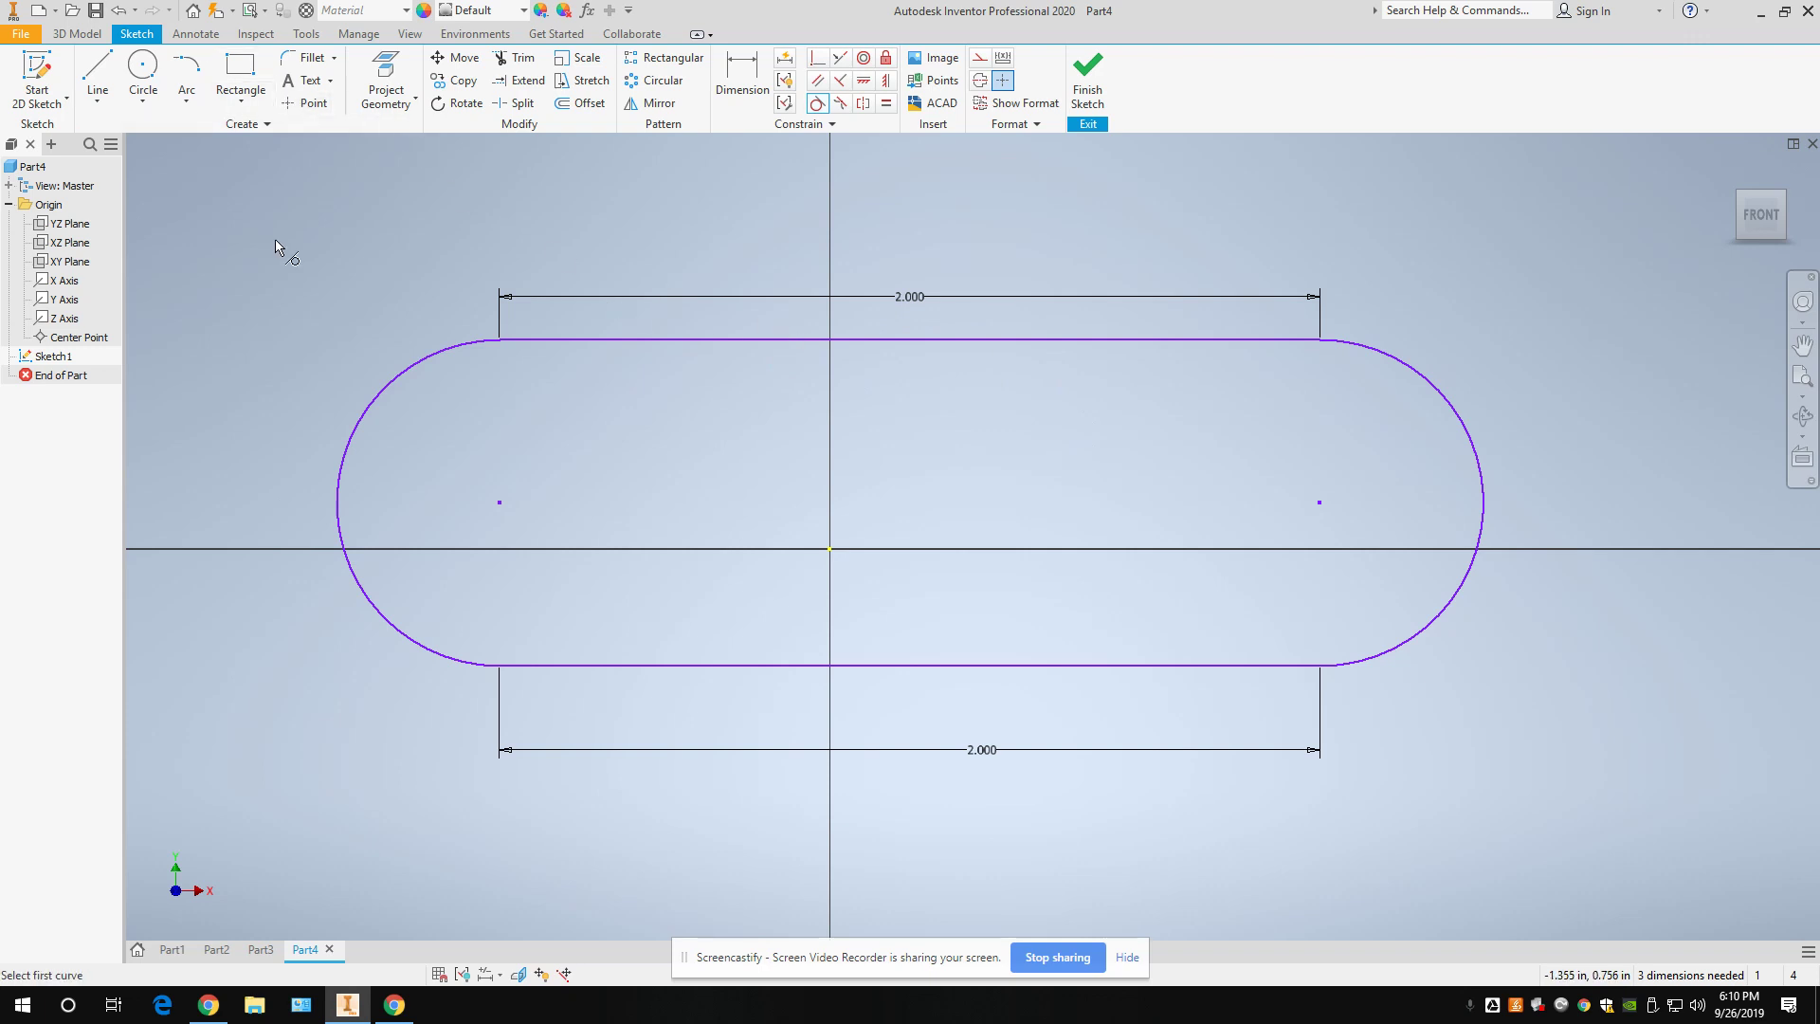
pyautogui.press('Escape')
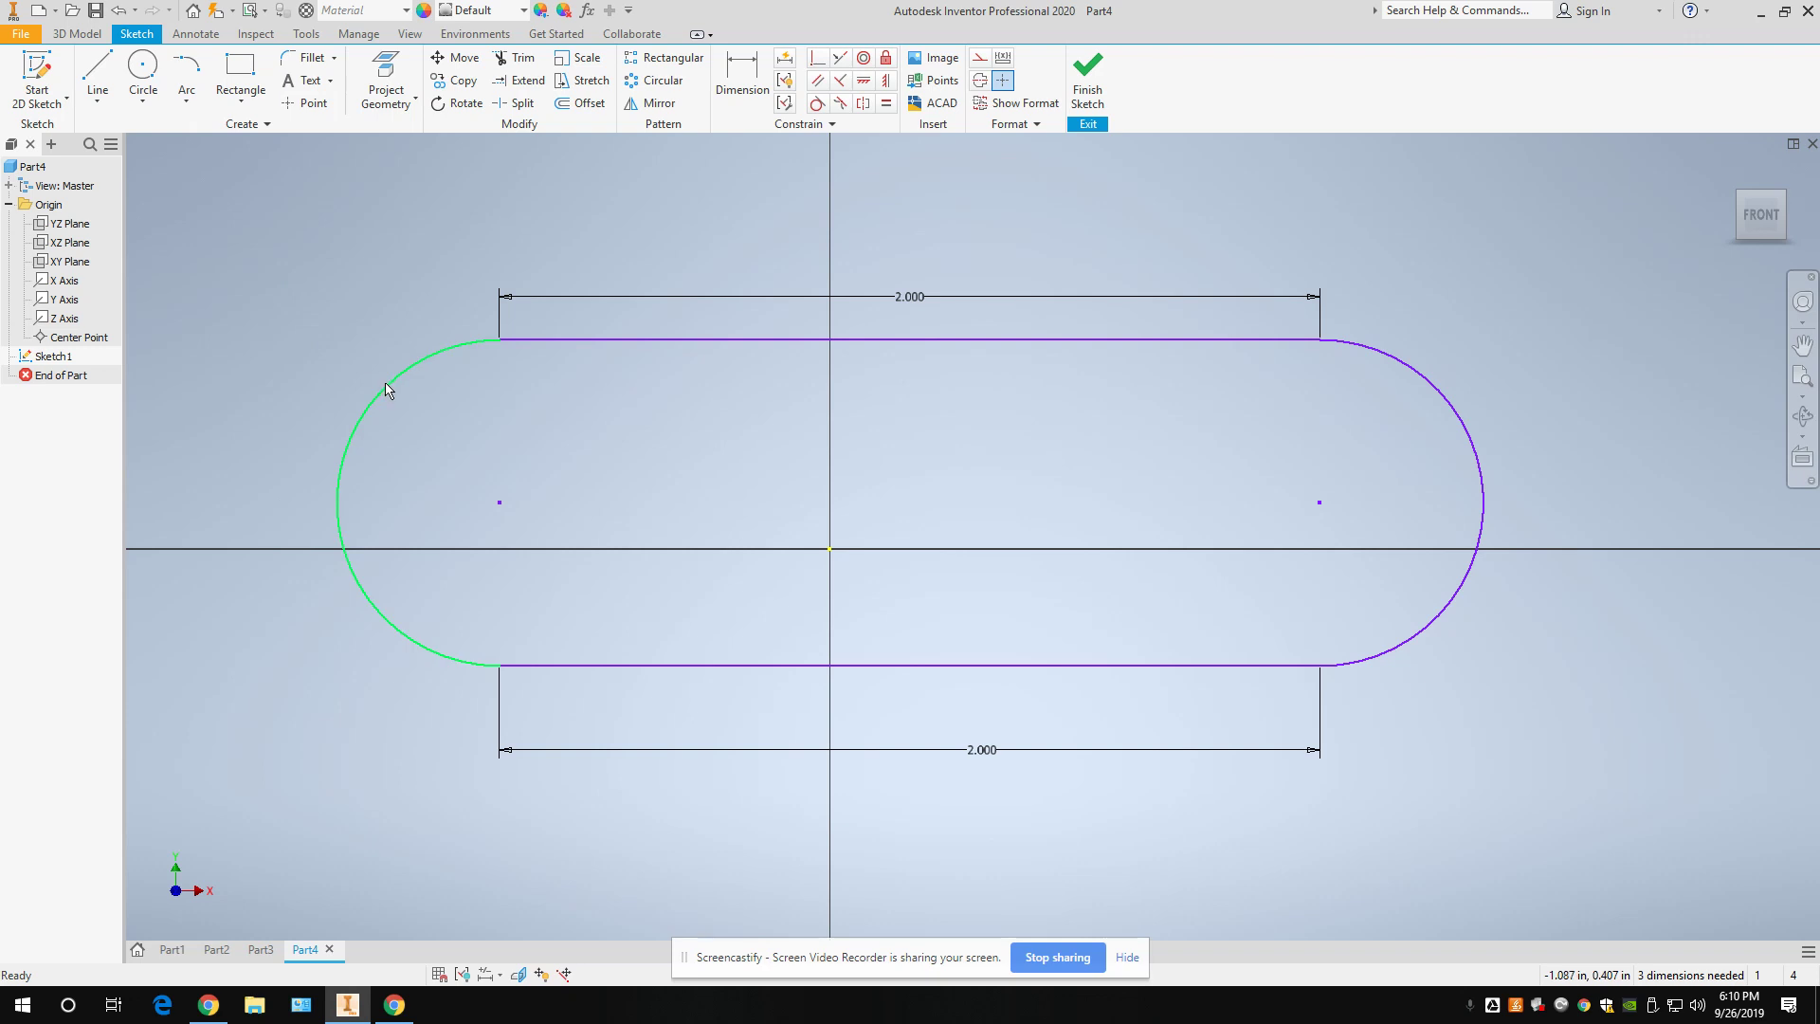
# Shift the slot profile slightly to the right by its left arc and dimension that arc's radius as 0.5 in.
pyautogui.moveTo(417, 367); pyautogui.dragTo(483, 381)
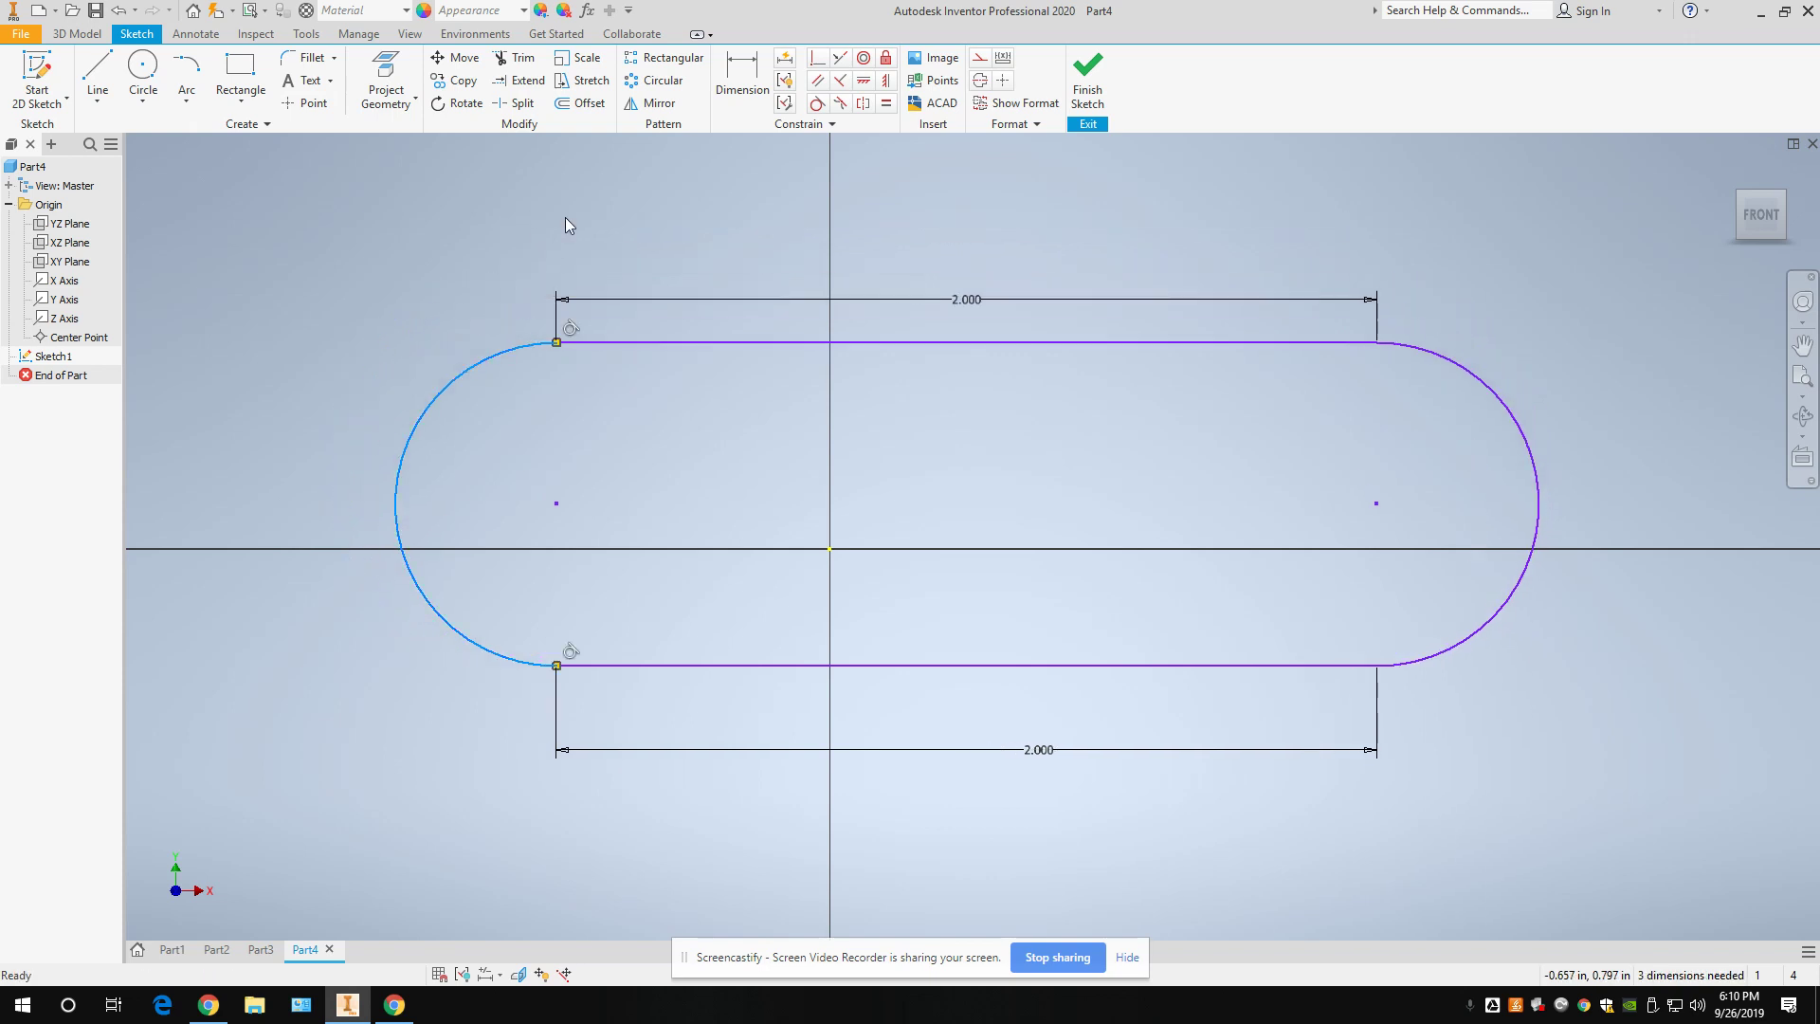
pyautogui.click(745, 72)
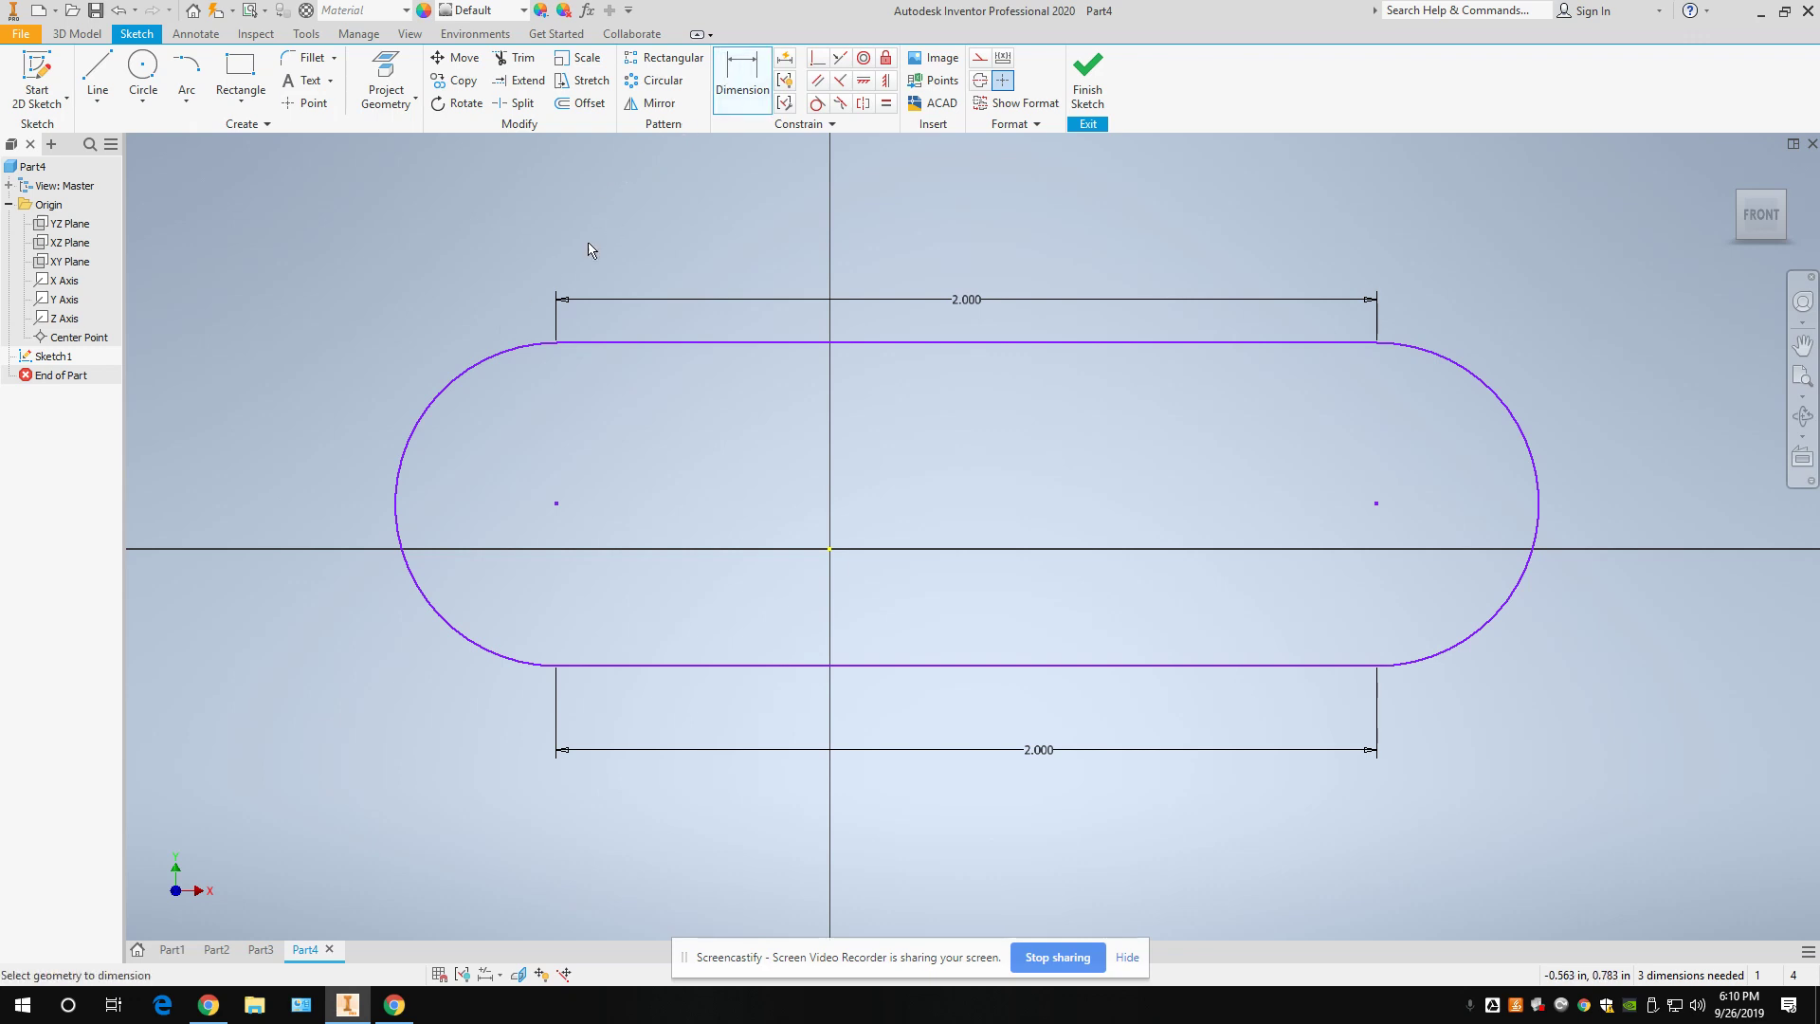
pyautogui.click(475, 371)
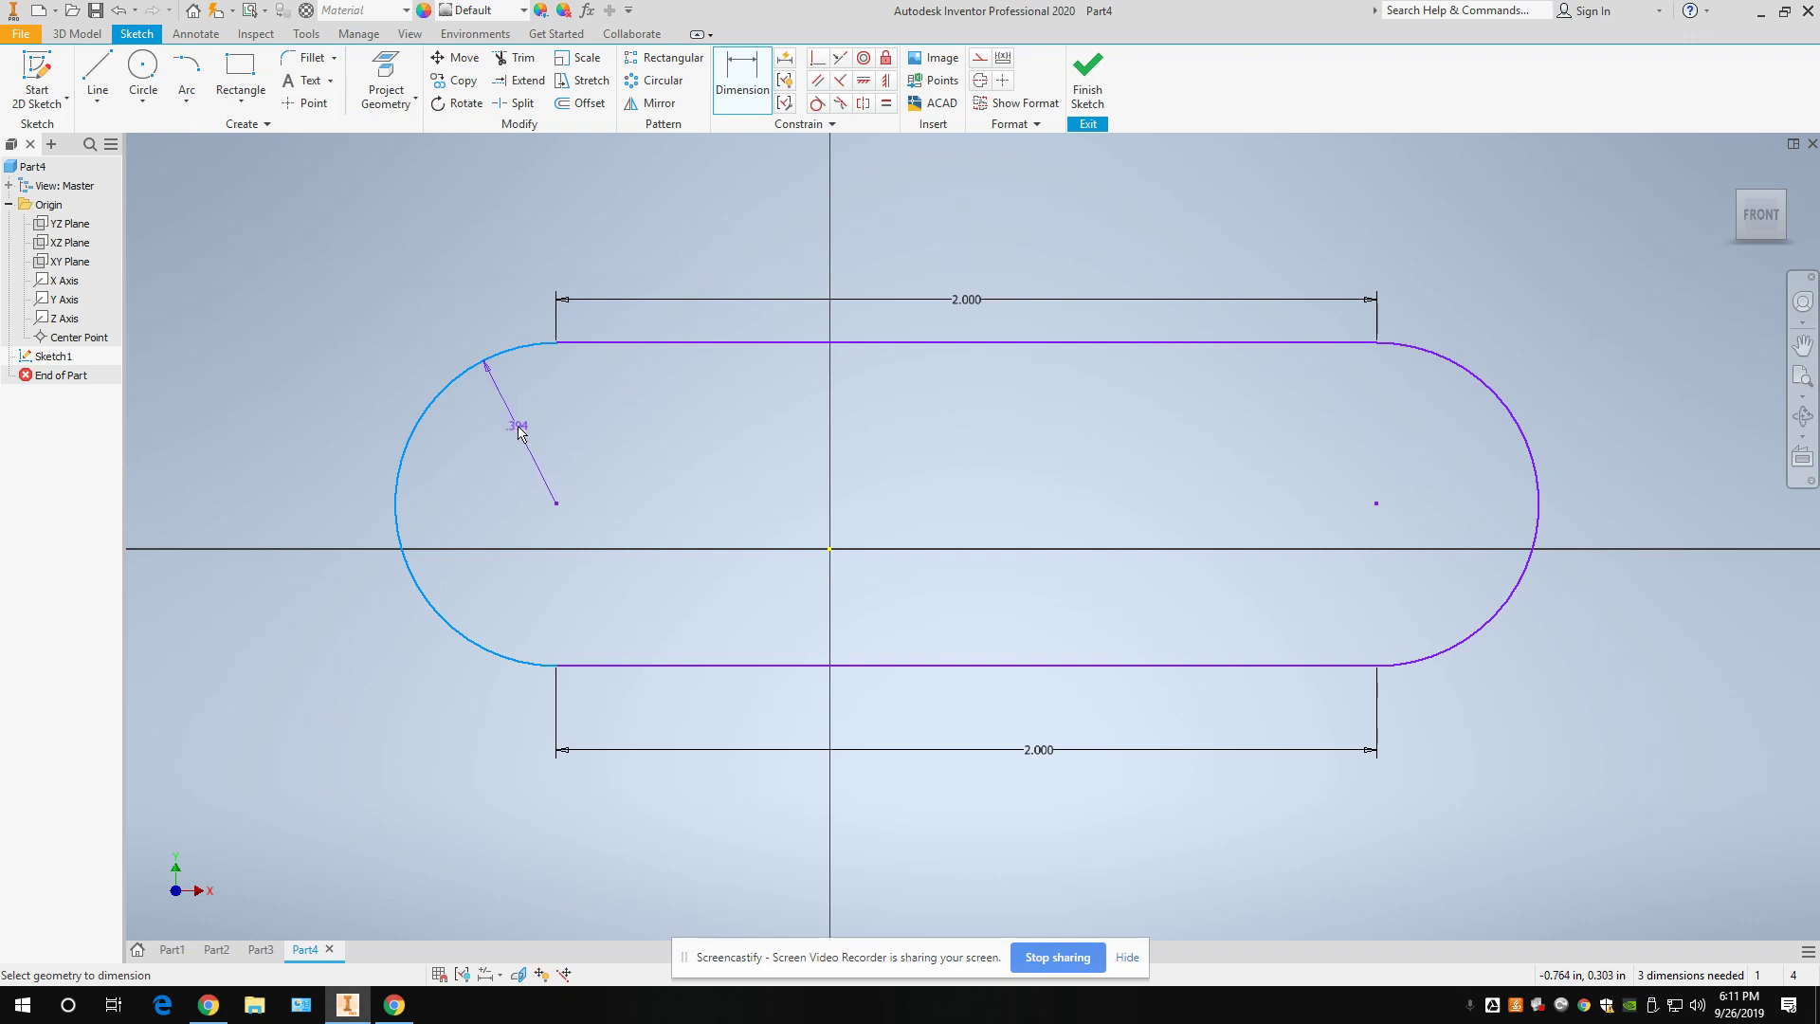
pyautogui.click(519, 436)
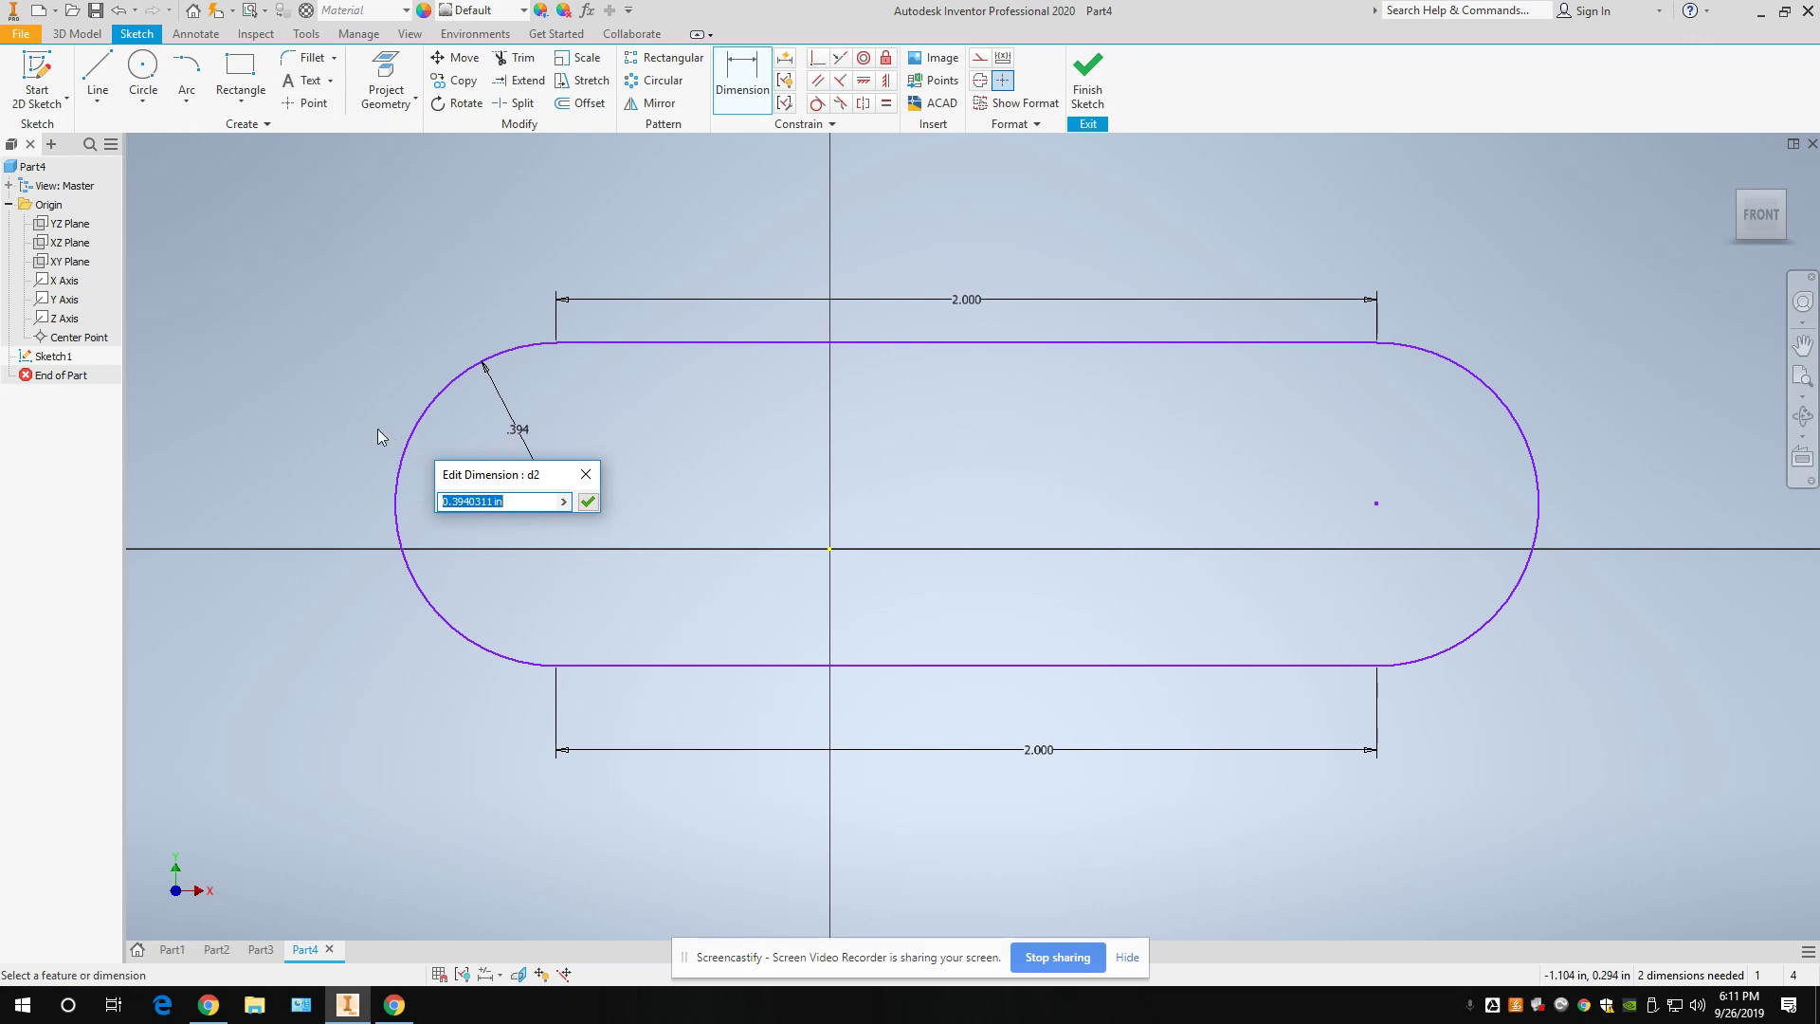
pyautogui.write('.5')
pyautogui.press('Return')
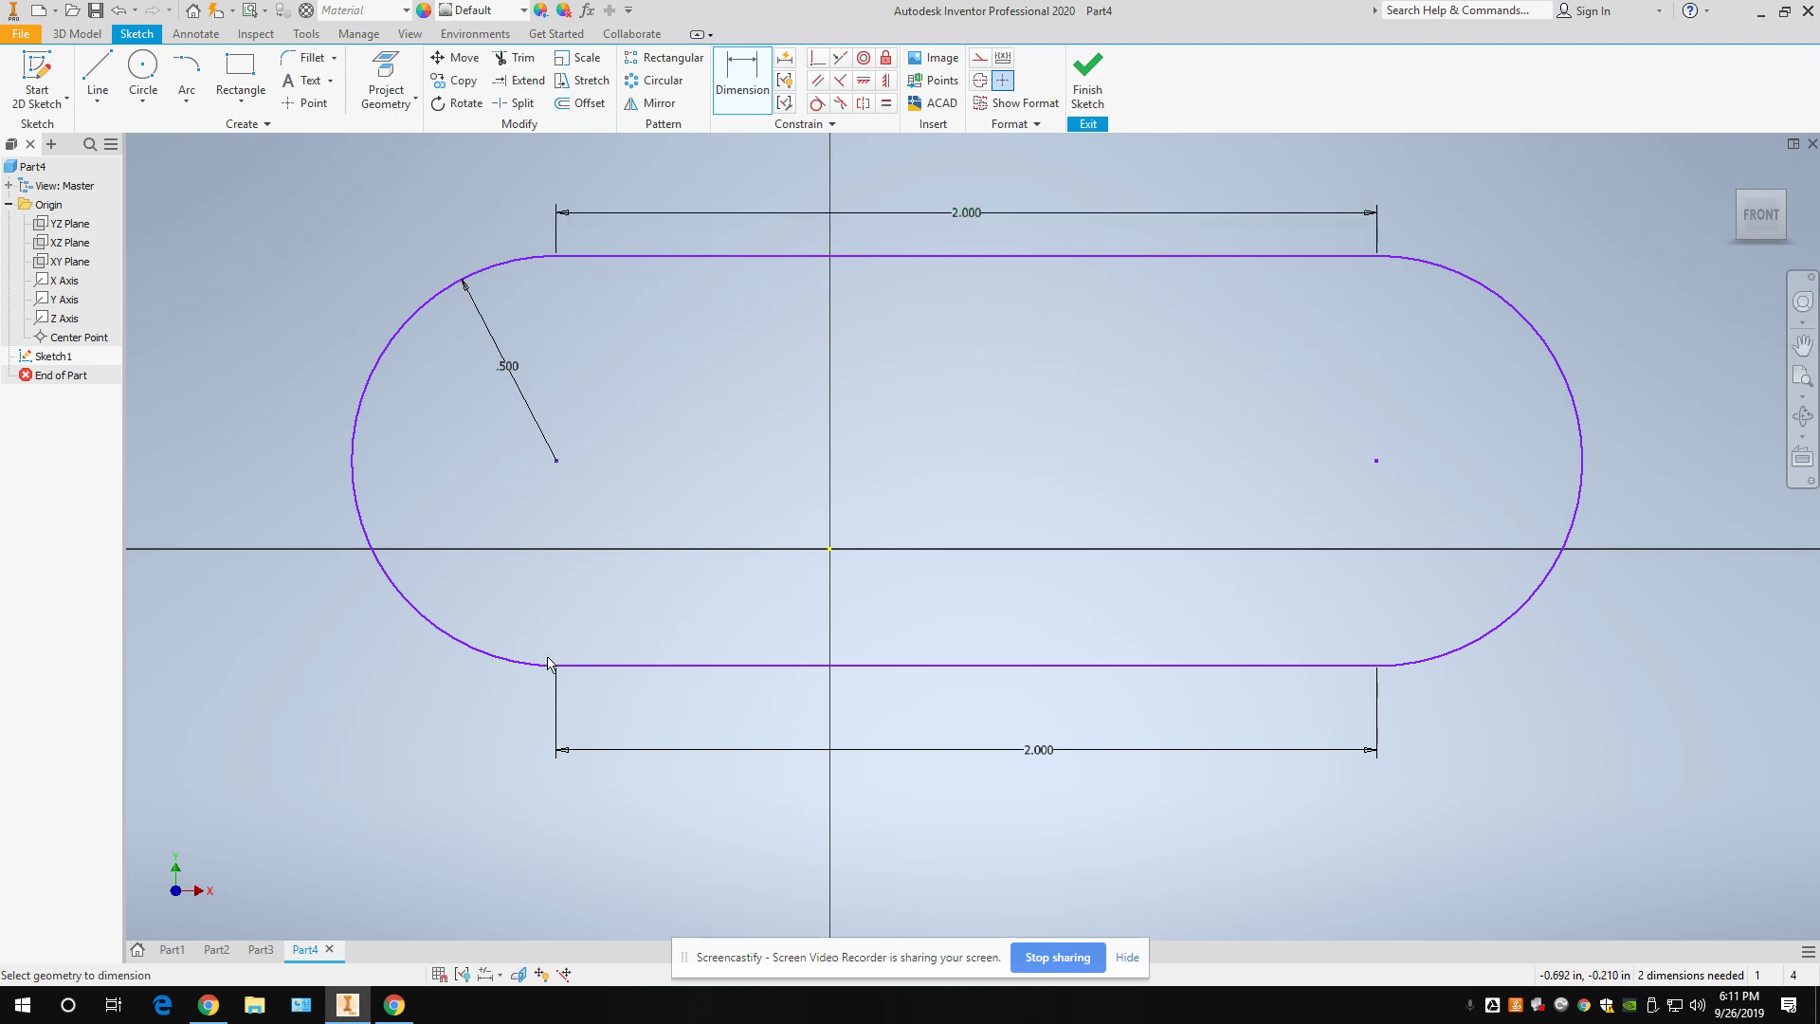
# Move the slot profile down by its upper line so that its arc centers sit closer to the X axis.
pyautogui.moveTo(1072, 503); pyautogui.dragTo(1023, 544, button='middle')
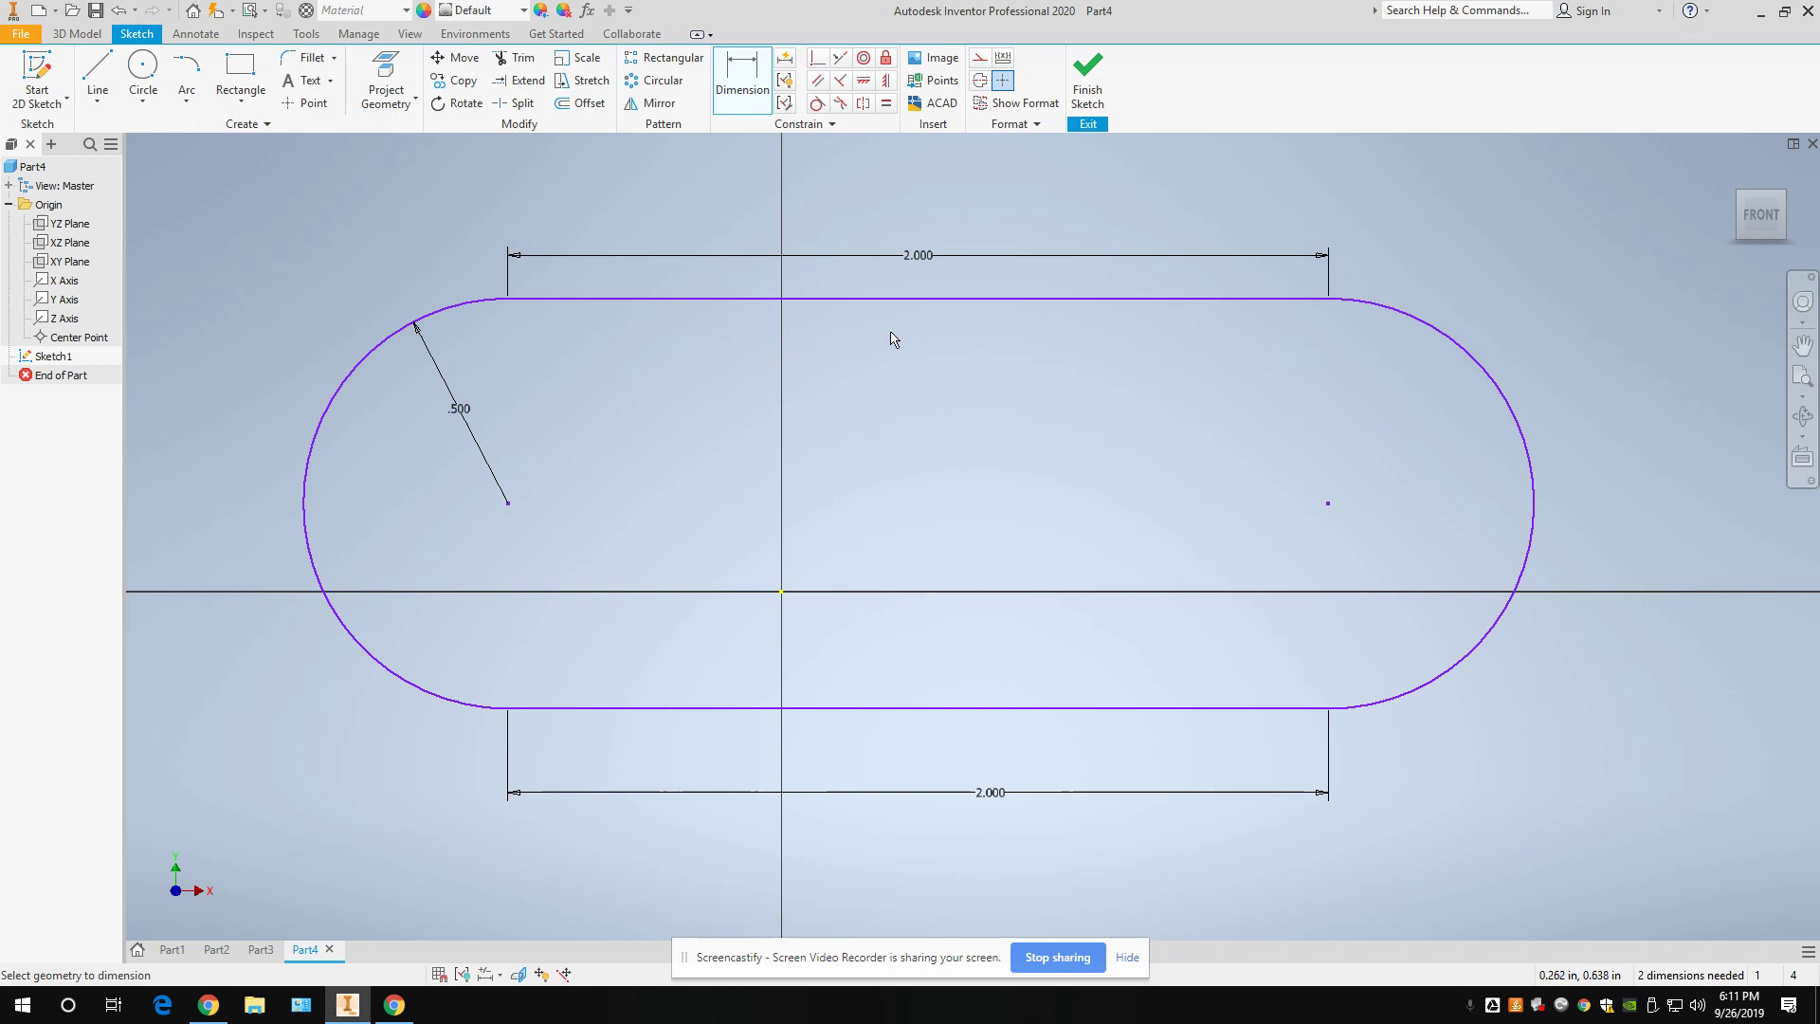
pyautogui.press('Escape')
pyautogui.moveTo(924, 300)
pyautogui.mouseDown()
pyautogui.moveTo(763, 365)
pyautogui.moveTo(821, 477)
pyautogui.moveTo(853, 395)
pyautogui.moveTo(670, 375)
pyautogui.mouseUp()
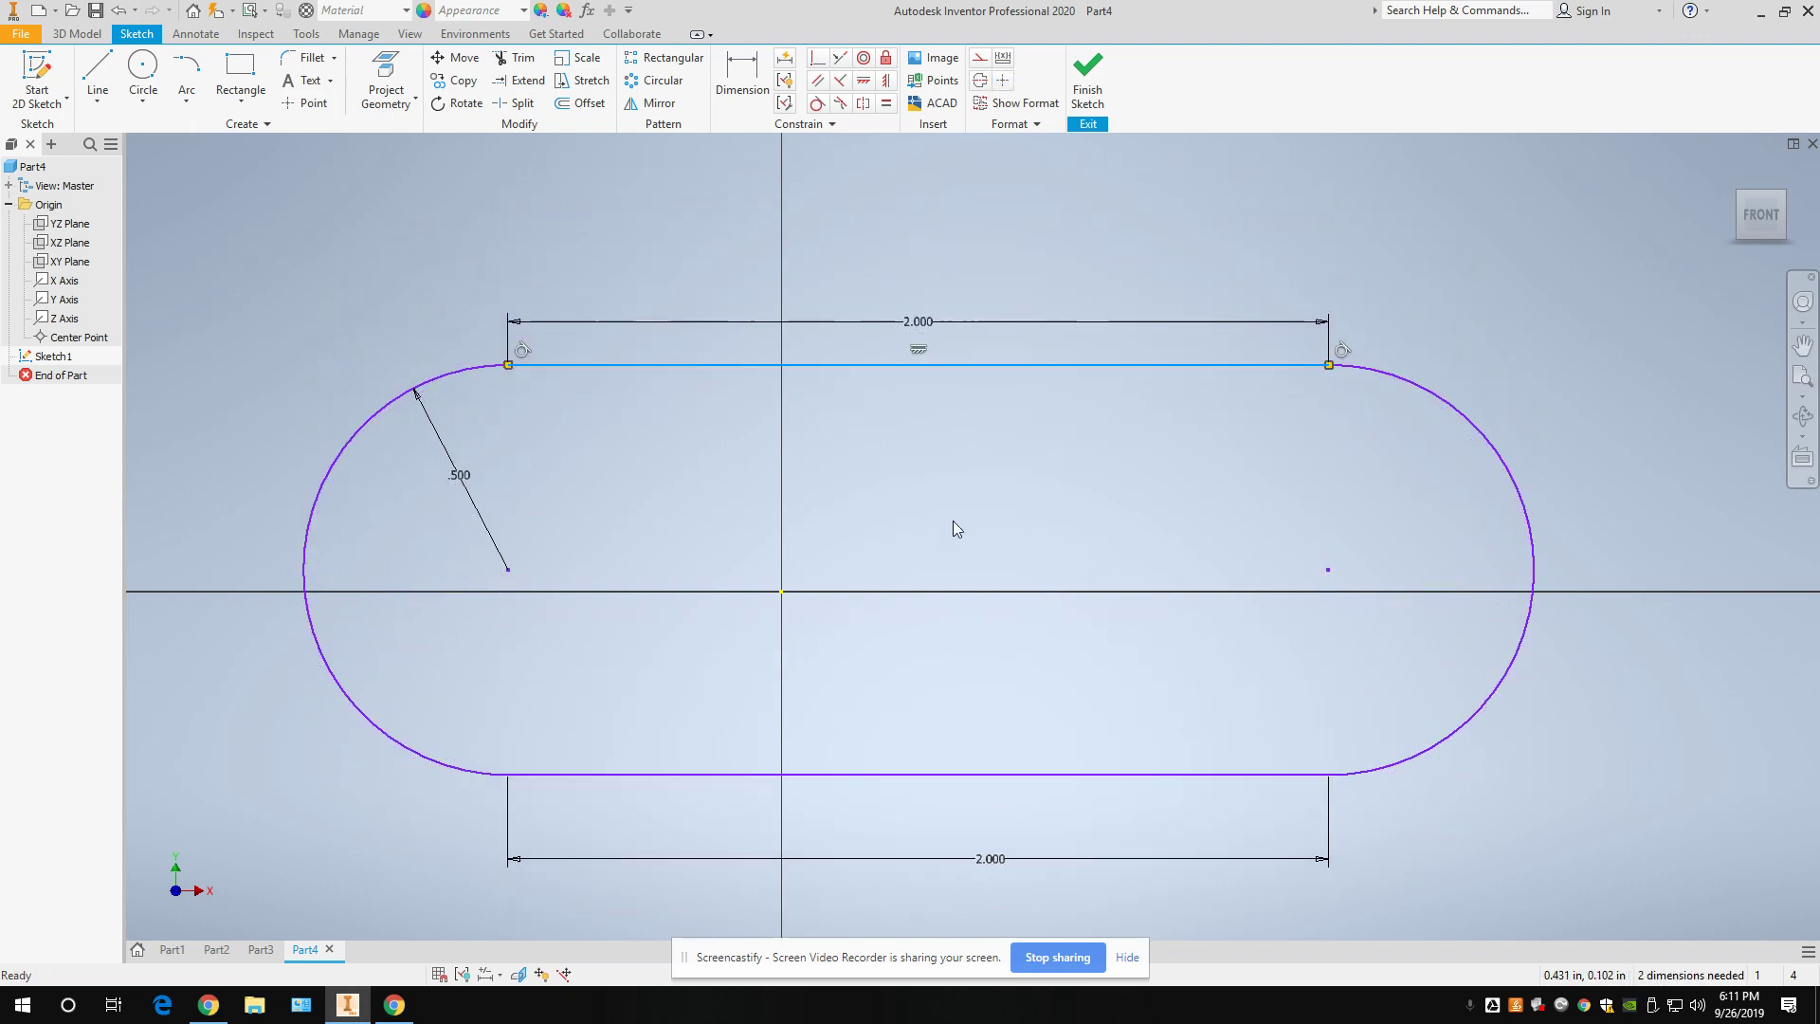
pyautogui.moveTo(1050, 559); pyautogui.dragTo(1031, 509, button='middle')
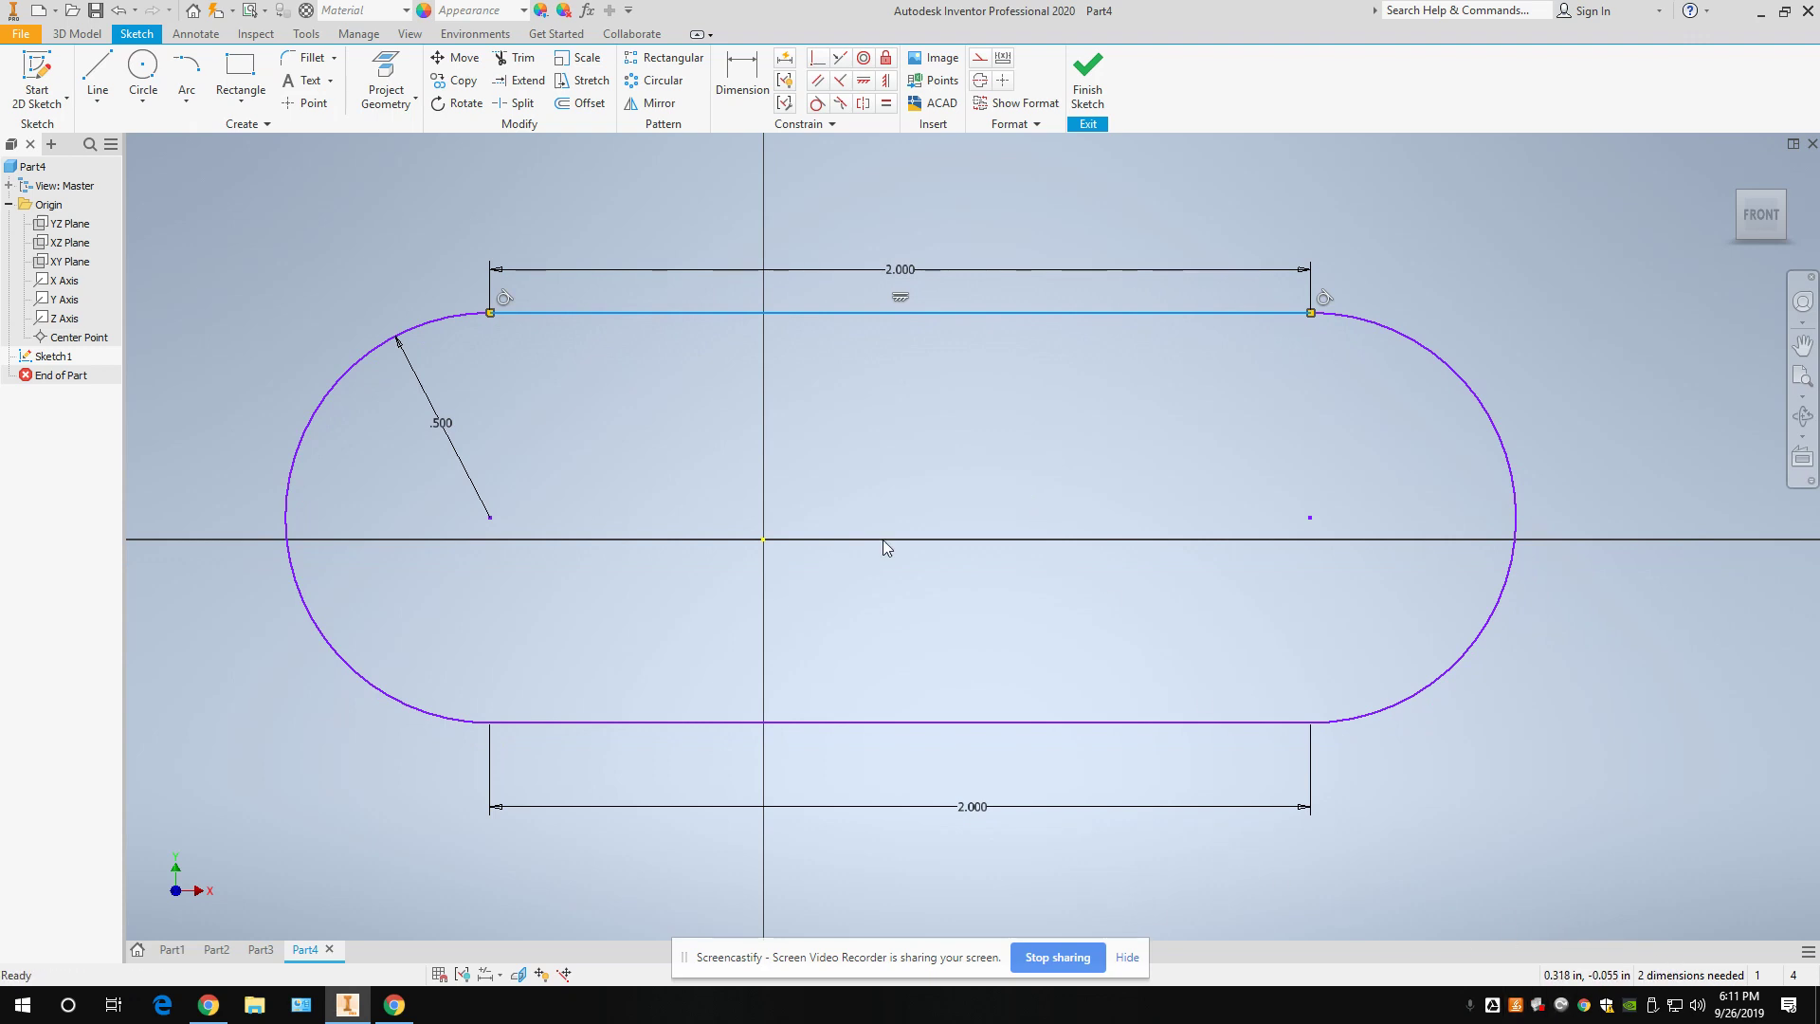
# Finish the sketch and extrude the slot profile 0.5 in.
pyautogui.click(1088, 76)
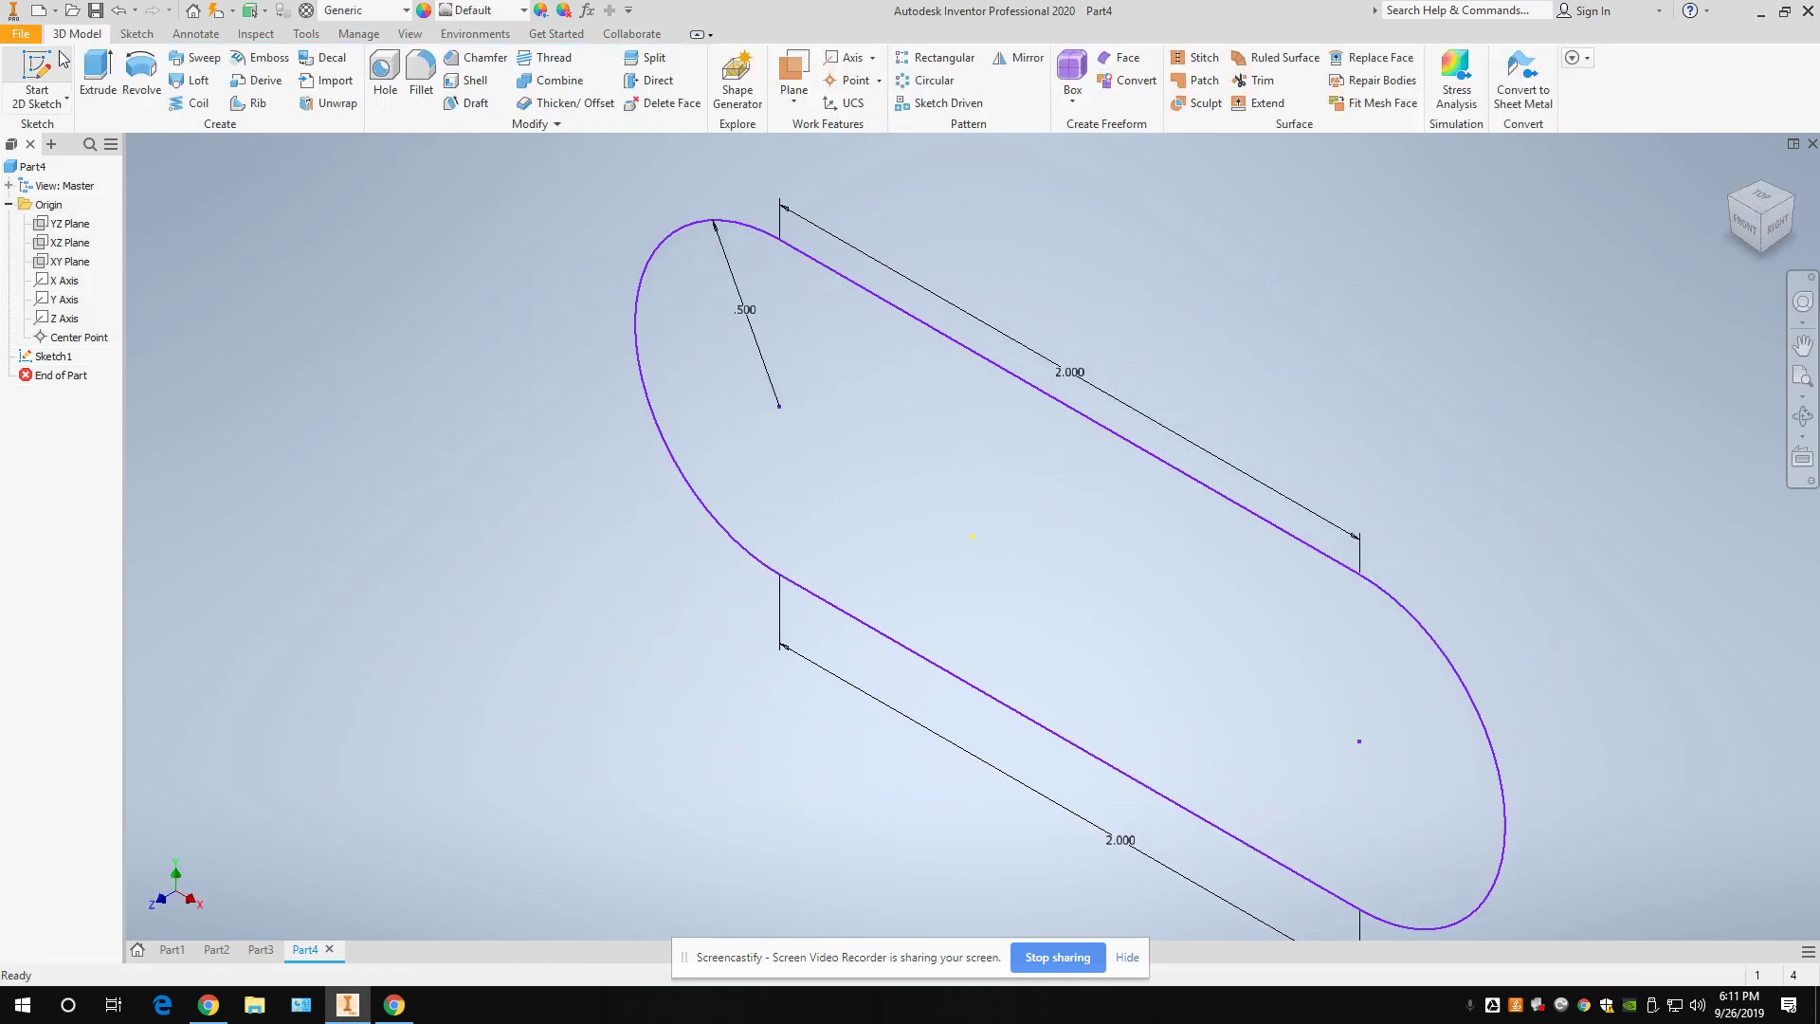
pyautogui.click(104, 80)
pyautogui.write('.5')
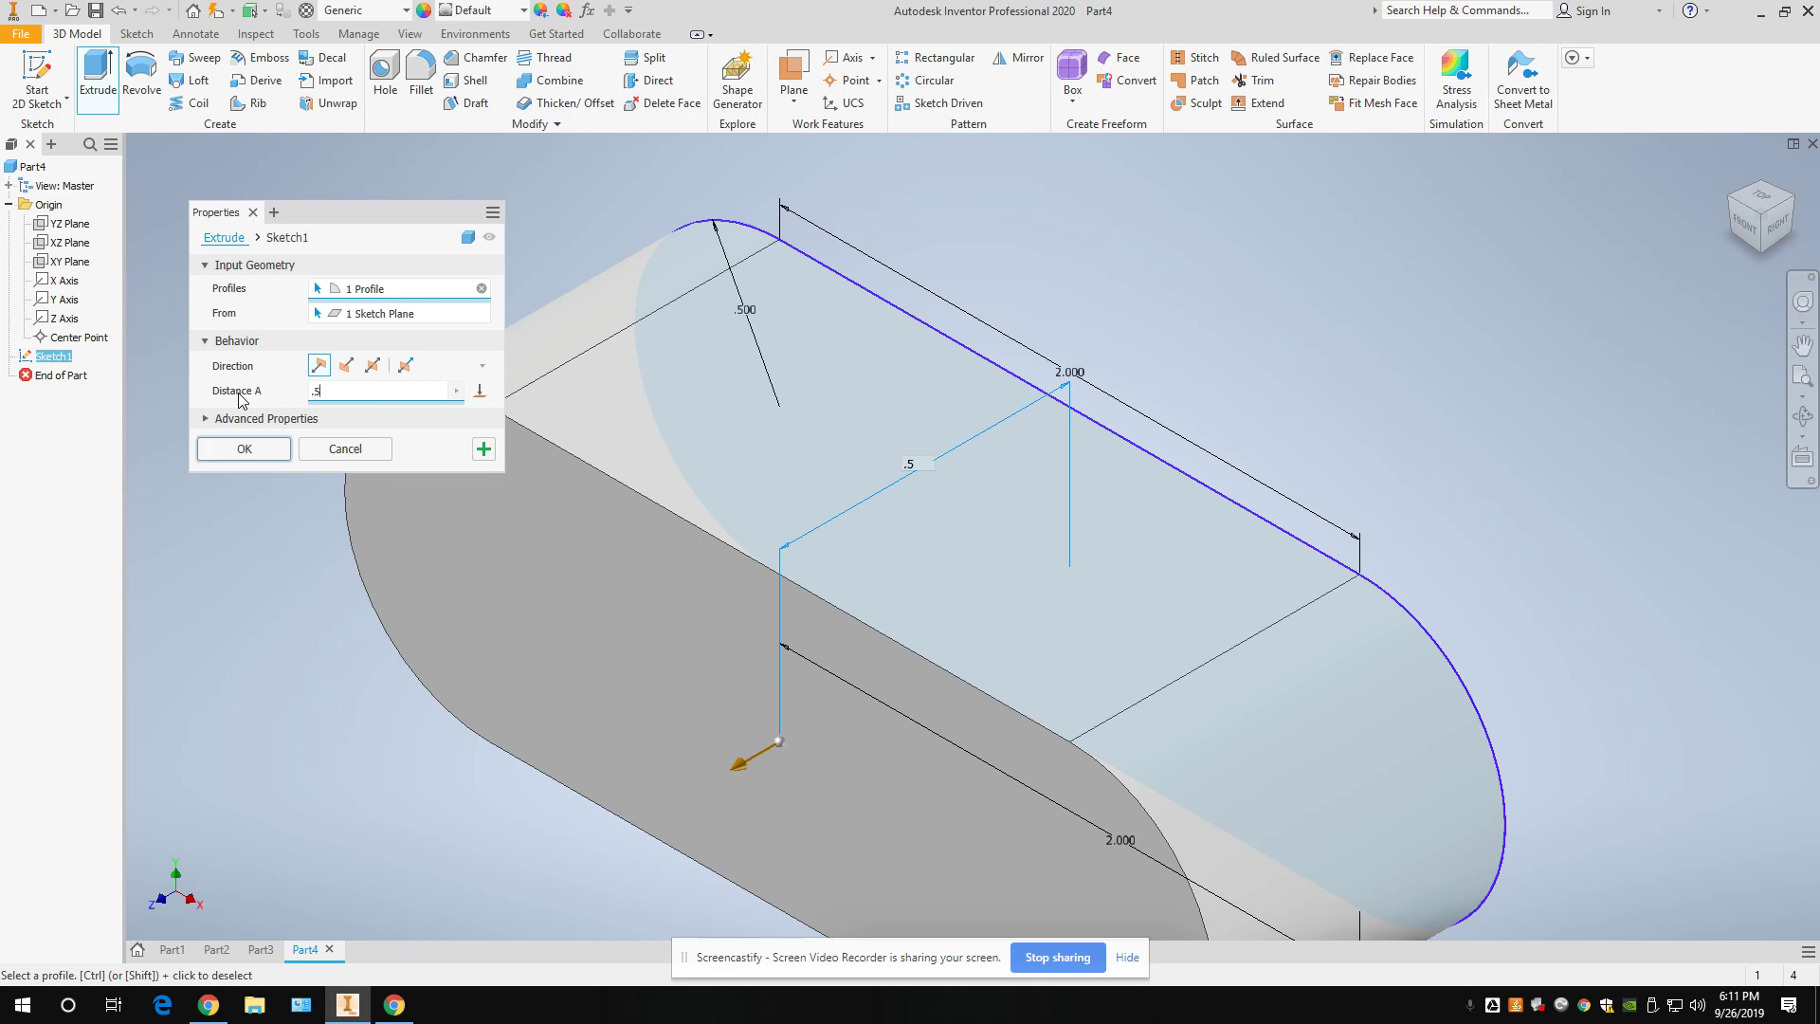
pyautogui.click(244, 449)
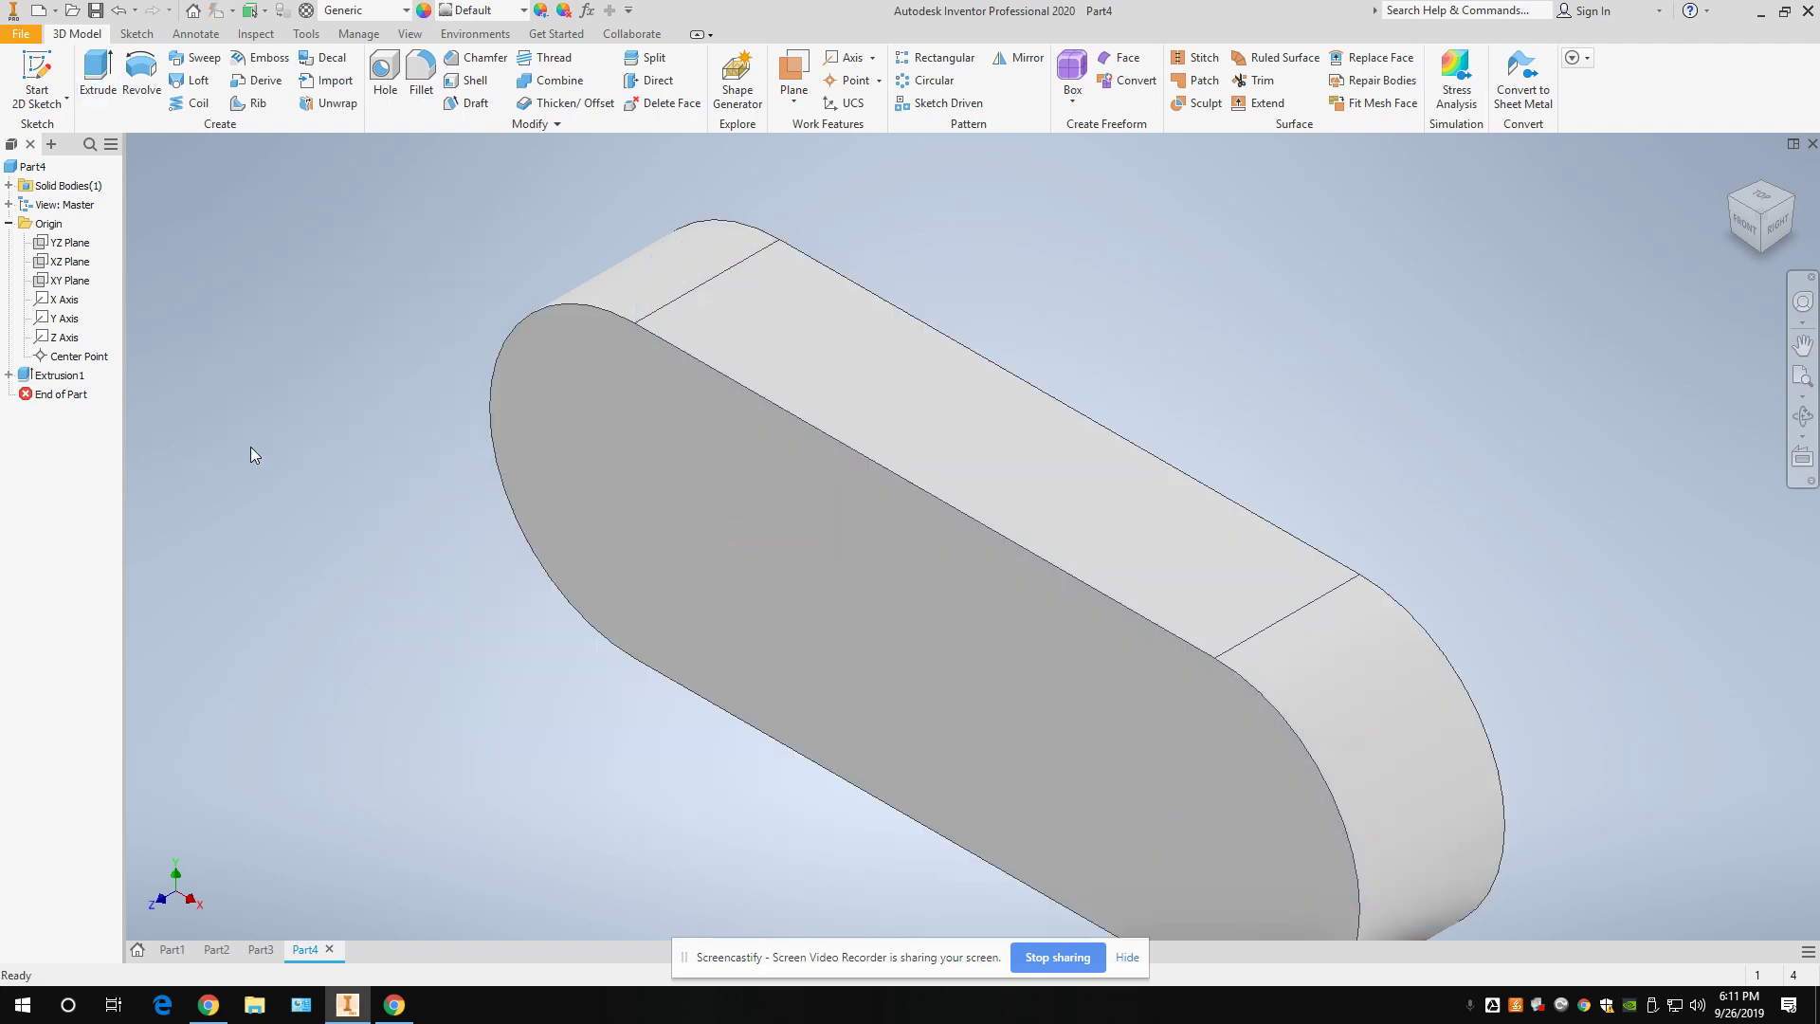
pyautogui.moveTo(895, 529); pyautogui.dragTo(904, 434, button='middle')
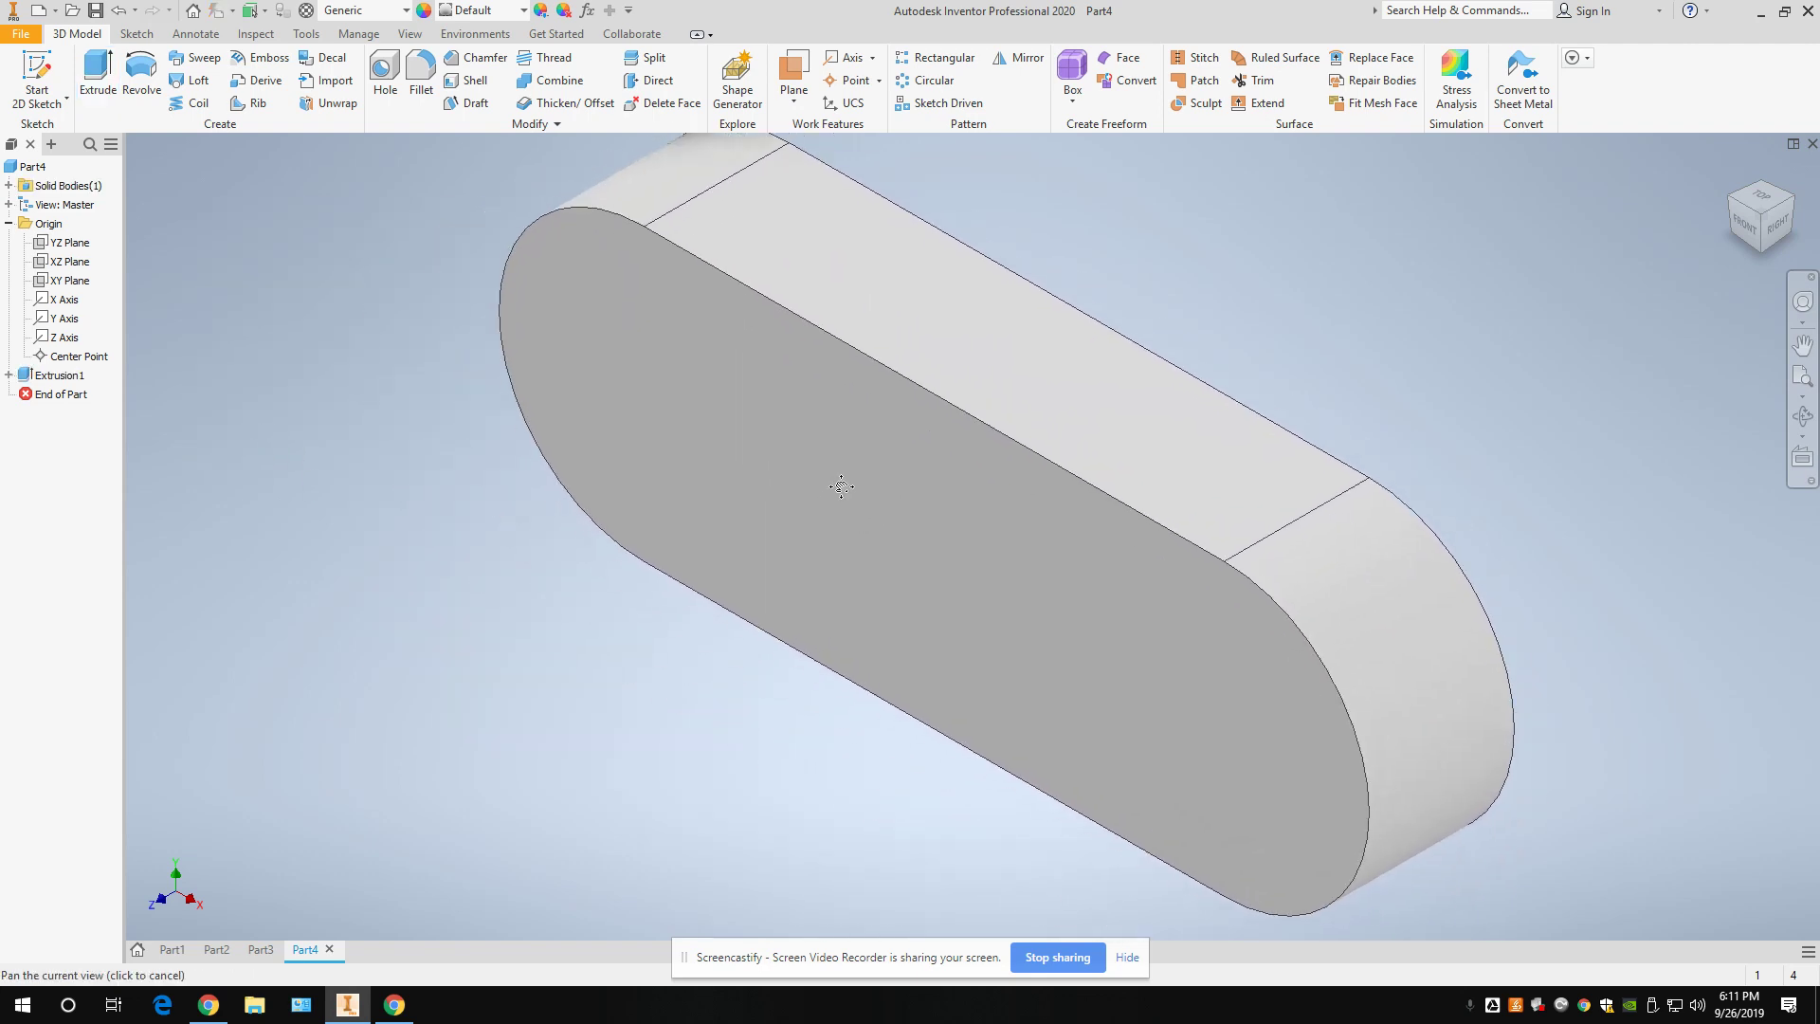